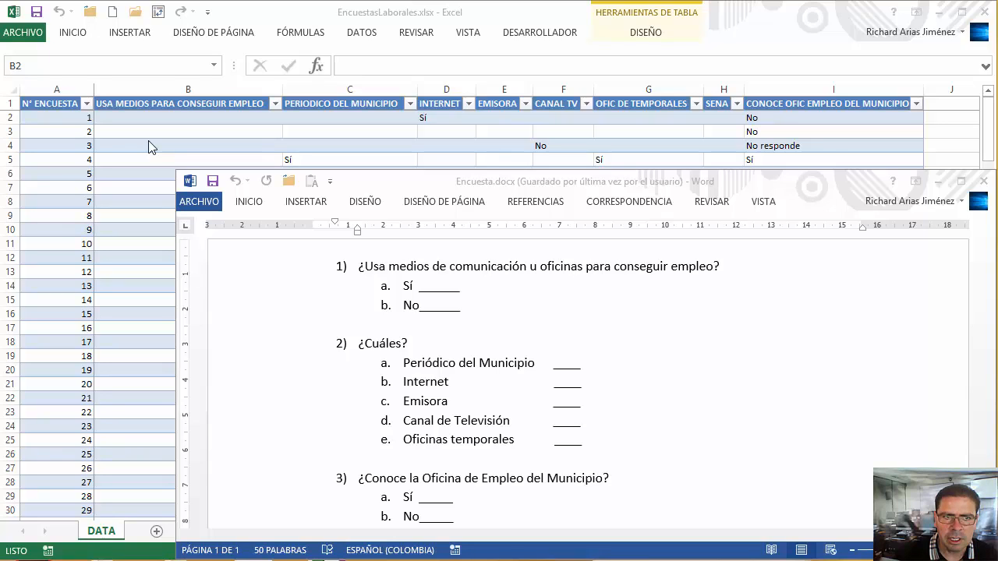
- Compare the Excel survey table with Encuesta.docx in Word, examining the numbered questions and question 2's wording
{"action": "left_click", "coordinate": [151, 122]}
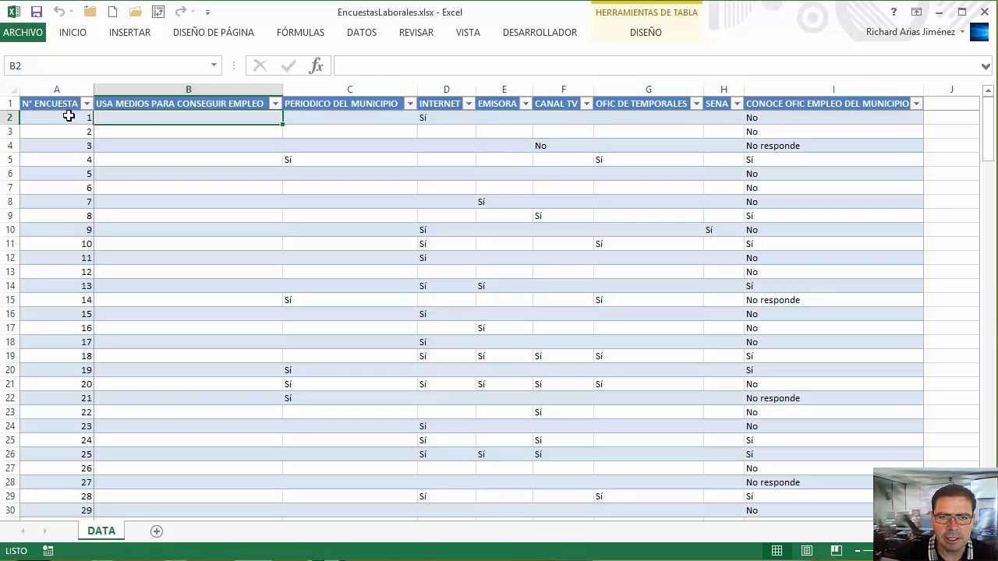
{"action": "key", "text": "alt+Tab"}
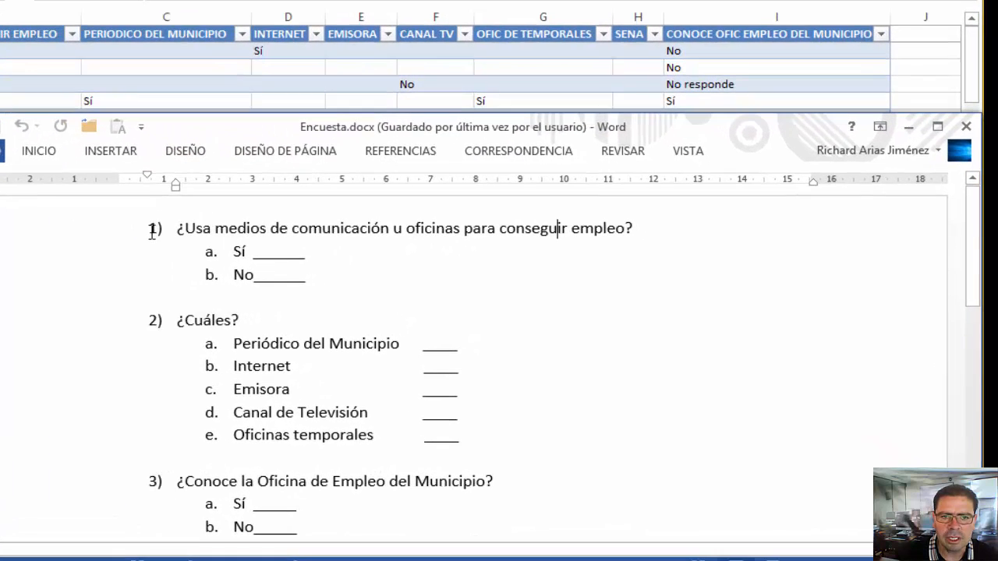
{"action": "left_click", "coordinate": [341, 266]}
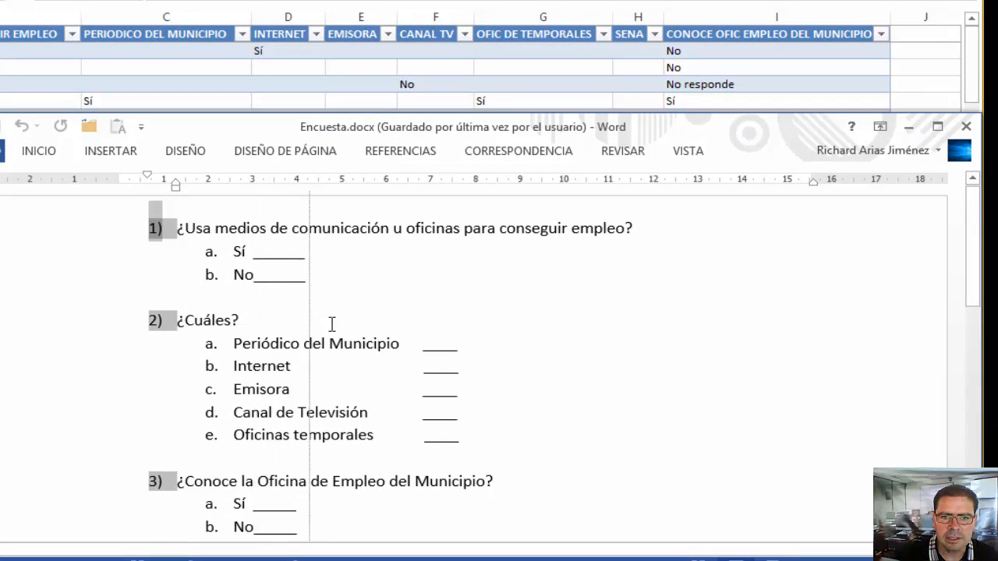
{"action": "left_click_drag", "start_coordinate": [294, 318], "coordinate": [156, 263]}
{"action": "left_click", "coordinate": [193, 238]}
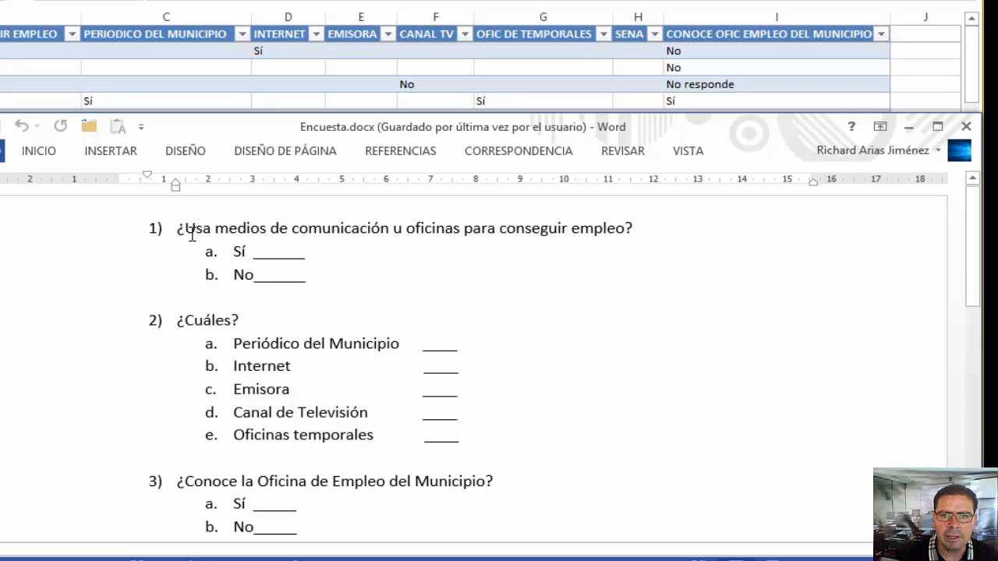
{"action": "left_click_drag", "start_coordinate": [185, 320], "coordinate": [251, 326]}
{"action": "left_click", "coordinate": [251, 326]}
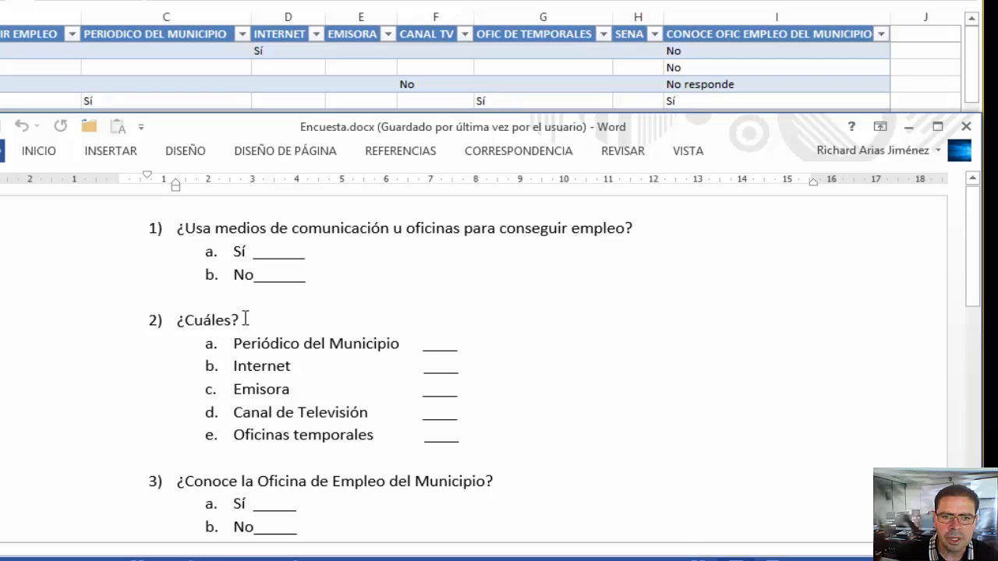
- Examine question 1 about using media or offices to find employment, including its Sí and No answer blanks
{"action": "left_click_drag", "start_coordinate": [185, 227], "coordinate": [624, 228]}
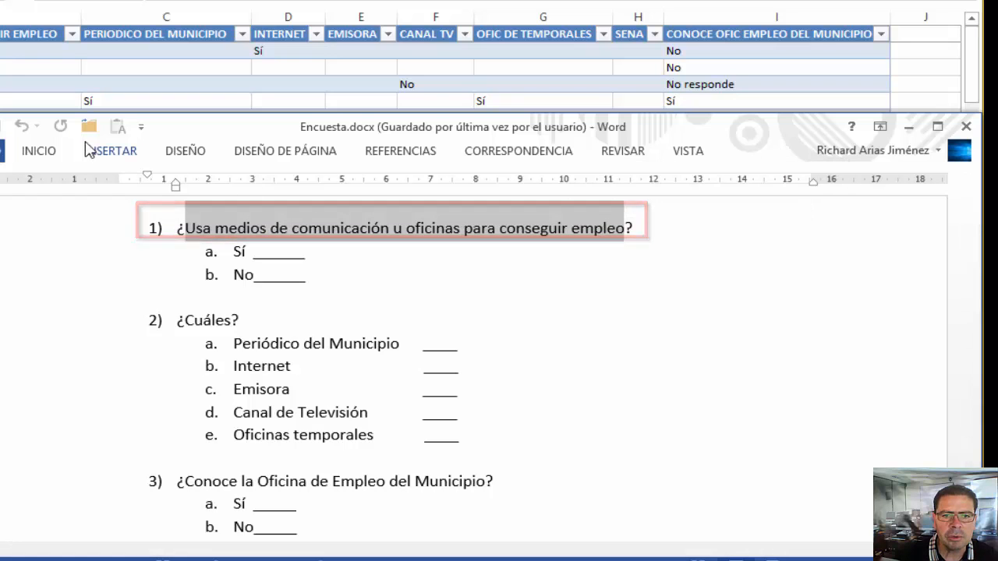
{"action": "double_click", "coordinate": [265, 251]}
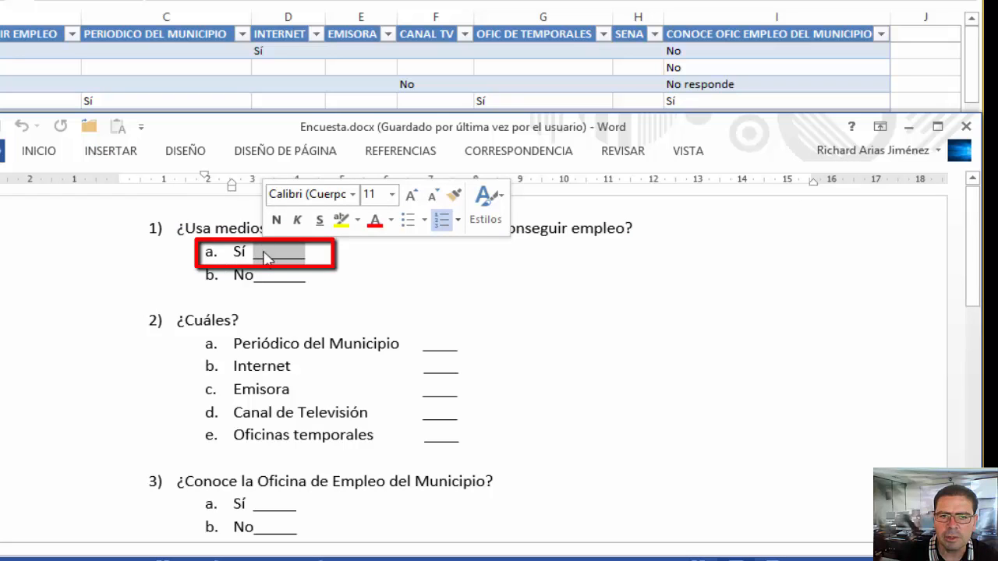
{"action": "double_click", "coordinate": [266, 275]}
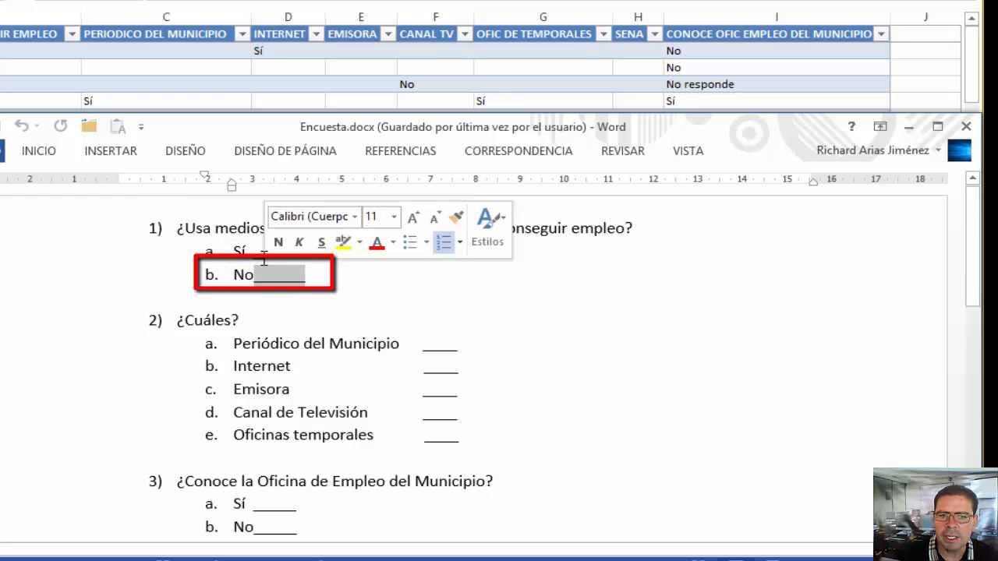
{"action": "double_click", "coordinate": [261, 255]}
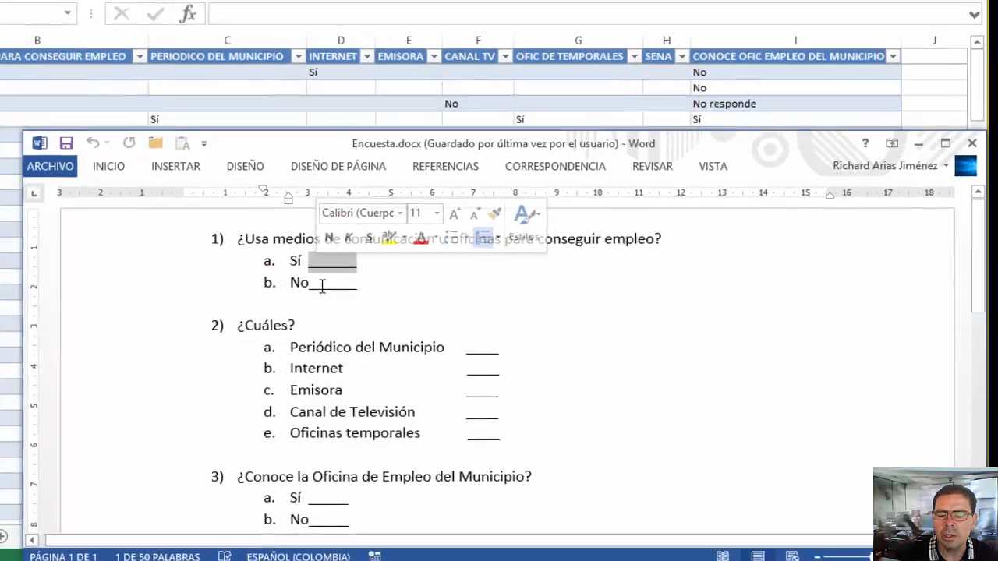
{"action": "double_click", "coordinate": [321, 284]}
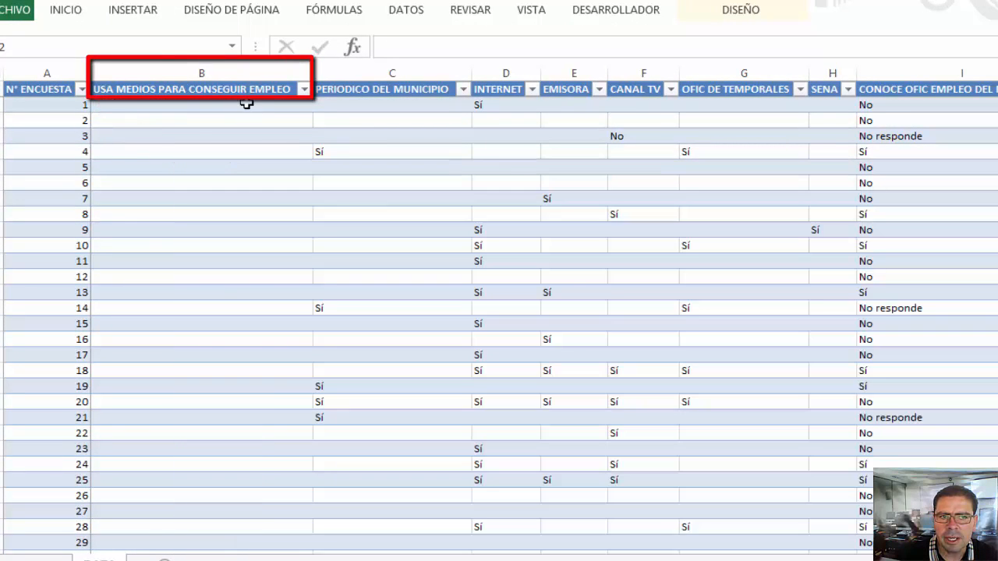
- Check question 1 against the USA MEDIOS PARA CONSEGUIR EMPLEO column in Excel and inspect the first PERIODICO DEL MUNICIPIO cell
{"action": "left_click", "coordinate": [248, 104]}
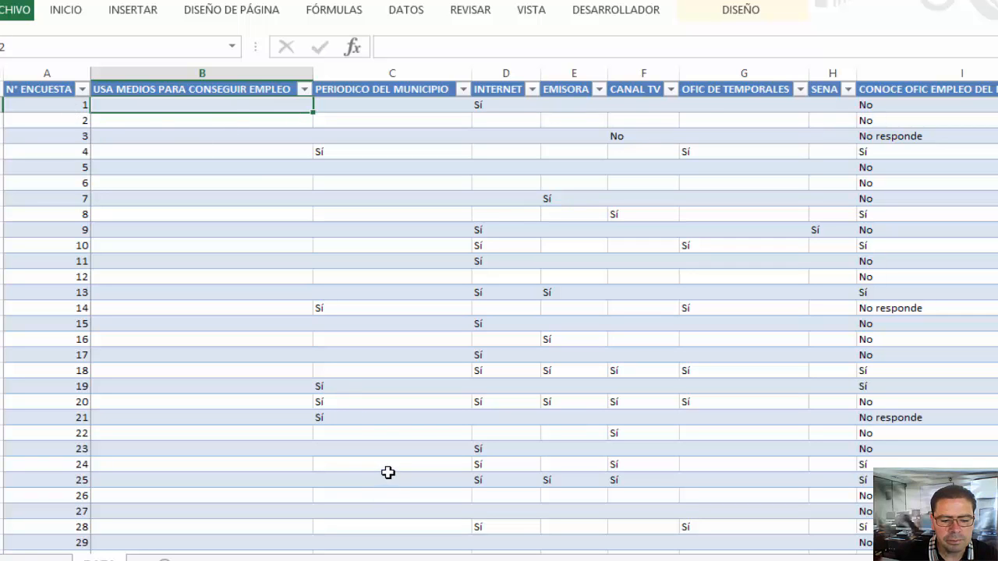
{"action": "key", "text": "alt+Tab"}
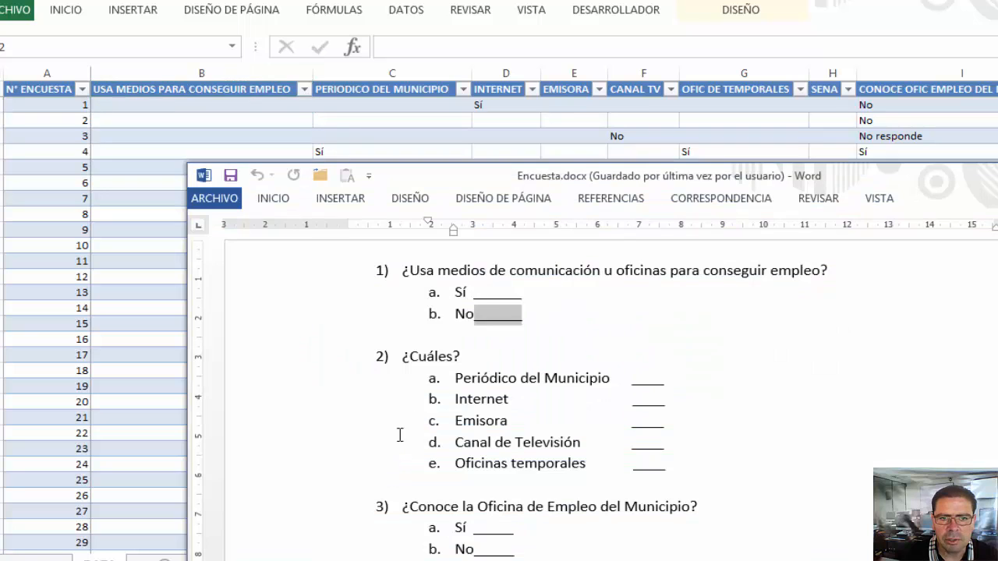
{"action": "left_click", "coordinate": [524, 321]}
{"action": "left_click", "coordinate": [271, 105]}
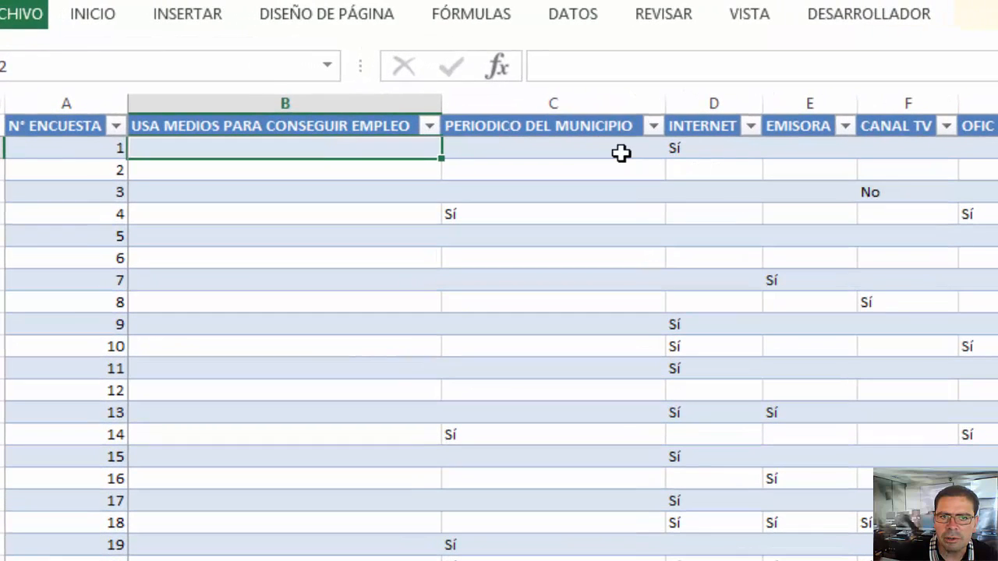
{"action": "left_click", "coordinate": [440, 109]}
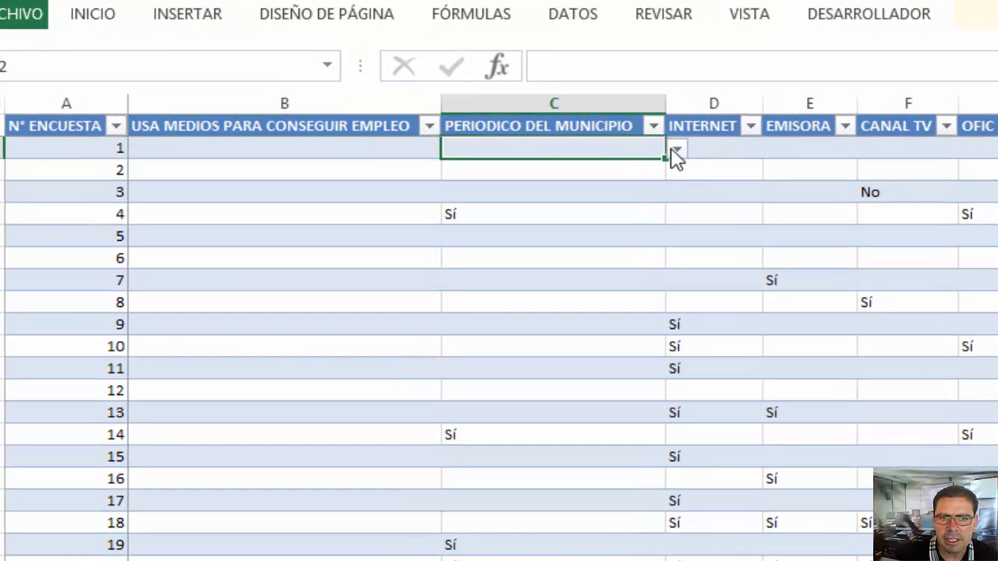
{"action": "left_click", "coordinate": [676, 151]}
{"action": "left_click", "coordinate": [617, 149]}
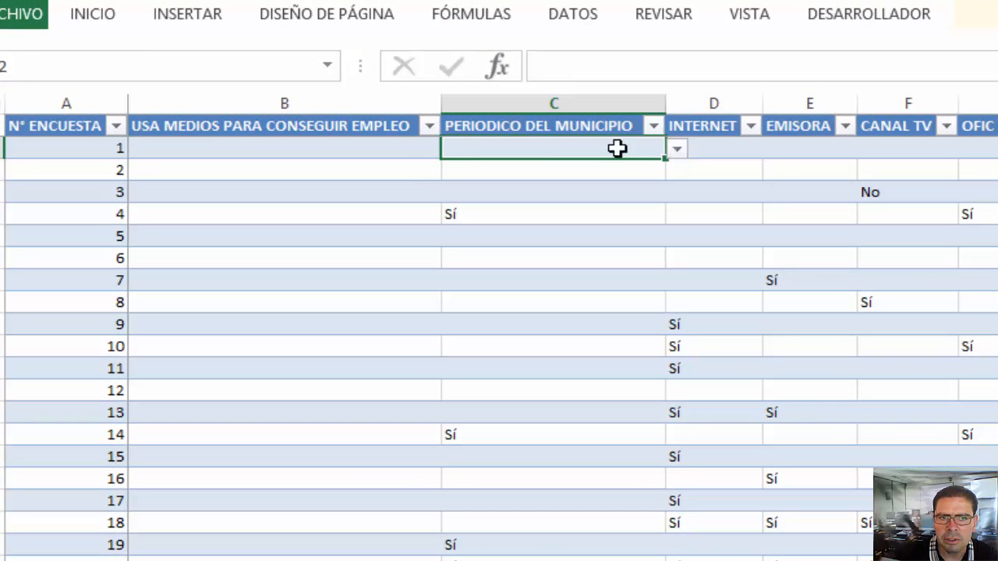
{"action": "left_click", "coordinate": [409, 155]}
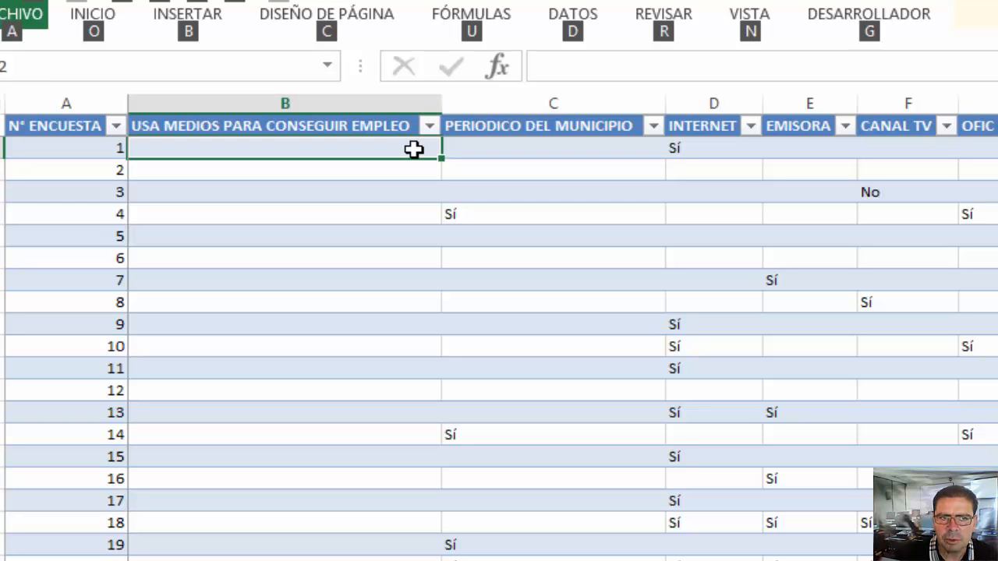
- Match each answer option of question 2 in Word with its corresponding column header in the Excel table
{"action": "key", "text": "alt+Tab"}
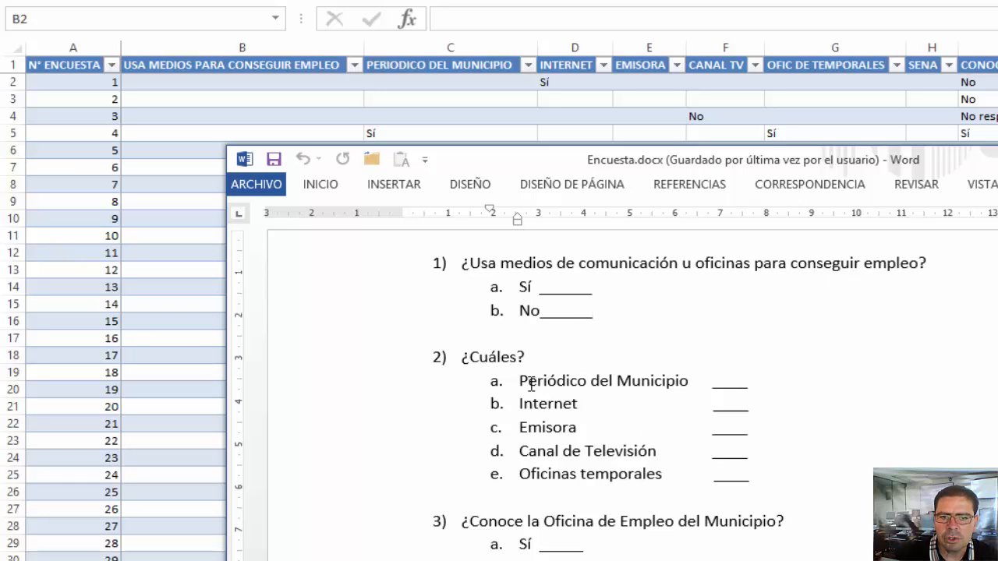
{"action": "left_click_drag", "start_coordinate": [520, 382], "coordinate": [711, 382]}
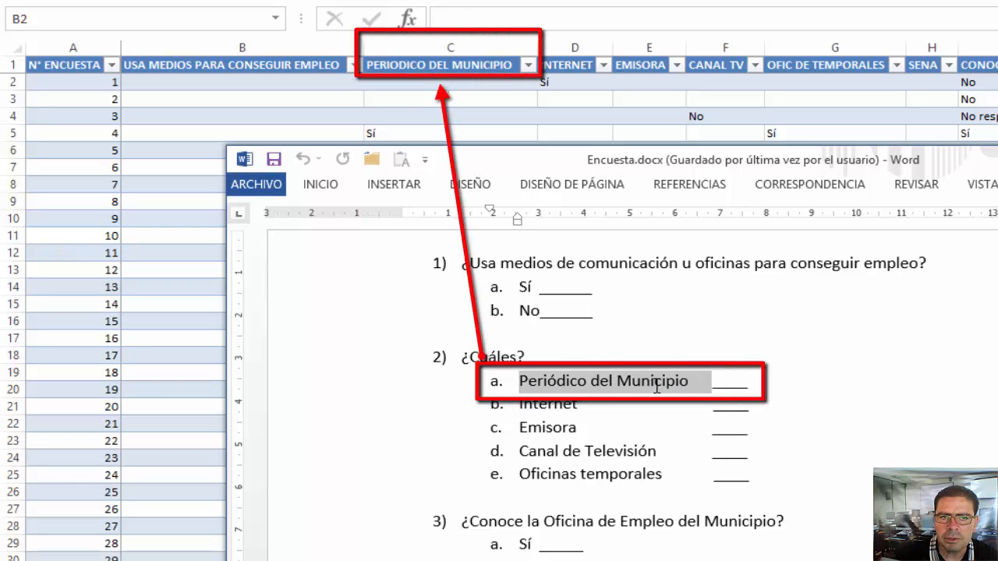
{"action": "left_click", "coordinate": [439, 68]}
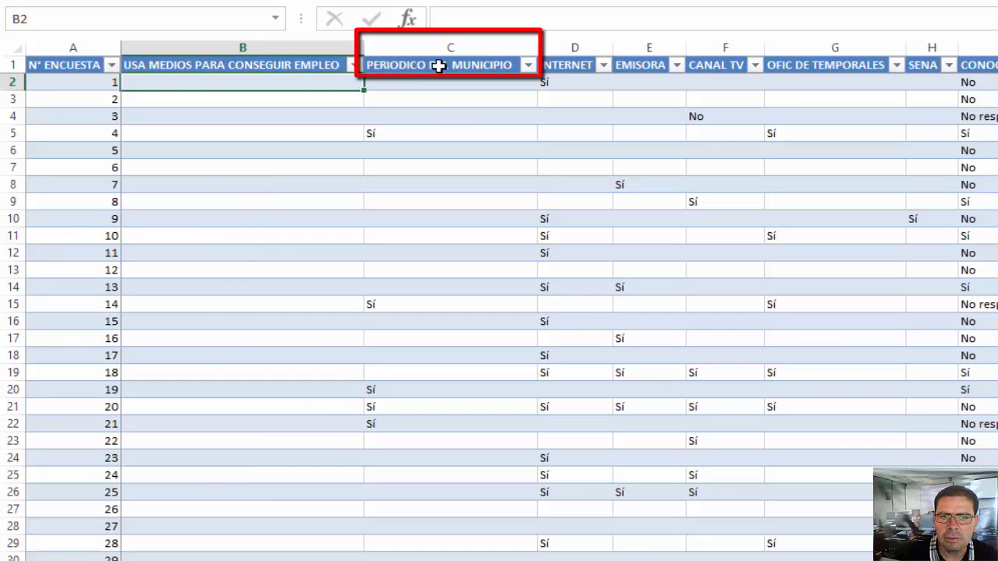
{"action": "left_click", "coordinate": [439, 66]}
{"action": "key", "text": "alt+Tab"}
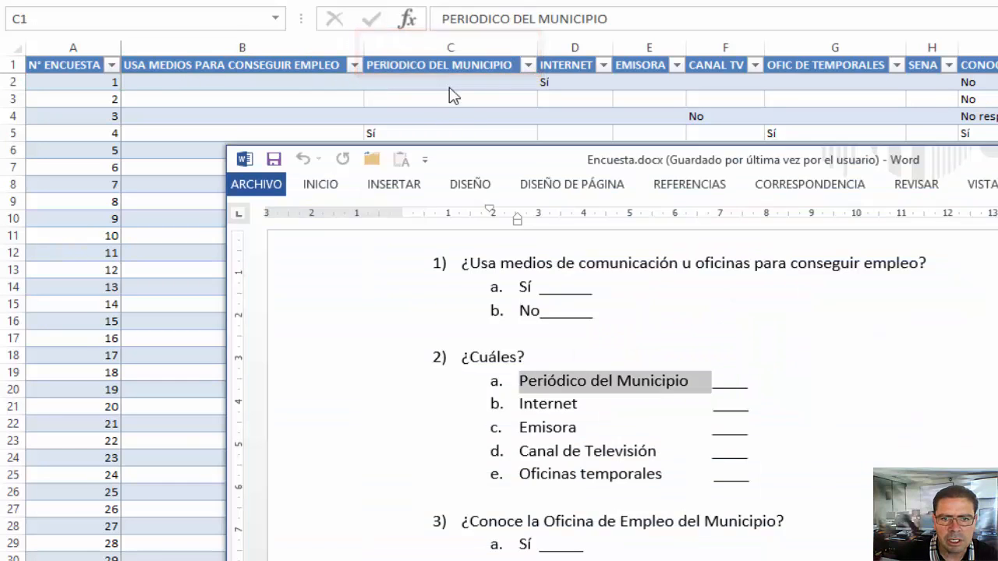
{"action": "double_click", "coordinate": [557, 406]}
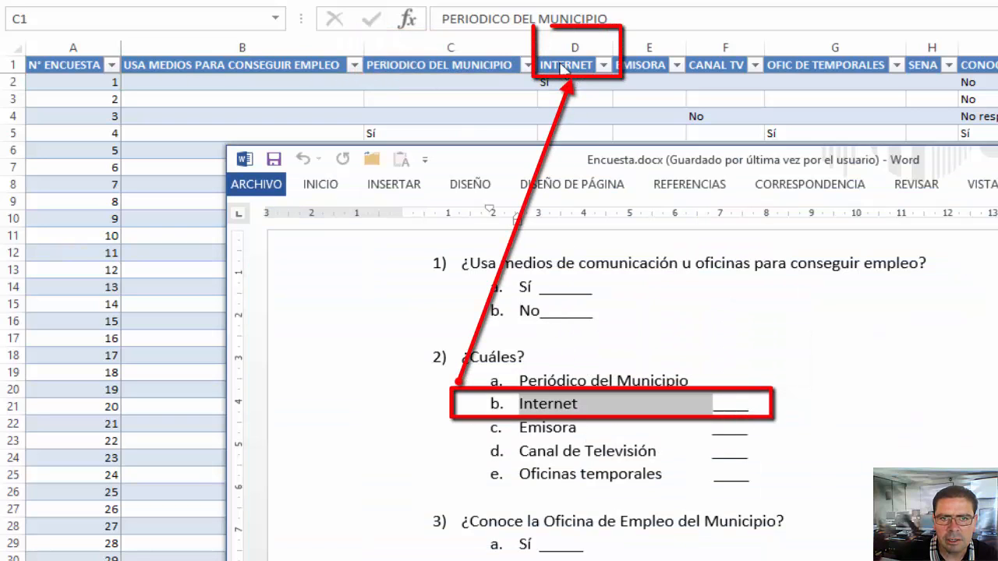
{"action": "double_click", "coordinate": [550, 427]}
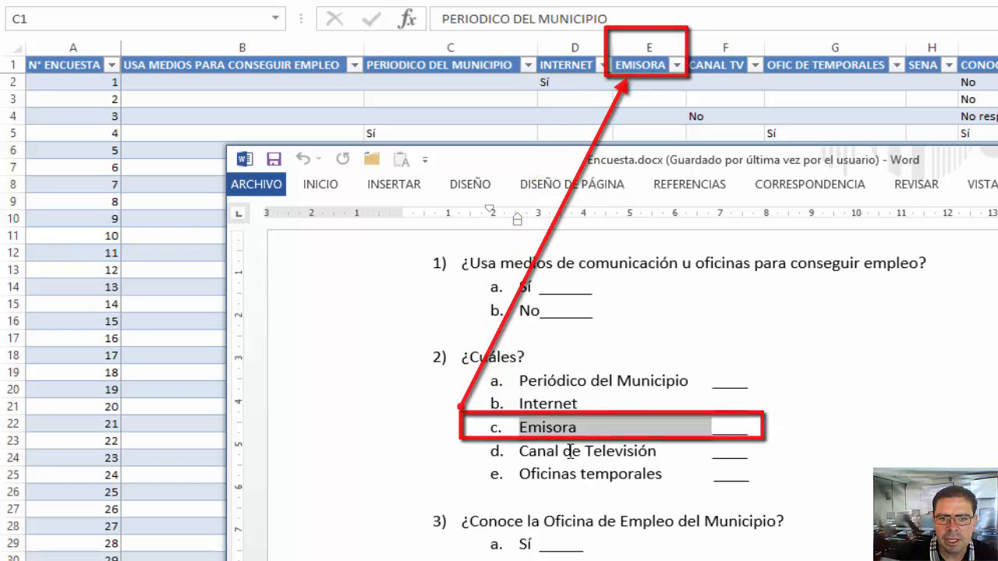
{"action": "double_click", "coordinate": [549, 475]}
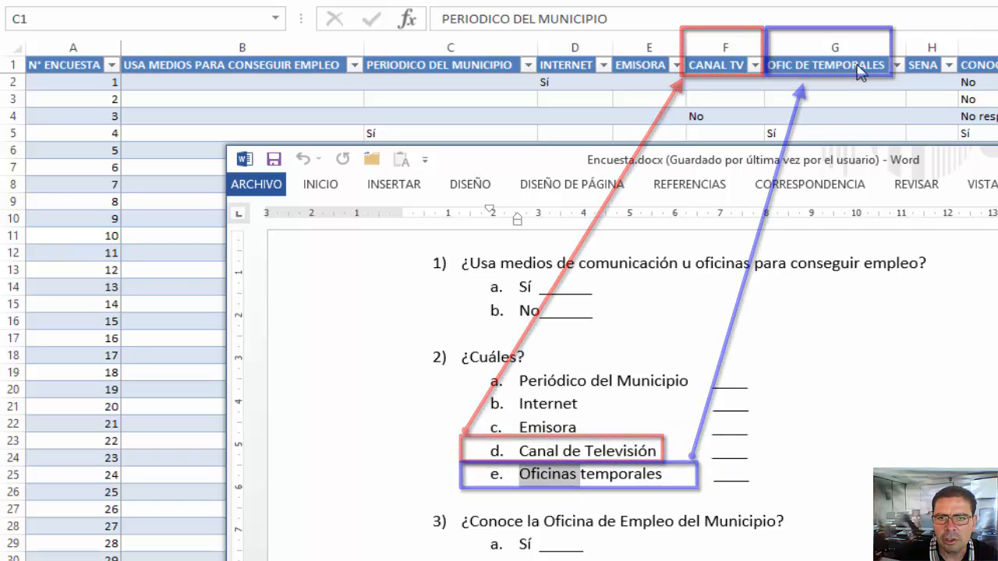
{"action": "left_click", "coordinate": [708, 478]}
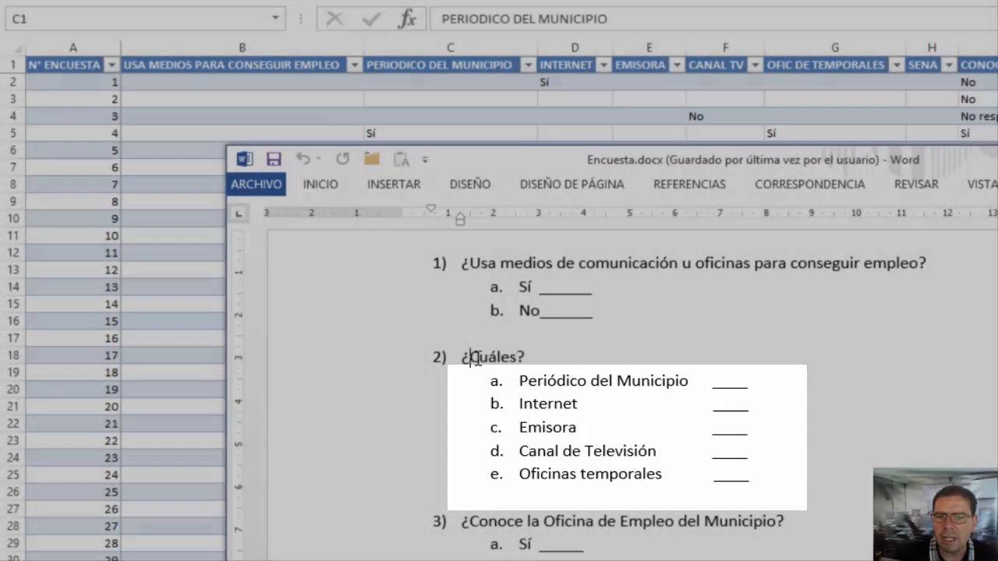
- Insert the text Marque con una “X” before the word Cuáles in question 2
{"action": "left_click", "coordinate": [494, 357]}
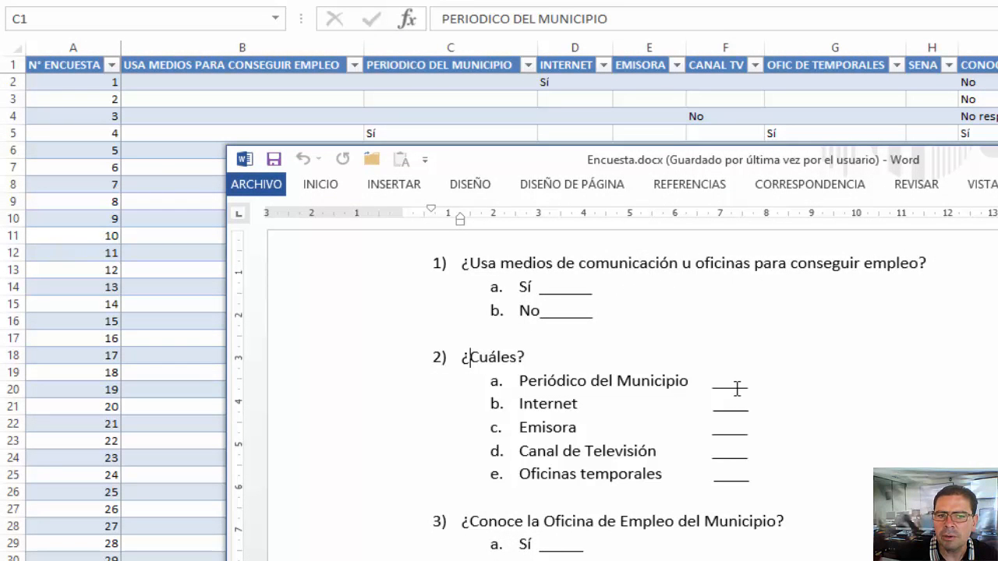
{"action": "type", "text": "Ma"}
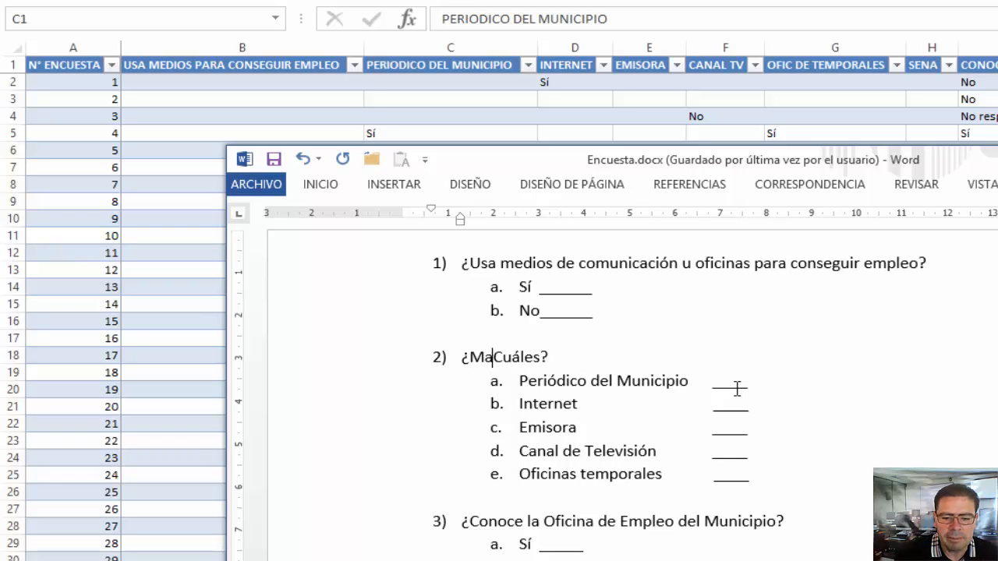
{"action": "type", "text": "eqCuále"}
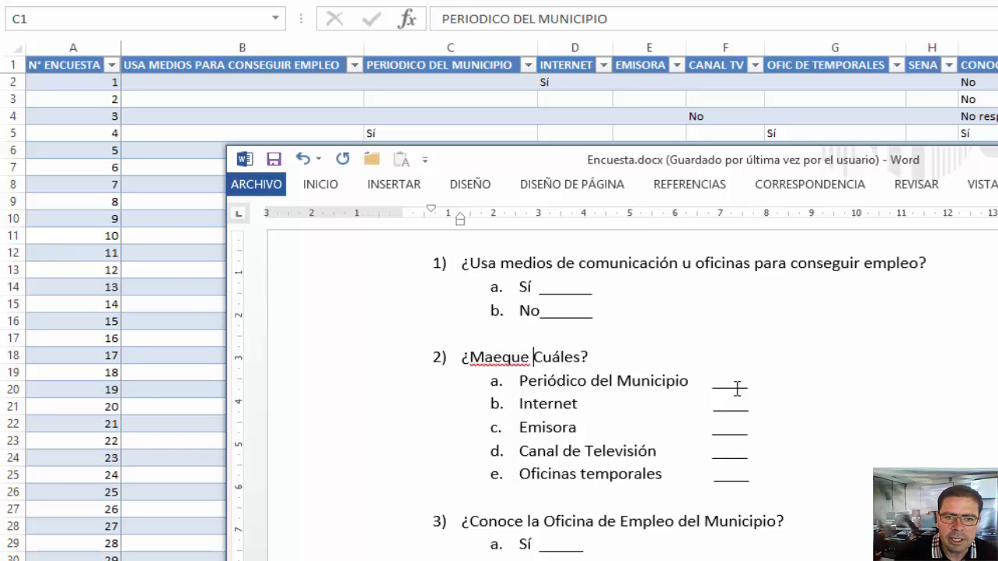
{"action": "key", "text": "BackSpace"}
{"action": "key", "text": "BackSpace"}
{"action": "key", "text": "BackSpace"}
{"action": "key", "text": "BackSpace"}
{"action": "type", "text": "rque con una"}
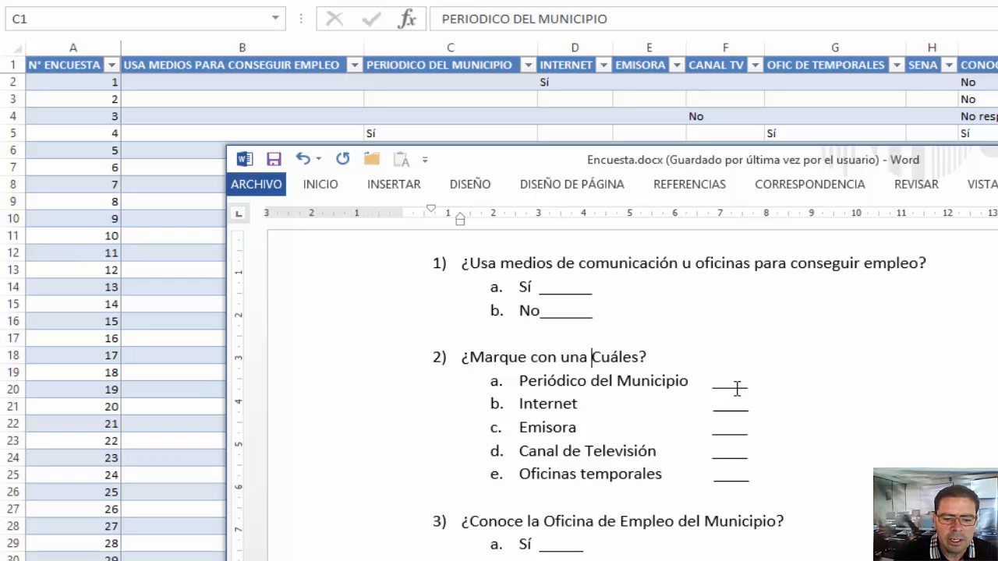
{"action": "type", "text": " \"X"}
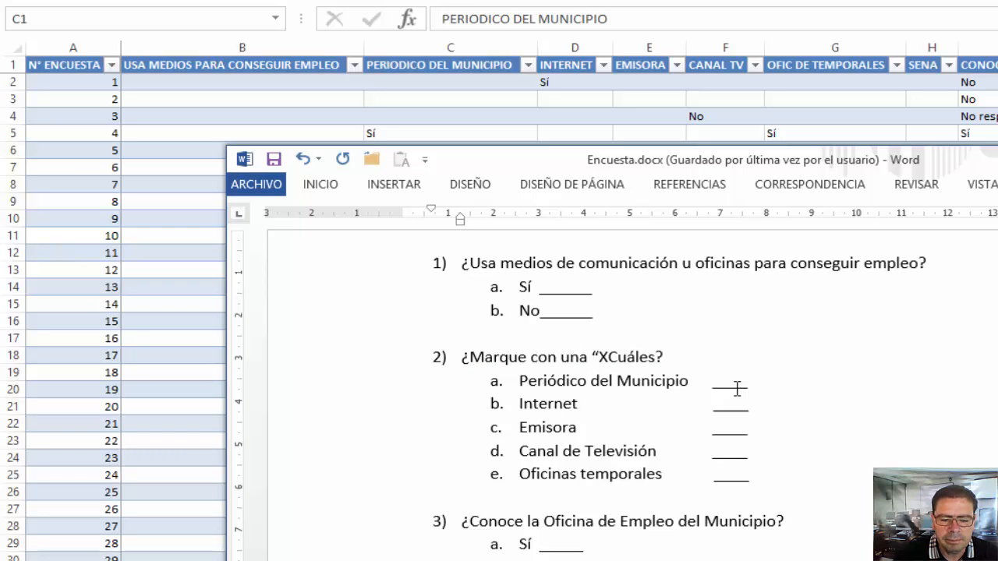
{"action": "type", "text": "\""}
{"action": "key", "text": "BackSpace"}
{"action": "type", "text": "\" "}
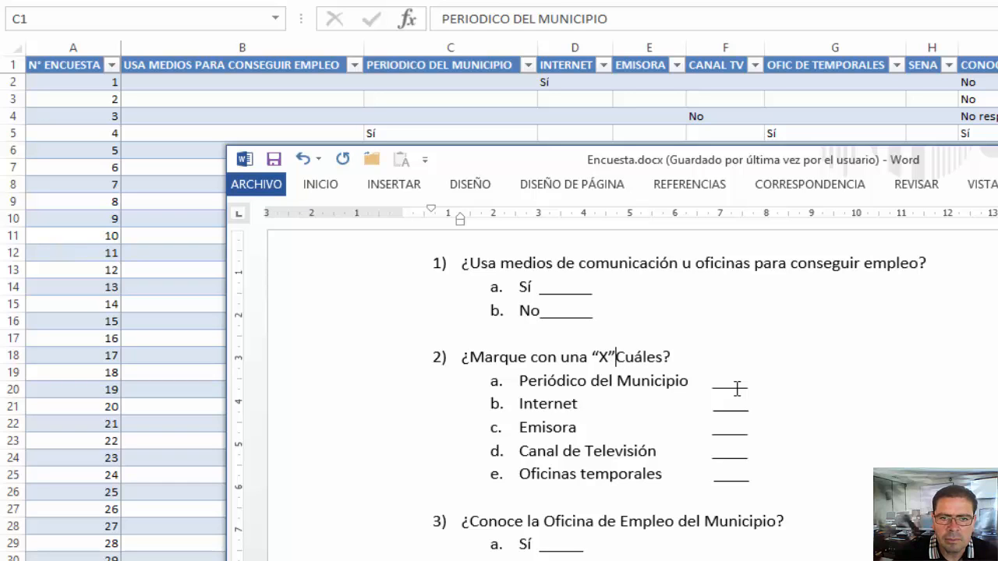
- Continue question 2's wording after “X” with los medios que usa para conseguir empleo
{"action": "type", "text": "los med"}
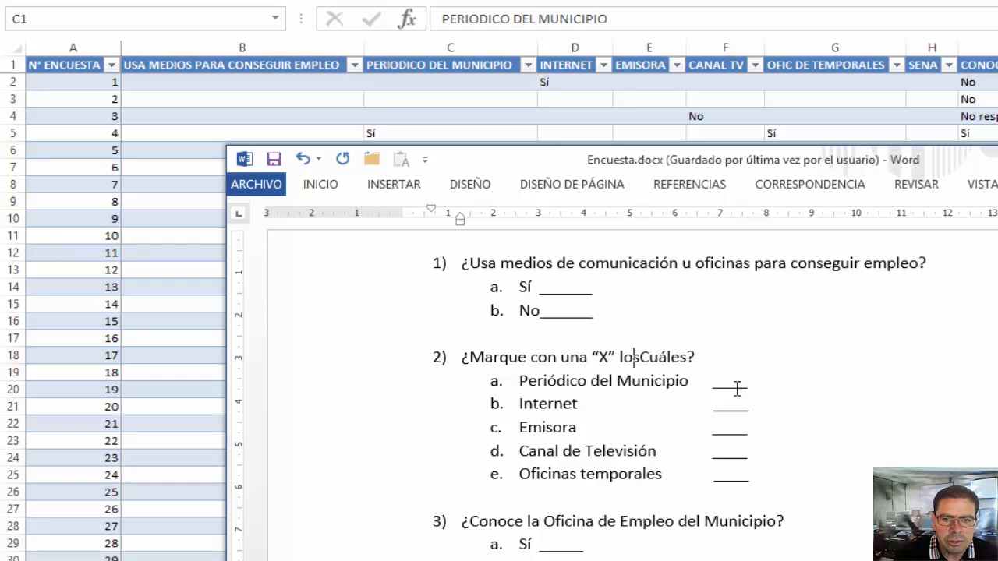
{"action": "type", "text": "ios que usa "}
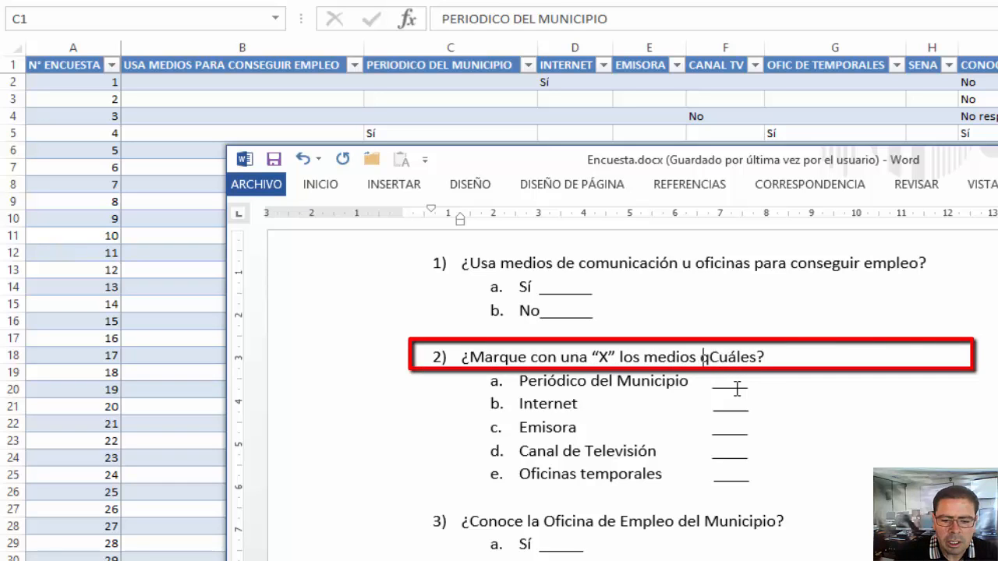
{"action": "type", "text": "para con"}
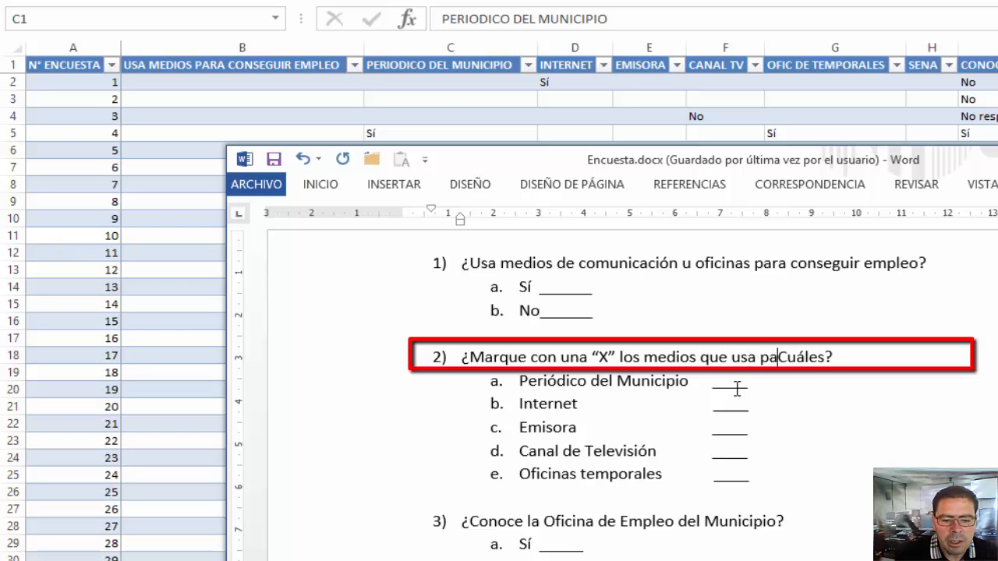
{"action": "type", "text": "seguir mple"}
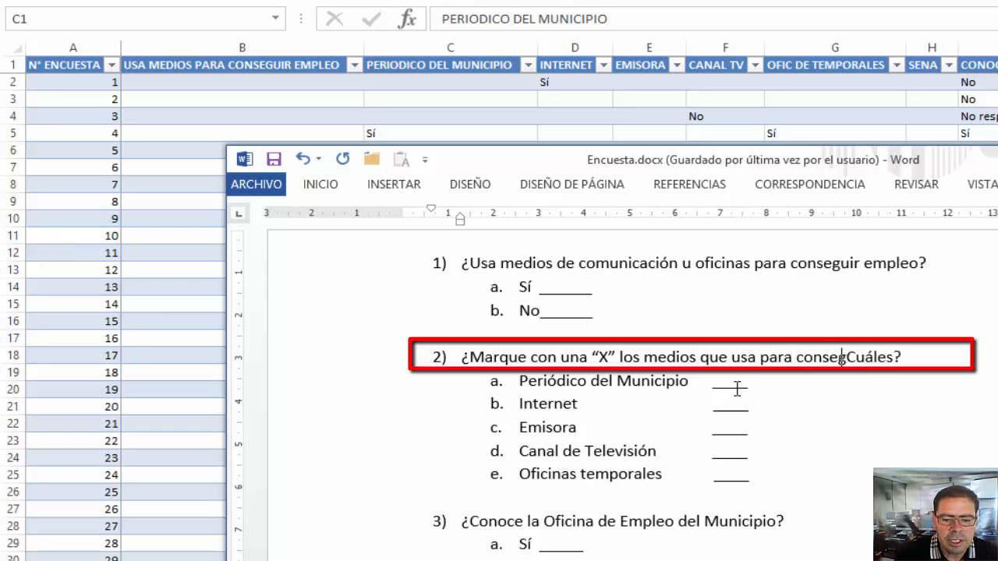
{"action": "type", "text": "o"}
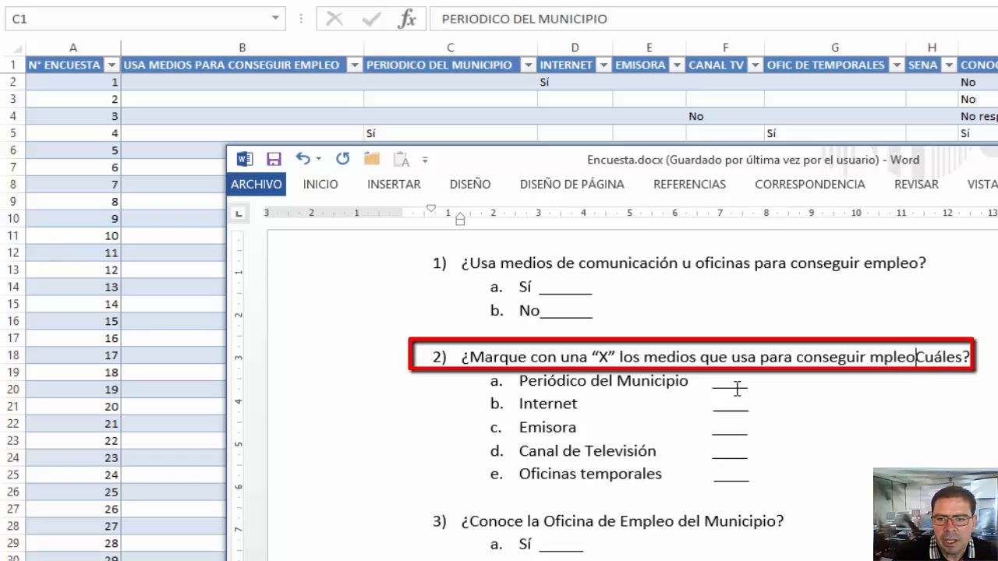
- Remove the old word Cuáles from question 2 and correct the misspelled last word to empleo
{"action": "key", "text": "Delete"}
{"action": "key", "text": "Delete"}
{"action": "key", "text": "Delete"}
{"action": "key", "text": "Delete"}
{"action": "key", "text": "Delete"}
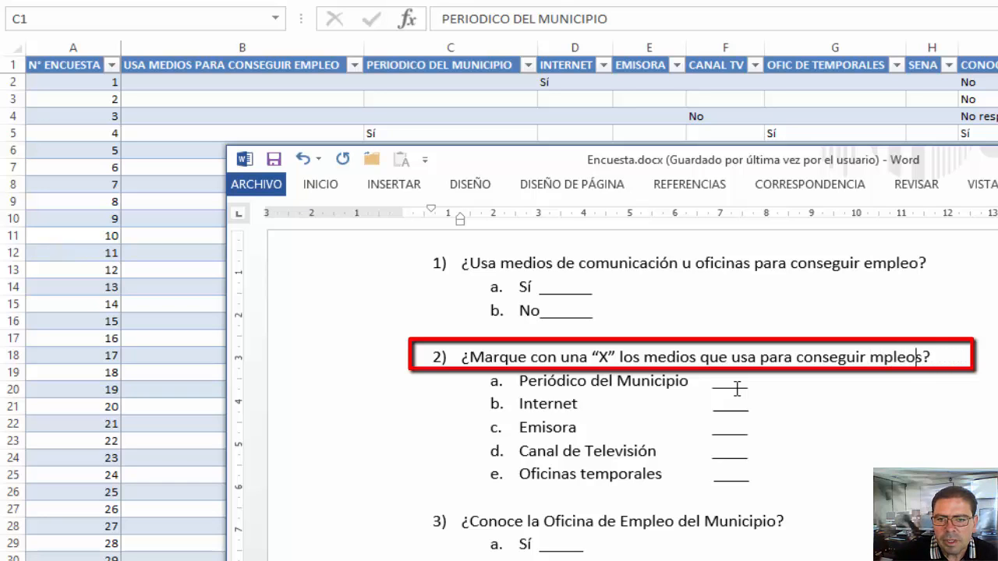
{"action": "left_click", "coordinate": [780, 379]}
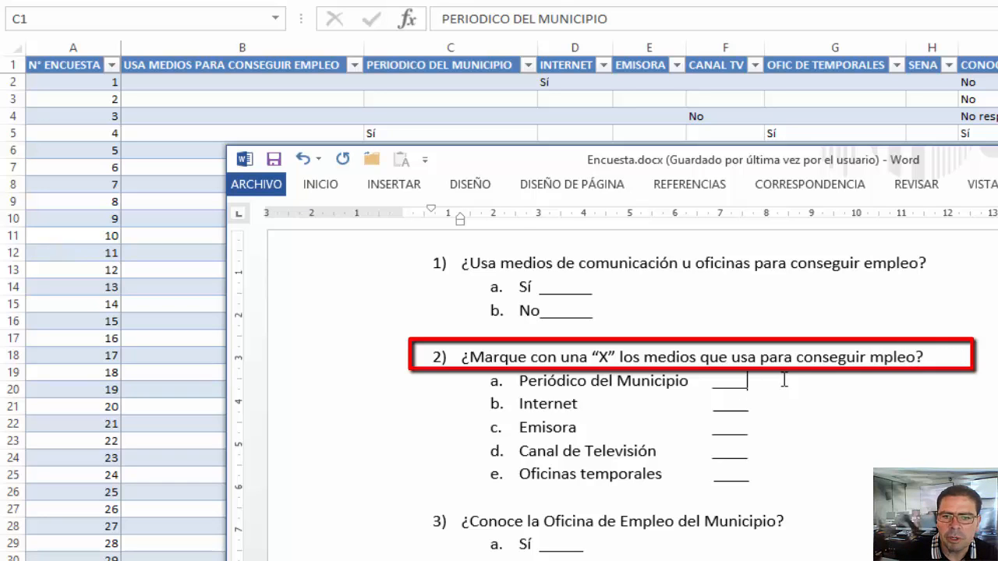
{"action": "left_click", "coordinate": [873, 355]}
{"action": "type", "text": "e"}
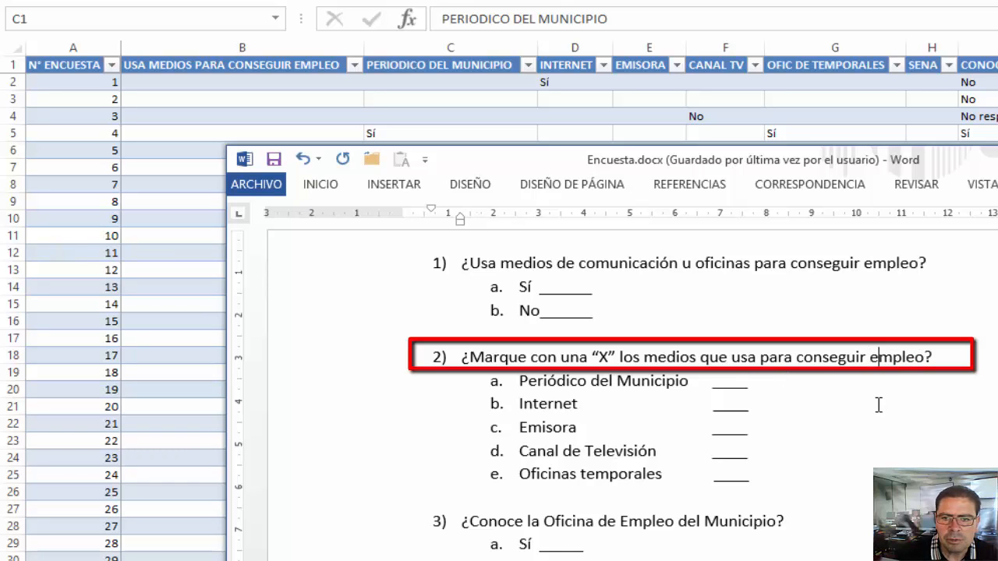
{"action": "left_click", "coordinate": [878, 405]}
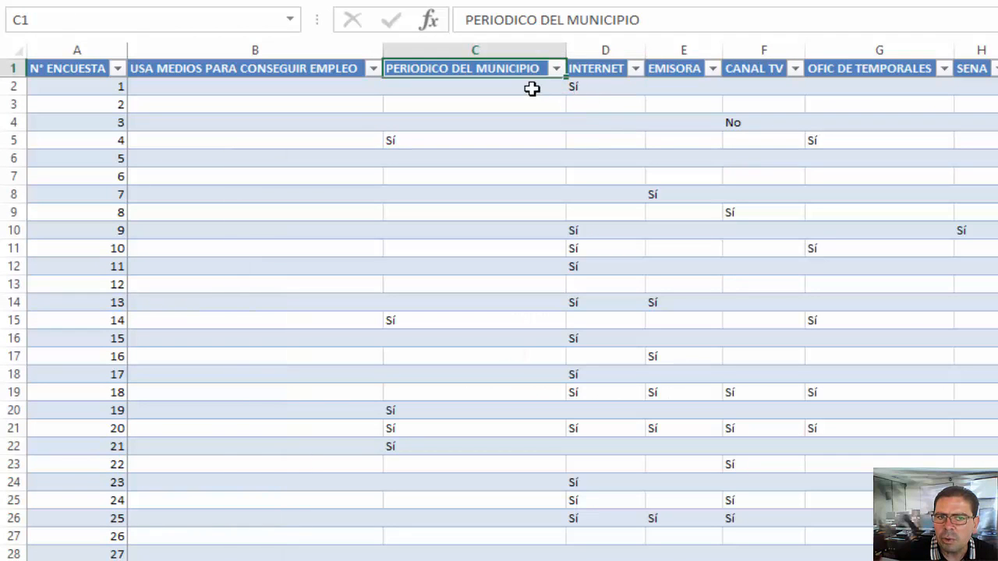
- In the Excel table, change survey 3's CANAL TV answer to Sí
{"action": "left_click_drag", "start_coordinate": [532, 89], "coordinate": [798, 190]}
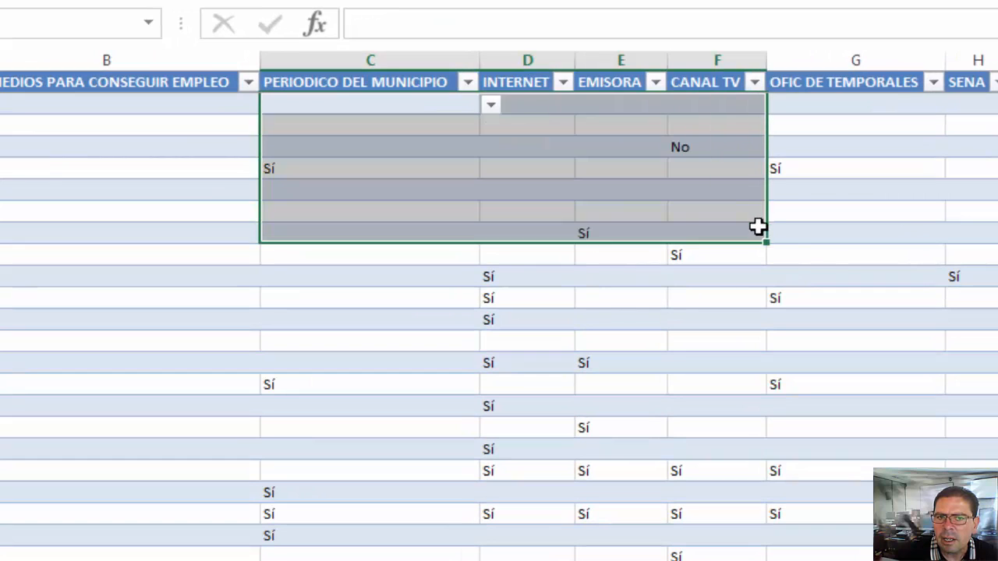
{"action": "left_click_drag", "start_coordinate": [758, 227], "coordinate": [758, 228]}
{"action": "left_click", "coordinate": [704, 147]}
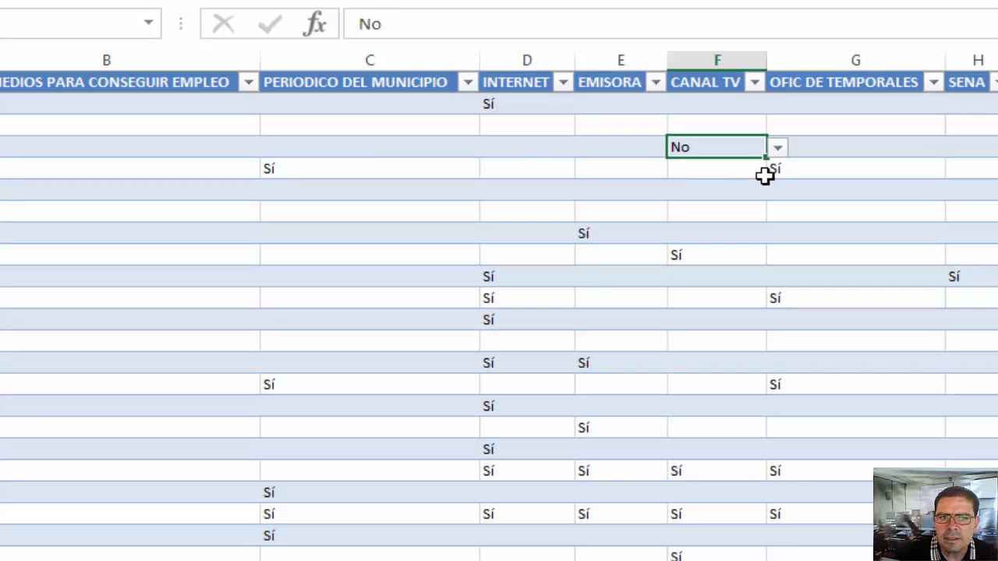
{"action": "left_click", "coordinate": [777, 148]}
{"action": "left_click", "coordinate": [741, 165]}
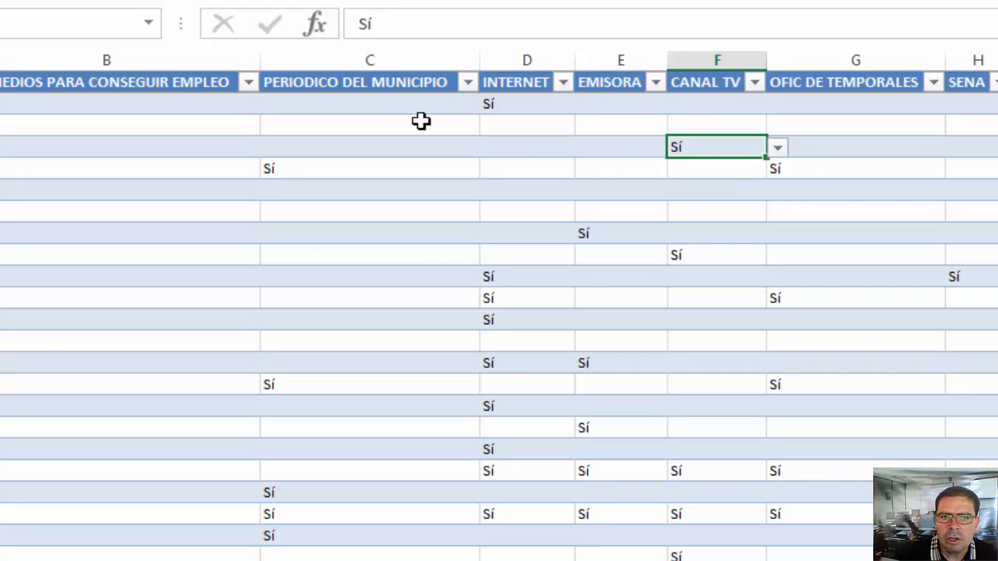
- Examine survey 1's answers across the media columns and the option headers from PERIODICO DEL MUNICIPIO to SENA
{"action": "left_click_drag", "start_coordinate": [393, 105], "coordinate": [582, 149]}
{"action": "left_click", "coordinate": [555, 98]}
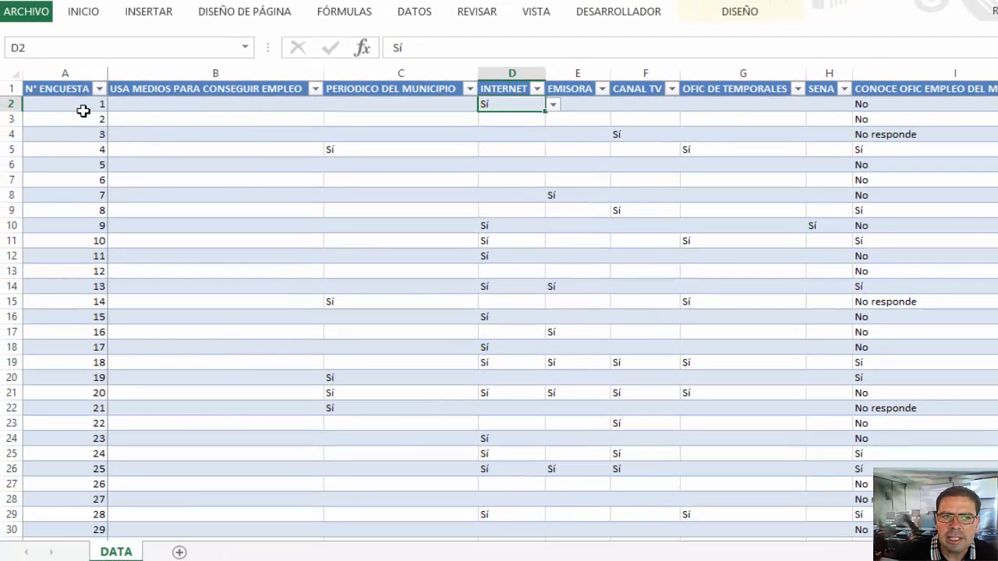
{"action": "left_click_drag", "start_coordinate": [83, 109], "coordinate": [459, 101]}
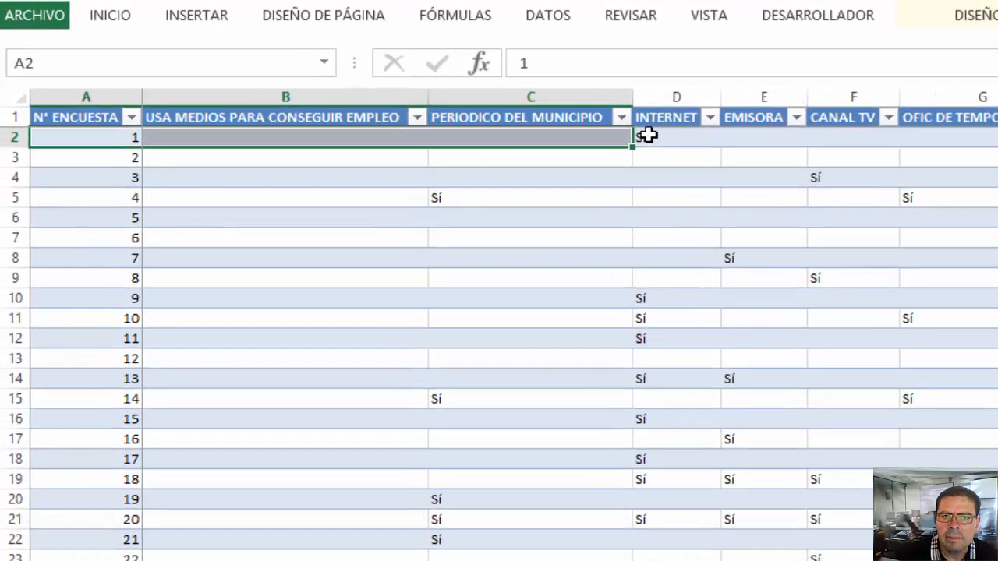
{"action": "left_click", "coordinate": [489, 102]}
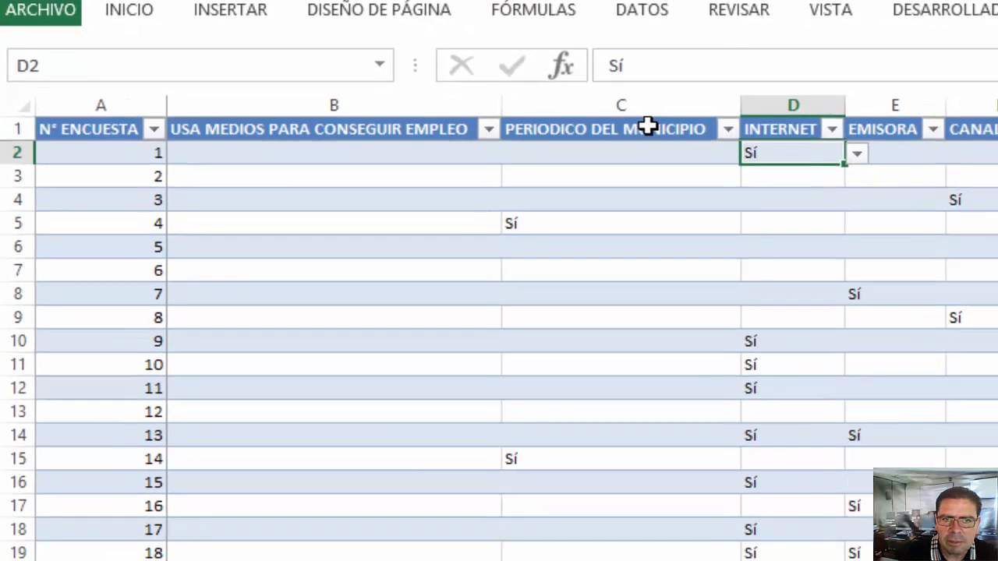
{"action": "mouse_move", "coordinate": [730, 153]}
{"action": "left_mouse_down"}
{"action": "mouse_move", "coordinate": [631, 71]}
{"action": "mouse_move", "coordinate": [672, 52]}
{"action": "mouse_move", "coordinate": [838, 54]}
{"action": "mouse_move", "coordinate": [824, 55]}
{"action": "left_mouse_up"}
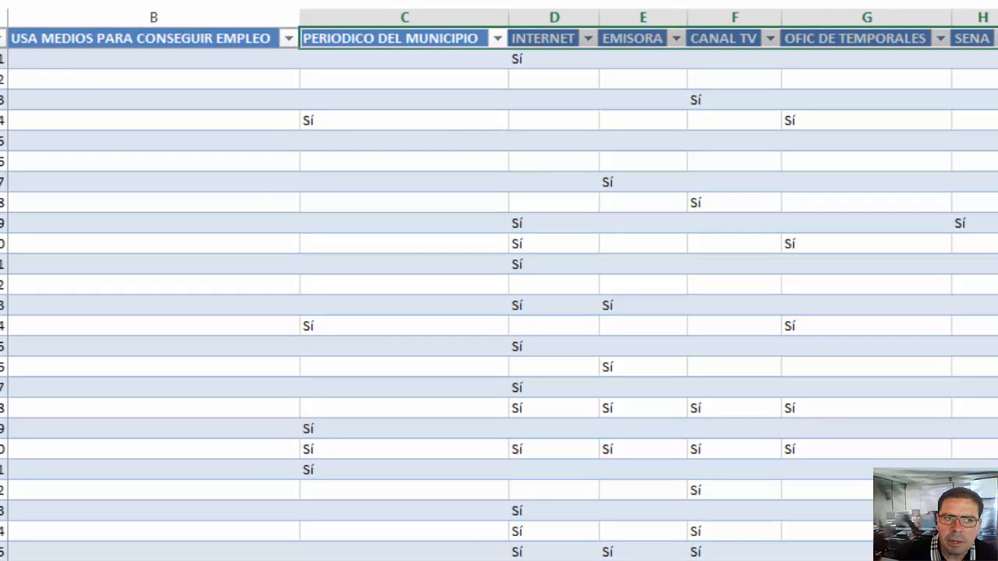
- Insert a blank row above the survey table's header row
{"action": "left_click", "coordinate": [19, 98]}
{"action": "right_click", "coordinate": [21, 100]}
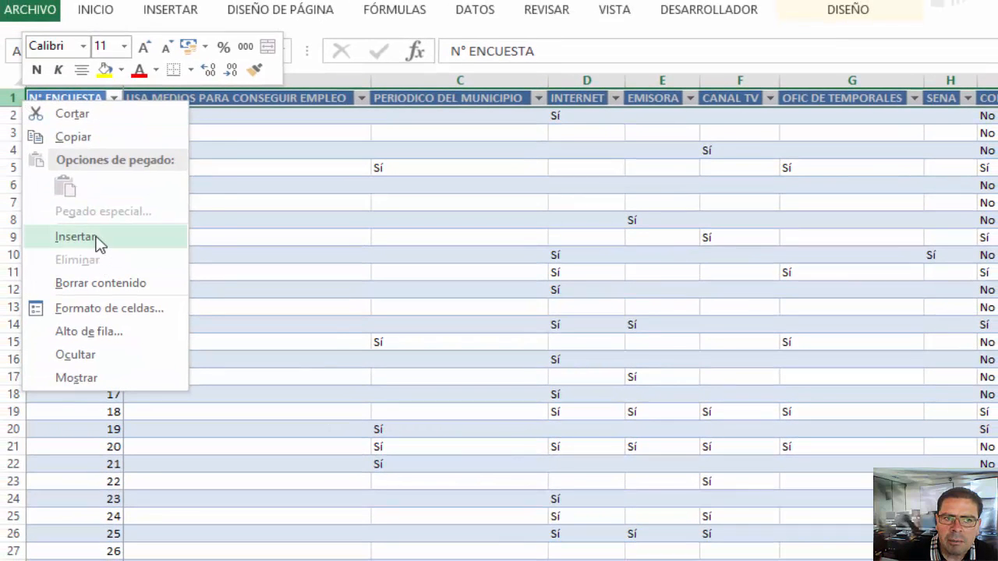
{"action": "left_click", "coordinate": [75, 237]}
- Fill cells C1:H1, above the PERIODICO DEL MUNICIPIO to SENA headers, with yellow
{"action": "left_click_drag", "start_coordinate": [448, 95], "coordinate": [936, 96]}
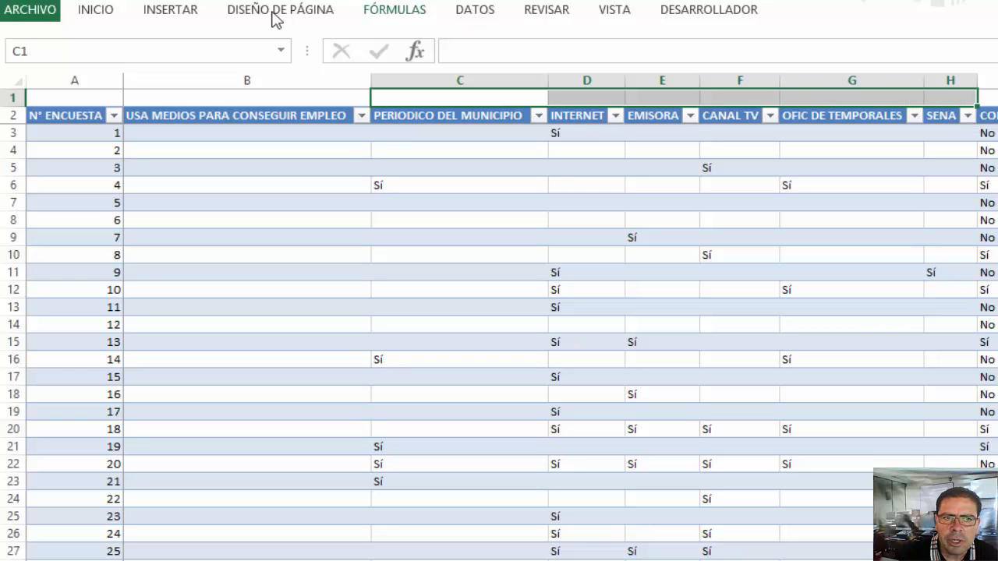
{"action": "left_click", "coordinate": [107, 14]}
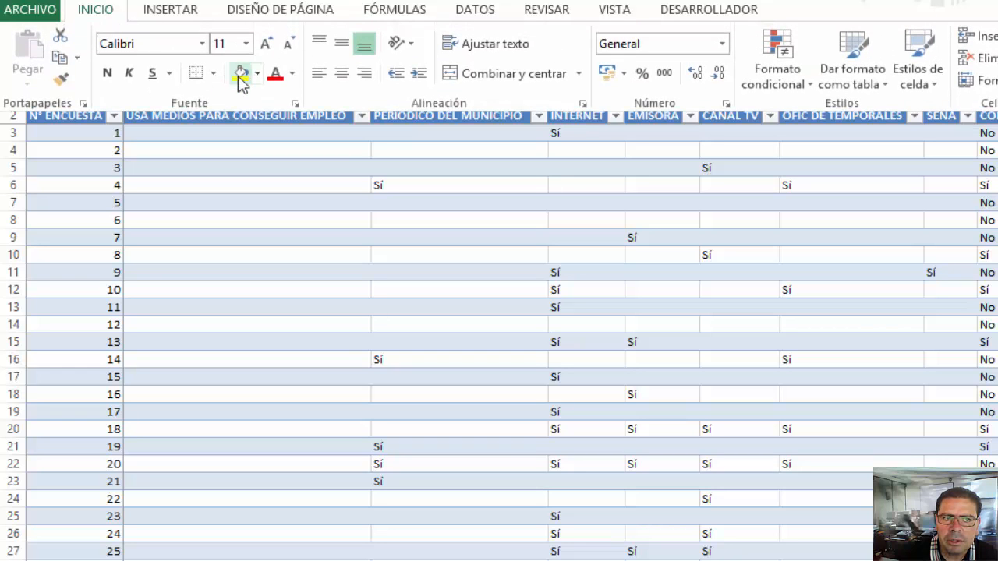
{"action": "left_click", "coordinate": [245, 78]}
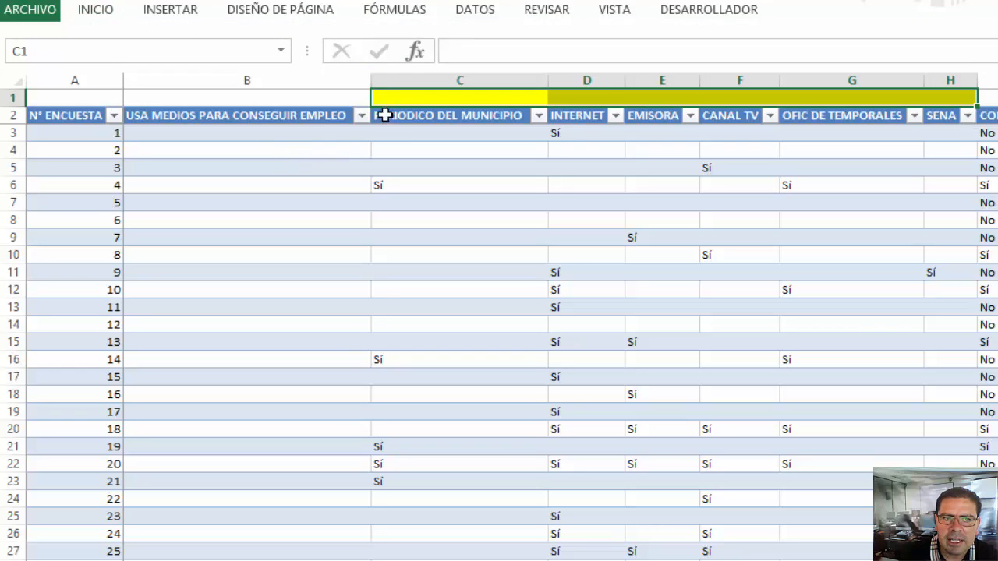
- Enter the question number 2 in every cell of C1:H1 and centre the numbers horizontally
{"action": "type", "text": "2"}
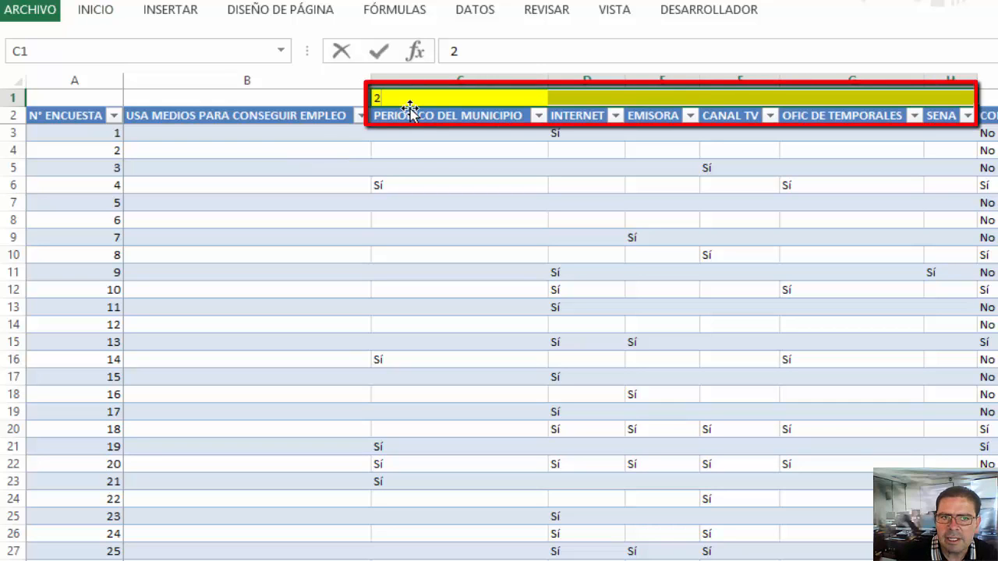
{"action": "key", "text": "ctrl+Return"}
{"action": "left_click", "coordinate": [105, 9]}
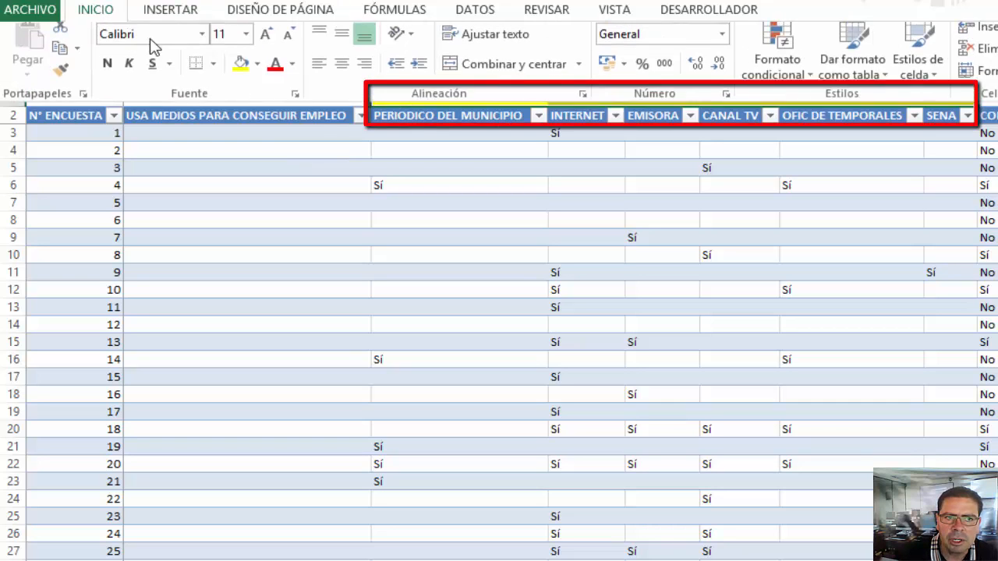
{"action": "left_click", "coordinate": [341, 65]}
{"action": "left_click", "coordinate": [380, 149]}
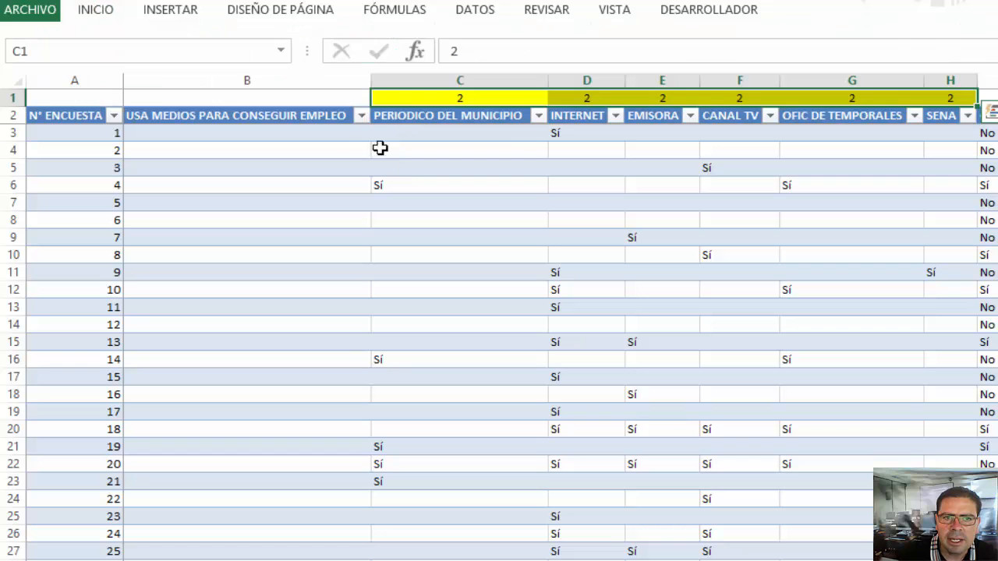
- Fill cell B1, above USA MEDIOS PARA CONSEGUIR EMPLEO, with a light red theme colour
{"action": "left_click", "coordinate": [87, 21]}
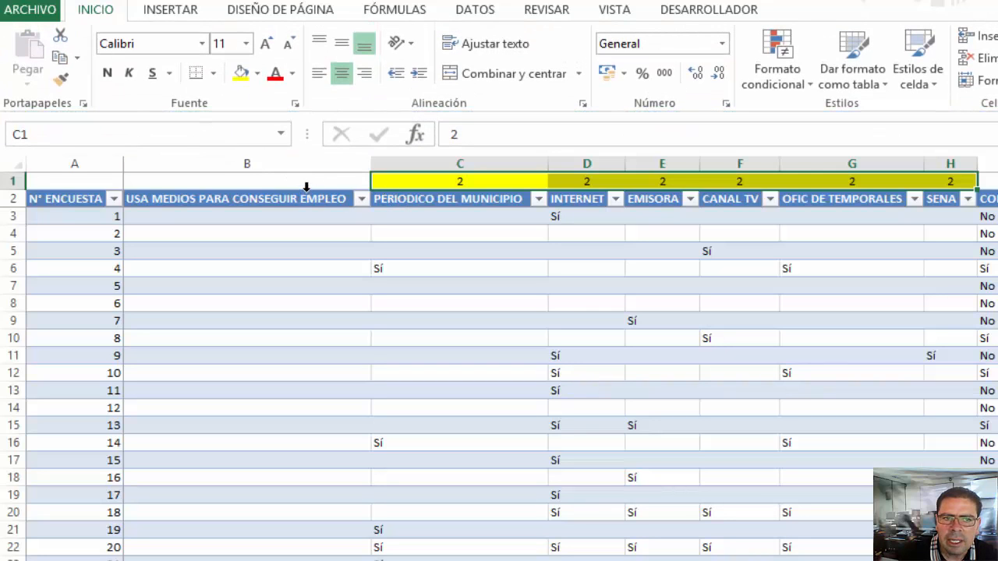
{"action": "left_click", "coordinate": [306, 185]}
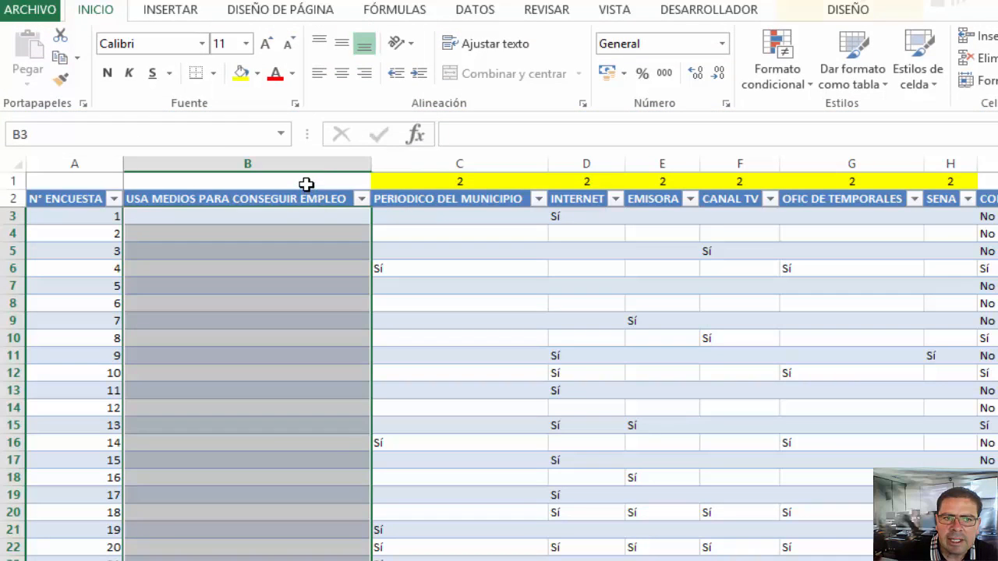
{"action": "left_click", "coordinate": [306, 185]}
{"action": "left_click", "coordinate": [259, 73]}
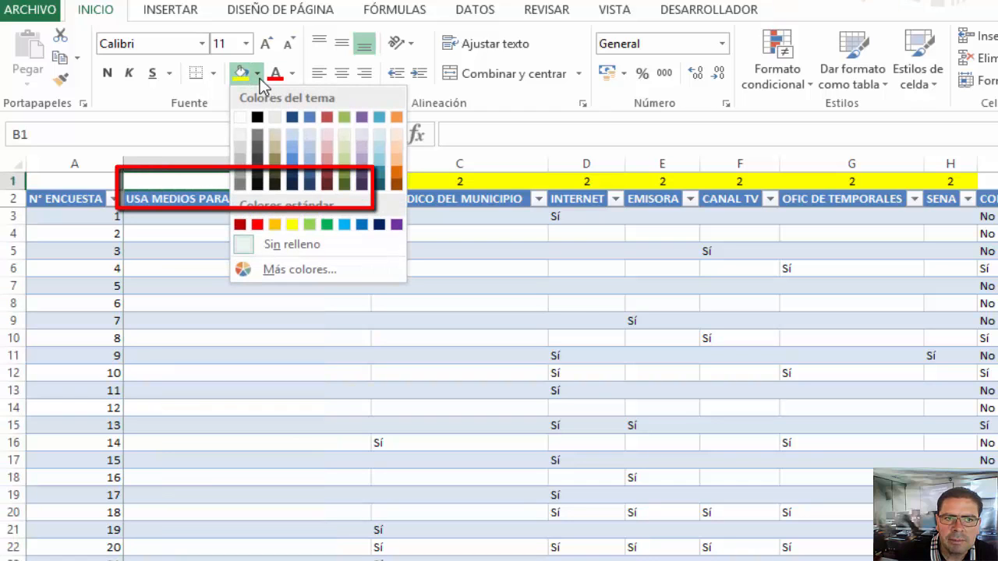
{"action": "left_click", "coordinate": [326, 162]}
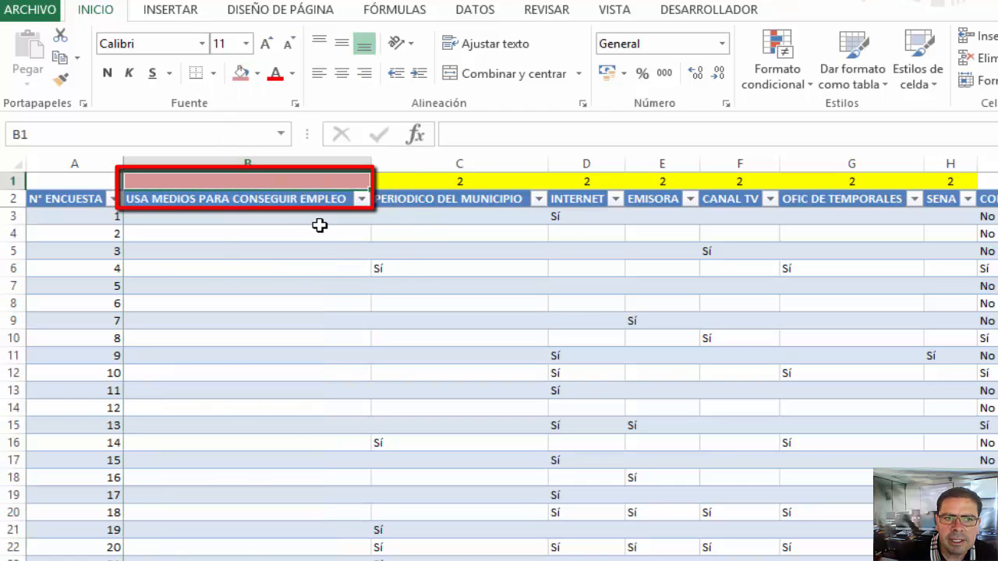
- Enter the question number 1 in cell B1 and centre it horizontally
{"action": "type", "text": "1"}
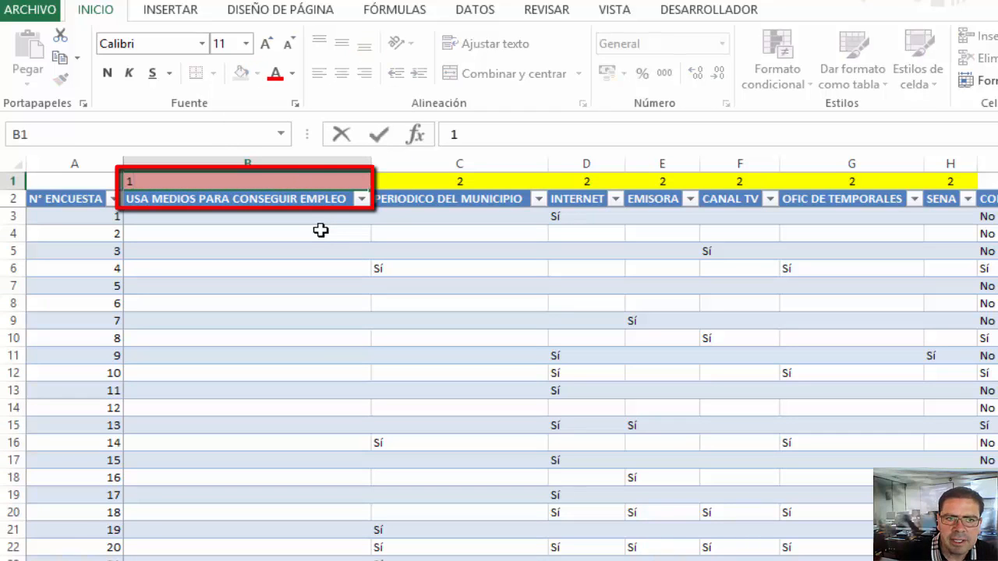
{"action": "left_click", "coordinate": [378, 137]}
{"action": "left_click", "coordinate": [342, 73]}
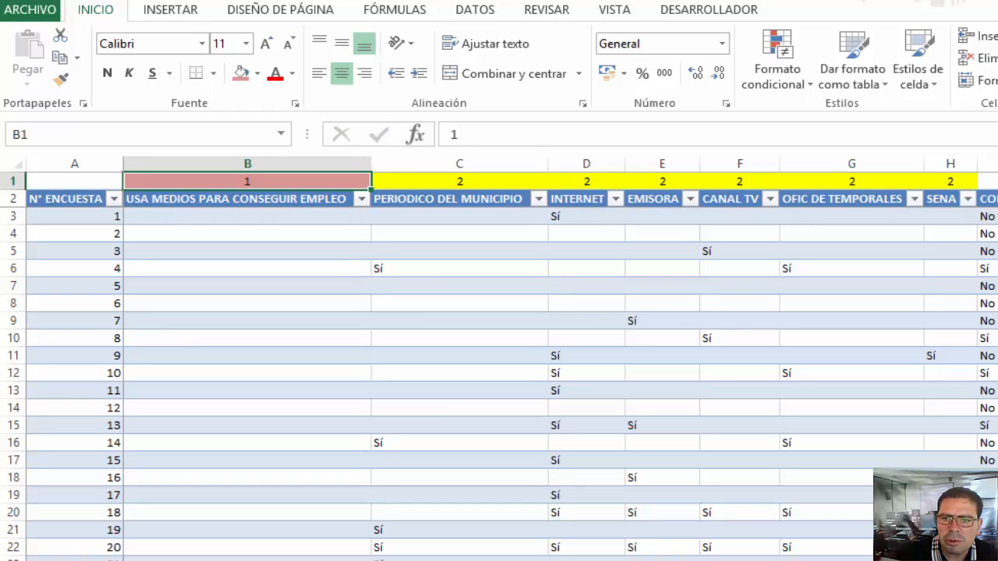
- Compare column B's question number and header with question 1 of the Word survey, placing that window below the Excel headers
{"action": "left_click", "coordinate": [989, 181]}
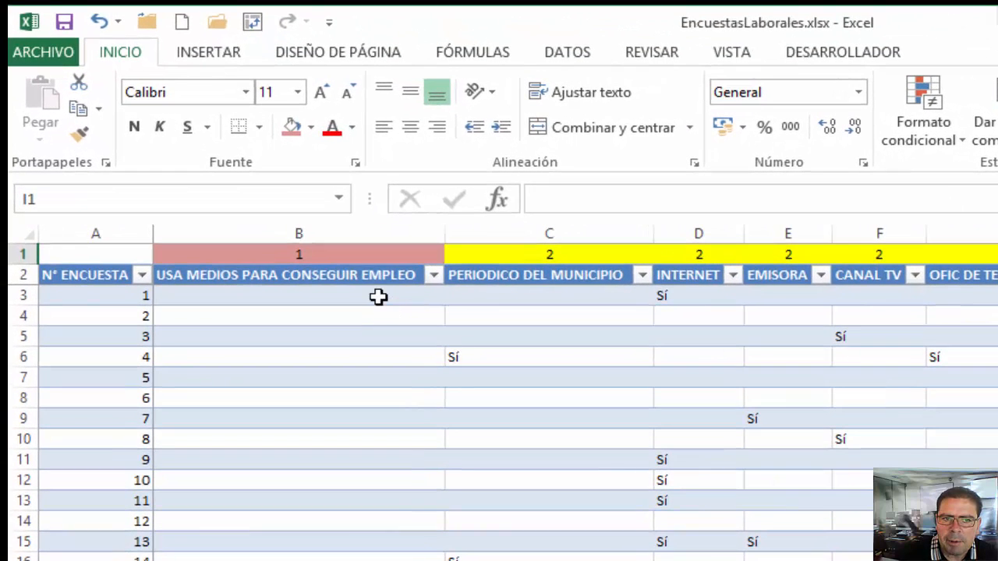
{"action": "left_click", "coordinate": [352, 265]}
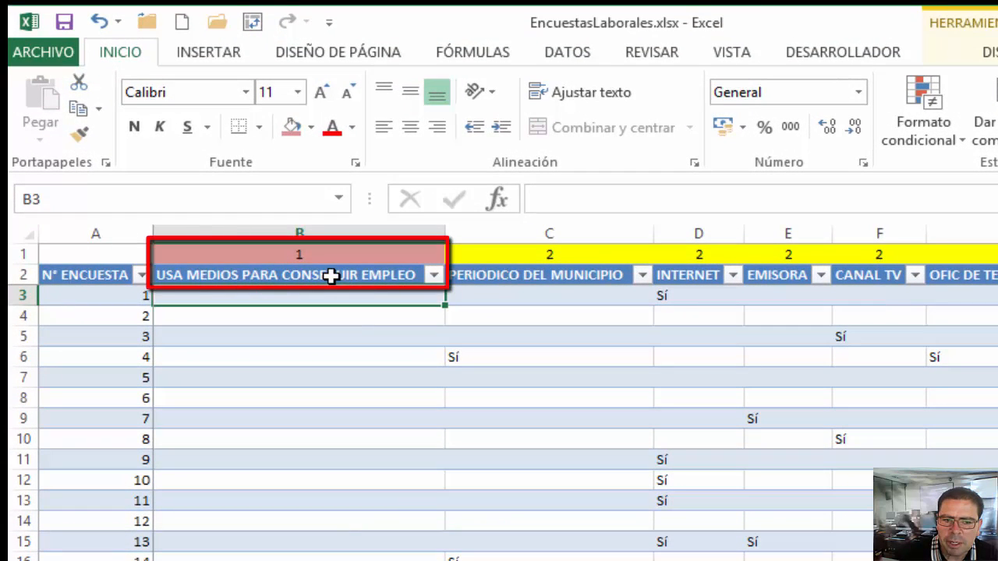
{"action": "key", "text": "alt+Tab"}
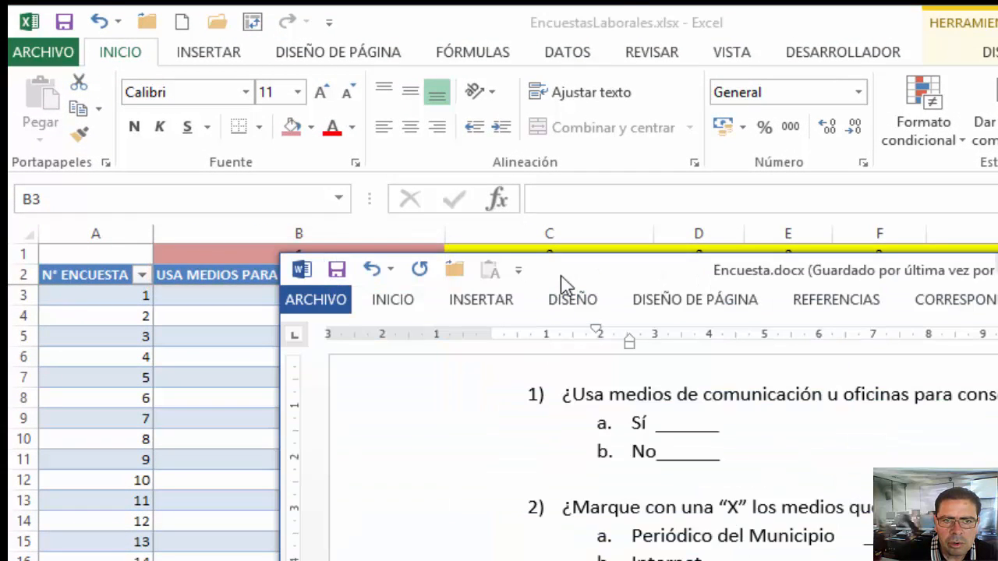
{"action": "left_click_drag", "start_coordinate": [562, 279], "coordinate": [593, 334]}
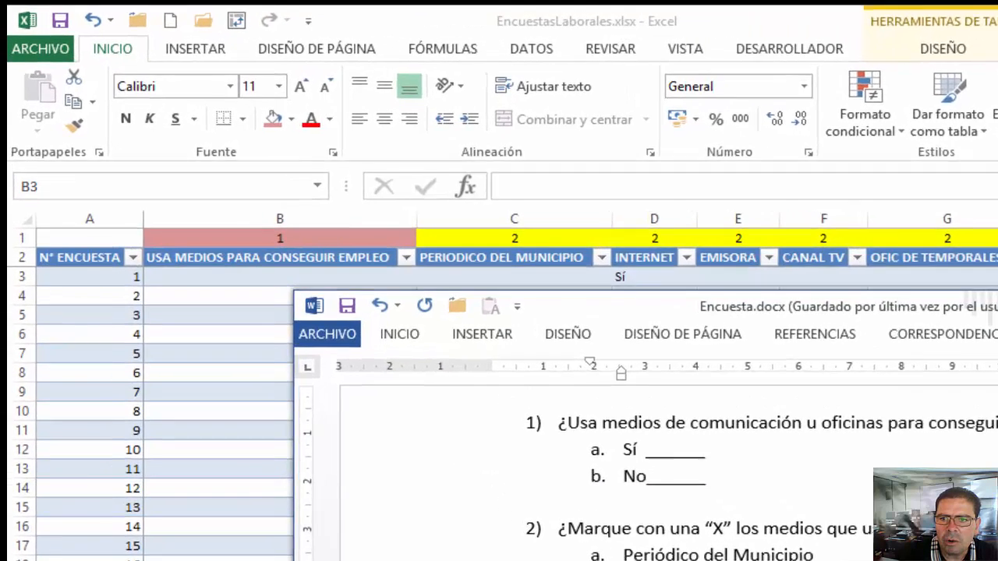
{"action": "left_click", "coordinate": [536, 236]}
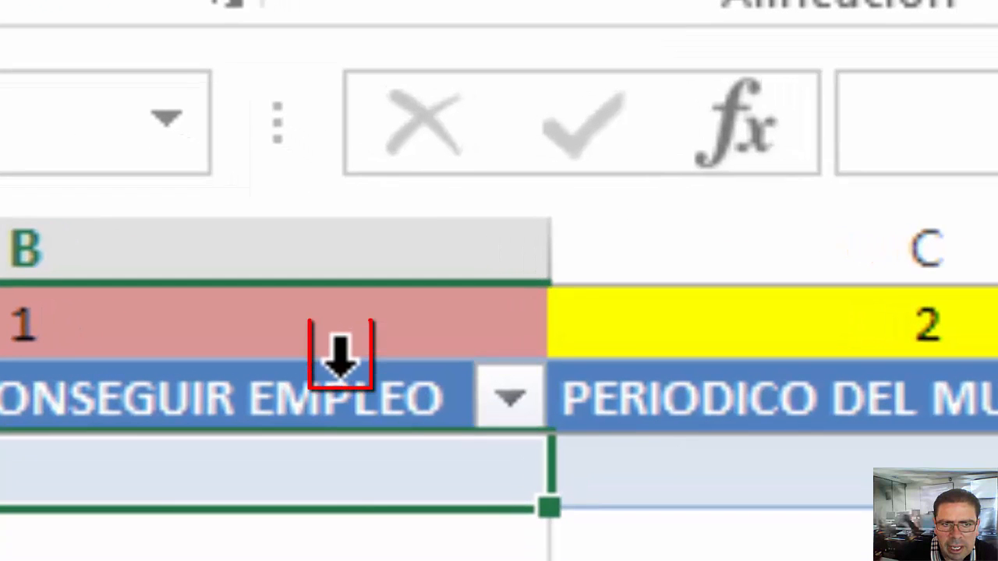
- Restrict all data cells of USA MEDIOS PARA CONSEGUIR EMPLEO to a validation drop-down list with the source Sí;No
{"action": "left_click", "coordinate": [340, 360]}
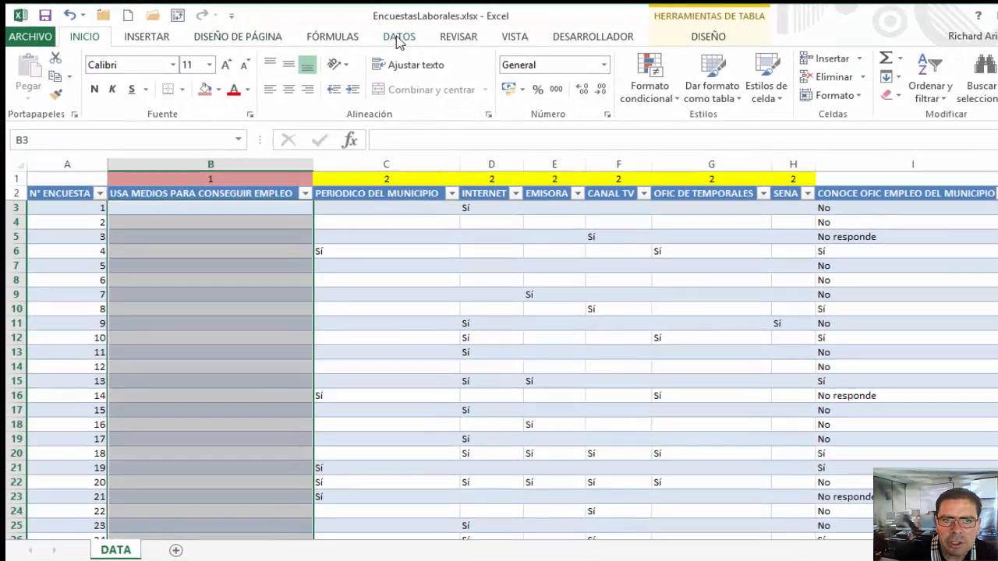
{"action": "left_click", "coordinate": [398, 37]}
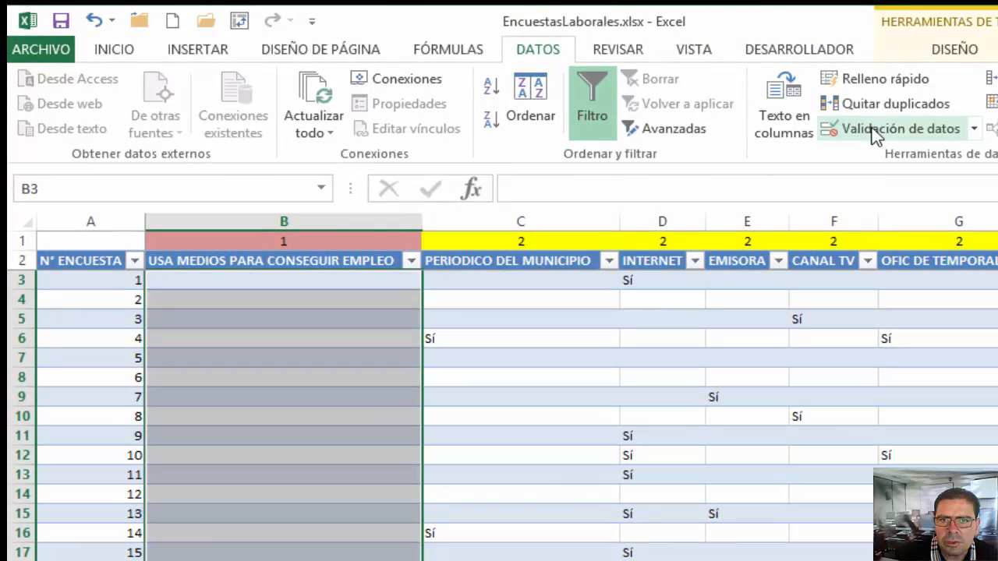
{"action": "left_click", "coordinate": [875, 131]}
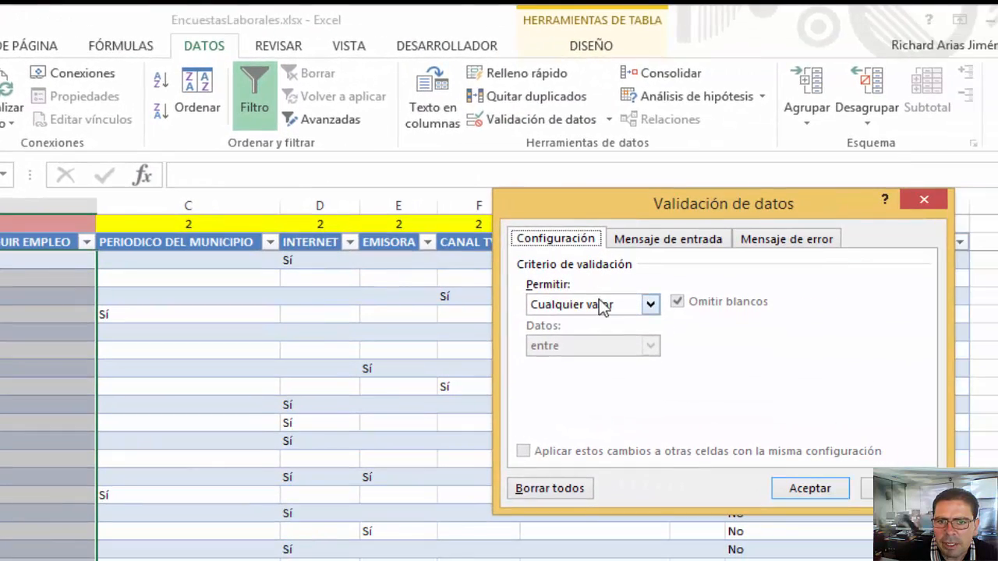
{"action": "left_click", "coordinate": [603, 305]}
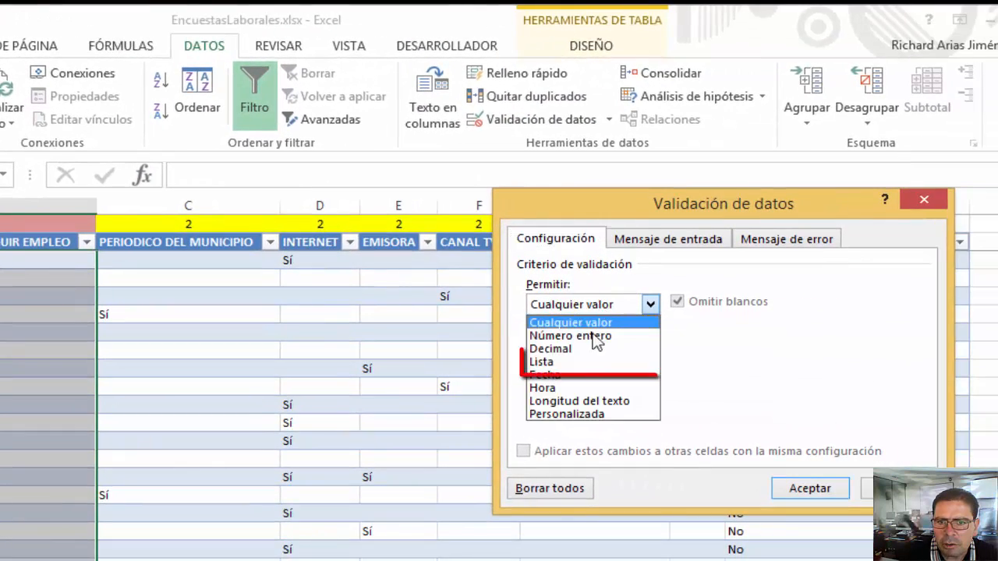
{"action": "left_click", "coordinate": [575, 358]}
{"action": "left_click", "coordinate": [578, 388]}
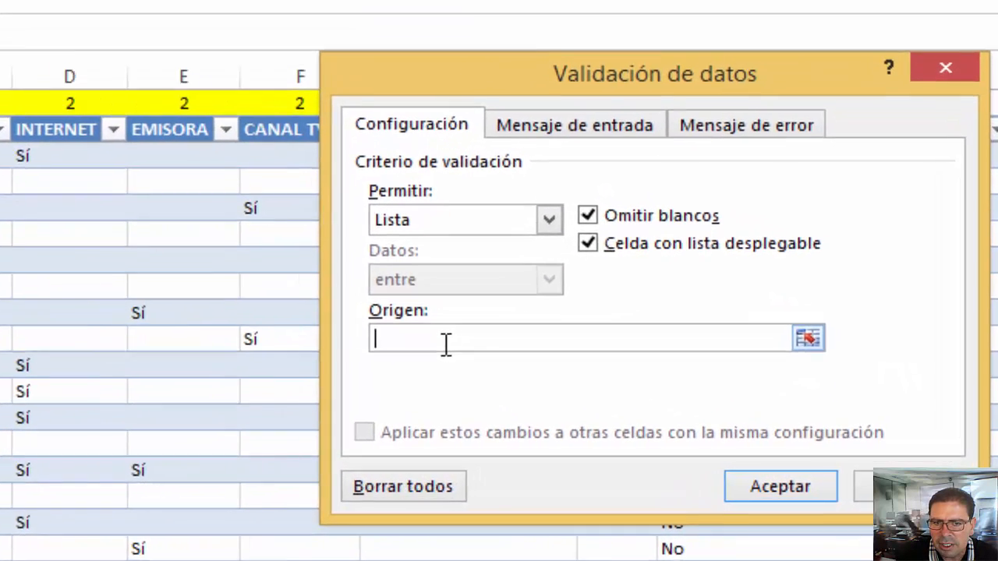
{"action": "type", "text": "Sí;No"}
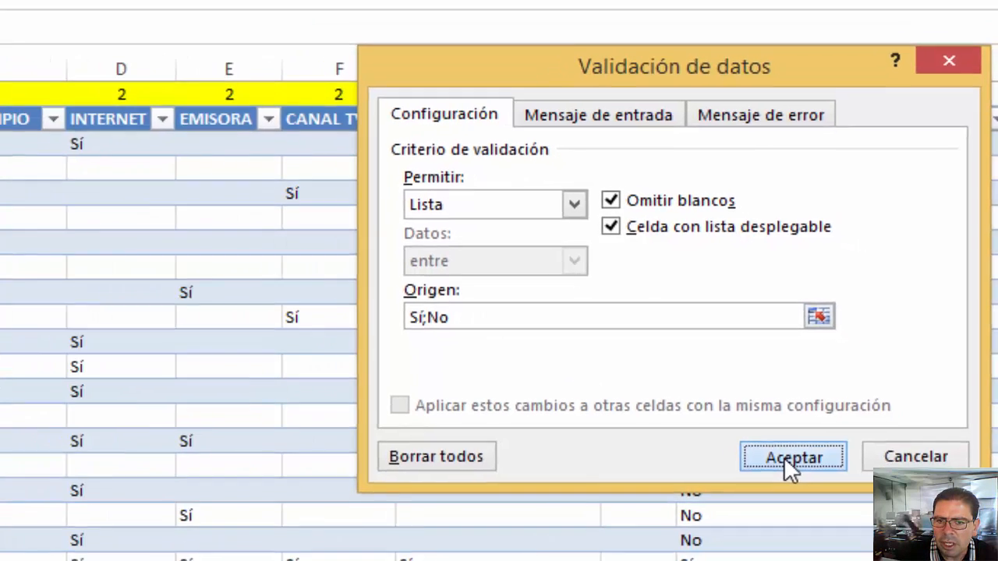
{"action": "left_click", "coordinate": [763, 487]}
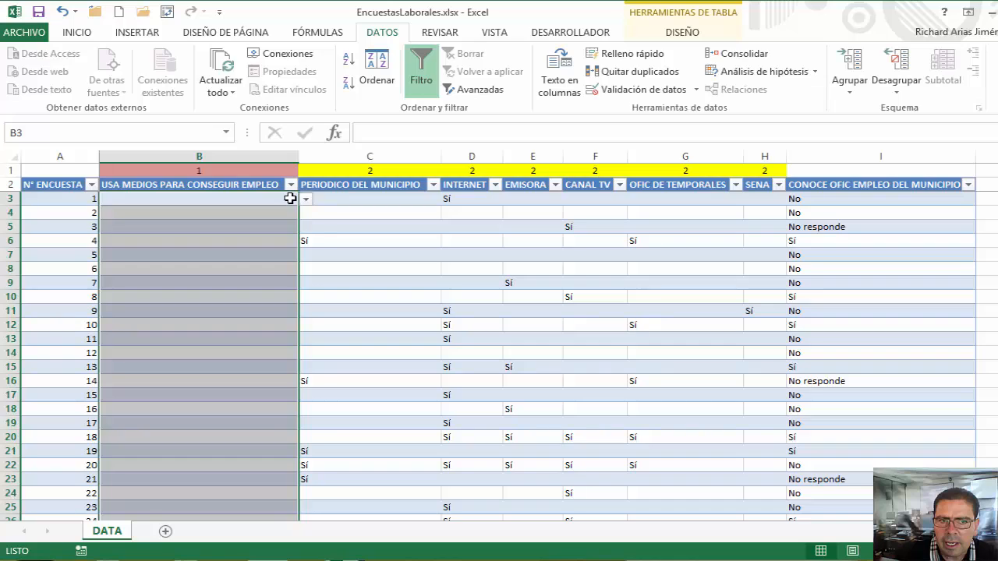
- Check the validation drop-down in cell B3 and look over the cells below it in column B
{"action": "left_click", "coordinate": [291, 199]}
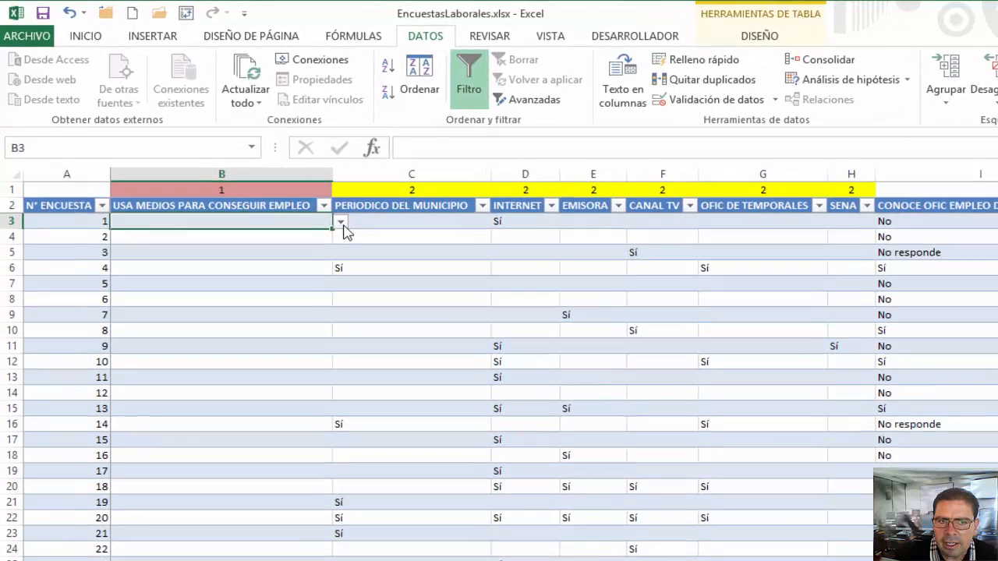
{"action": "left_click", "coordinate": [306, 199]}
{"action": "left_click", "coordinate": [382, 253]}
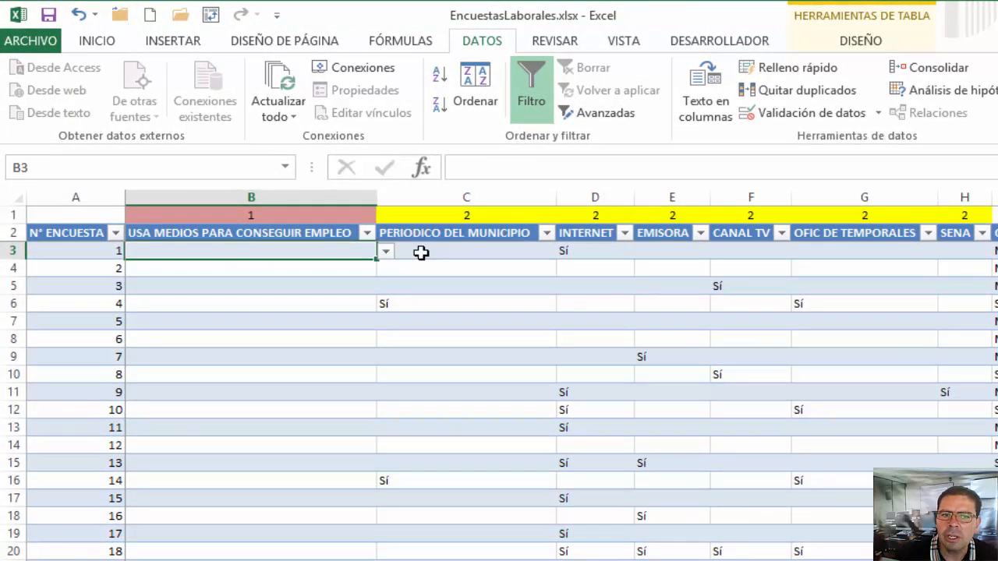
{"action": "left_click_drag", "start_coordinate": [326, 250], "coordinate": [309, 392]}
{"action": "left_click", "coordinate": [452, 359]}
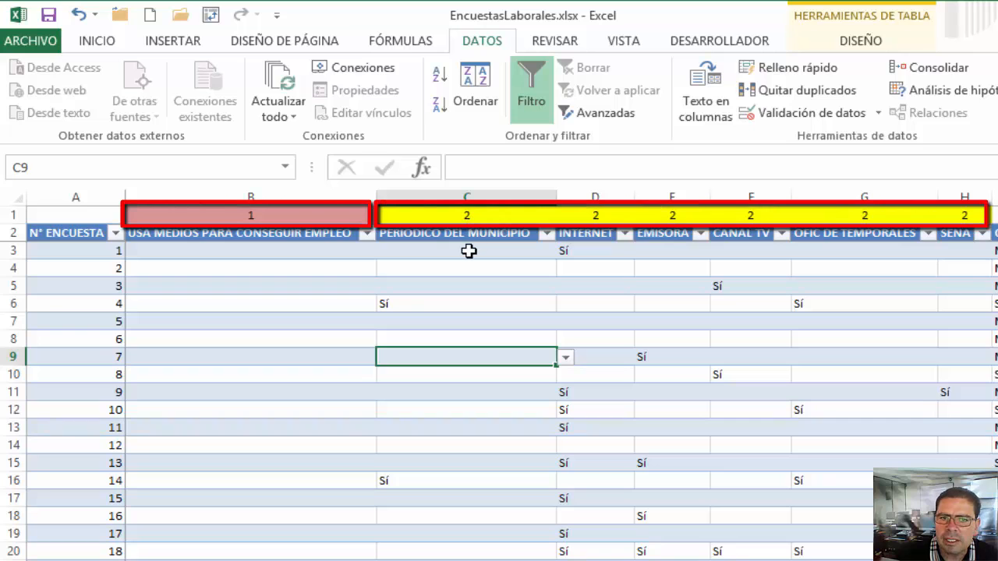
- Examine the question 2 answers of surveys 1 and 2 against their column B cells, and consult the survey questions in Word
{"action": "left_click_drag", "start_coordinate": [469, 252], "coordinate": [960, 253]}
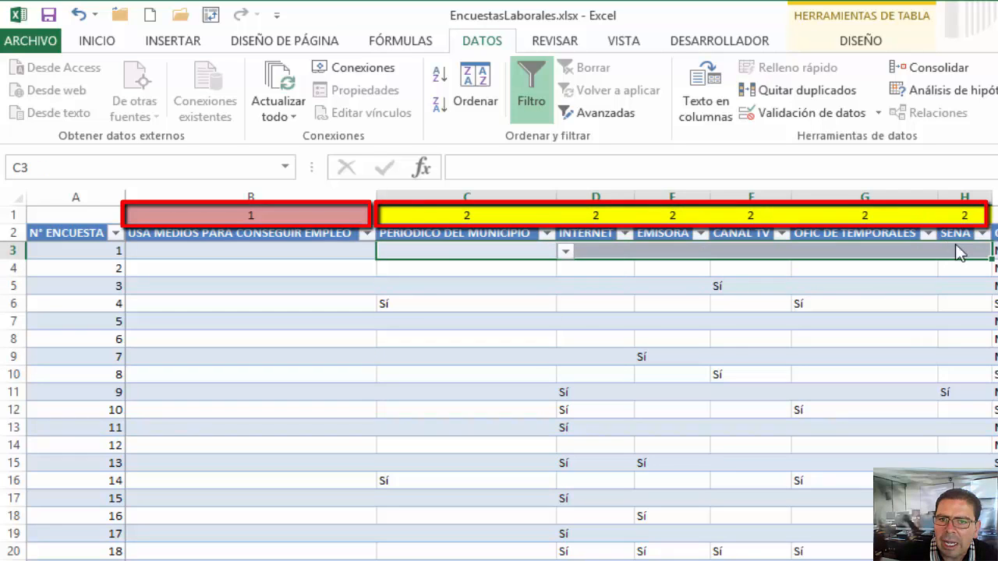
{"action": "left_click", "coordinate": [953, 250]}
{"action": "left_click", "coordinate": [897, 249]}
{"action": "left_click", "coordinate": [753, 252]}
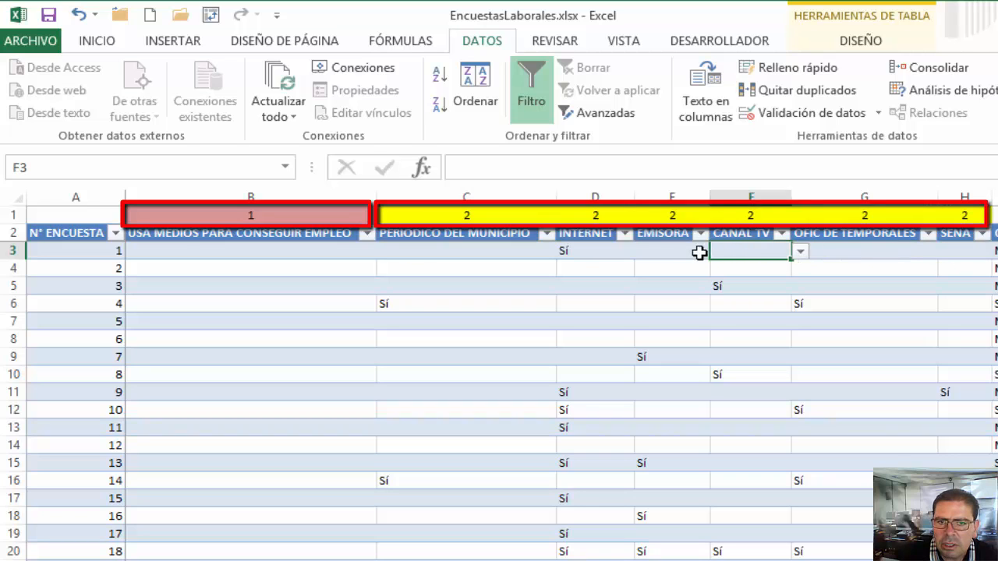
{"action": "left_click", "coordinate": [690, 251]}
{"action": "left_click", "coordinate": [597, 251]}
{"action": "left_click", "coordinate": [535, 250]}
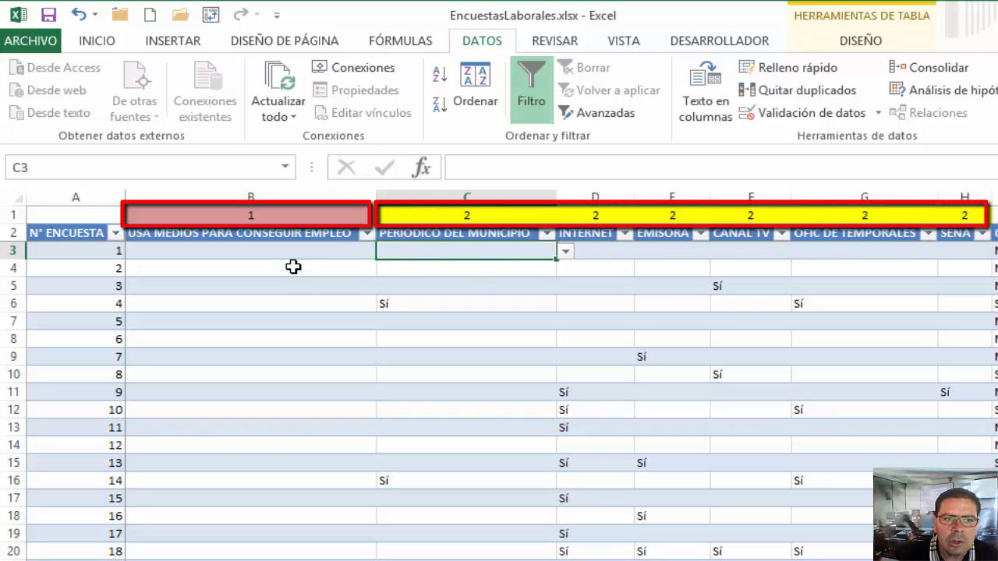
{"action": "left_click", "coordinate": [295, 257]}
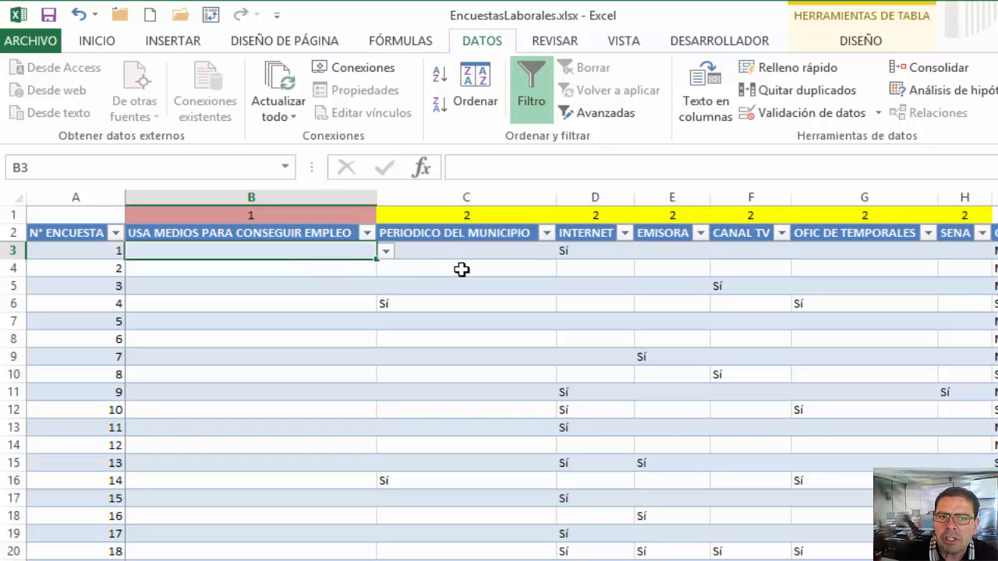
{"action": "mouse_move", "coordinate": [473, 270]}
{"action": "left_mouse_down"}
{"action": "mouse_move", "coordinate": [947, 270]}
{"action": "mouse_move", "coordinate": [421, 265]}
{"action": "left_mouse_up"}
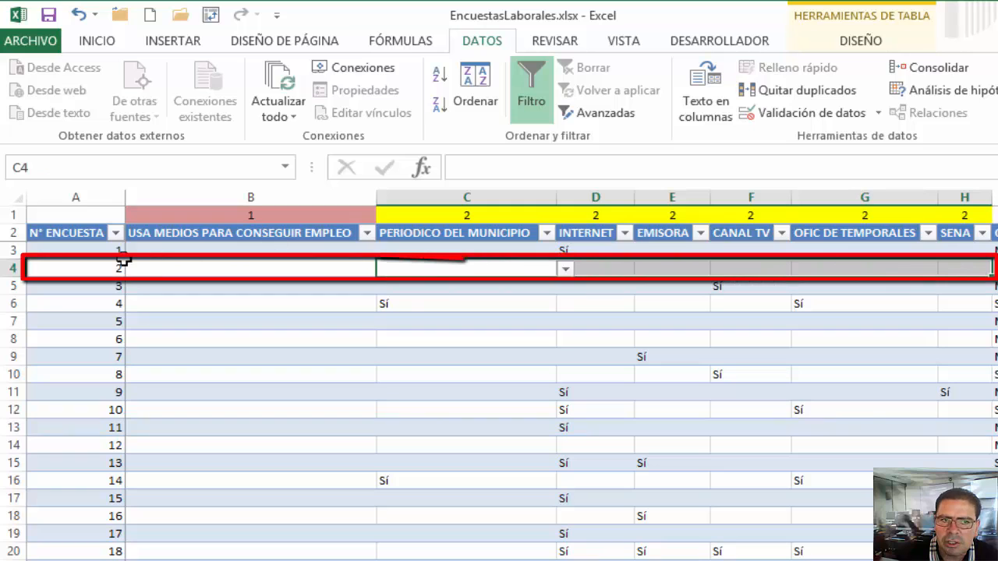
{"action": "left_click", "coordinate": [316, 270]}
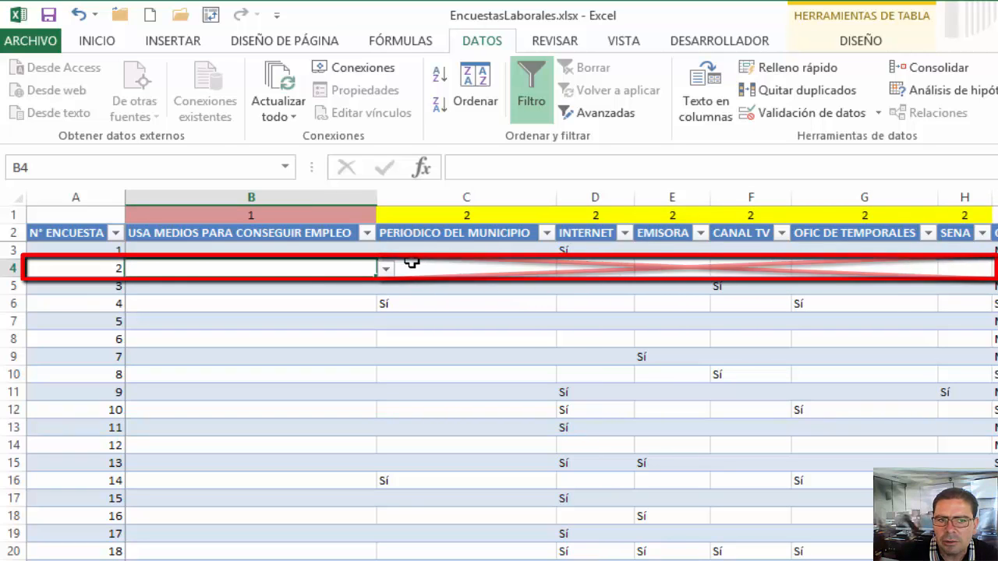
{"action": "left_click", "coordinate": [344, 244]}
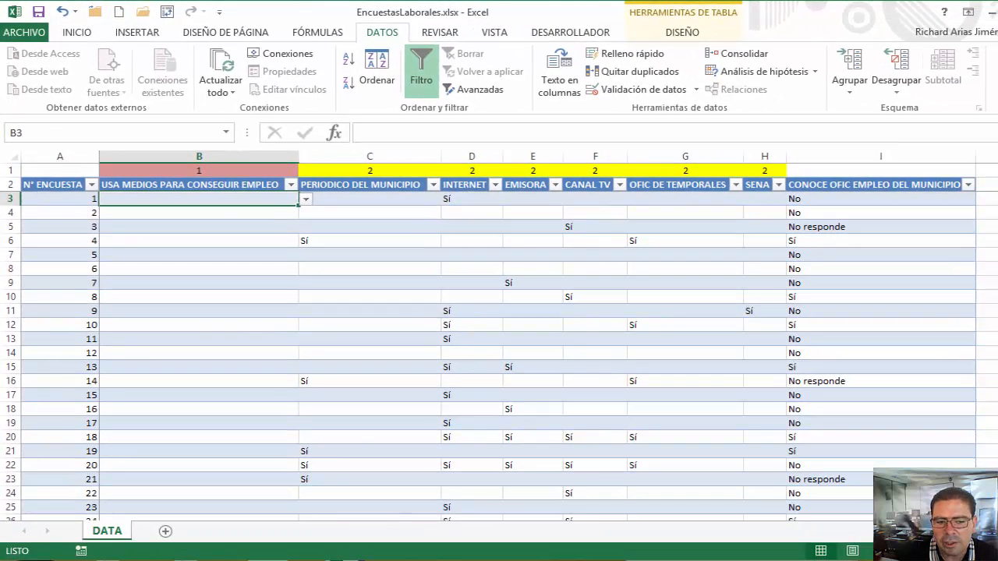
{"action": "key", "text": "alt+Tab"}
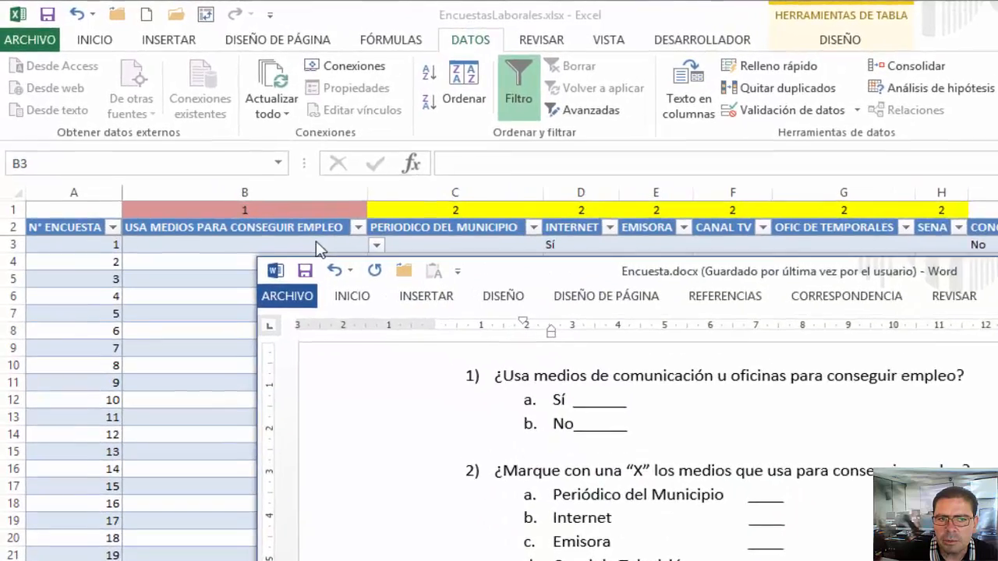
- Return to the Excel table and insert the SI function from the Lógica category in cell B3
{"action": "left_click", "coordinate": [258, 198]}
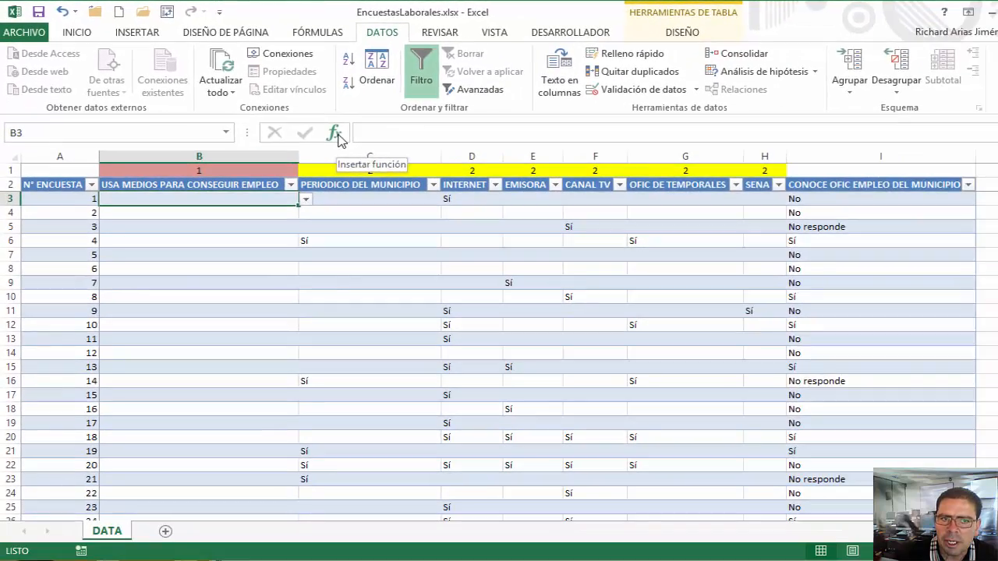
{"action": "left_click", "coordinate": [459, 184]}
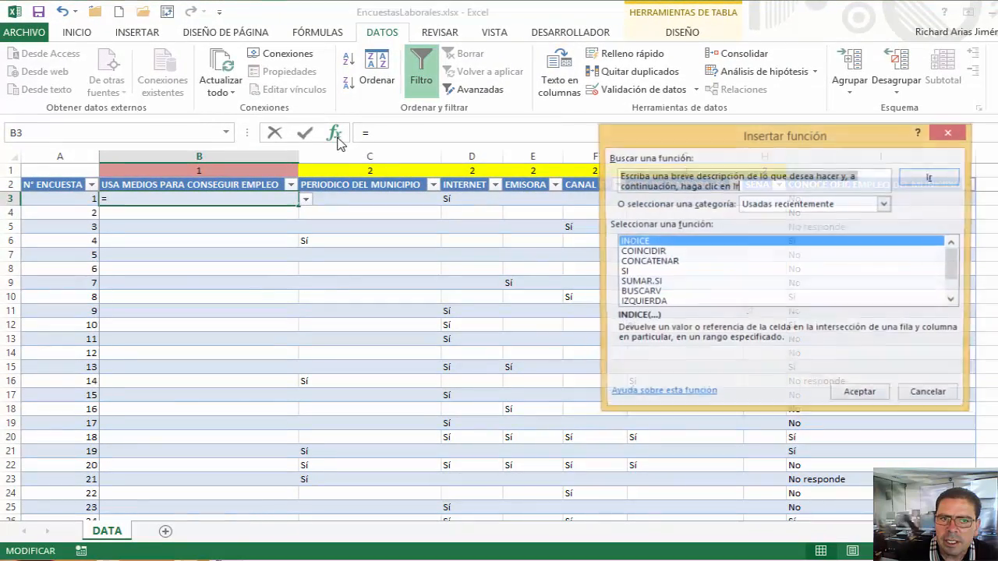
{"action": "left_click_drag", "start_coordinate": [666, 144], "coordinate": [507, 217]}
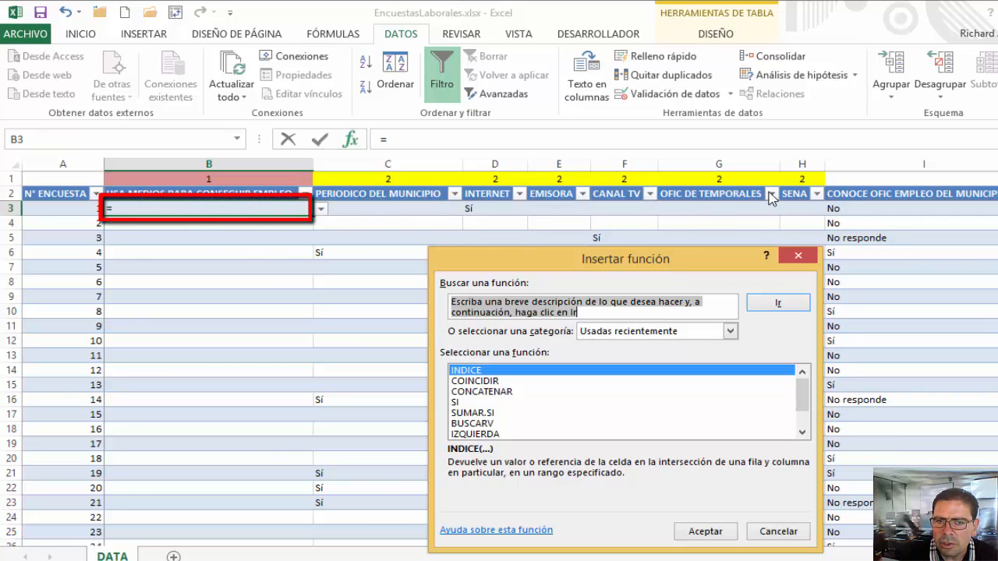
{"action": "left_click", "coordinate": [616, 337]}
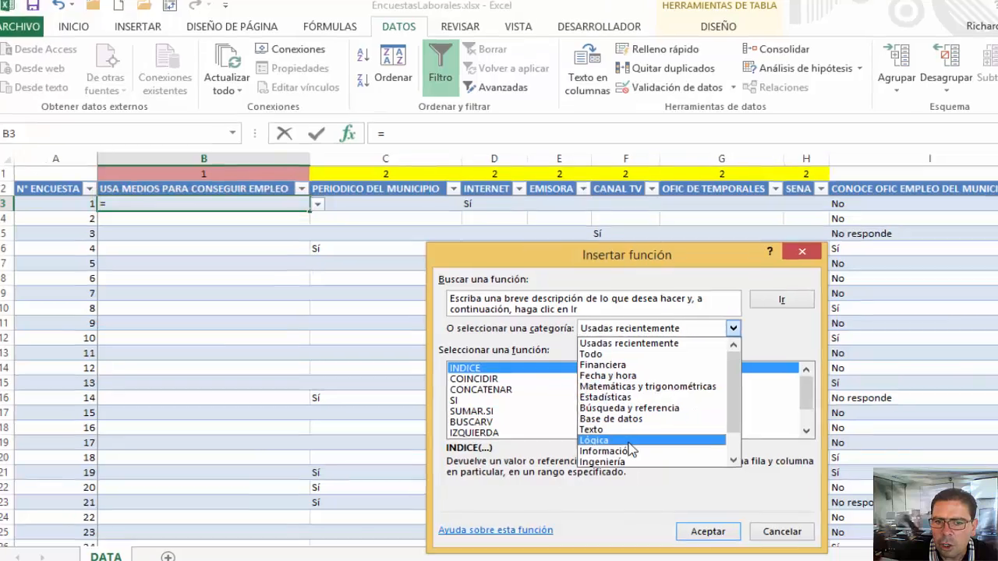
{"action": "left_click", "coordinate": [616, 438]}
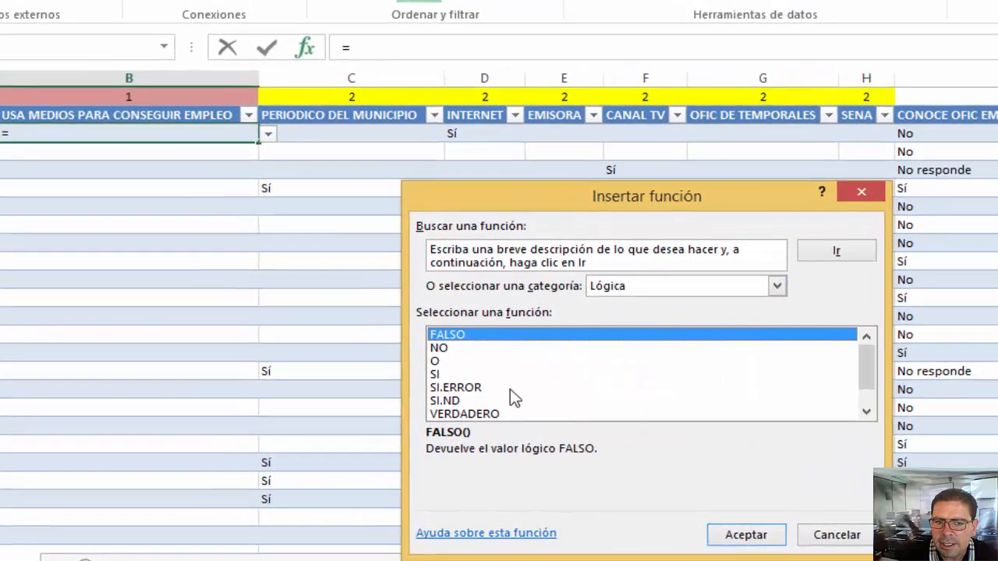
{"action": "left_click", "coordinate": [435, 374]}
{"action": "left_click", "coordinate": [746, 535]}
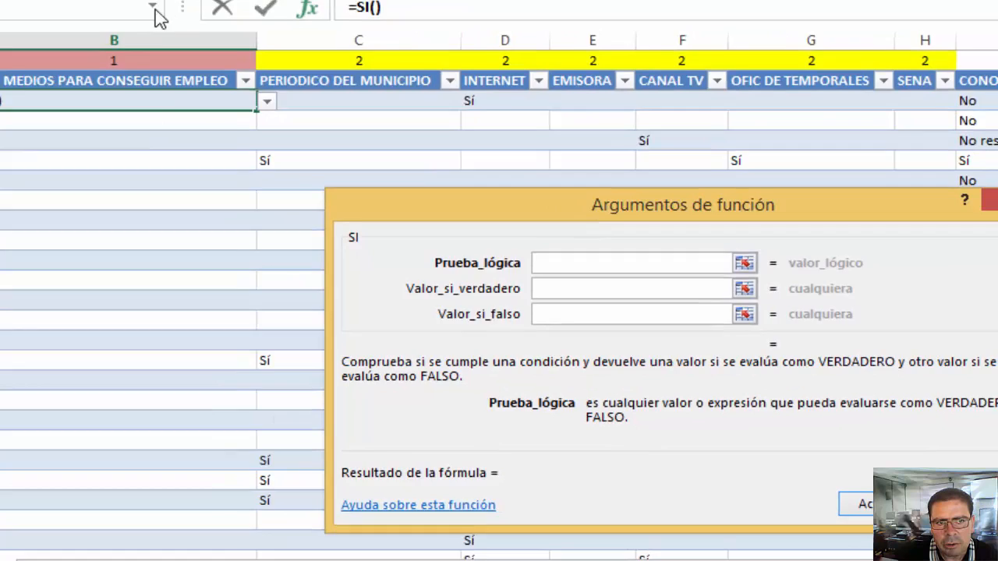
- Nest the O function from the Lógica category as the logical test inside the SI function in B3
{"action": "left_click", "coordinate": [242, 75]}
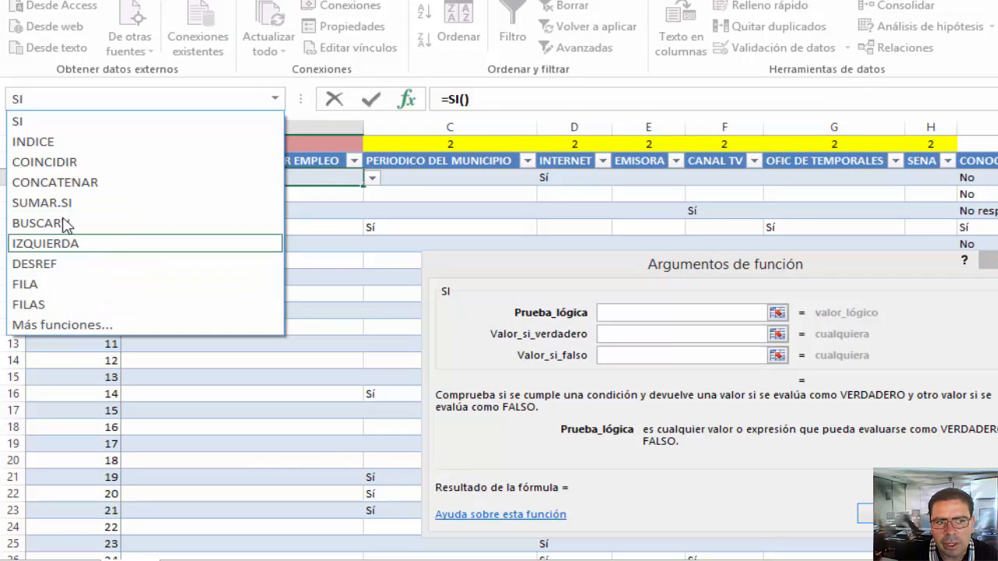
{"action": "left_click", "coordinate": [117, 326]}
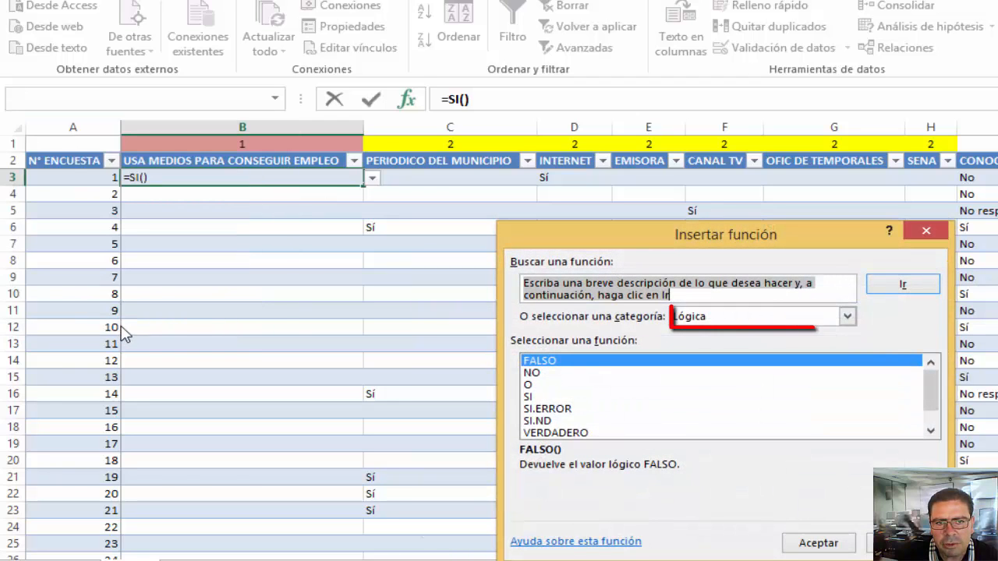
{"action": "left_click", "coordinate": [545, 385]}
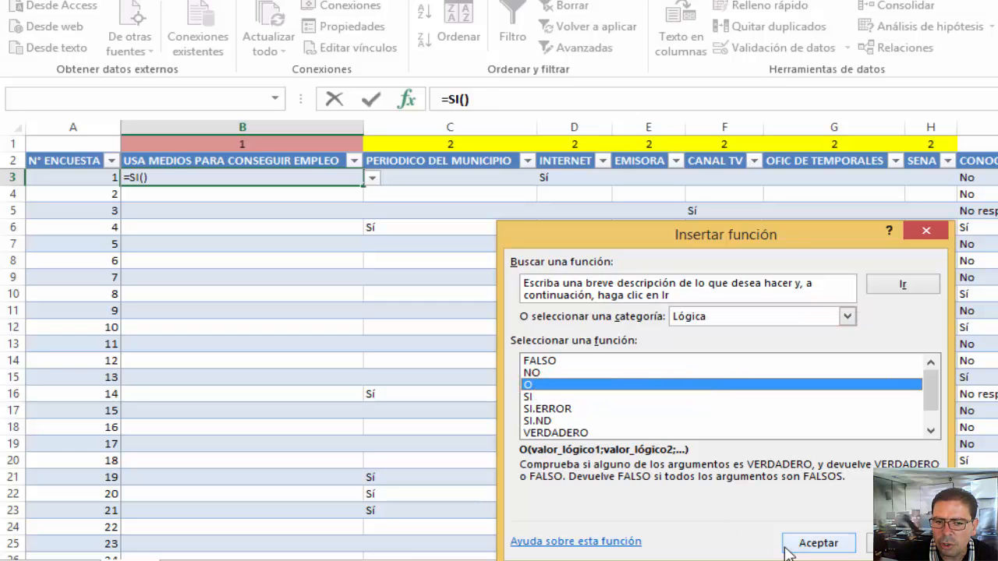
{"action": "left_click", "coordinate": [820, 543]}
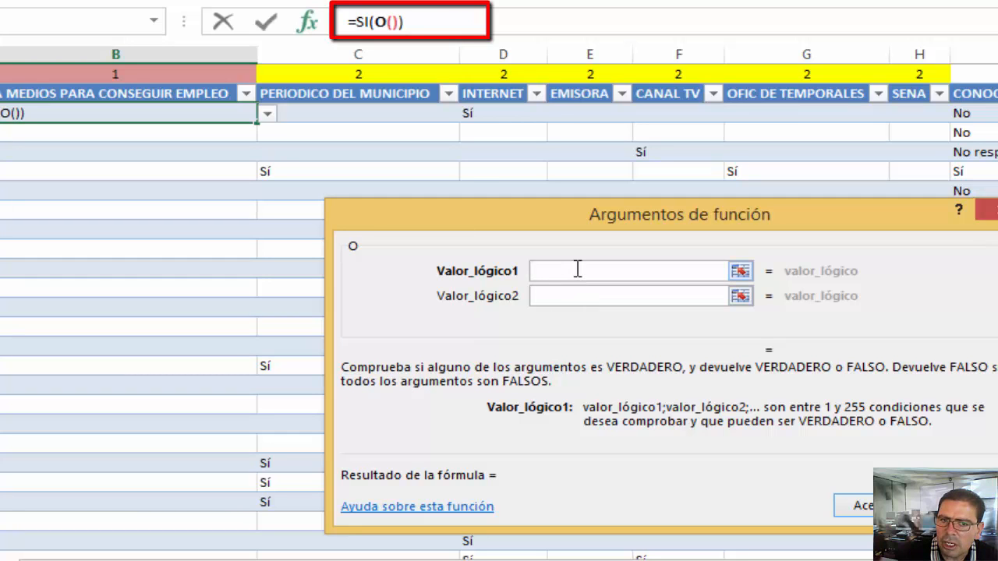
- Set the O function's Valor_lógico1 to [@[PERIODICO DEL MUNICIPIO]]="Sí", referencing the survey 1 cell of that column
{"action": "left_click", "coordinate": [397, 114]}
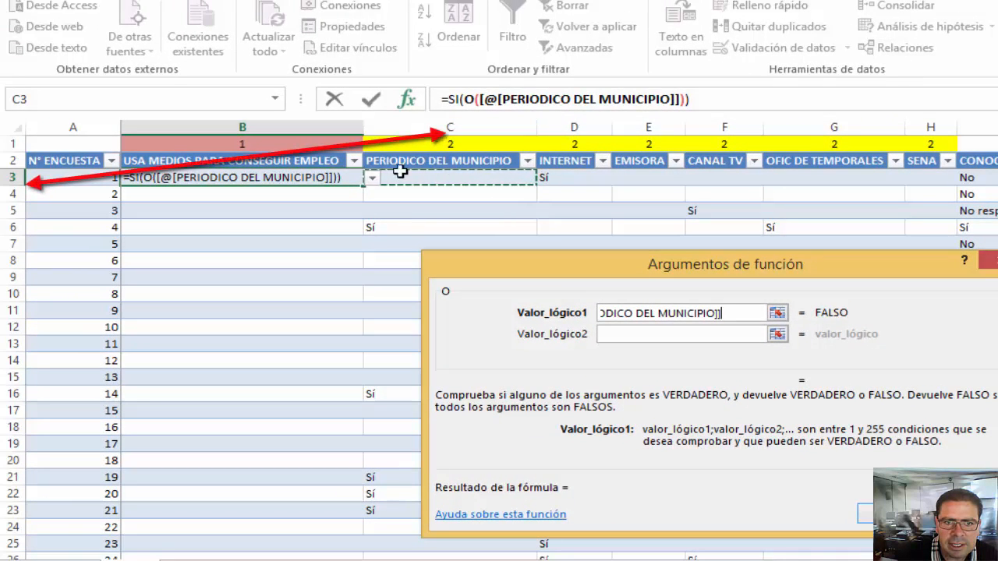
{"action": "left_click_drag", "start_coordinate": [724, 312], "coordinate": [620, 314]}
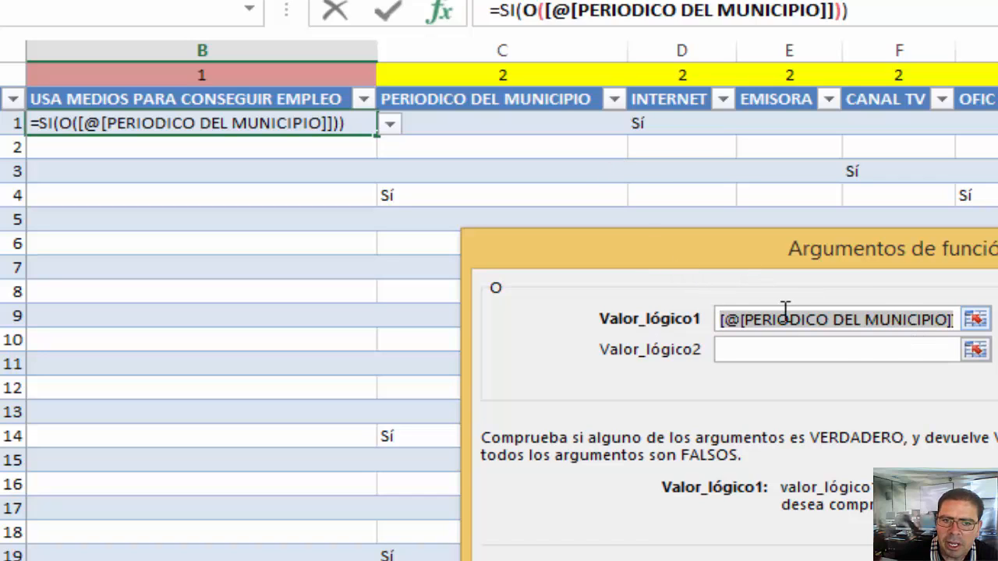
{"action": "left_click", "coordinate": [953, 320]}
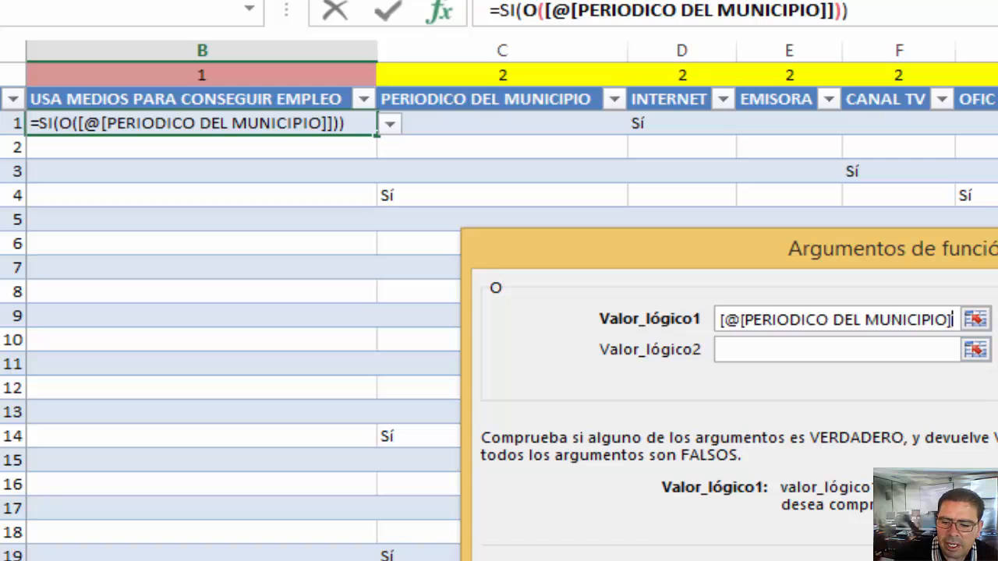
{"action": "key", "text": "Right"}
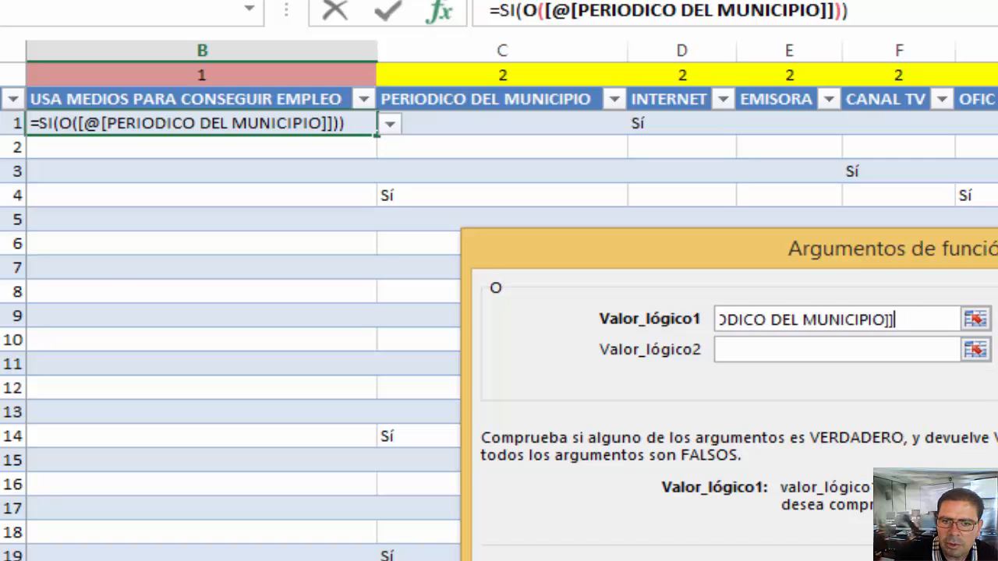
{"action": "type", "text": "="}
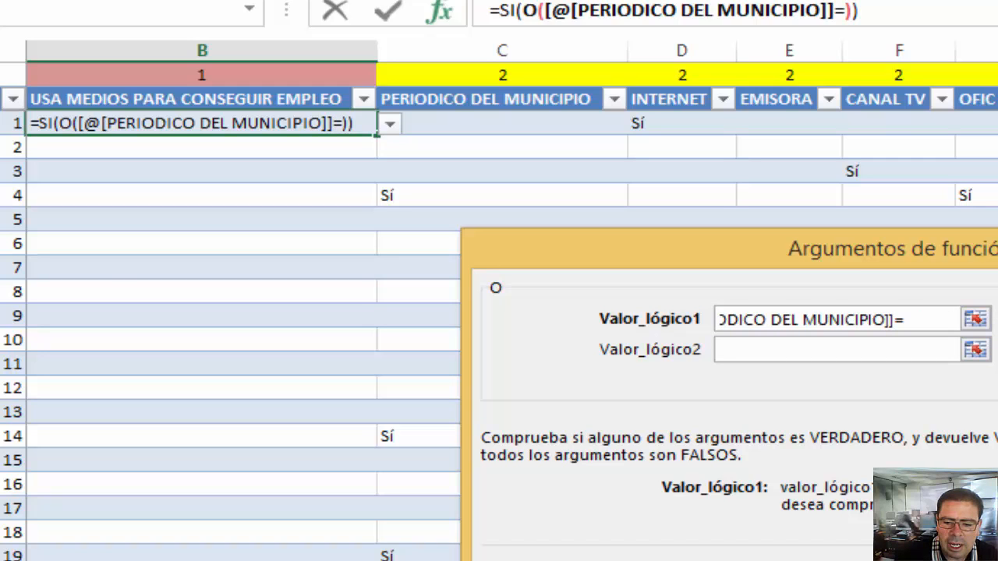
{"action": "type", "text": "\"S"}
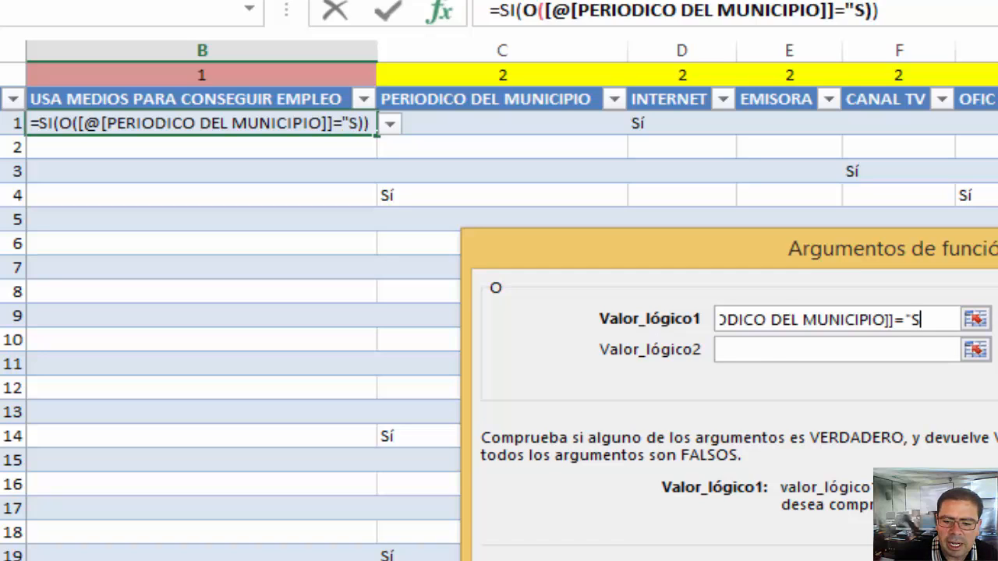
{"action": "type", "text": "í"}
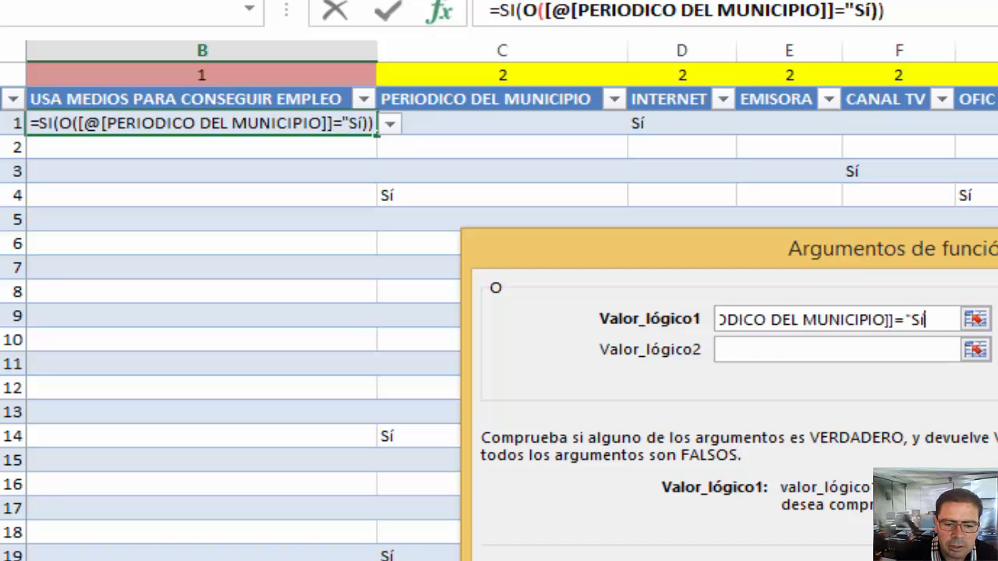
{"action": "type", "text": "\""}
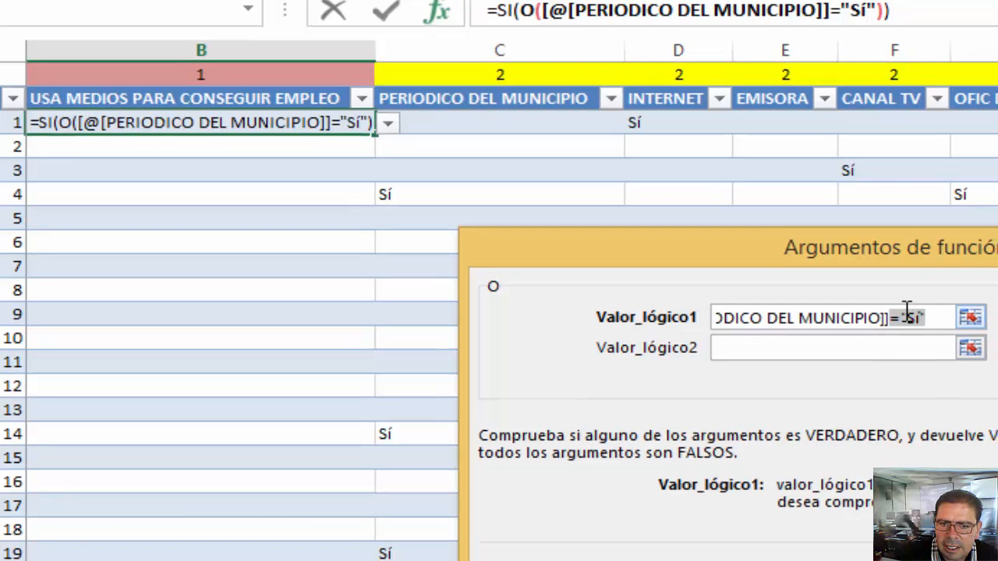
{"action": "right_click", "coordinate": [919, 316]}
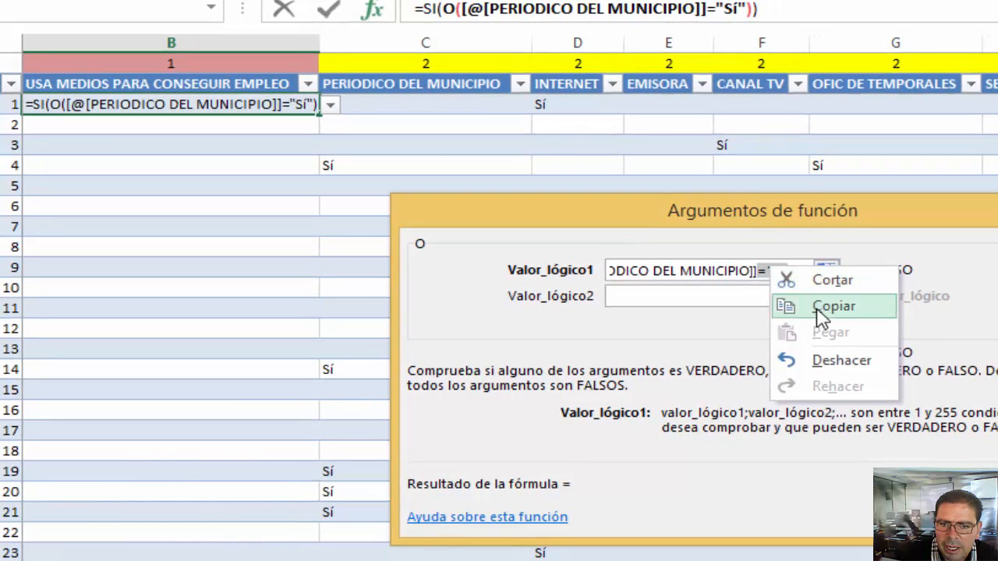
{"action": "left_click", "coordinate": [821, 312]}
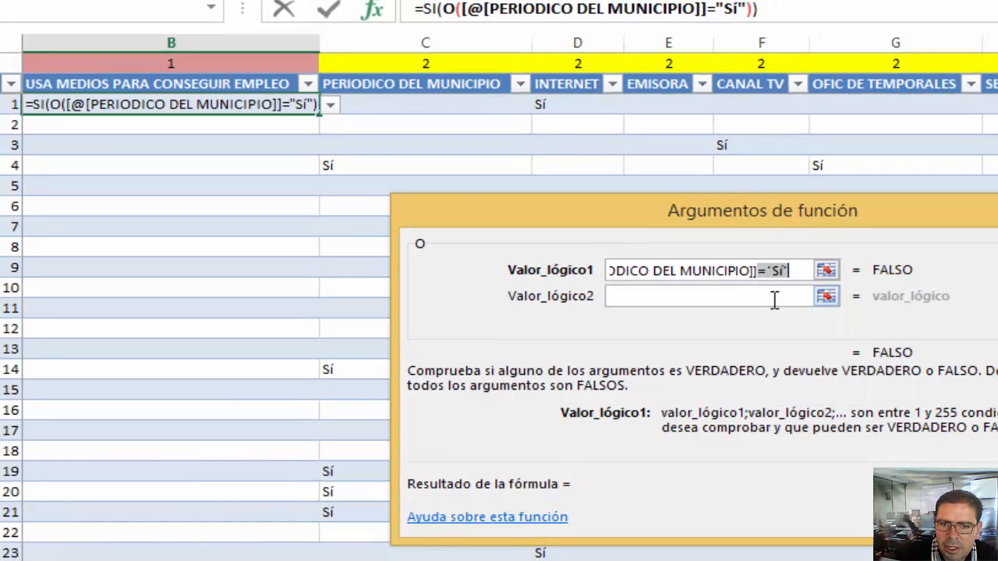
{"action": "left_click", "coordinate": [773, 296]}
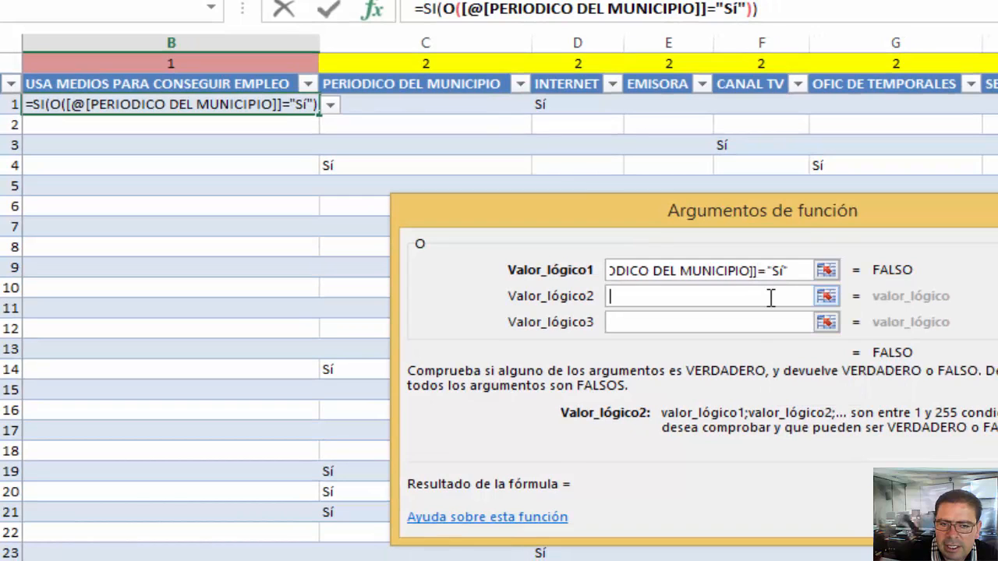
{"action": "left_click", "coordinate": [587, 88]}
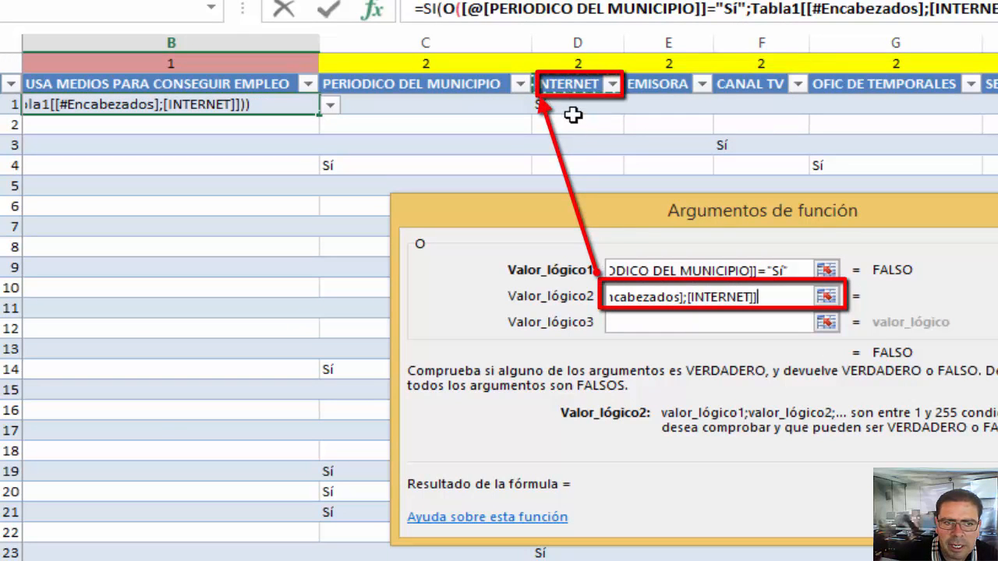
{"action": "left_click", "coordinate": [573, 107]}
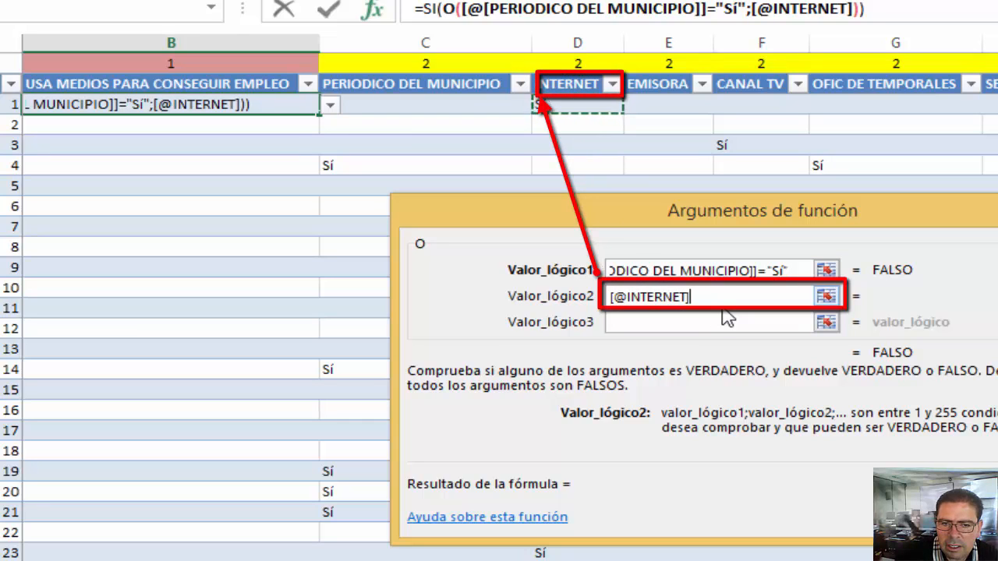
{"action": "type", "text": "=\"Sí\""}
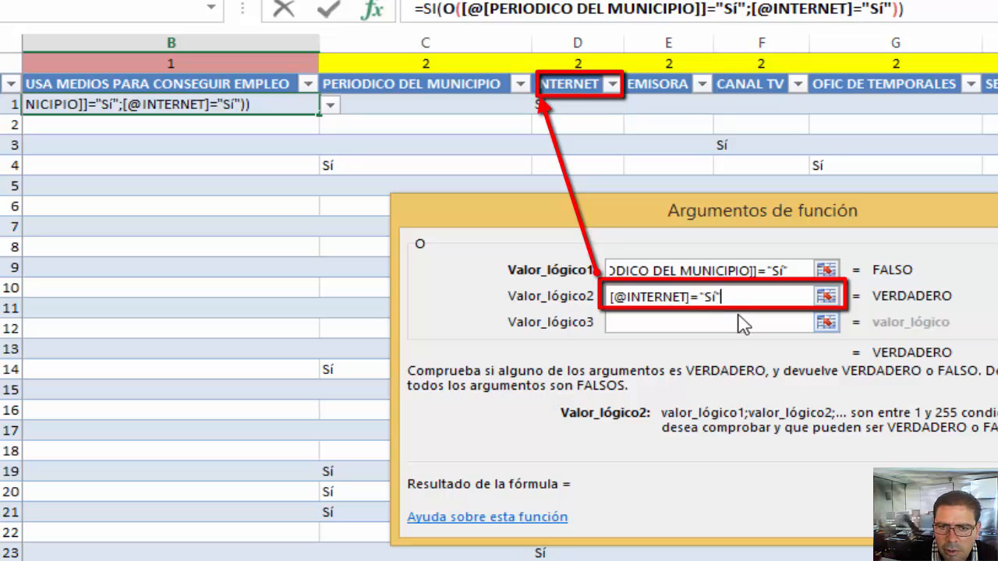
{"action": "left_click", "coordinate": [726, 323]}
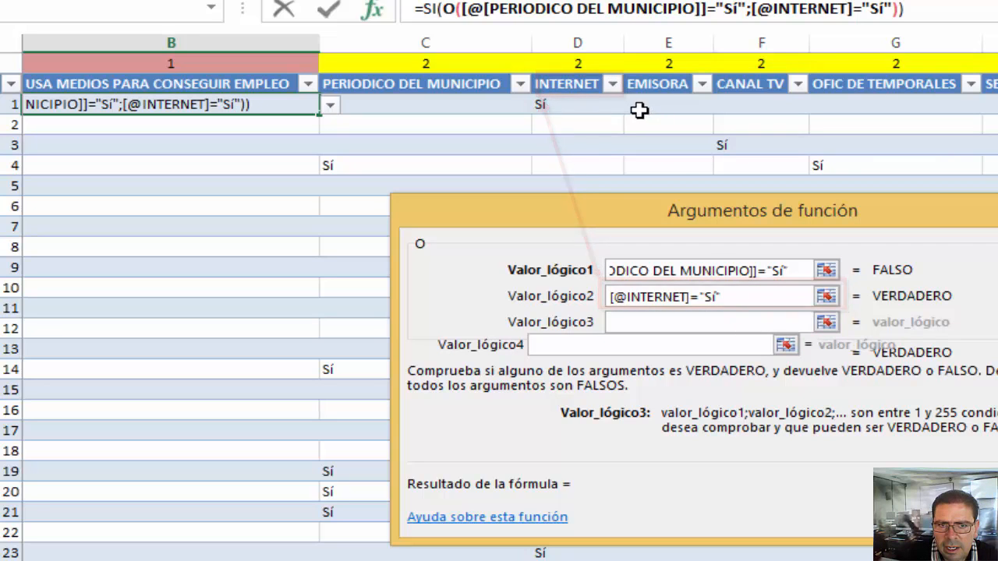
{"action": "left_click", "coordinate": [665, 86]}
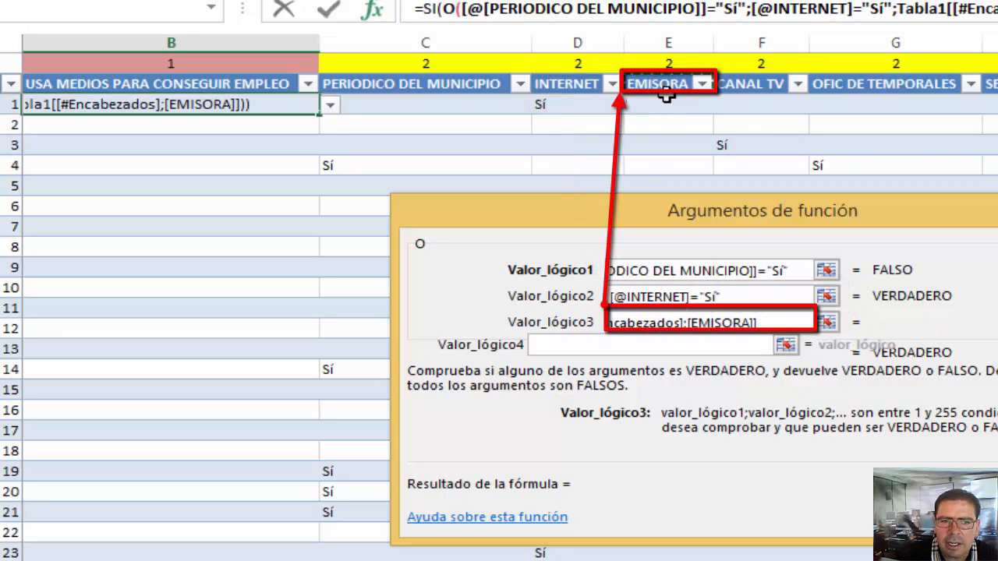
{"action": "left_click", "coordinate": [669, 109]}
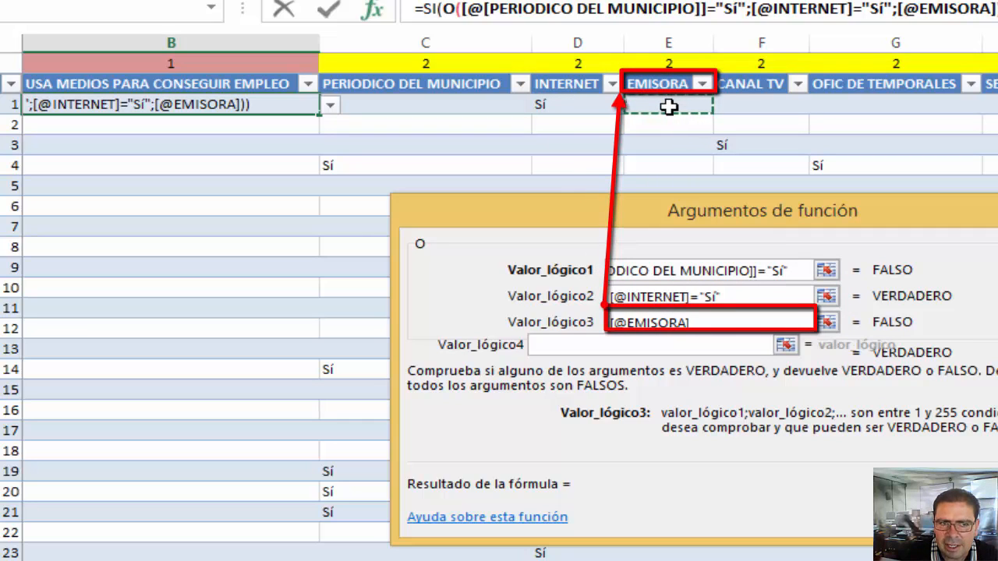
{"action": "type", "text": "=\"Sí\""}
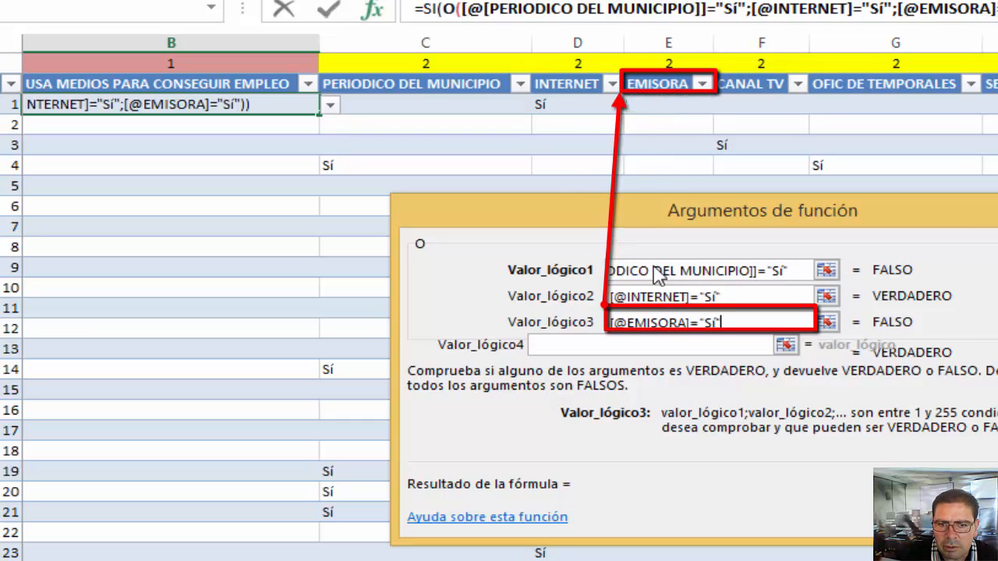
- Set Valor_lógico4 to [@[CANAL TV]]="Sí" and Valor_lógico5 to [@[OFIC DE TEMPORALES]]="Sí"
{"action": "left_click", "coordinate": [715, 345]}
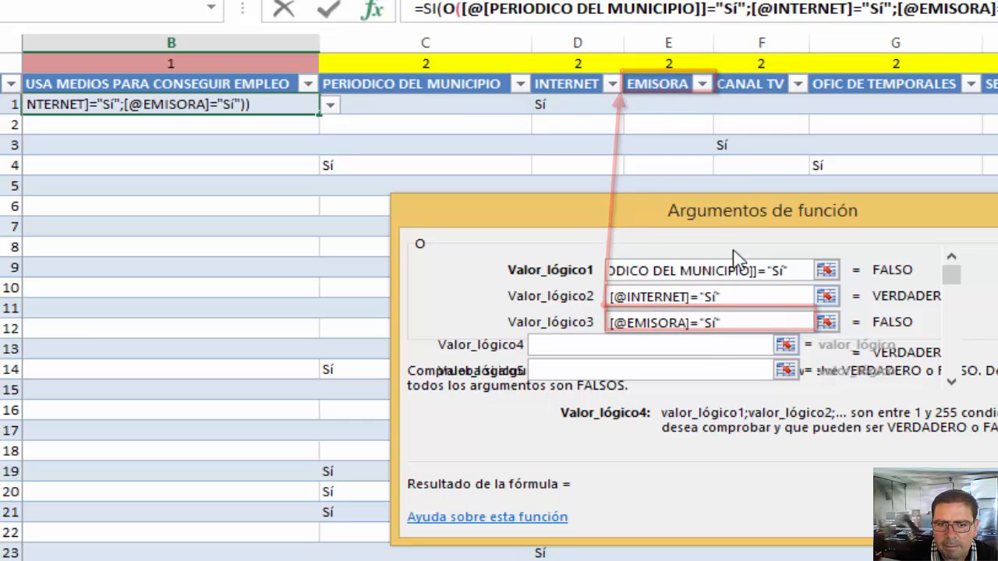
{"action": "left_click", "coordinate": [758, 108]}
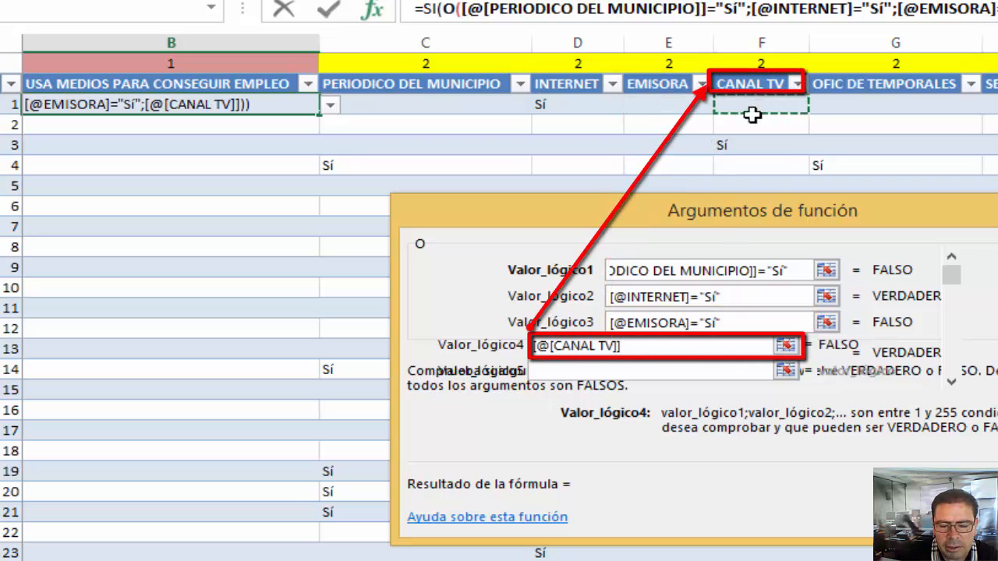
{"action": "type", "text": "=\"Sí\""}
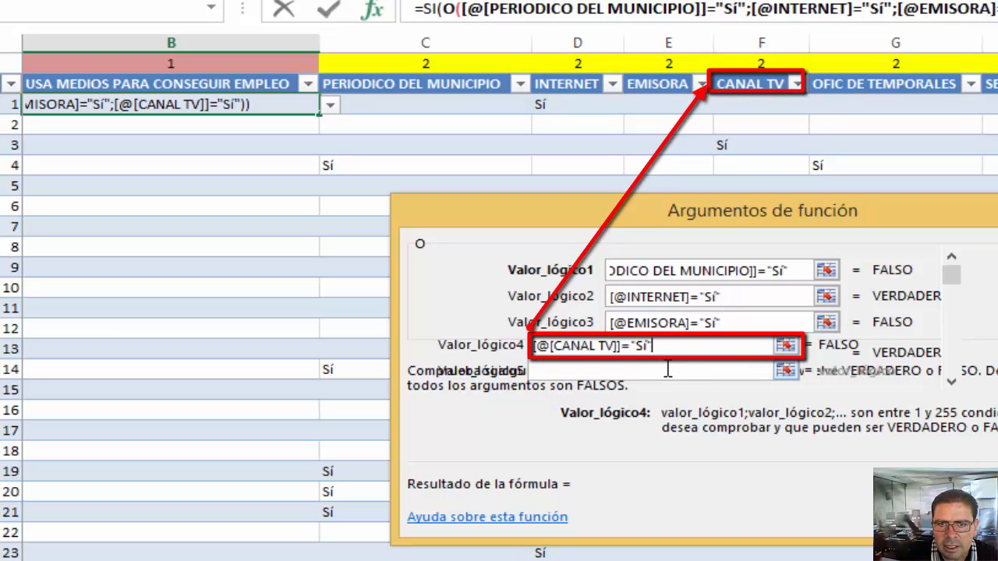
{"action": "left_click", "coordinate": [893, 106]}
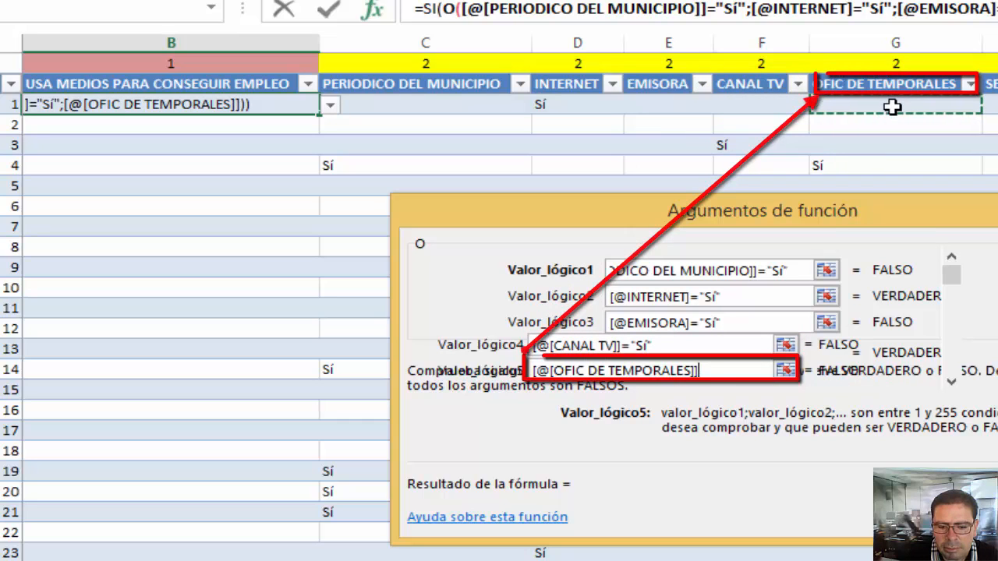
{"action": "type", "text": "=\"Sí\""}
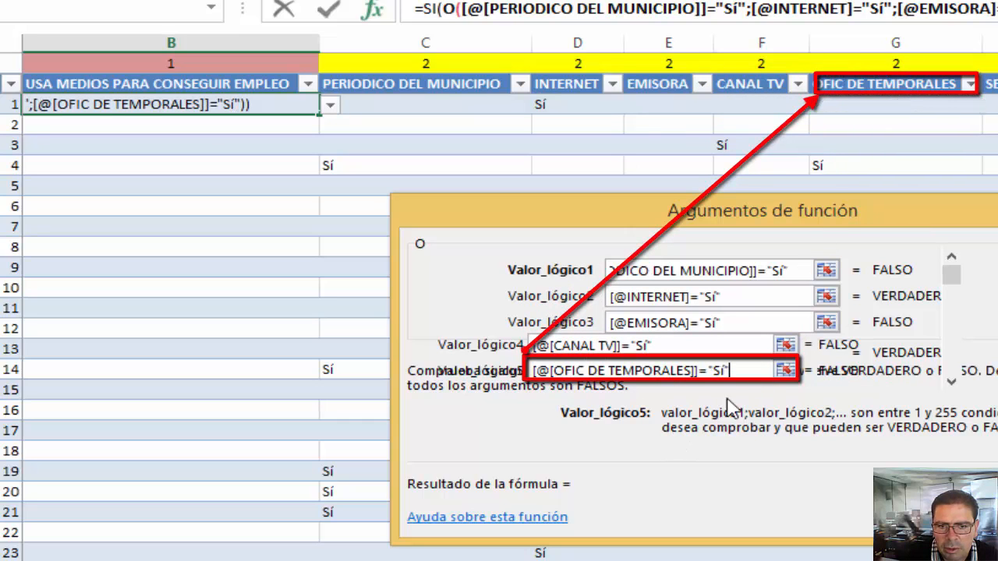
{"action": "left_click", "coordinate": [952, 382]}
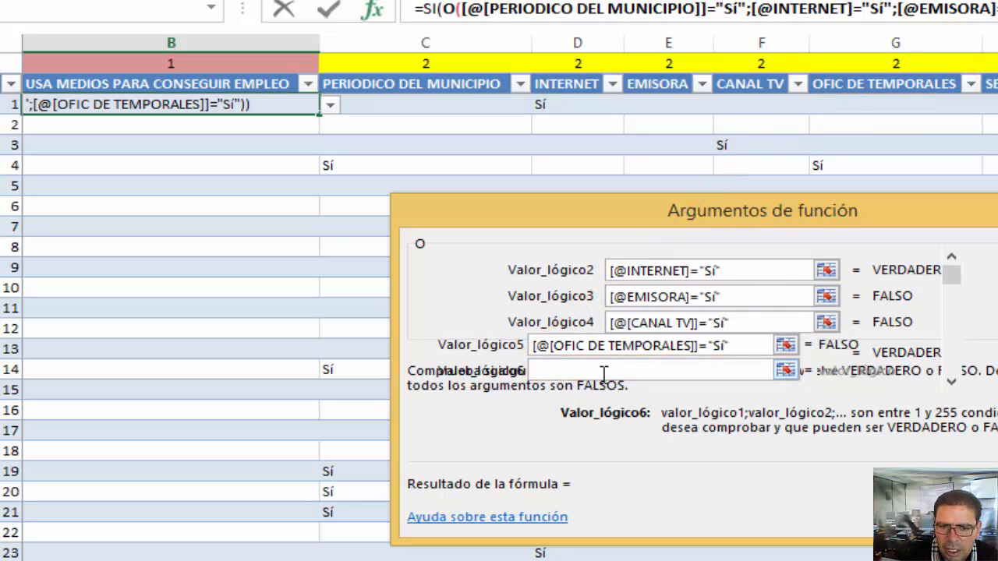
{"action": "left_click", "coordinate": [951, 382]}
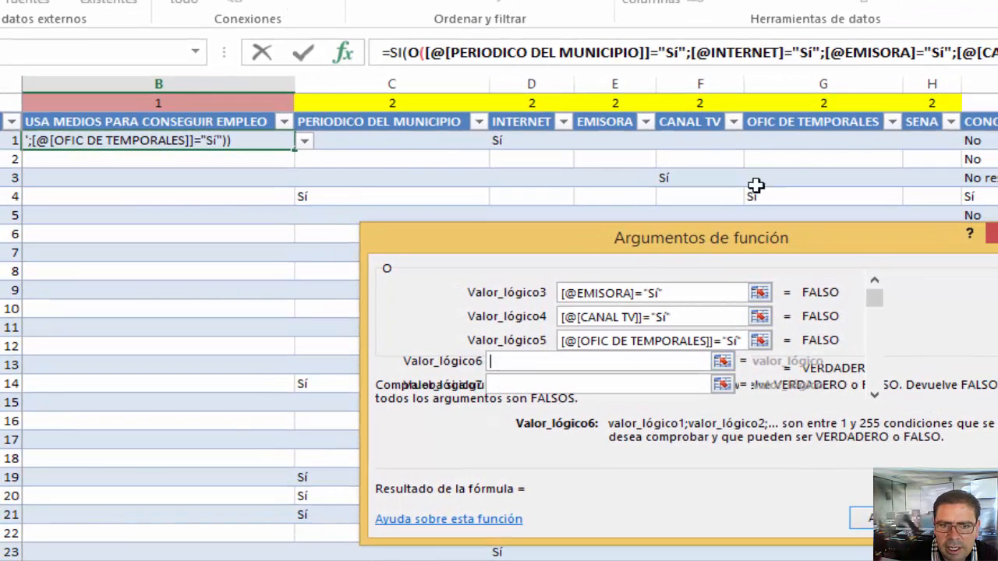
{"action": "left_click", "coordinate": [933, 144]}
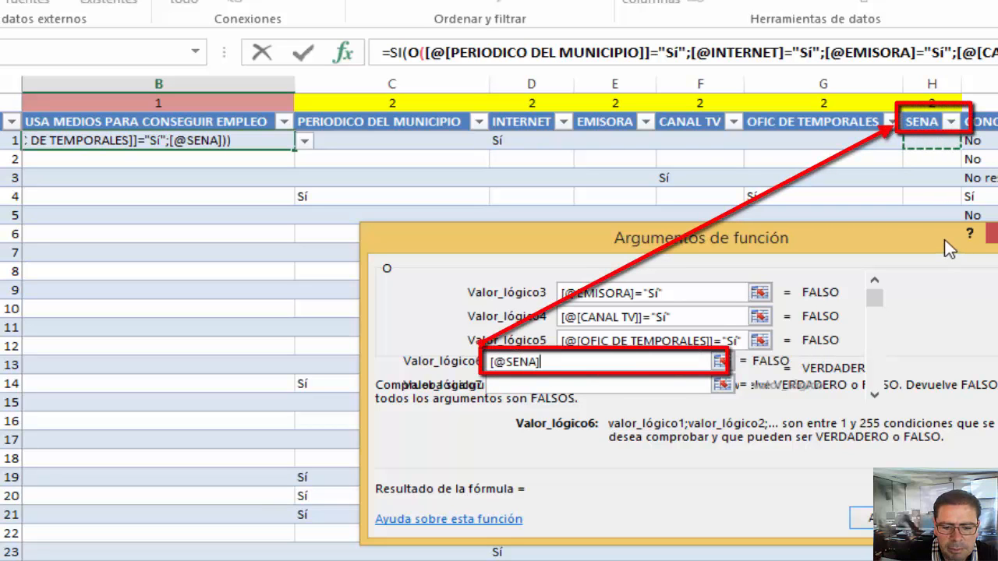
{"action": "type", "text": "=\"Sí\""}
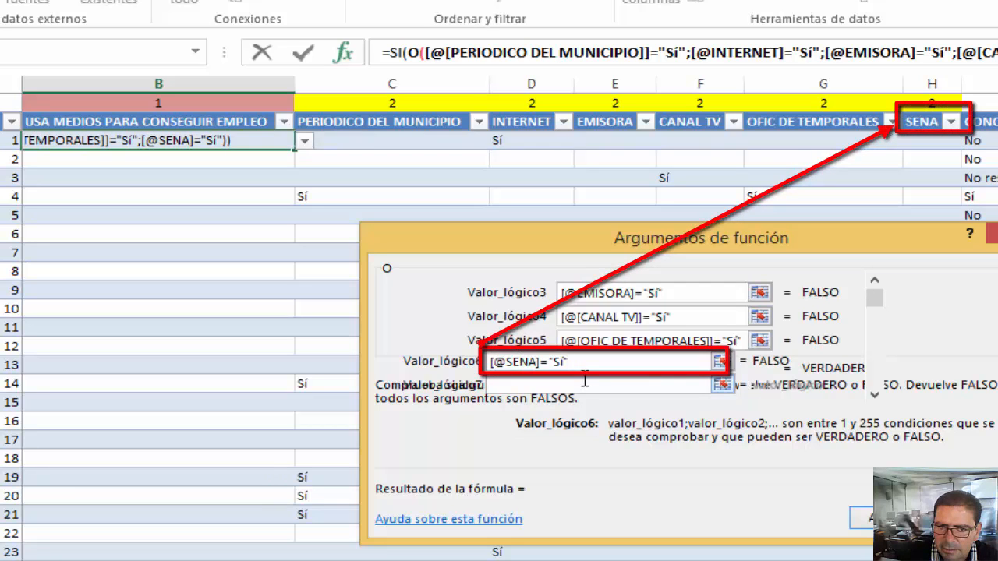
- Review the O function's conditions and their logical results against the survey 1 answers
{"action": "left_click_drag", "start_coordinate": [724, 245], "coordinate": [744, 145]}
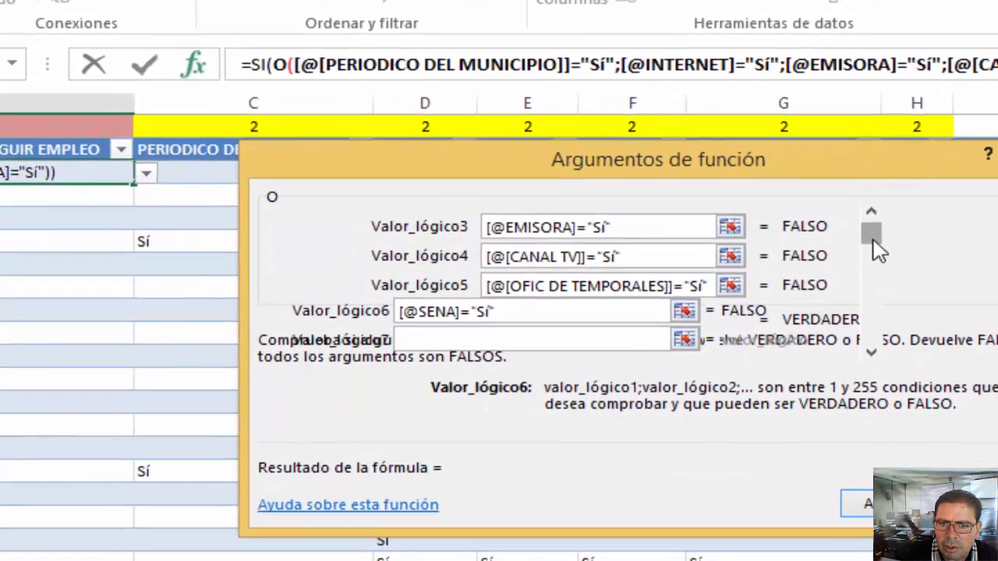
{"action": "mouse_move", "coordinate": [886, 212]}
{"action": "left_mouse_down"}
{"action": "mouse_move", "coordinate": [884, 223]}
{"action": "mouse_move", "coordinate": [888, 202]}
{"action": "left_mouse_up"}
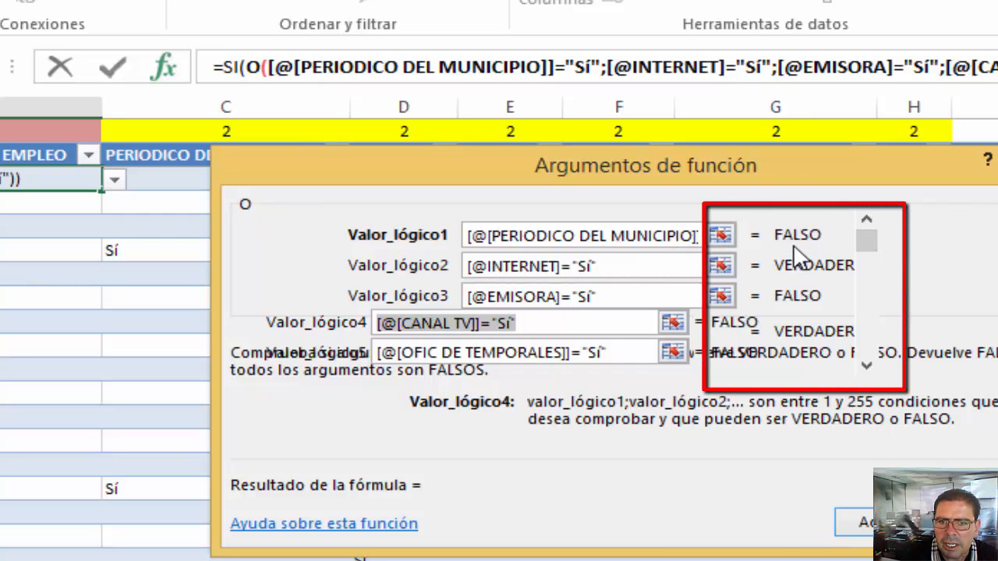
{"action": "left_click_drag", "start_coordinate": [777, 167], "coordinate": [693, 226]}
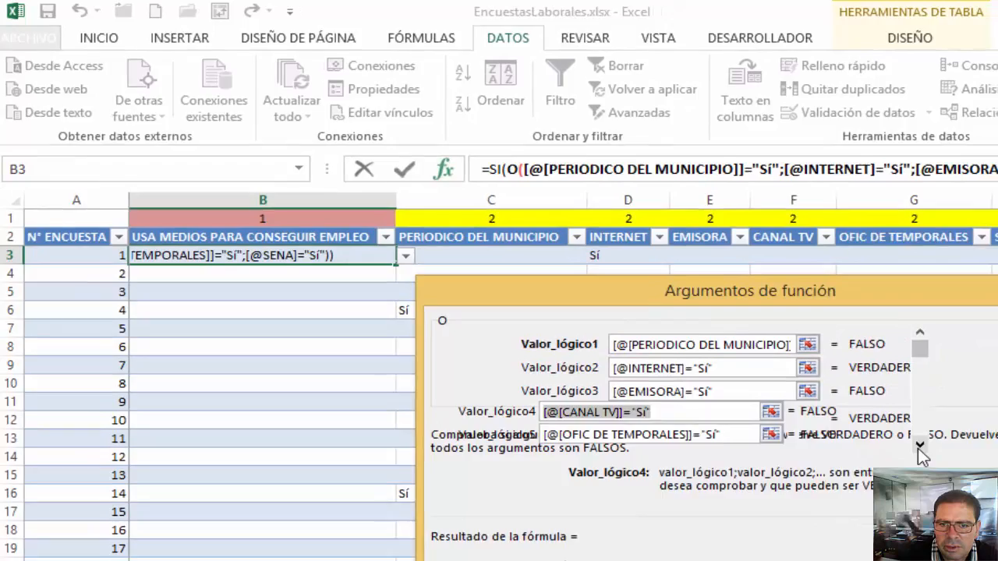
{"action": "left_click", "coordinate": [918, 448]}
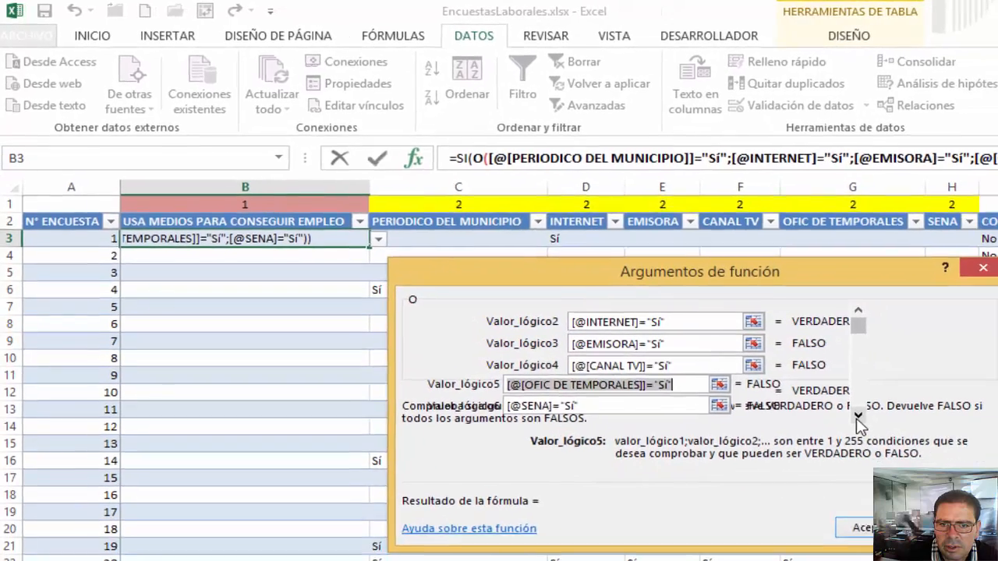
- Examine the O function's conditions and the further Valor_lógico arguments it offers
{"action": "left_click", "coordinate": [918, 448]}
{"action": "left_click", "coordinate": [919, 447]}
{"action": "left_click", "coordinate": [919, 448]}
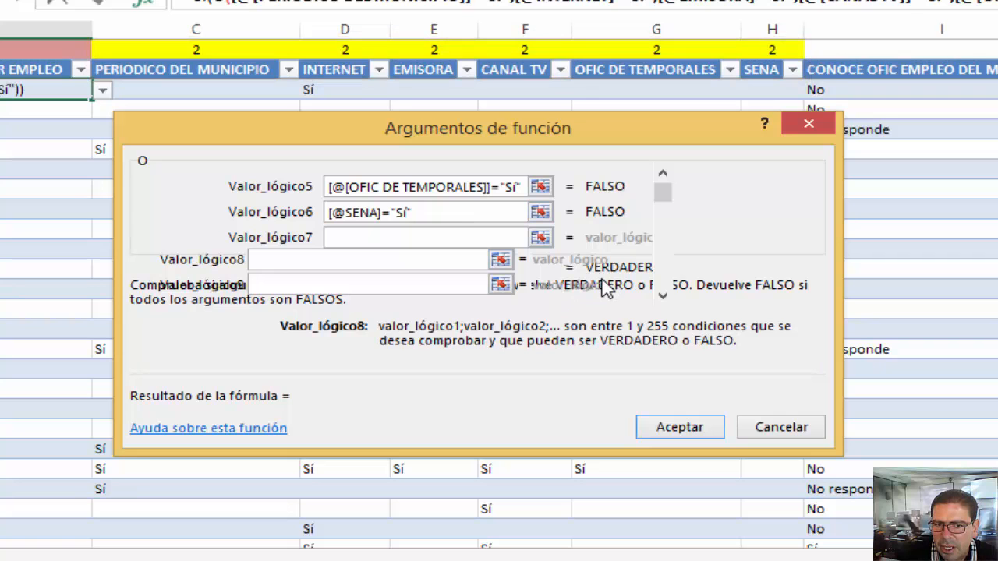
{"action": "left_click_drag", "start_coordinate": [669, 202], "coordinate": [657, 245]}
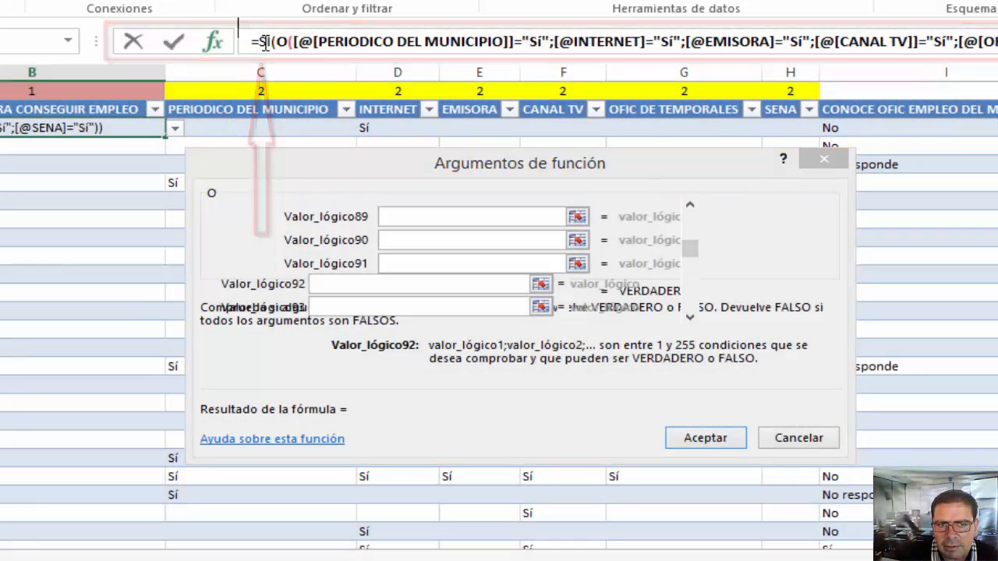
- Return to the SI function's arguments and set Valor_si_verdadero to "Sí" and Valor_si_falso to "No"
{"action": "left_click", "coordinate": [265, 43]}
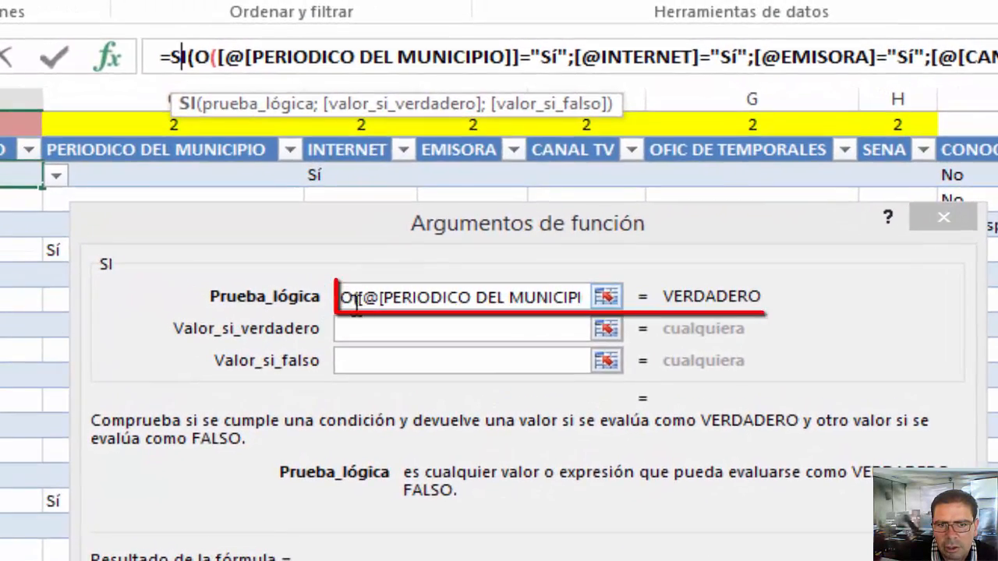
{"action": "left_click_drag", "start_coordinate": [347, 297], "coordinate": [626, 301]}
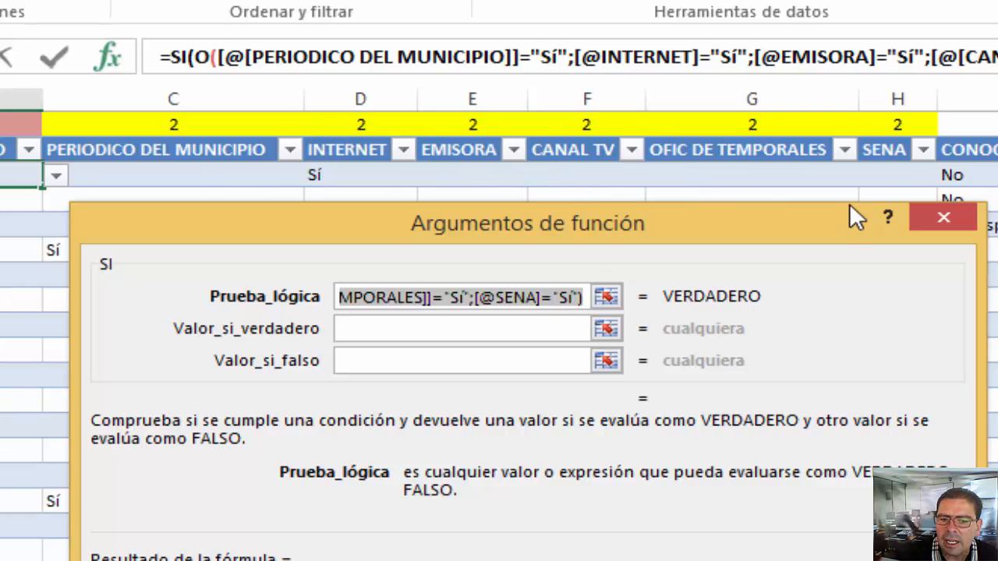
{"action": "left_click", "coordinate": [372, 327]}
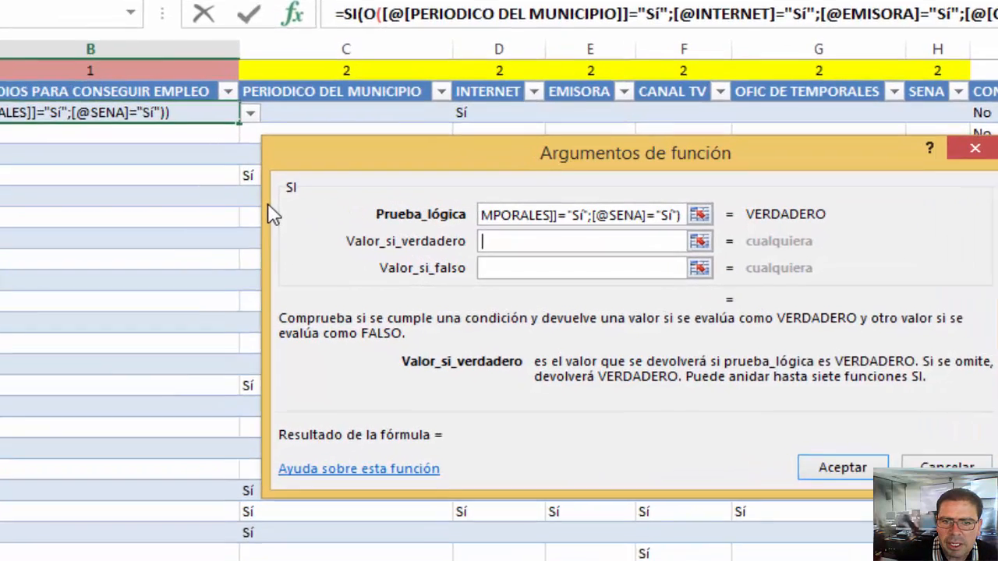
{"action": "type", "text": "S"}
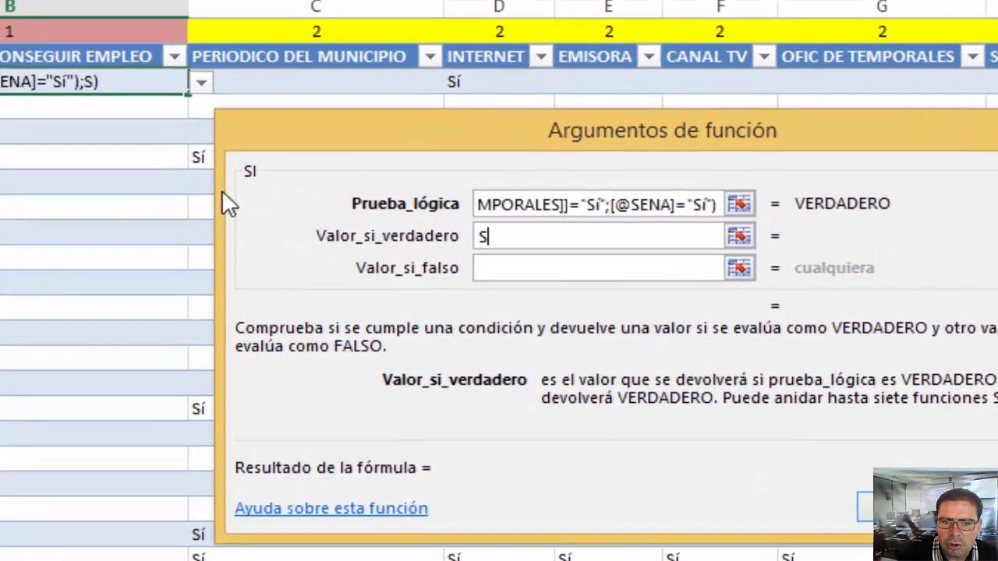
{"action": "type", "text": "í"}
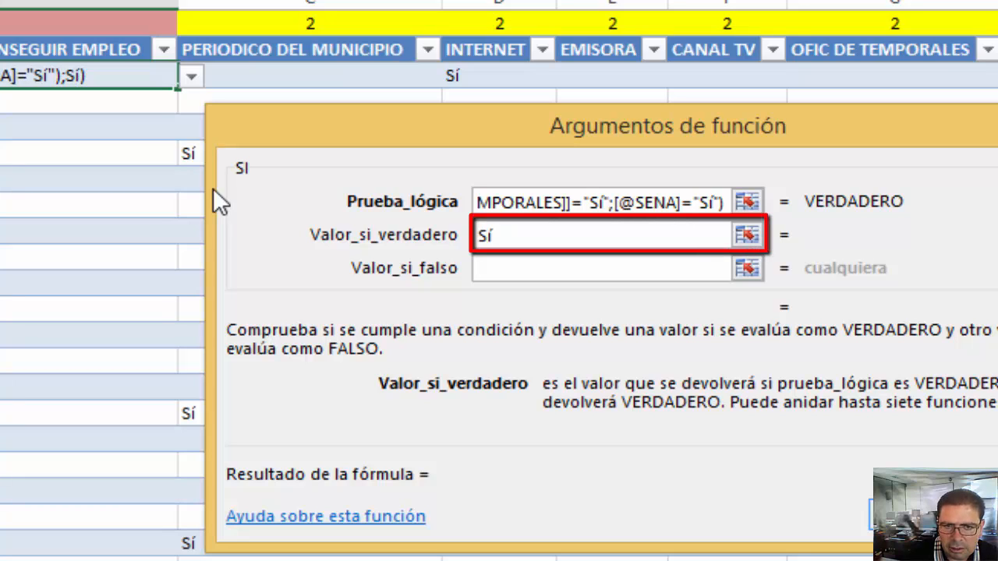
{"action": "left_click", "coordinate": [514, 269]}
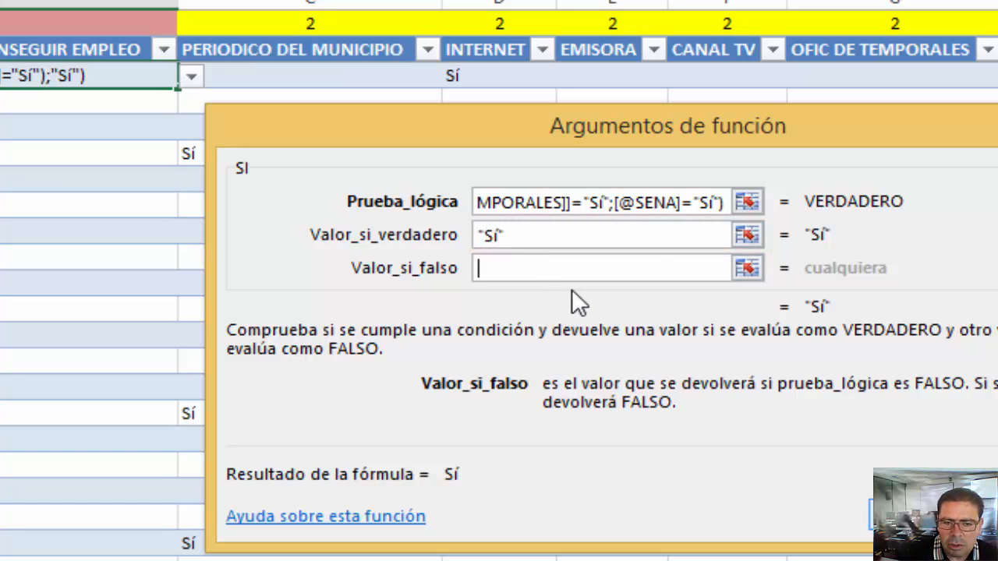
{"action": "type", "text": "No"}
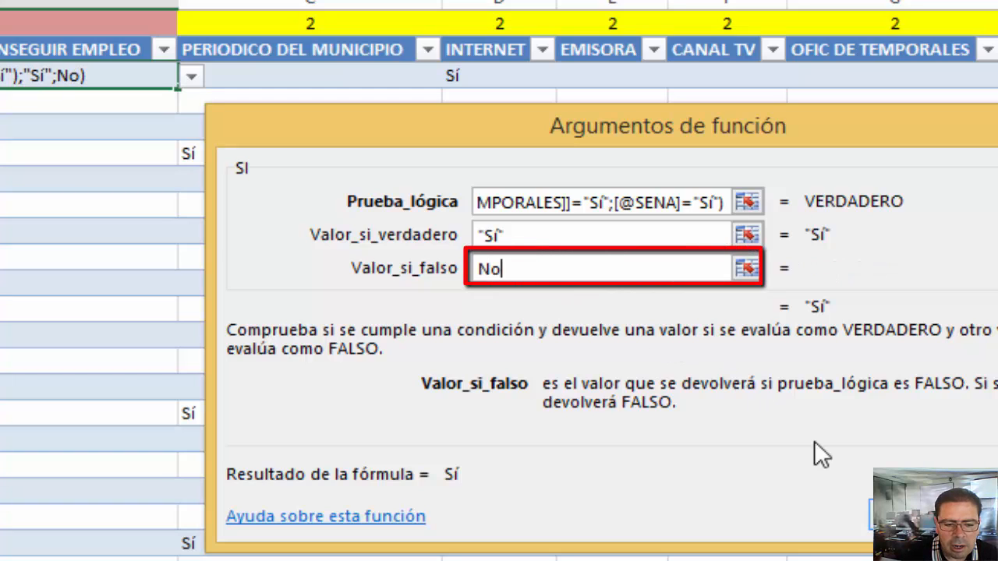
{"action": "key", "text": "Tab"}
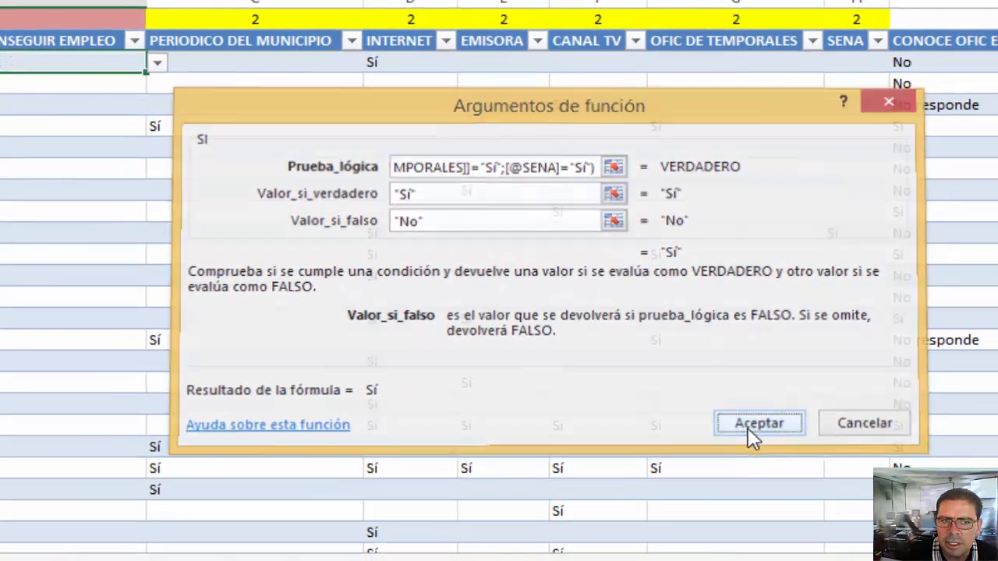
- Accept the SI formula in B3 and fill it down the USA MEDIOS PARA CONSEGUIR EMPLEO column
{"action": "left_click", "coordinate": [750, 425]}
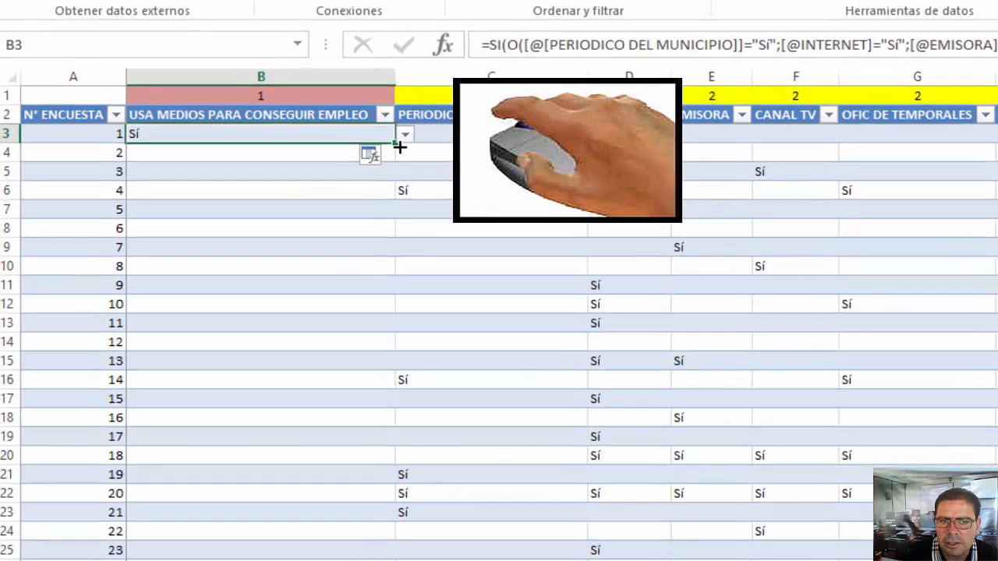
{"action": "double_click", "coordinate": [336, 183]}
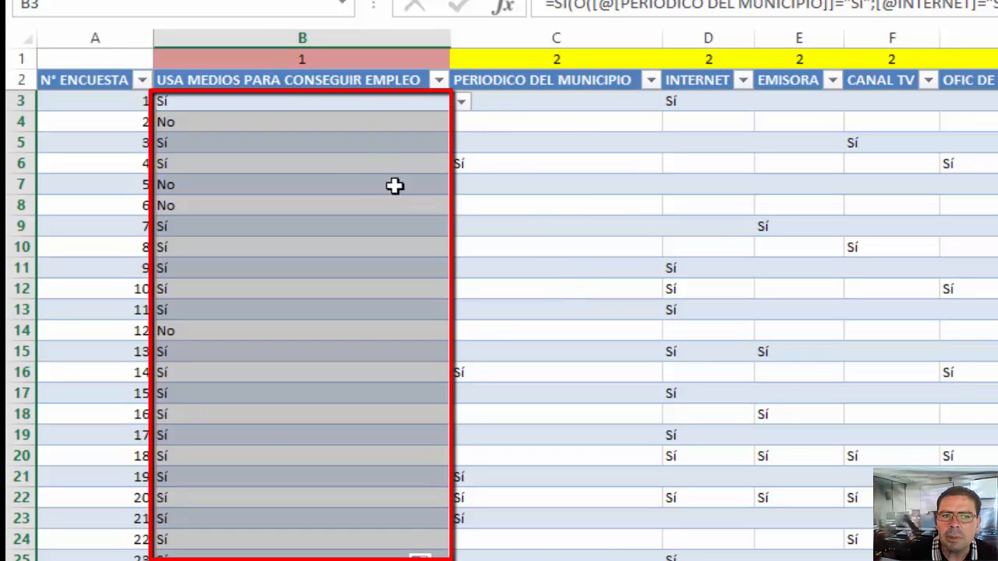
- Compare the question 1 answers of surveys 1, 3, 5 and 6 with their question 2 columns
{"action": "left_click", "coordinate": [182, 144]}
{"action": "left_click_drag", "start_coordinate": [182, 144], "coordinate": [997, 140]}
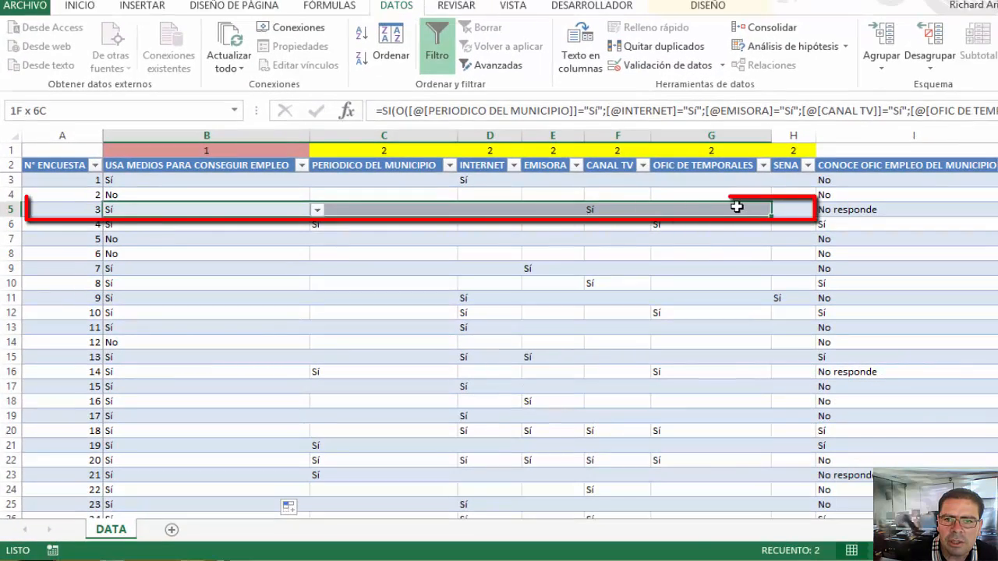
{"action": "left_click_drag", "start_coordinate": [737, 207], "coordinate": [742, 205]}
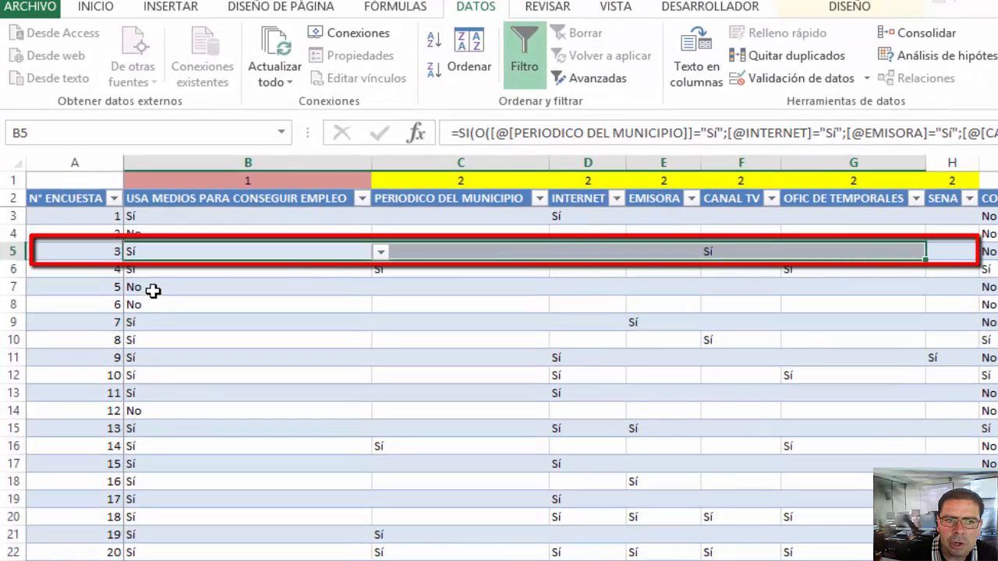
{"action": "left_click_drag", "start_coordinate": [152, 290], "coordinate": [944, 304]}
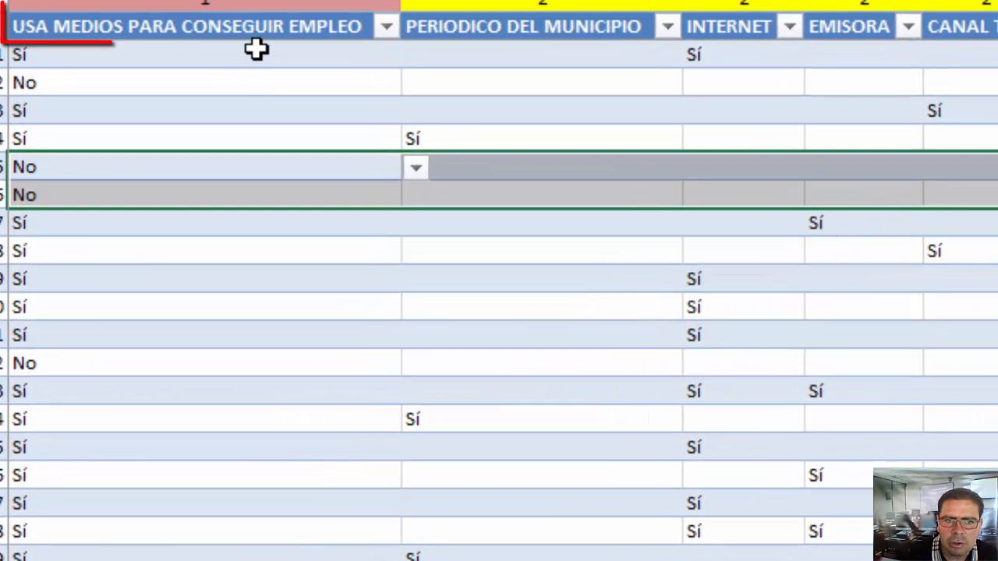
{"action": "left_click", "coordinate": [258, 195]}
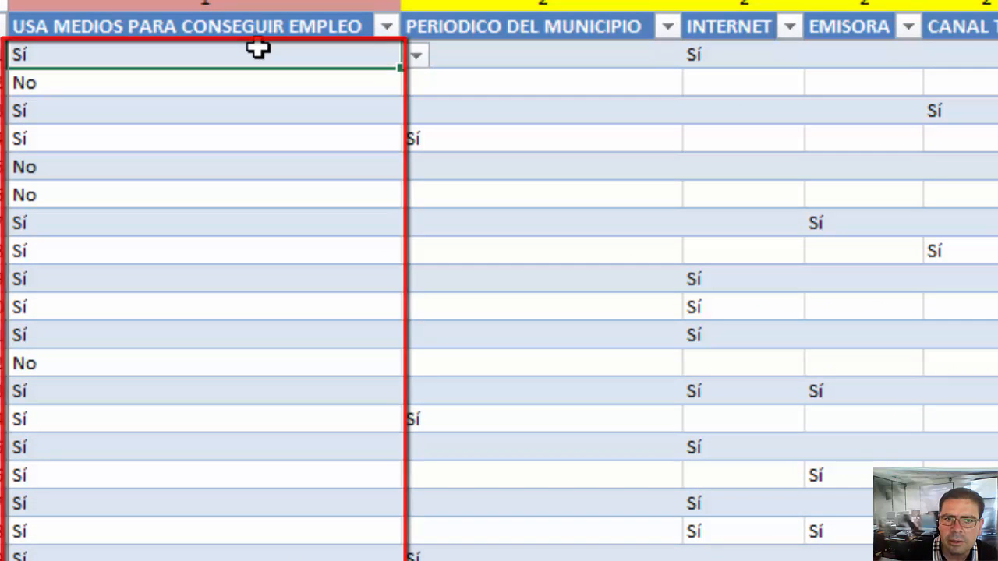
{"action": "left_click", "coordinate": [515, 59]}
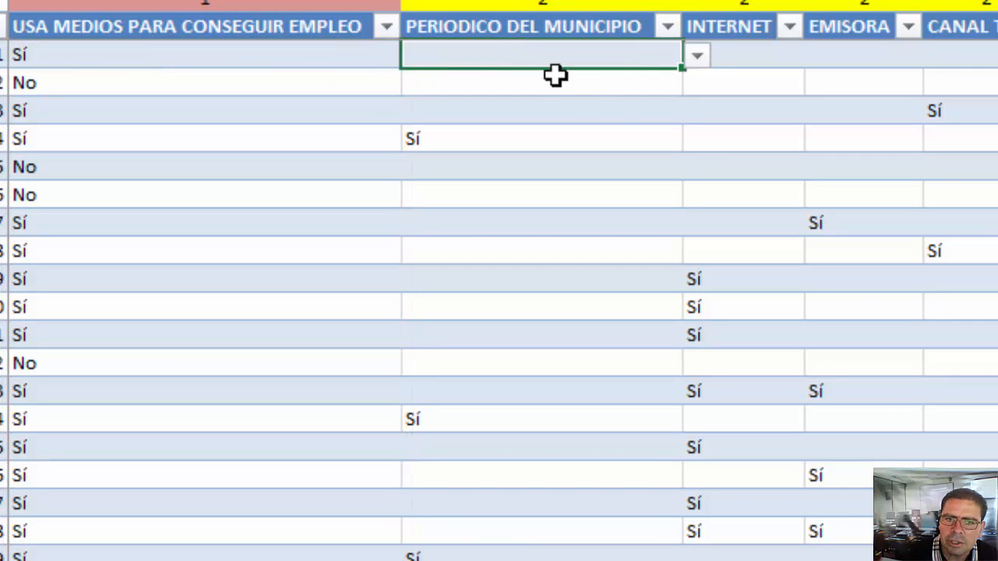
{"action": "left_click_drag", "start_coordinate": [546, 56], "coordinate": [897, 297]}
{"action": "left_click", "coordinate": [776, 53]}
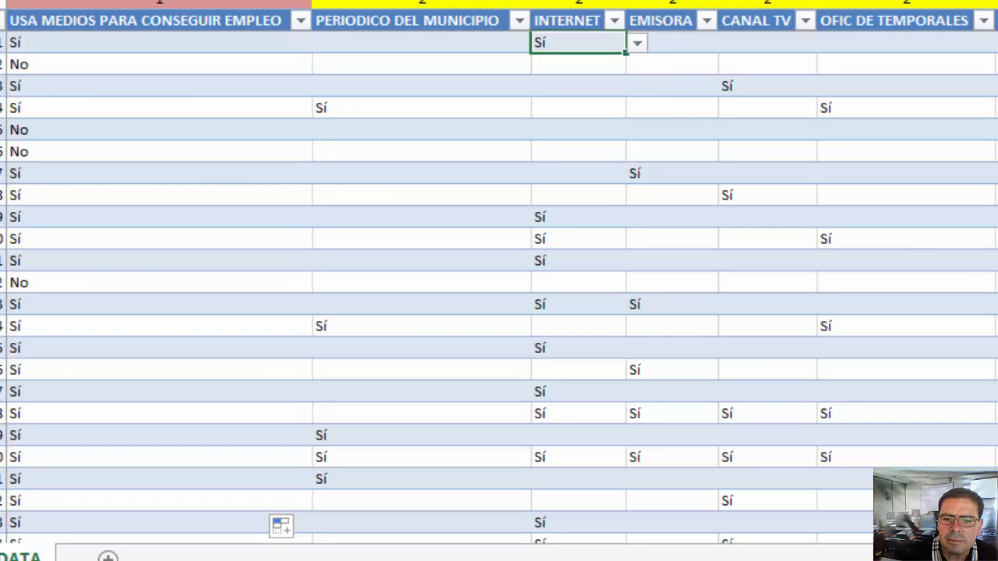
- Consult Encuesta.docx in Word, return to Excel and enter 3 in I1 above CONOCE OFIC EMPLEO DEL MUNICIPIO
{"action": "key", "text": "alt+Tab"}
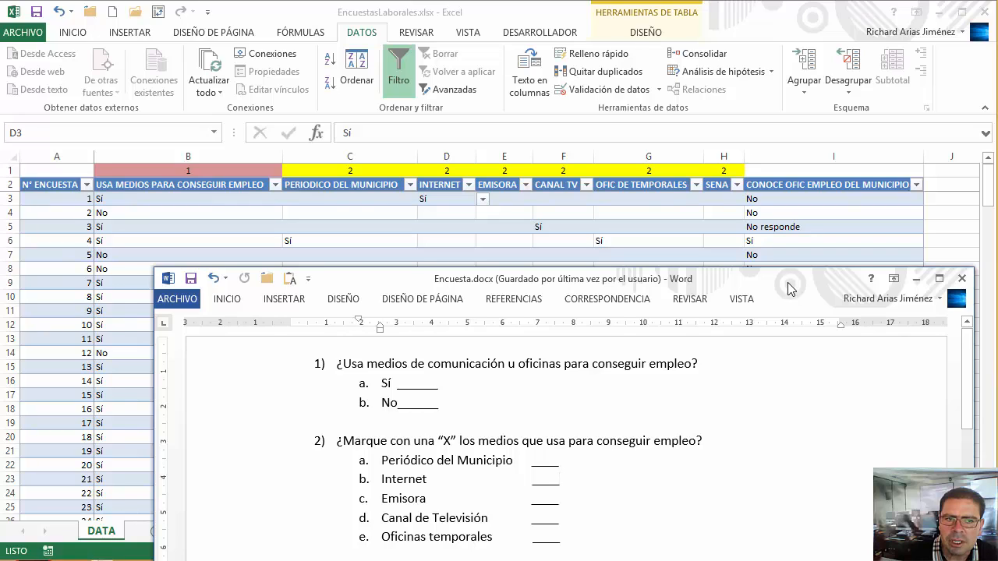
{"action": "left_click_drag", "start_coordinate": [789, 284], "coordinate": [782, 268]}
{"action": "left_click", "coordinate": [804, 174]}
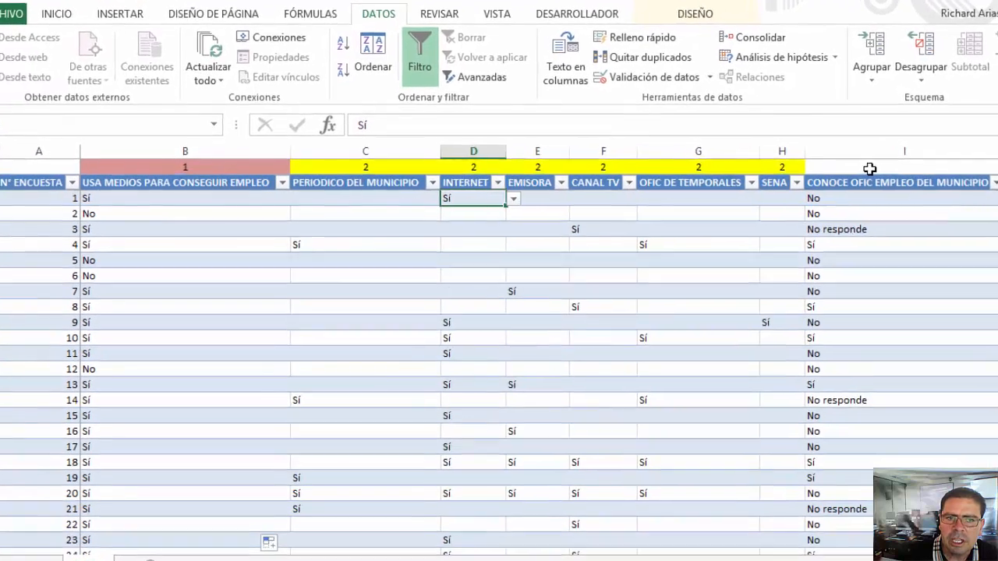
{"action": "left_click", "coordinate": [871, 167]}
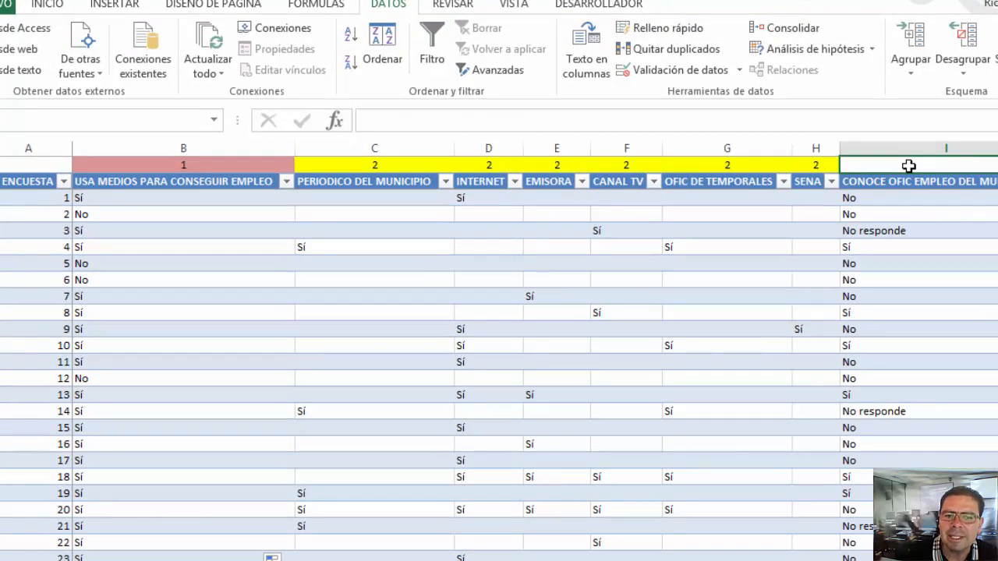
{"action": "type", "text": "3"}
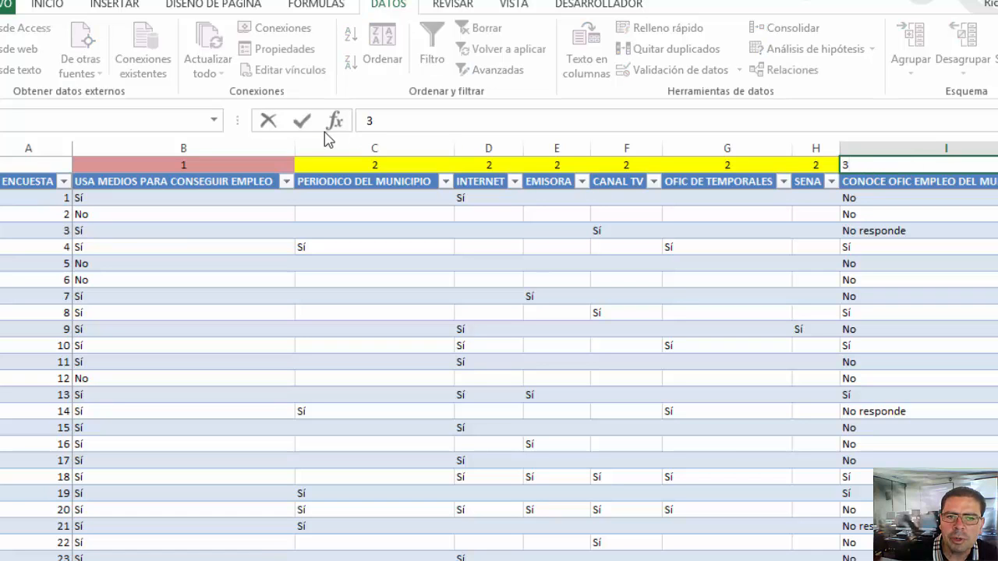
{"action": "left_click", "coordinate": [305, 121]}
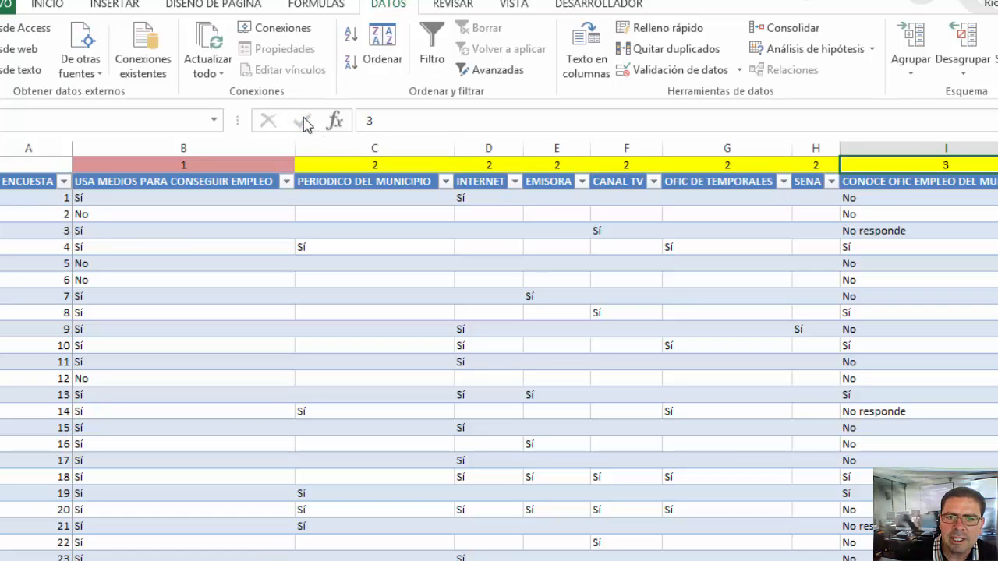
- Fill the question number cell I1 with a light aqua theme colour
{"action": "left_click", "coordinate": [51, 6]}
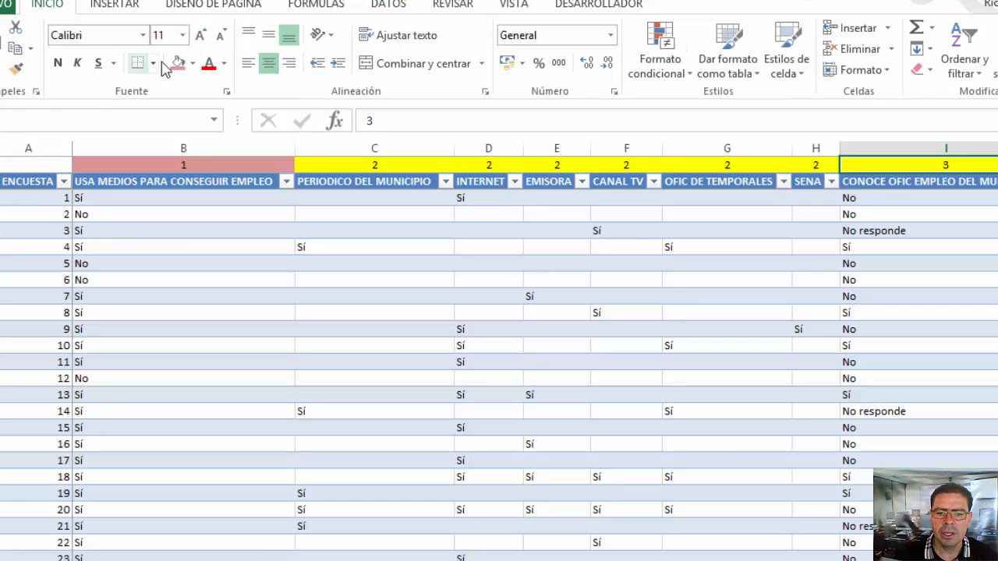
{"action": "left_click", "coordinate": [267, 69]}
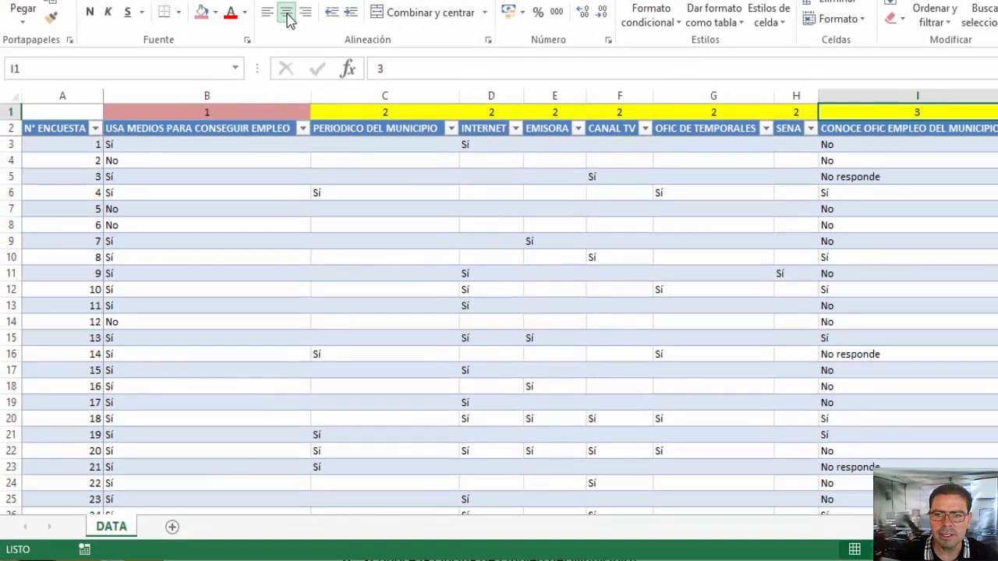
{"action": "left_click", "coordinate": [215, 13]}
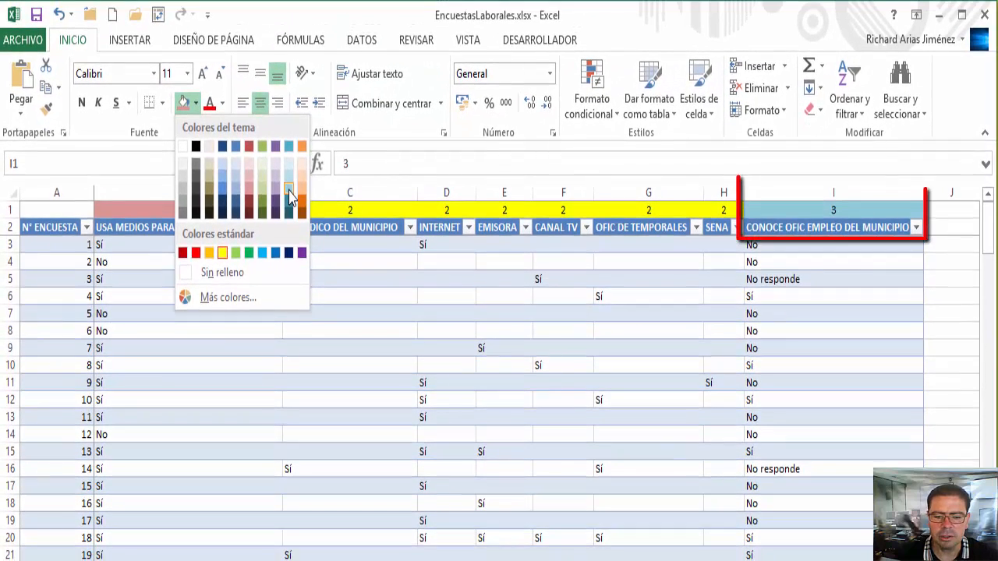
{"action": "left_click", "coordinate": [289, 194]}
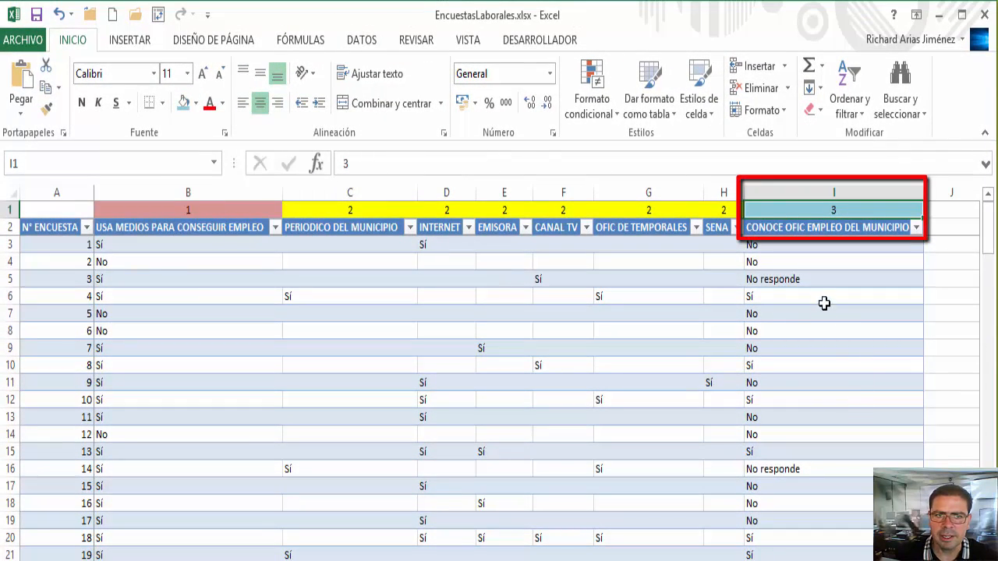
- Examine the answer options offered in cell I3 of the CONOCE OFIC EMPLEO DEL MUNICIPIO column
{"action": "left_click", "coordinate": [815, 231]}
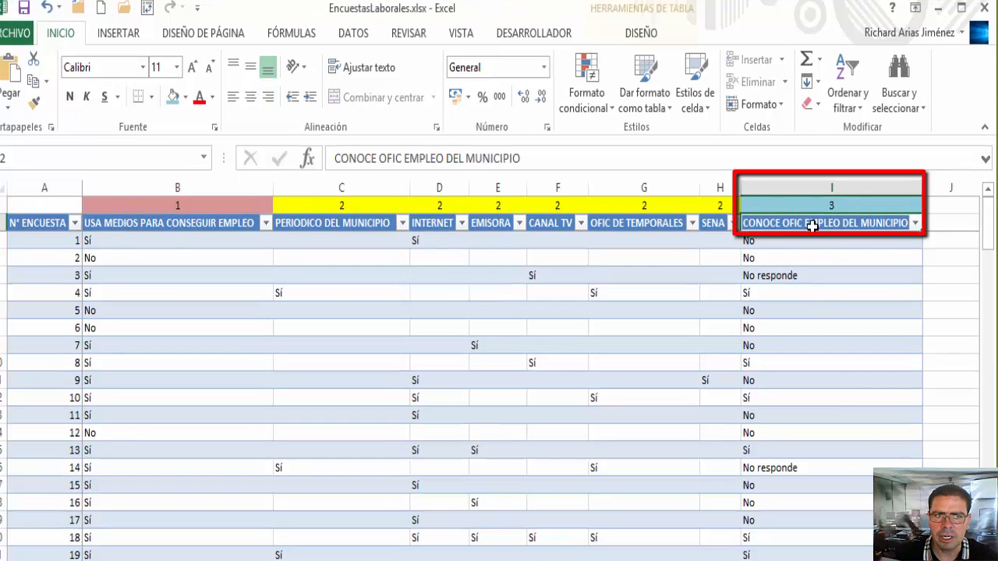
{"action": "left_click", "coordinate": [872, 246]}
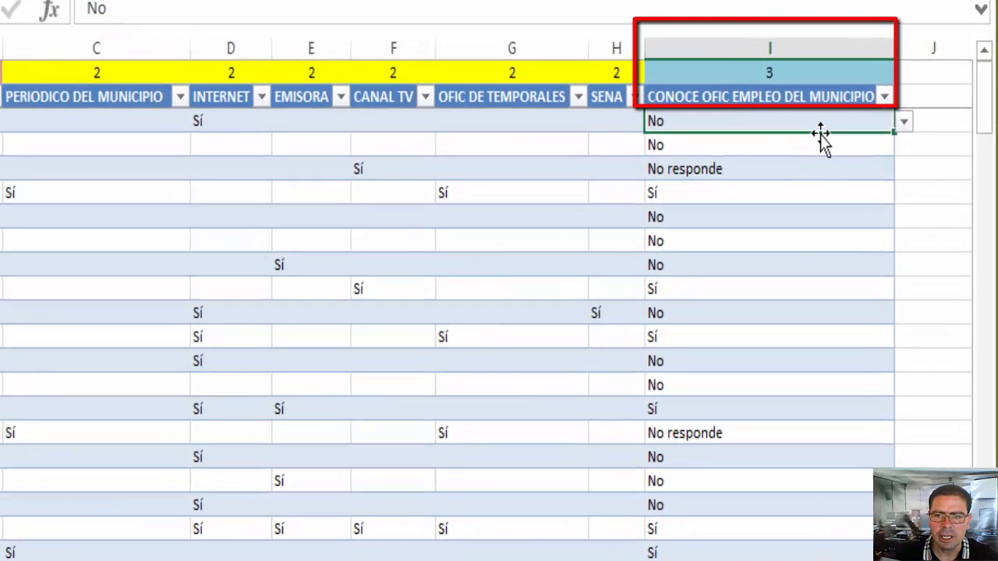
{"action": "left_click", "coordinate": [905, 124]}
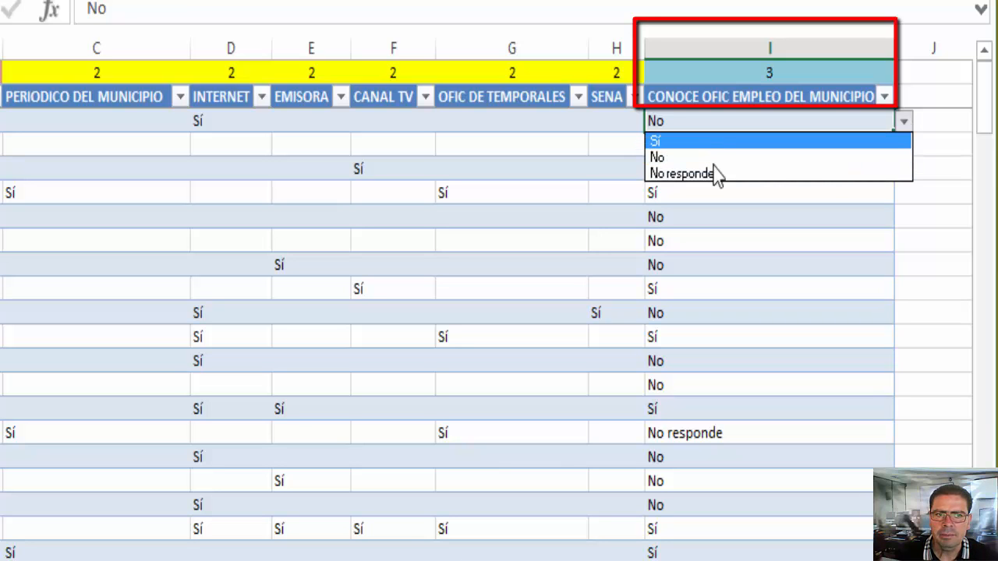
{"action": "left_click", "coordinate": [722, 79]}
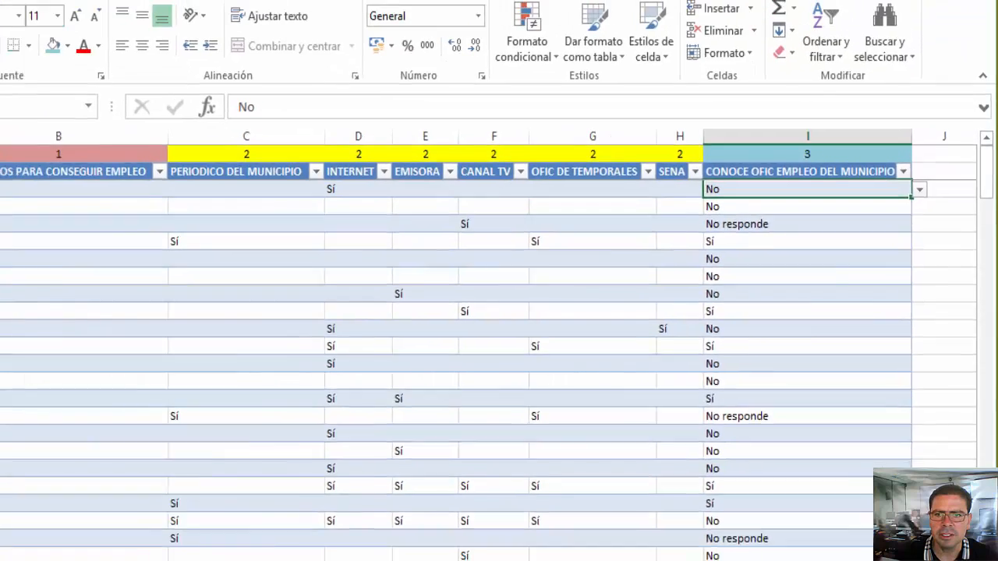
- Switch to Encuesta.docx in Word and narrow its window to compare question 3's options with column I
{"action": "left_click", "coordinate": [311, 554]}
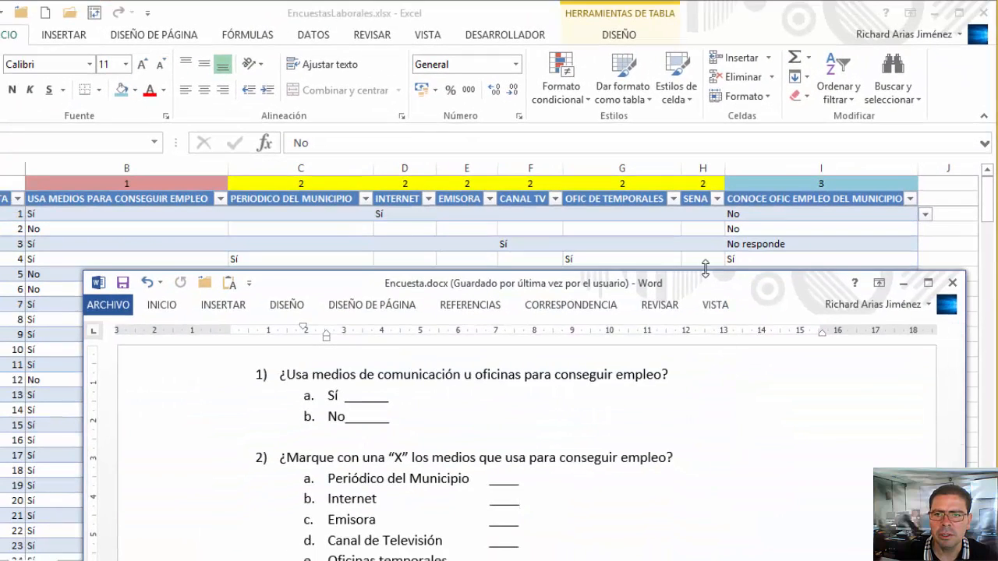
{"action": "left_click_drag", "start_coordinate": [700, 289], "coordinate": [591, 243]}
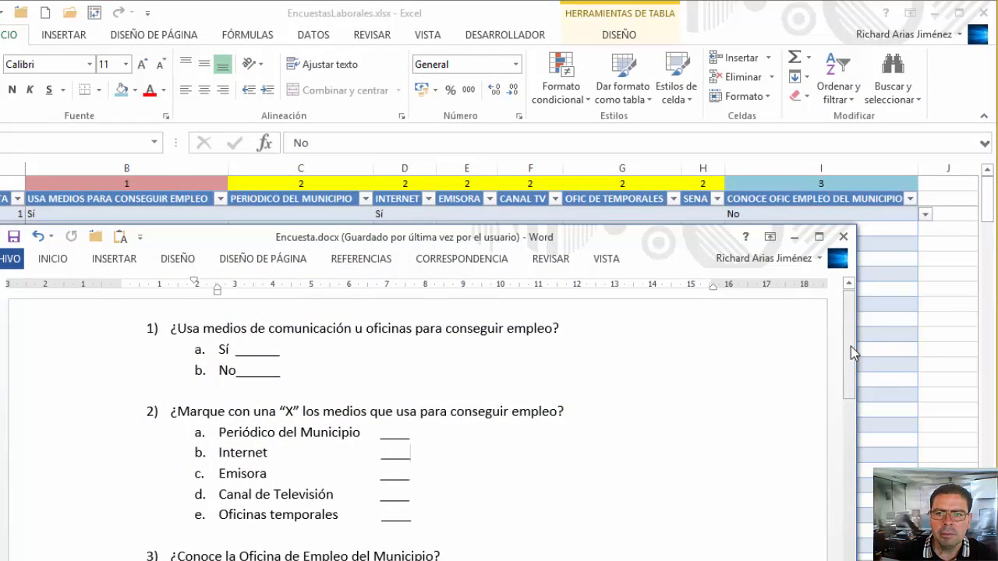
{"action": "left_click_drag", "start_coordinate": [850, 346], "coordinate": [844, 373]}
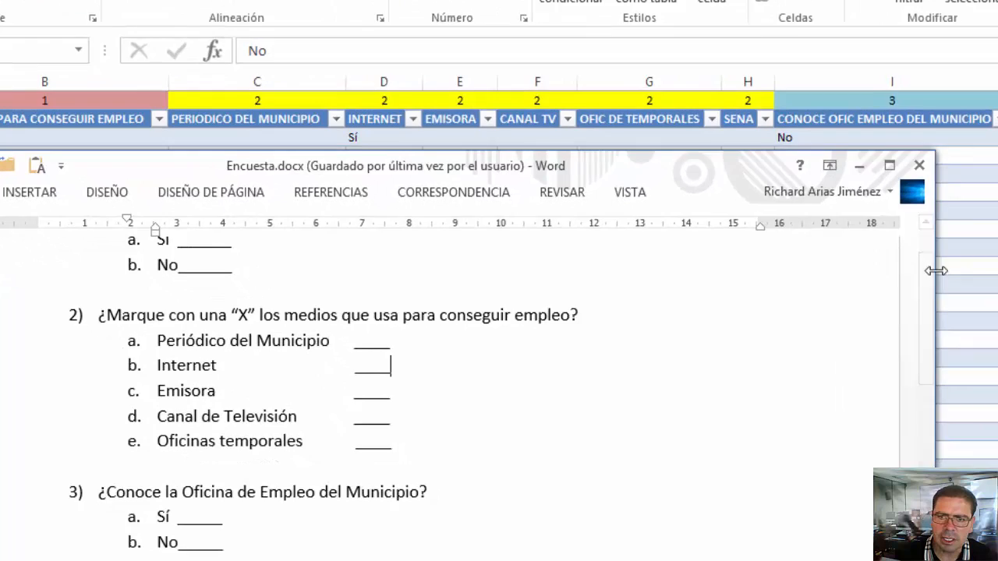
{"action": "left_click_drag", "start_coordinate": [935, 271], "coordinate": [751, 276]}
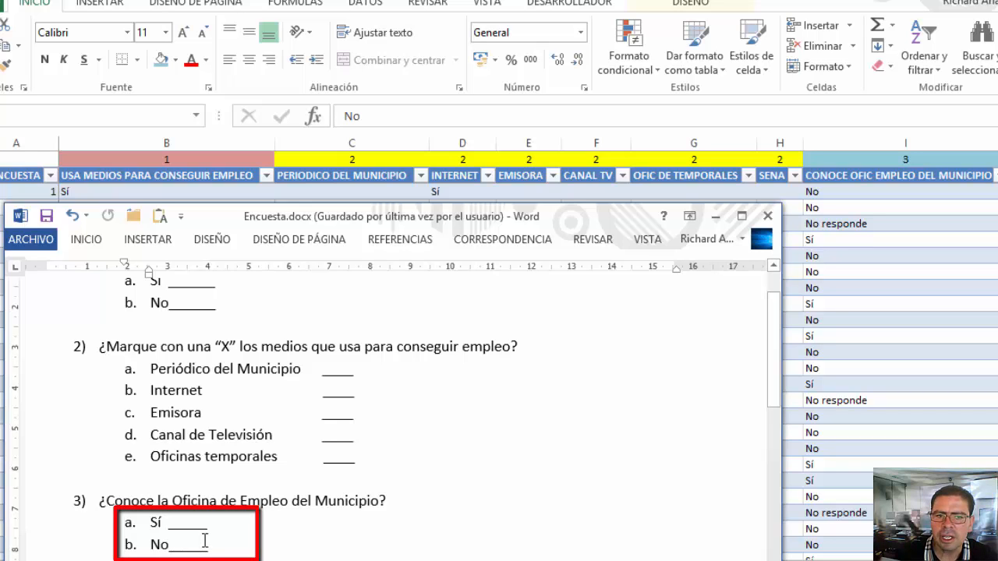
- Compare questions 1 to 3 in Encuesta.docx with the numbered columns of the survey table, repositioning the Word window over the worksheet
{"action": "left_click_drag", "start_coordinate": [566, 221], "coordinate": [545, 281]}
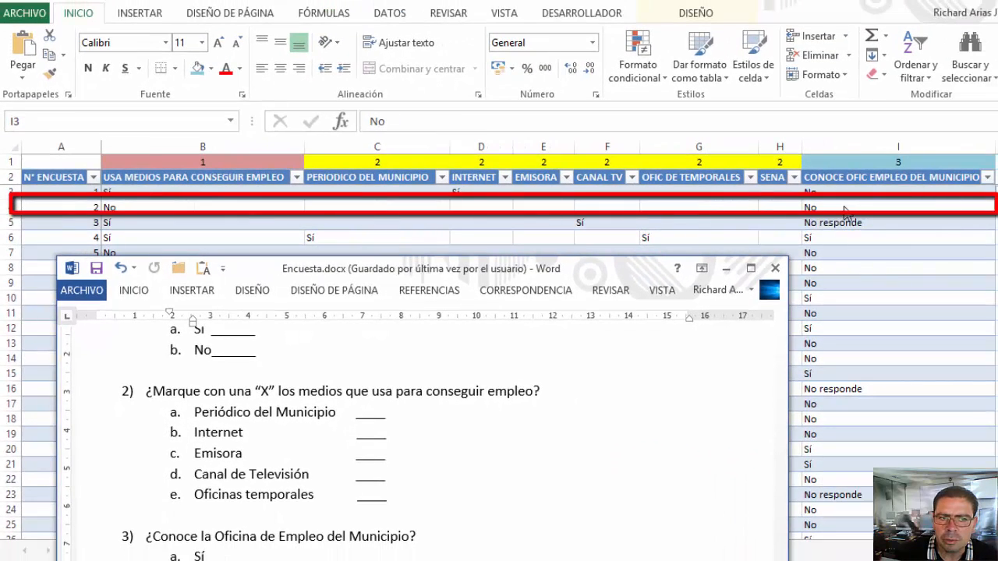
{"action": "left_click_drag", "start_coordinate": [642, 272], "coordinate": [640, 195]}
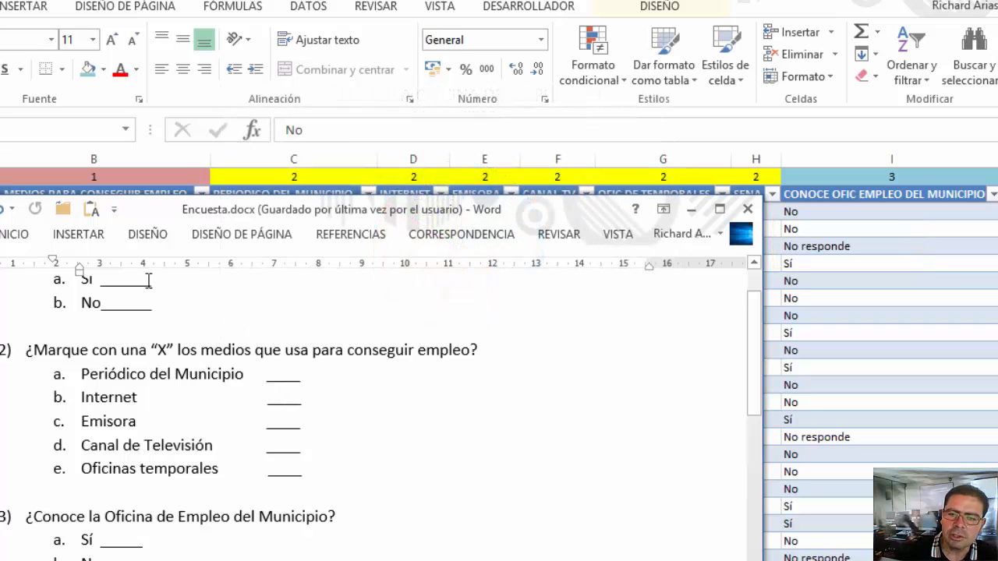
{"action": "scroll", "coordinate": [720, 352], "scroll_direction": "up", "scroll_amount": 2}
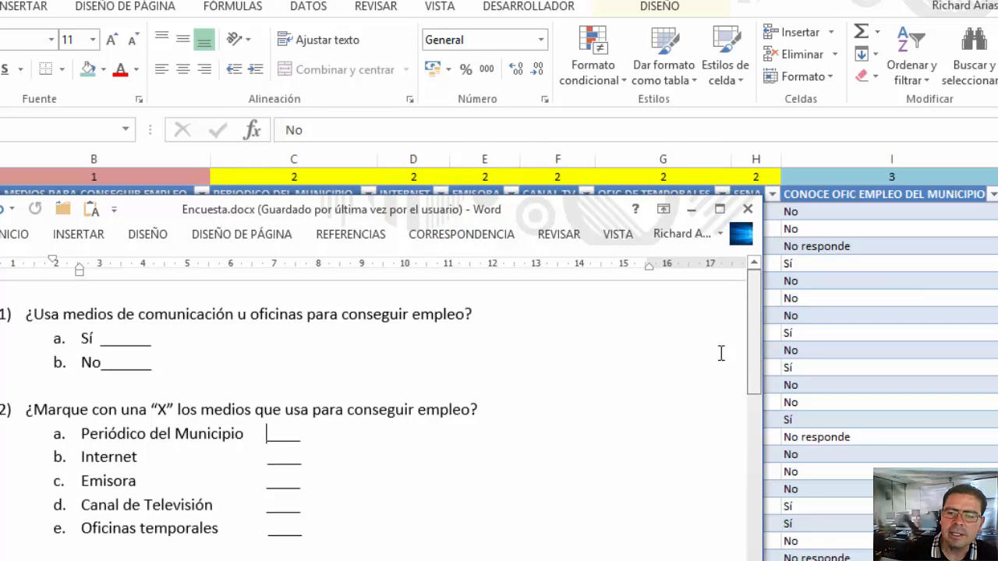
{"action": "left_click_drag", "start_coordinate": [452, 213], "coordinate": [452, 244]}
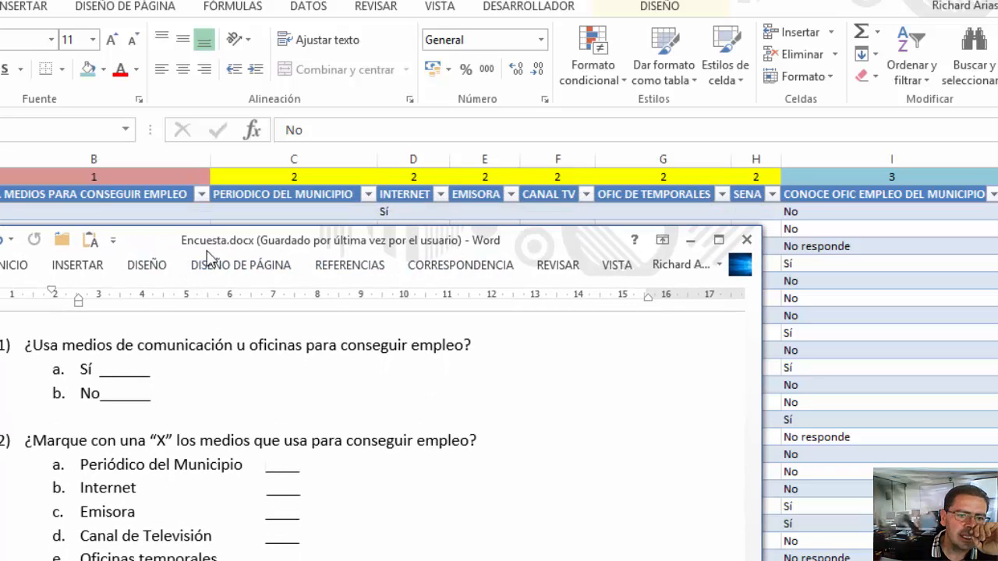
{"action": "left_click_drag", "start_coordinate": [219, 246], "coordinate": [214, 258]}
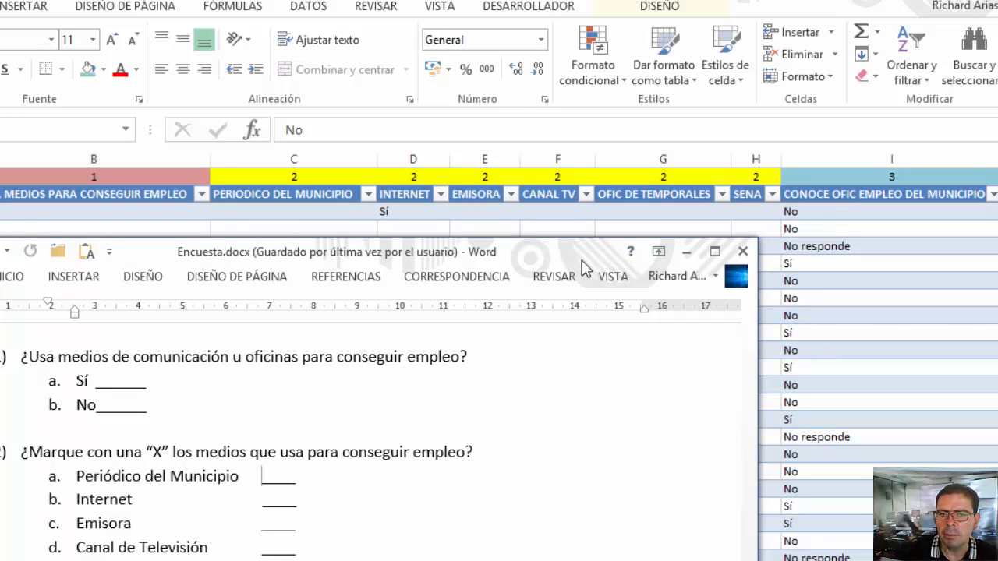
{"action": "left_click_drag", "start_coordinate": [585, 251], "coordinate": [589, 159]}
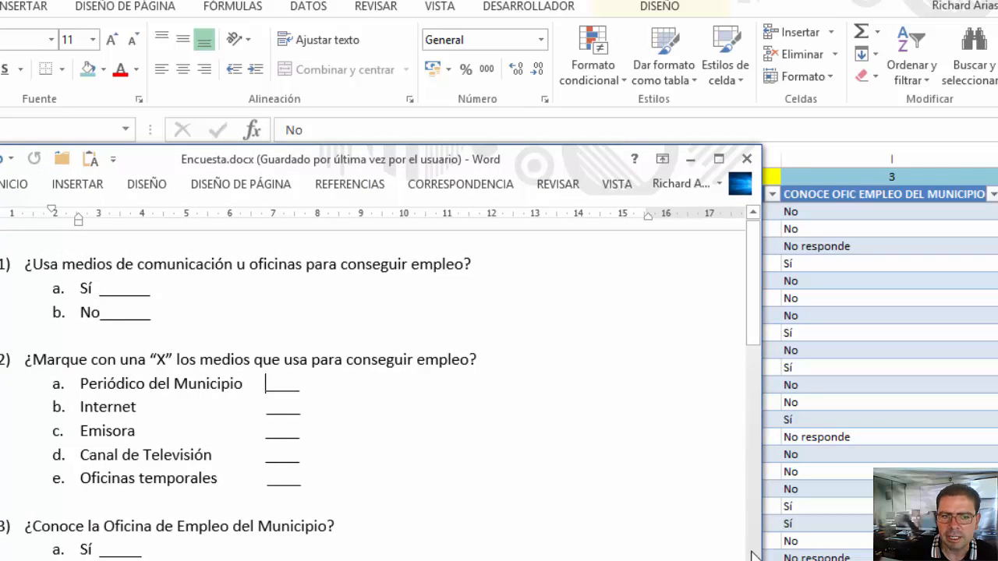
{"action": "scroll", "coordinate": [381, 390], "scroll_direction": "down", "scroll_amount": 5}
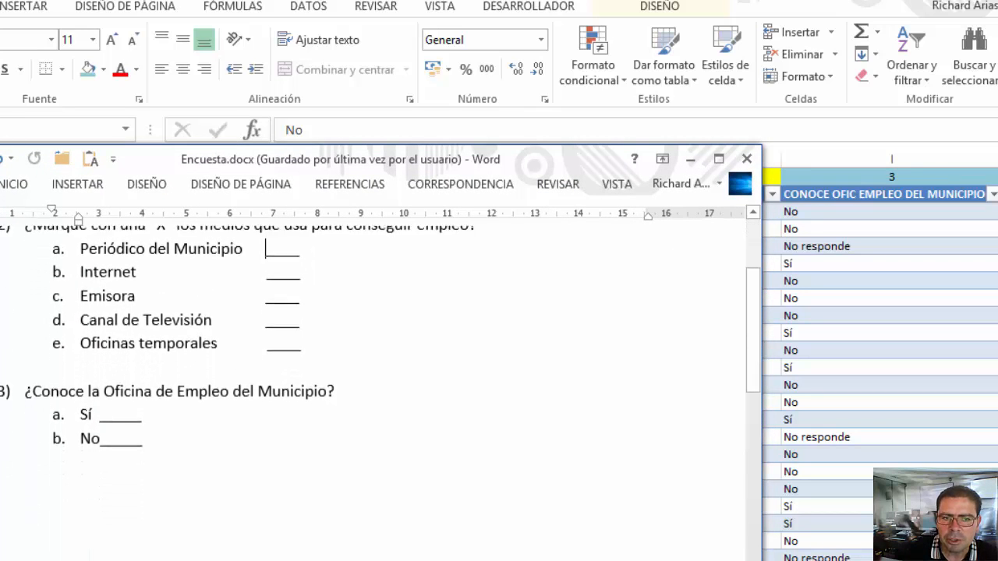
{"action": "scroll", "coordinate": [430, 266], "scroll_direction": "down", "scroll_amount": 3}
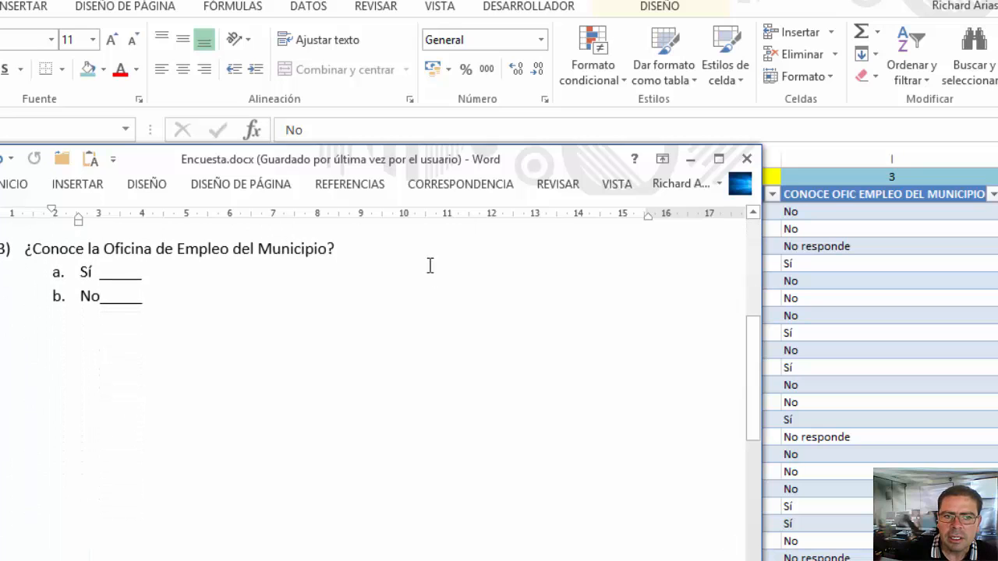
{"action": "left_click_drag", "start_coordinate": [418, 187], "coordinate": [406, 351]}
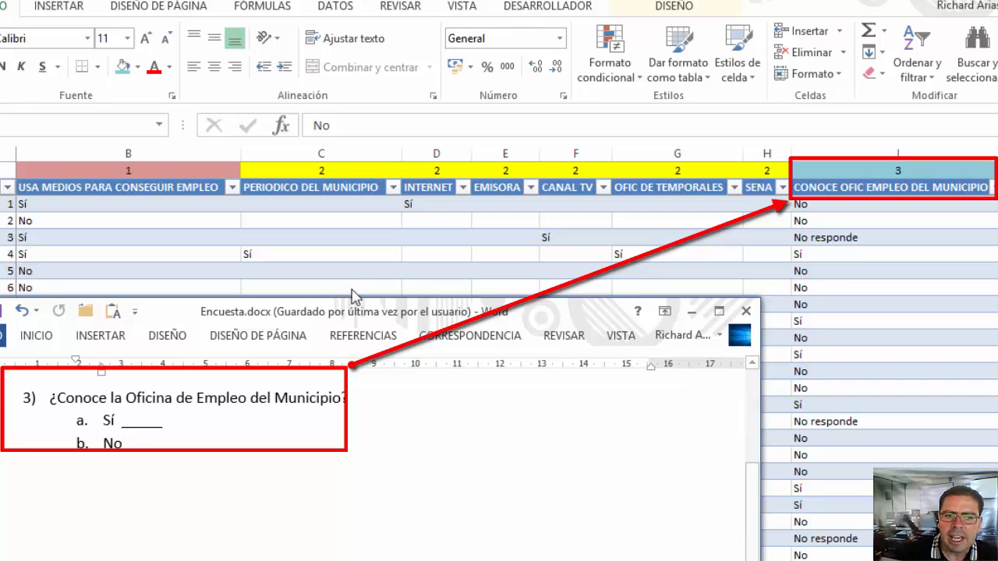
{"action": "left_click_drag", "start_coordinate": [348, 314], "coordinate": [339, 314]}
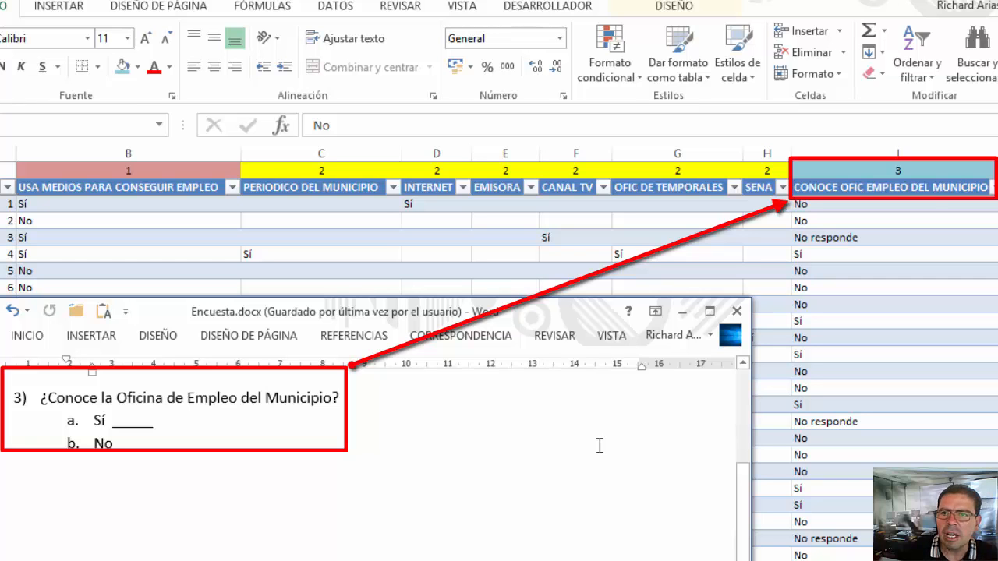
- Return to Excel and inspect the data validation settings of all answers in the CONOCE OFIC EMPLEO DEL MUNICIPIO column
{"action": "left_click", "coordinate": [889, 206]}
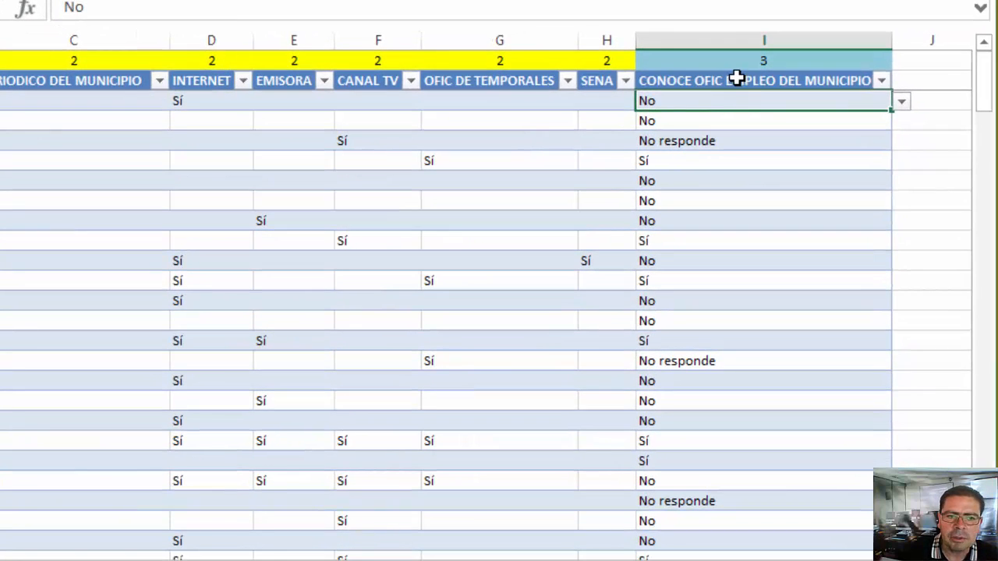
{"action": "left_click", "coordinate": [736, 76]}
{"action": "left_click", "coordinate": [736, 71]}
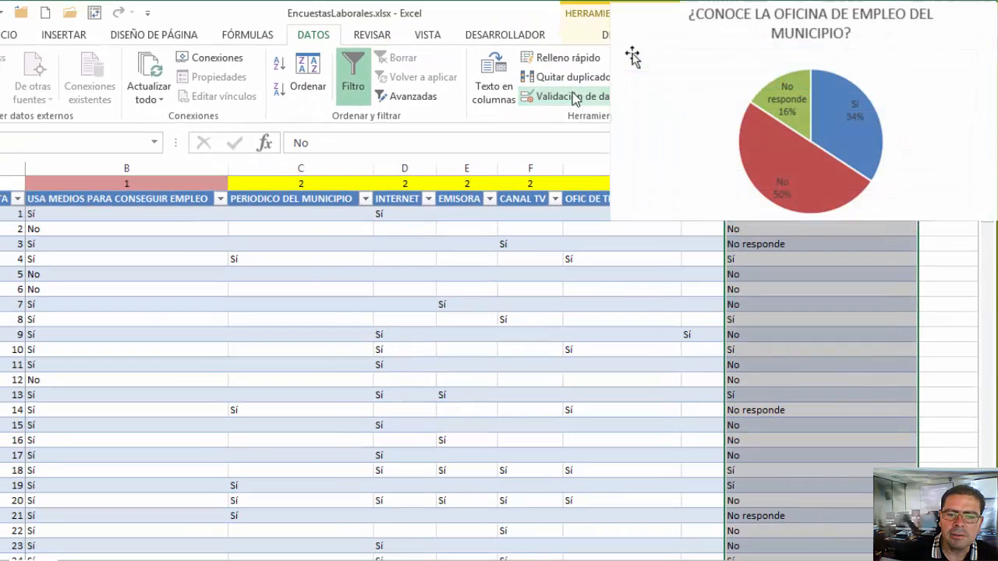
{"action": "left_click", "coordinate": [574, 96]}
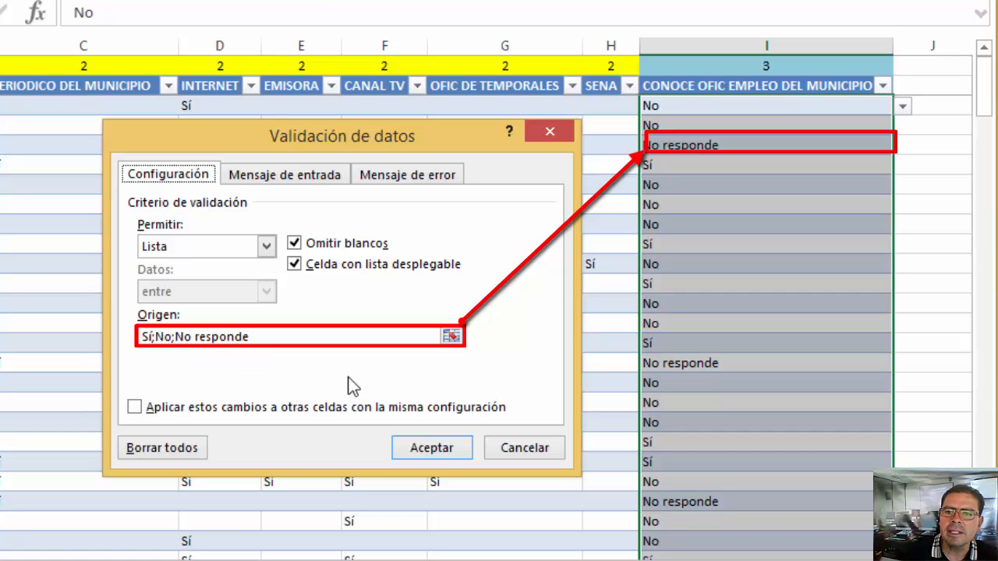
{"action": "left_click", "coordinate": [439, 453]}
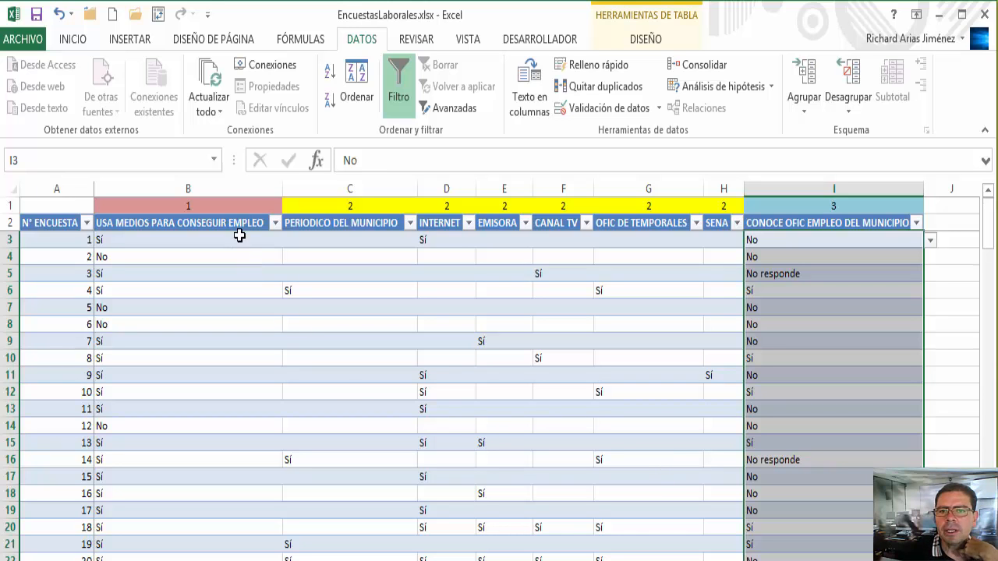
- Copy the header text USA MEDIOS PARA CONSEGUIR EMPLEO from cell B2 of the DATA sheet
{"action": "left_click", "coordinate": [236, 207]}
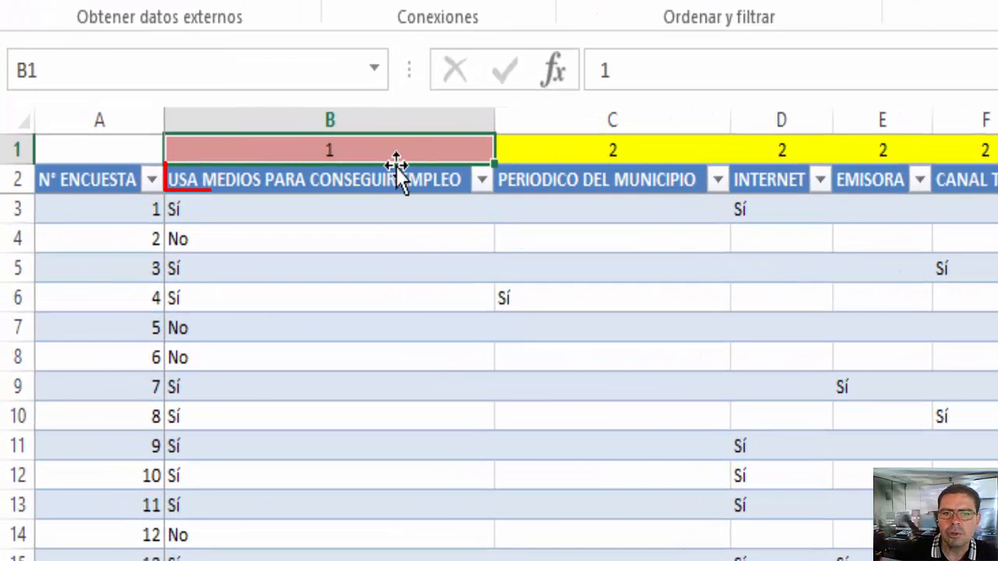
{"action": "left_click", "coordinate": [392, 172]}
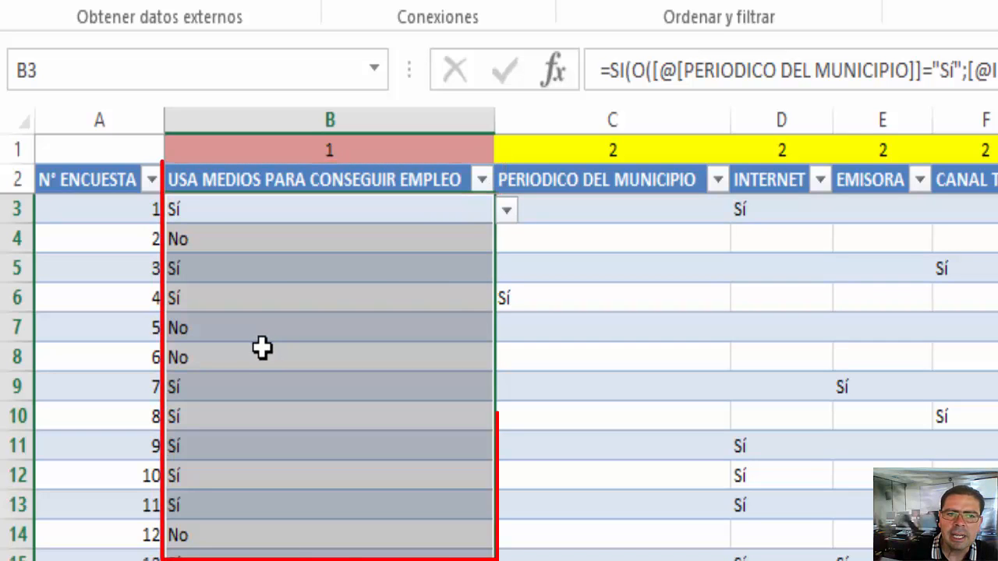
{"action": "left_click", "coordinate": [369, 180]}
{"action": "left_click", "coordinate": [370, 179]}
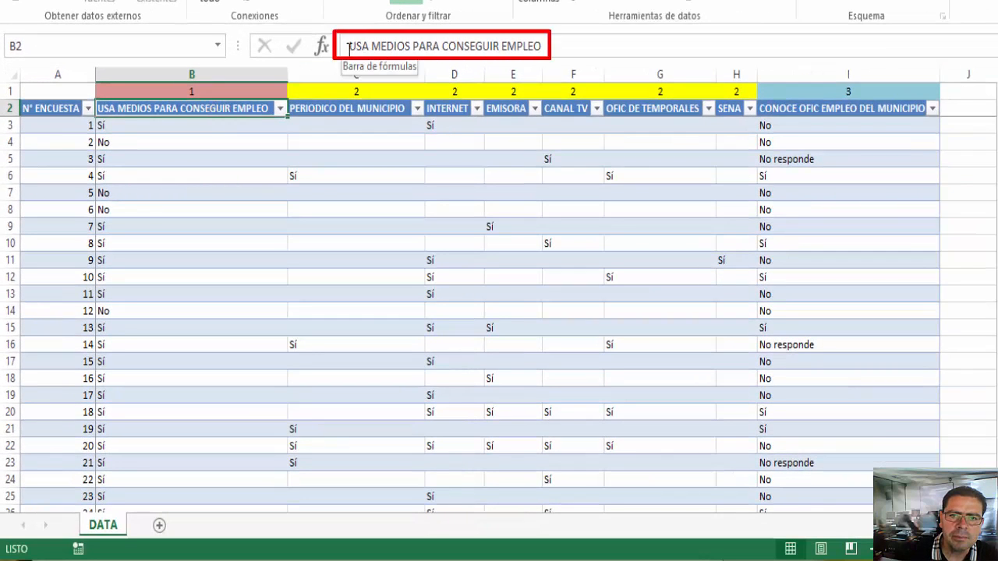
{"action": "left_click_drag", "start_coordinate": [349, 46], "coordinate": [566, 45]}
{"action": "right_click", "coordinate": [491, 53]}
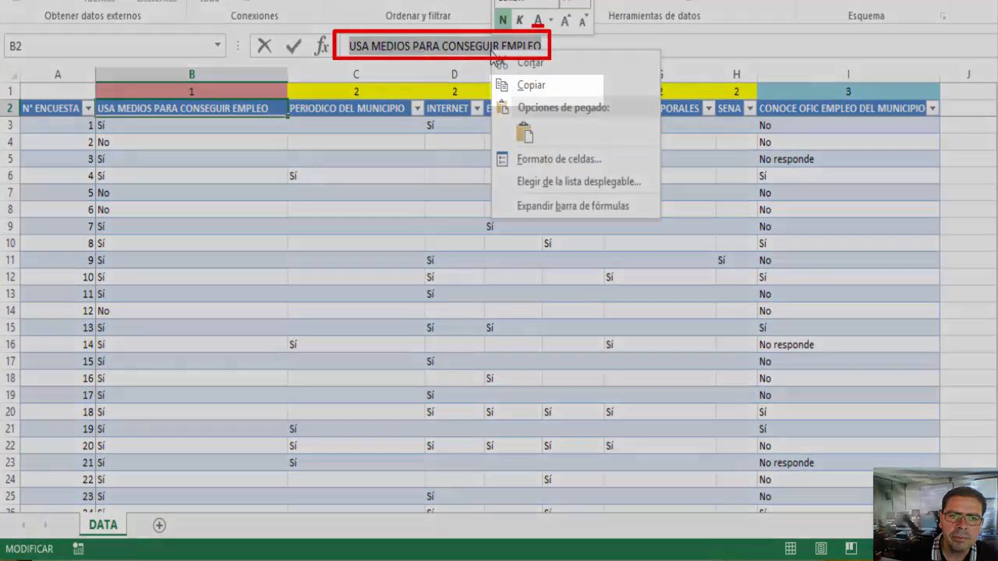
{"action": "left_click", "coordinate": [531, 85]}
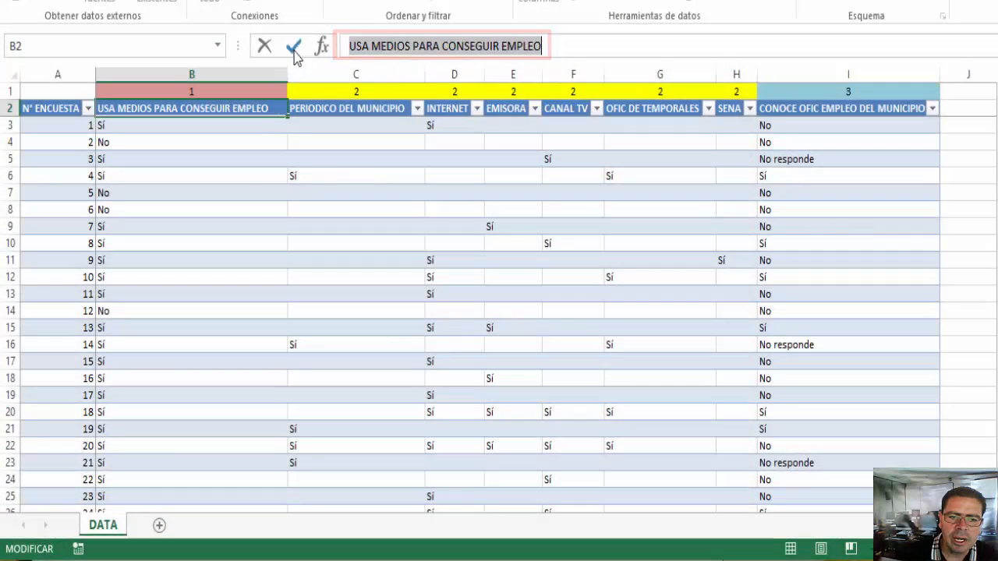
{"action": "left_click", "coordinate": [294, 50]}
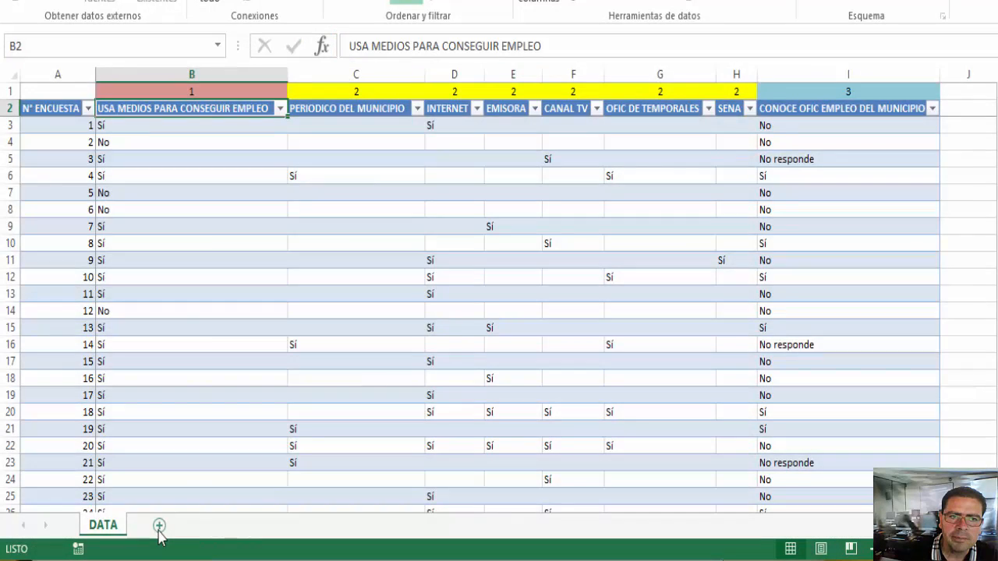
- Add a new worksheet after DATA and paste the copied header text into its cell A1
{"action": "left_click", "coordinate": [159, 527]}
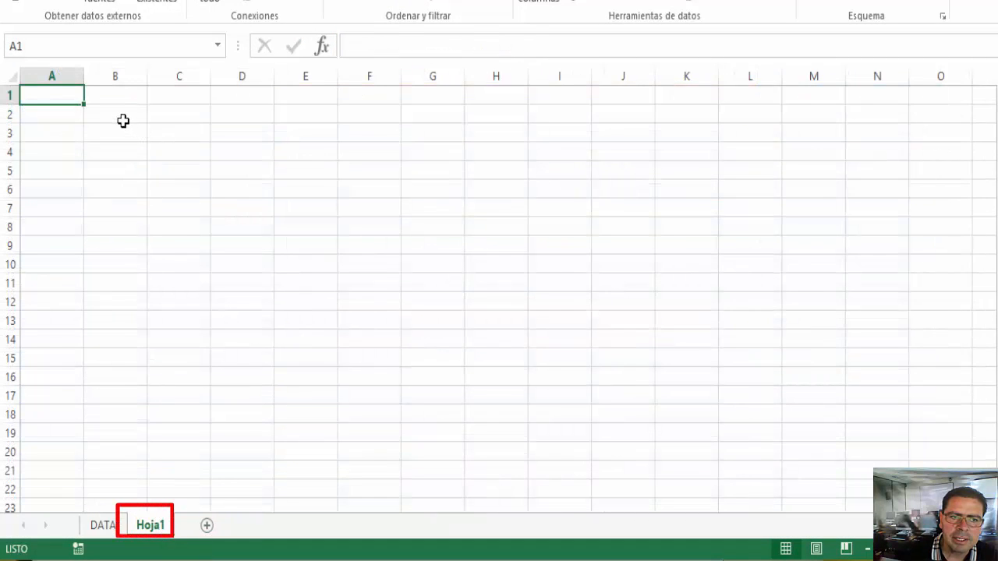
{"action": "double_click", "coordinate": [68, 96]}
{"action": "right_click", "coordinate": [71, 97]}
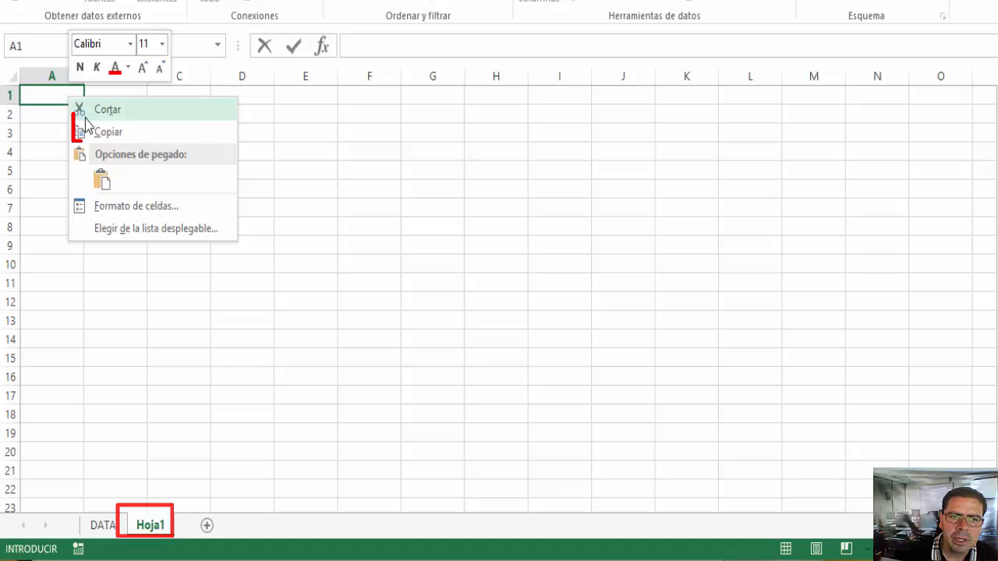
{"action": "left_click", "coordinate": [102, 182]}
{"action": "left_click", "coordinate": [293, 46]}
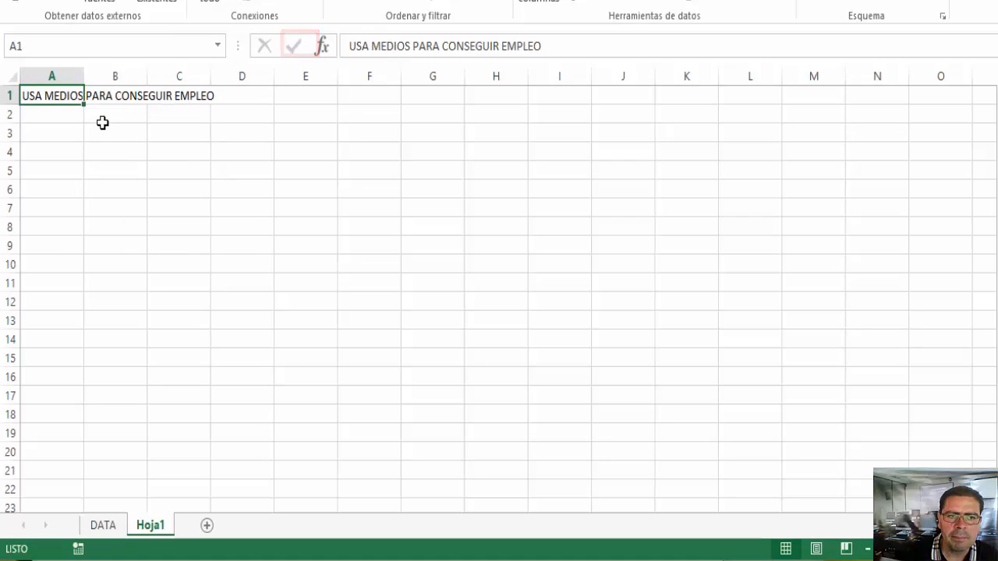
- Turn the A1 text into the question ¿USA MEDIOS PARA CONSEGUIR EMPLEO? by adding opening and closing question marks
{"action": "left_click", "coordinate": [121, 132]}
{"action": "left_click", "coordinate": [124, 113]}
{"action": "left_click", "coordinate": [130, 134]}
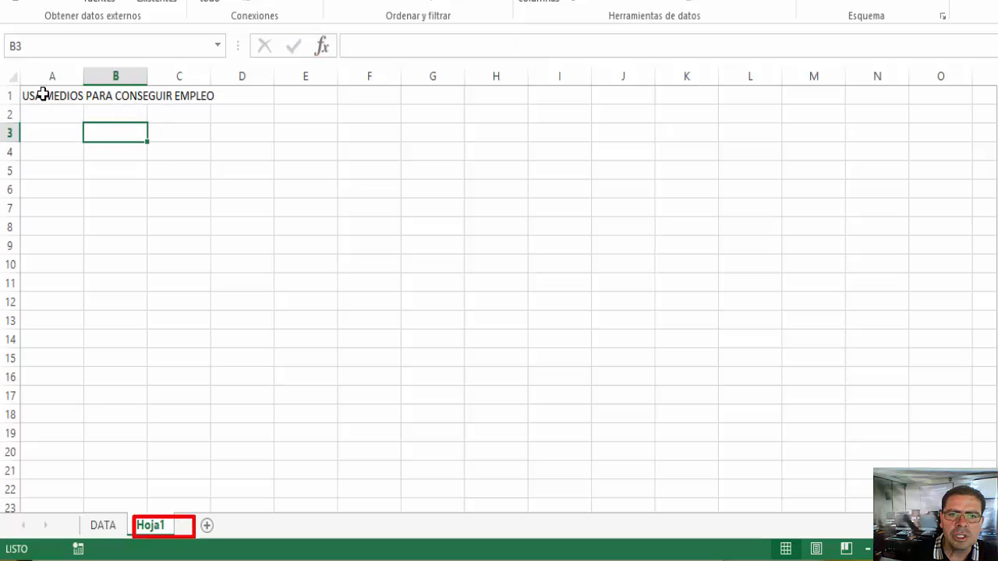
{"action": "left_click", "coordinate": [41, 94]}
{"action": "left_click", "coordinate": [348, 45]}
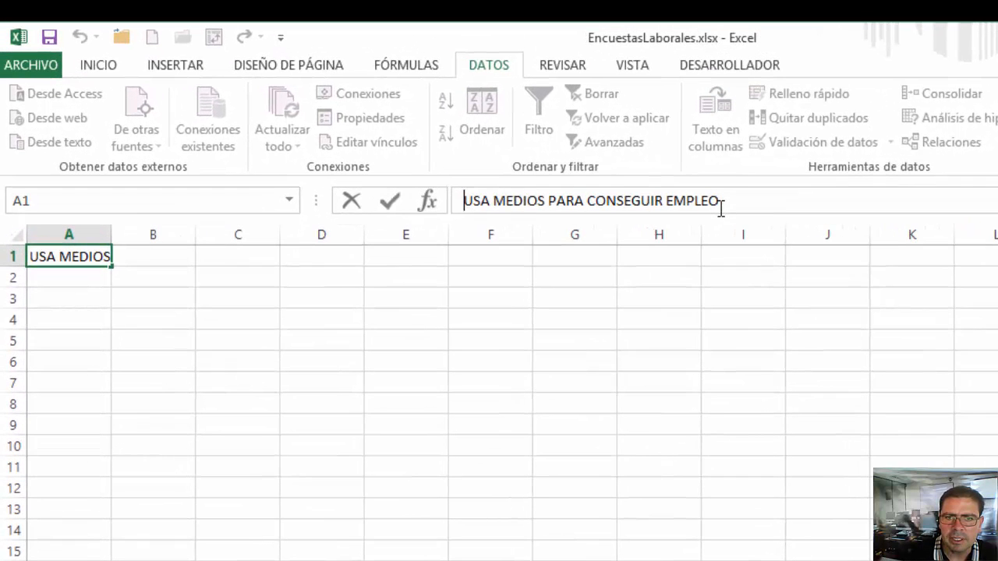
{"action": "type", "text": "¿"}
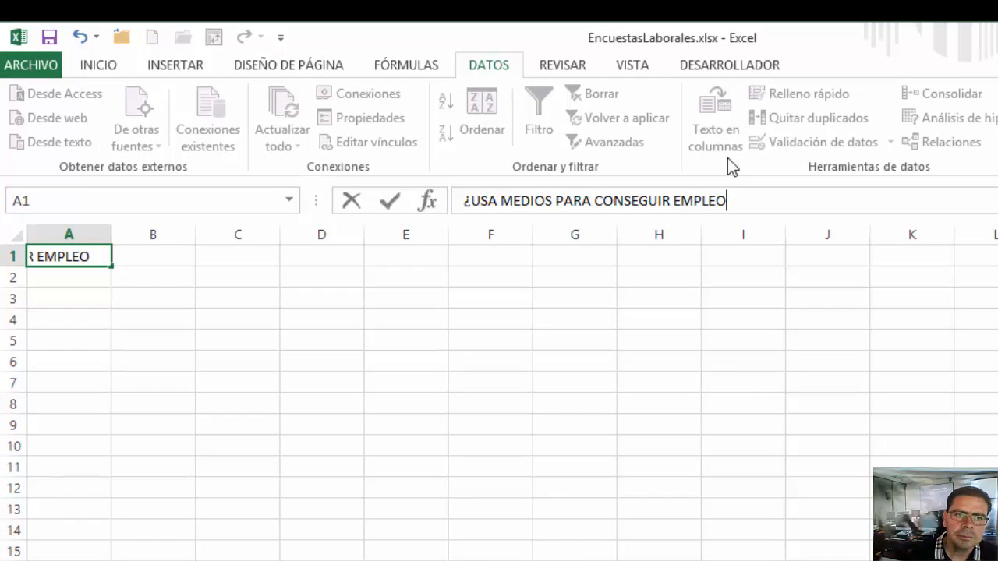
{"action": "type", "text": "?"}
{"action": "key", "text": "Return"}
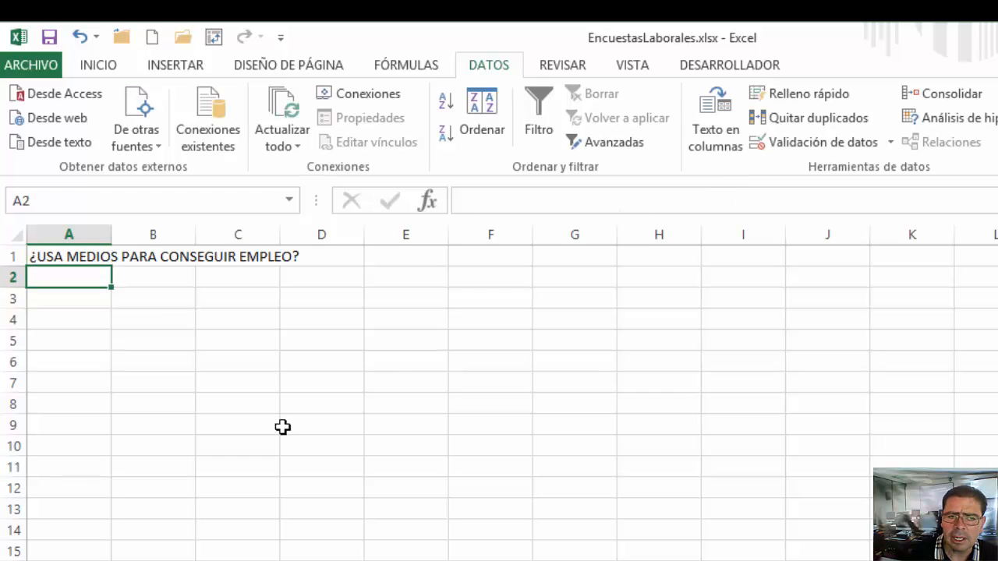
- Enter the answer options Sí in B3 and No in B4 below the question
{"action": "left_click", "coordinate": [155, 293]}
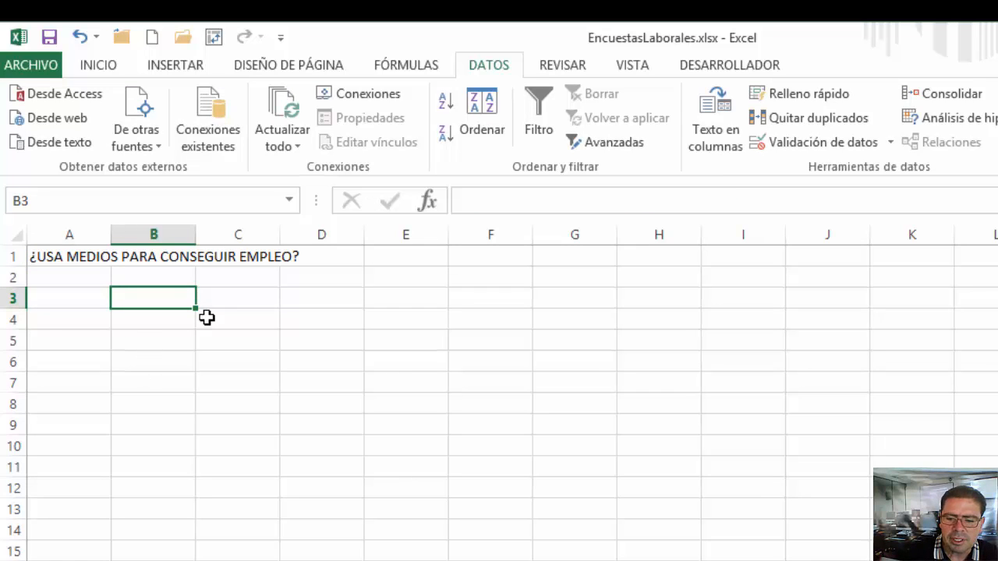
{"action": "type", "text": "Sí"}
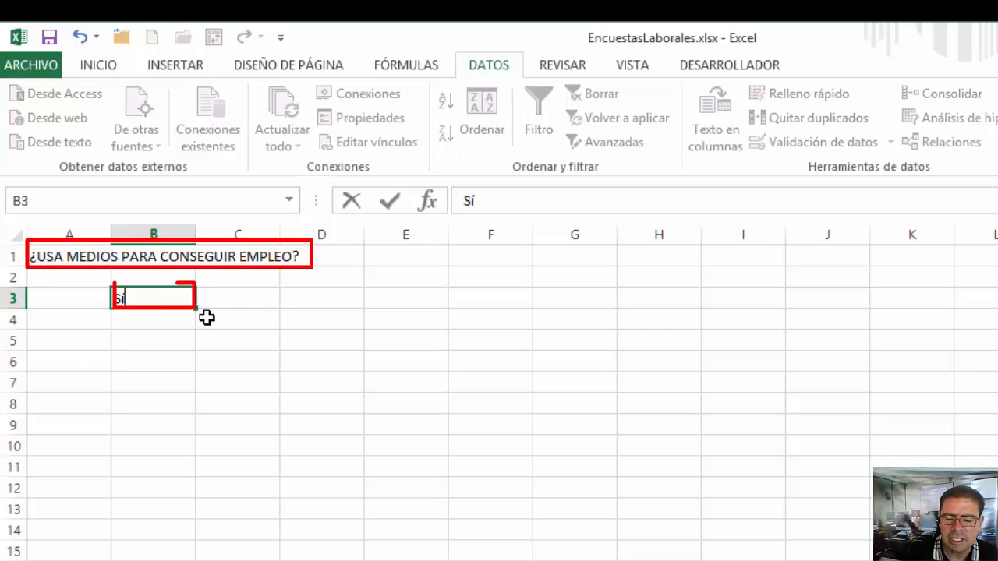
{"action": "key", "text": "Return"}
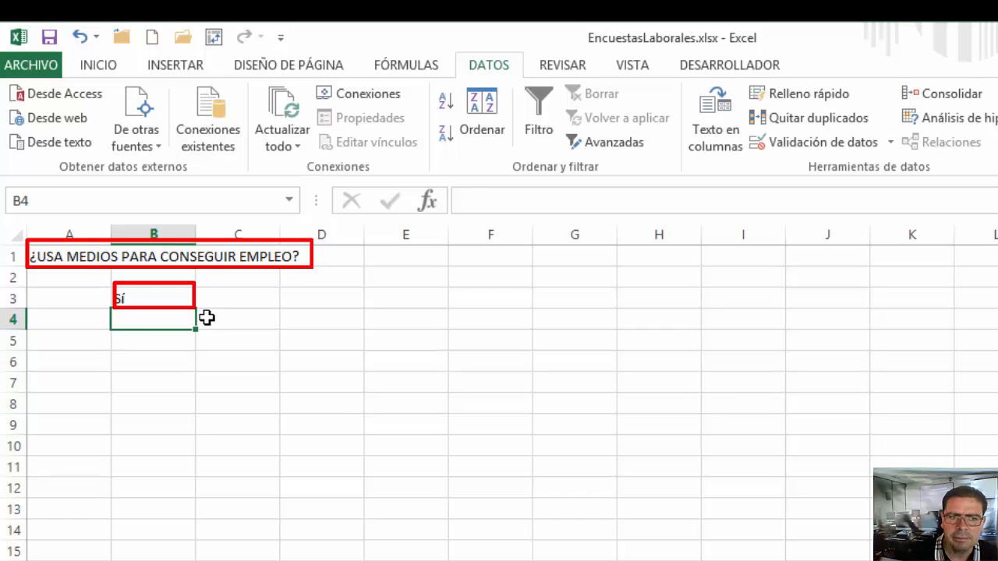
{"action": "type", "text": "No"}
{"action": "key", "text": "Return"}
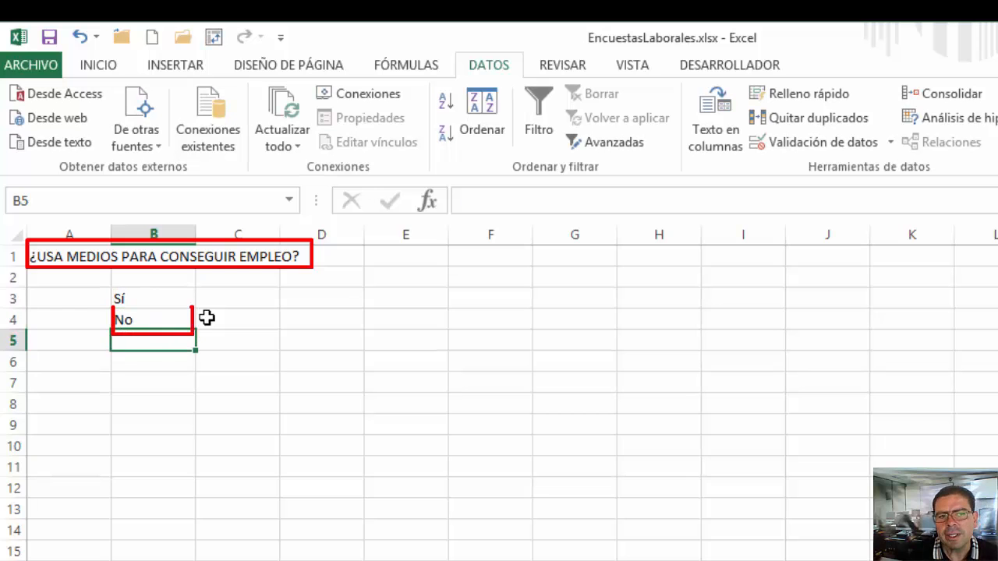
- Examine the USA MEDIOS PARA CONSEGUIR EMPLEO answers on the DATA sheet against the Sí and No rows of Hoja1
{"action": "left_click", "coordinate": [230, 299]}
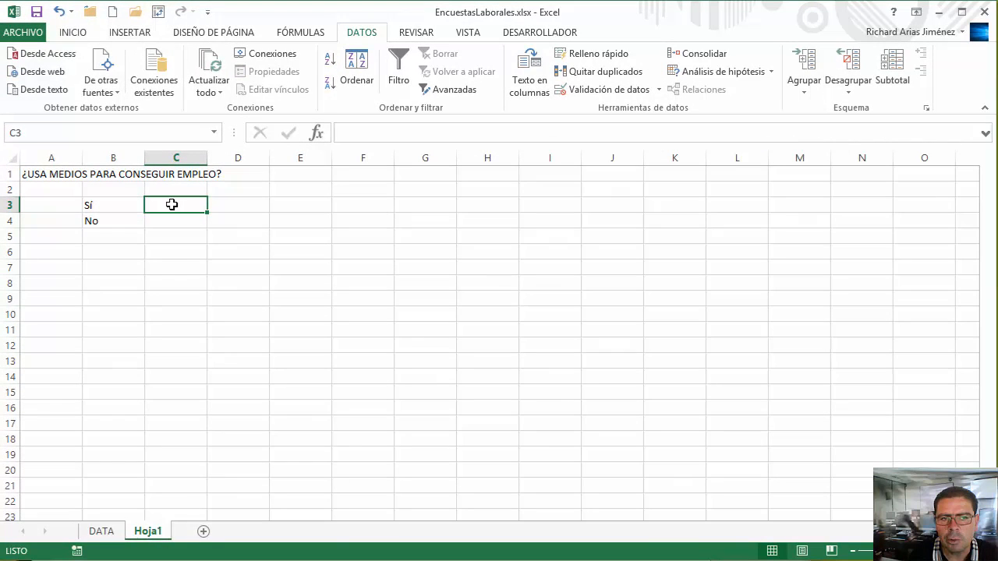
{"action": "left_click", "coordinate": [100, 530]}
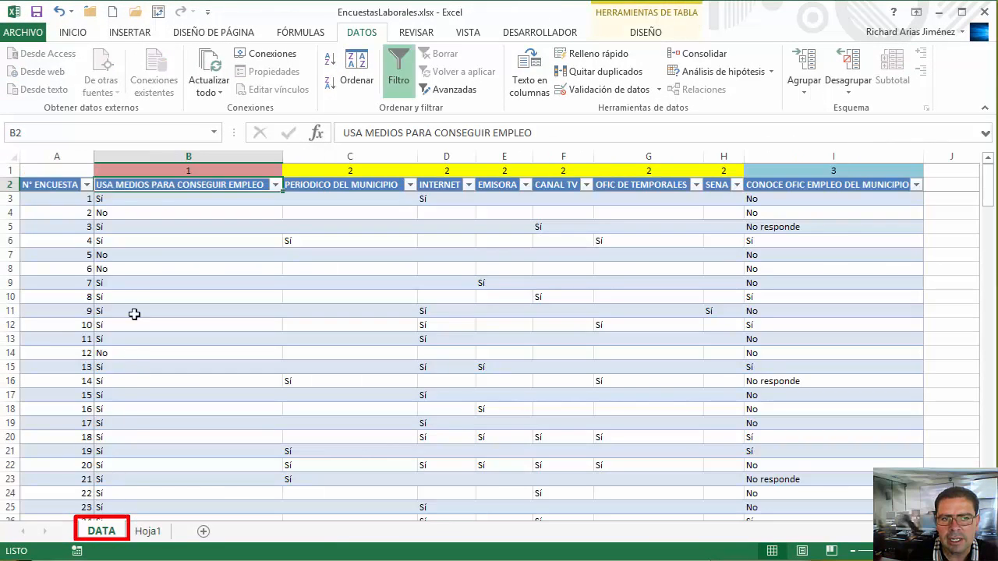
{"action": "left_click", "coordinate": [145, 178]}
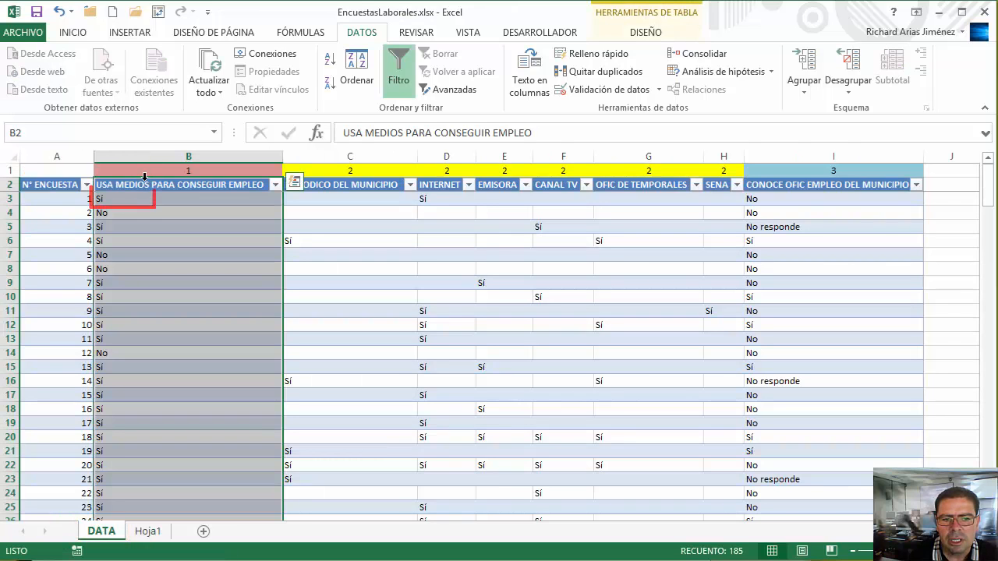
{"action": "left_click", "coordinate": [144, 178]}
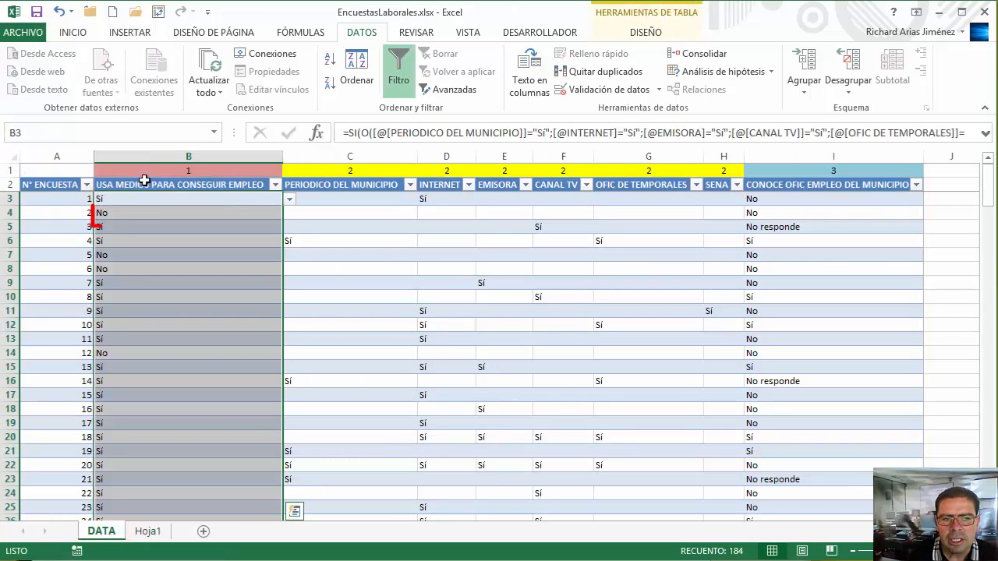
{"action": "left_click", "coordinate": [148, 532]}
{"action": "left_click", "coordinate": [177, 221]}
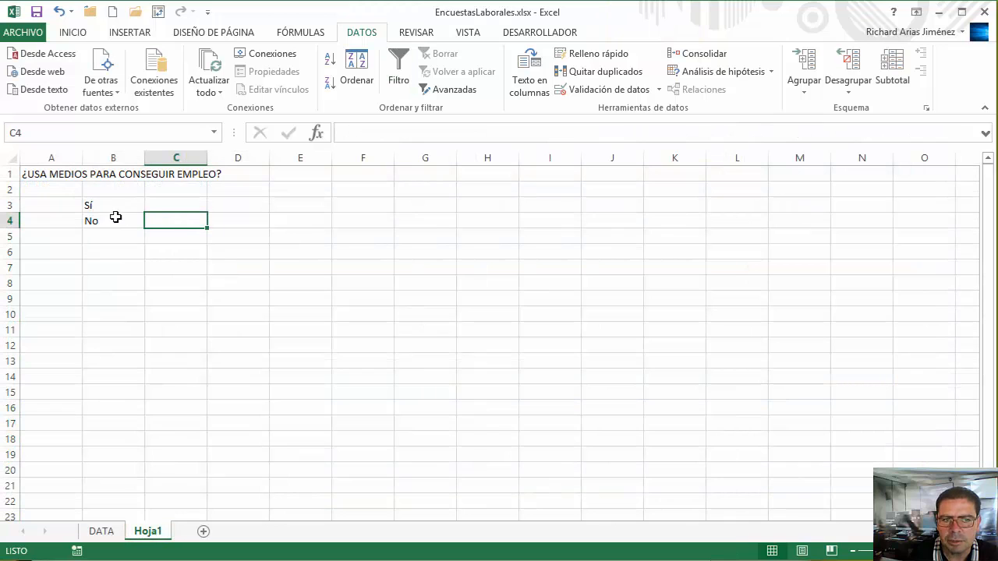
{"action": "left_click", "coordinate": [102, 533]}
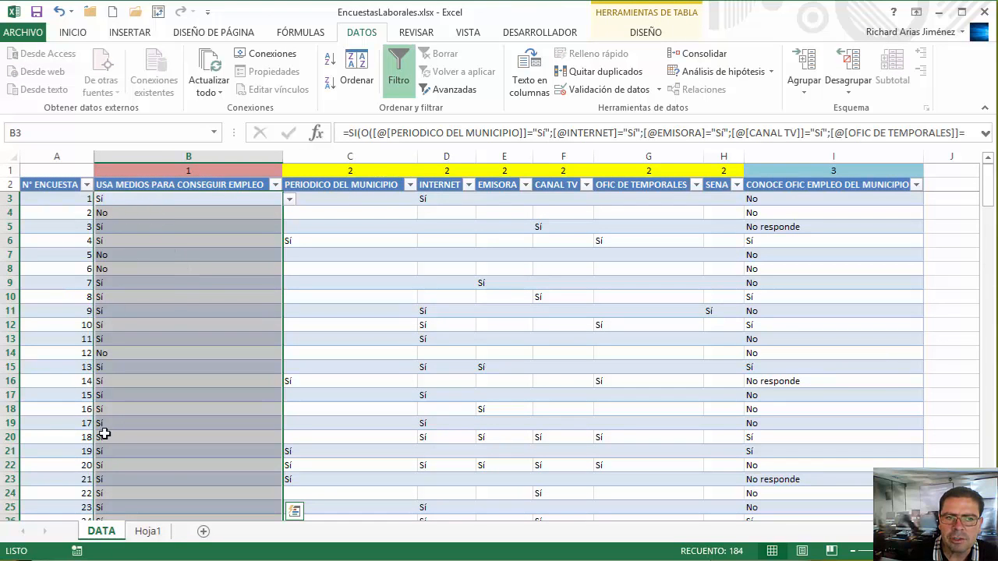
{"action": "left_click", "coordinate": [154, 532]}
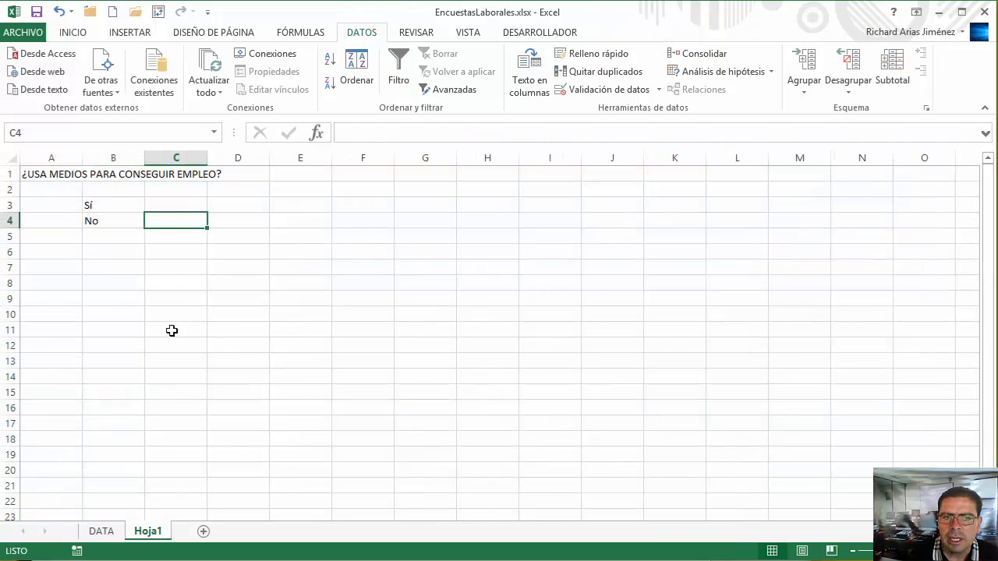
- Insert the CONTAR.SI function from the Estadísticas category into cell C3, beside Sí
{"action": "left_click", "coordinate": [176, 204]}
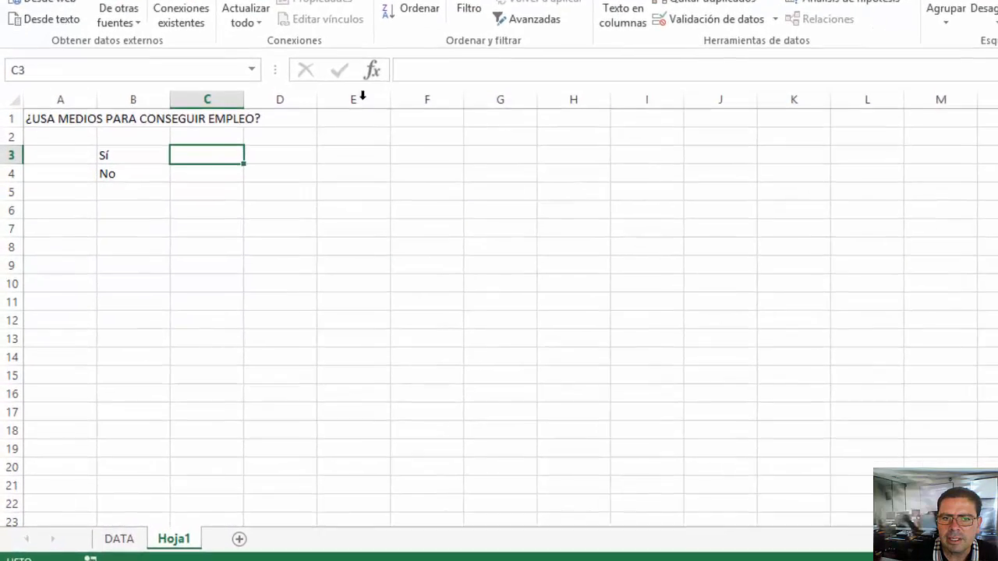
{"action": "left_click", "coordinate": [329, 120]}
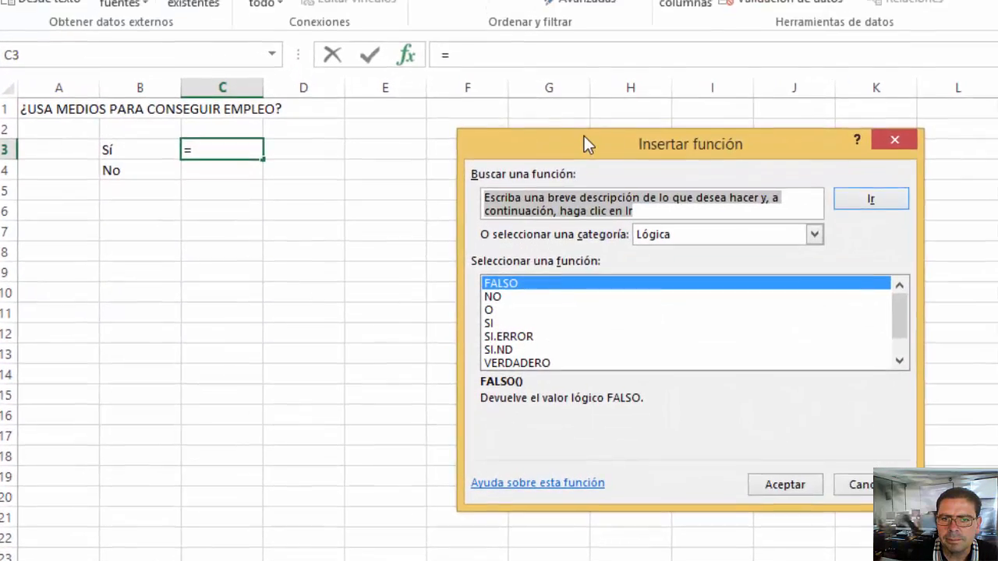
{"action": "left_click_drag", "start_coordinate": [584, 136], "coordinate": [614, 54]}
{"action": "left_click", "coordinate": [701, 149]}
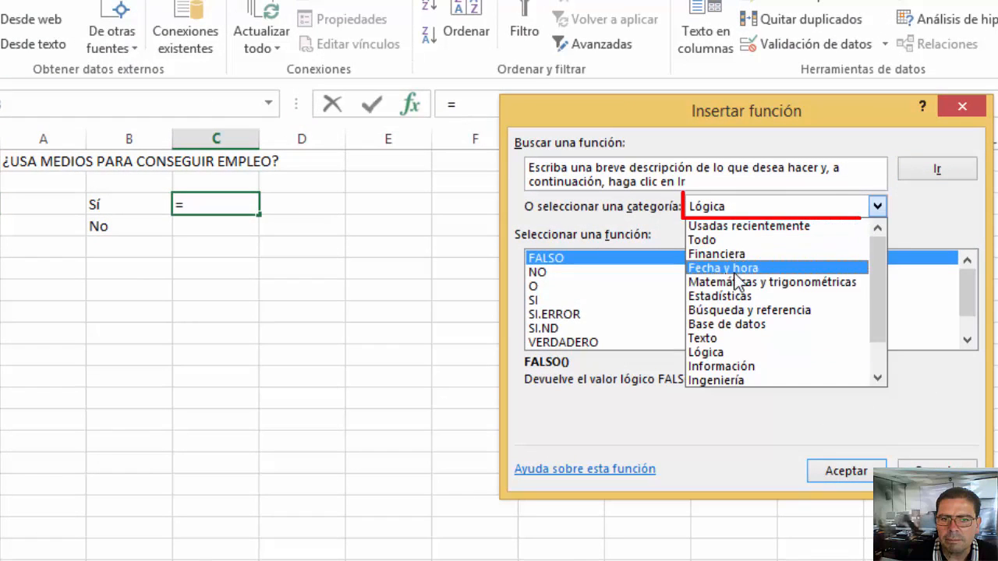
{"action": "left_click", "coordinate": [739, 296]}
{"action": "left_click", "coordinate": [605, 345]}
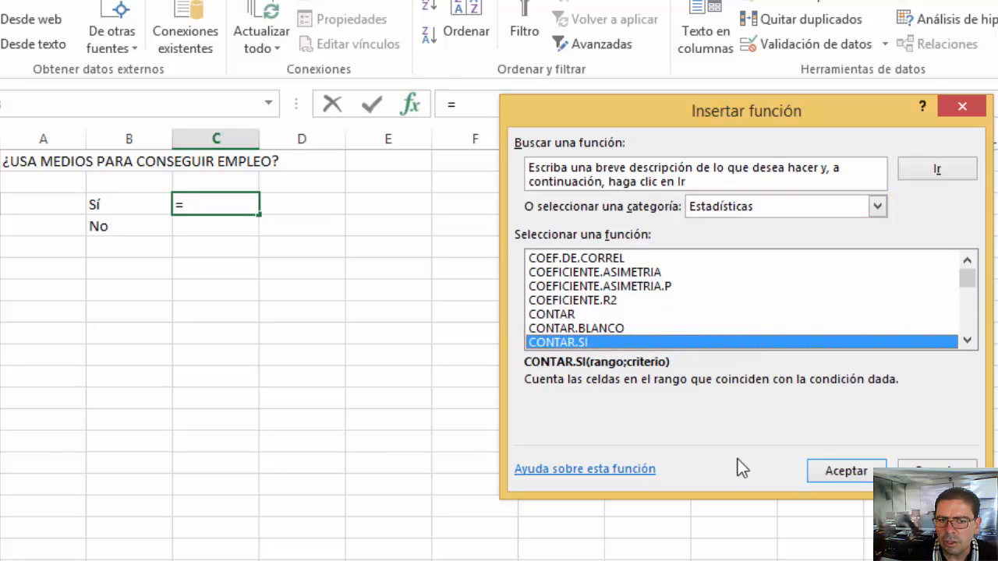
{"action": "left_click", "coordinate": [844, 471]}
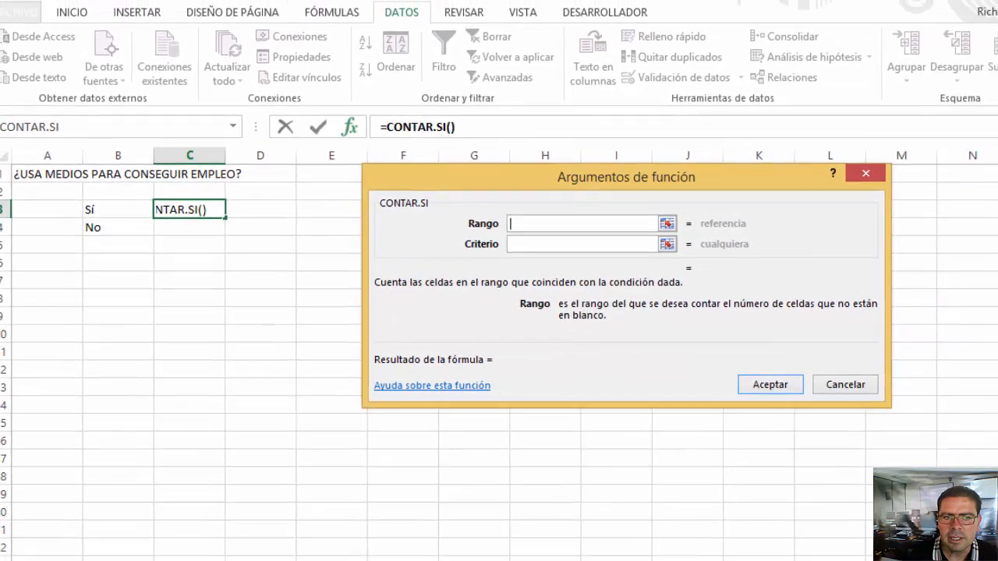
- Set the CONTAR.SI range to Tabla1[USA MEDIOS PARA CONSEGUIR EMPLEO] from the DATA sheet, without the DATA! sheet prefix
{"action": "left_click", "coordinate": [106, 534]}
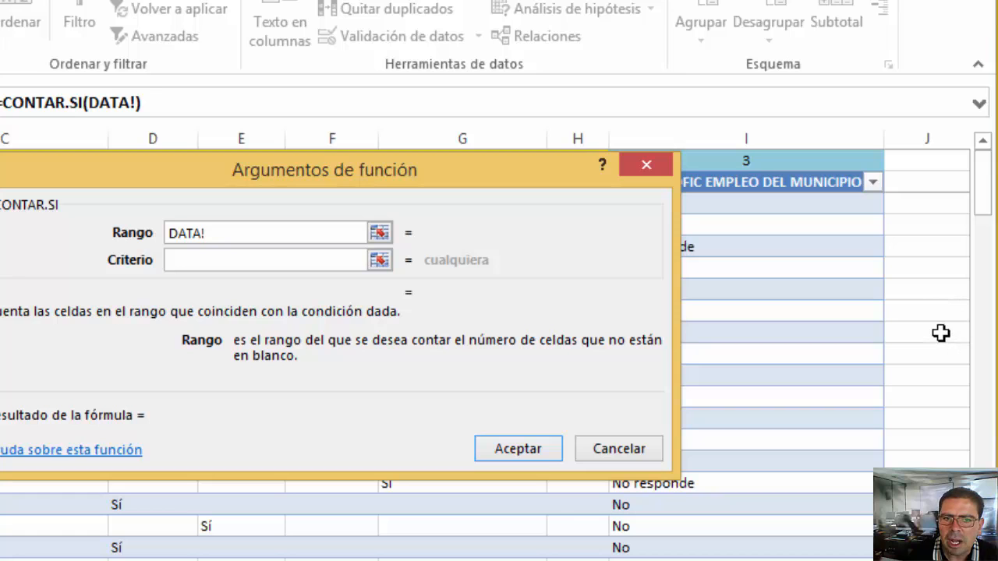
{"action": "left_click", "coordinate": [941, 333]}
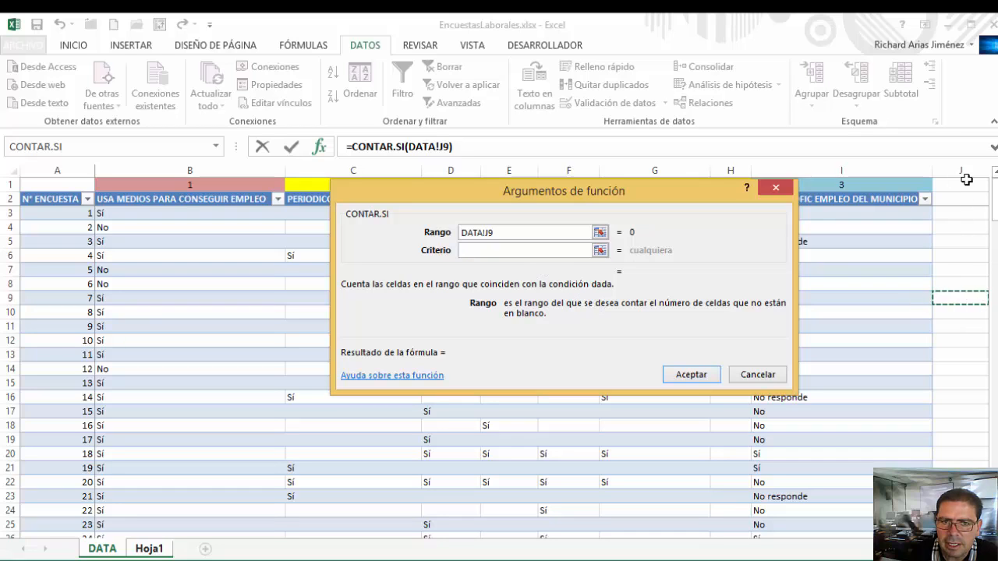
{"action": "key", "text": "BackSpace"}
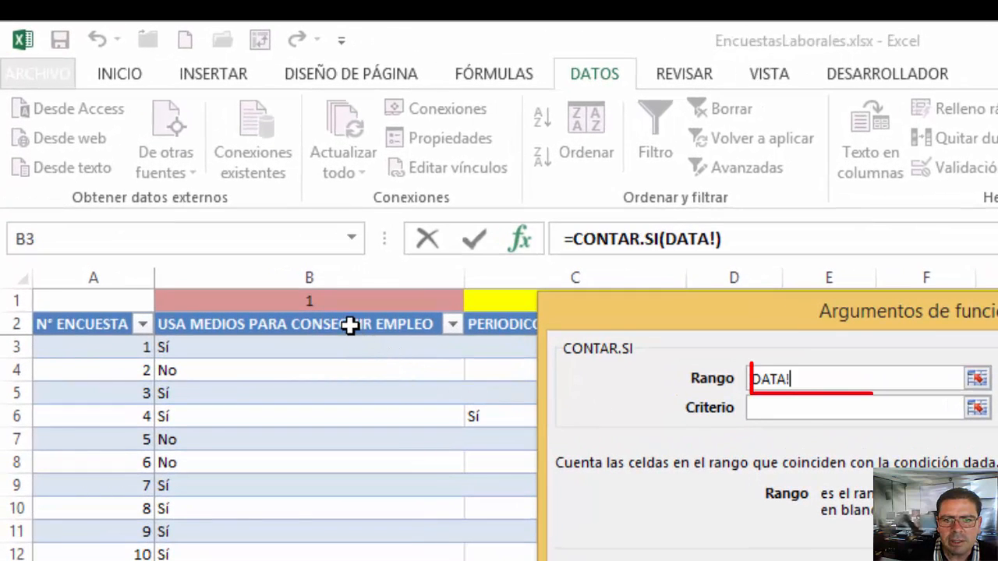
{"action": "left_click", "coordinate": [350, 325]}
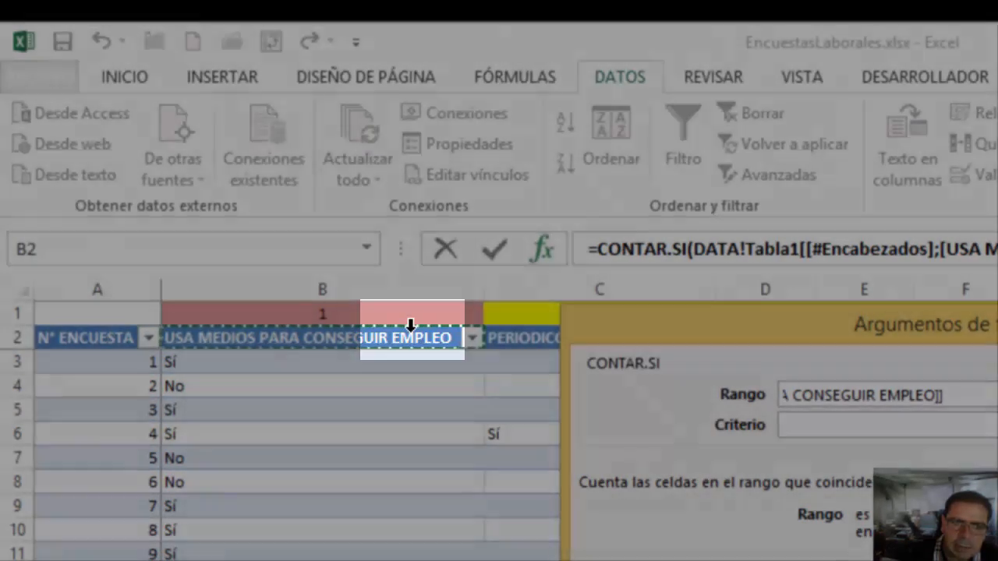
{"action": "left_click", "coordinate": [410, 326]}
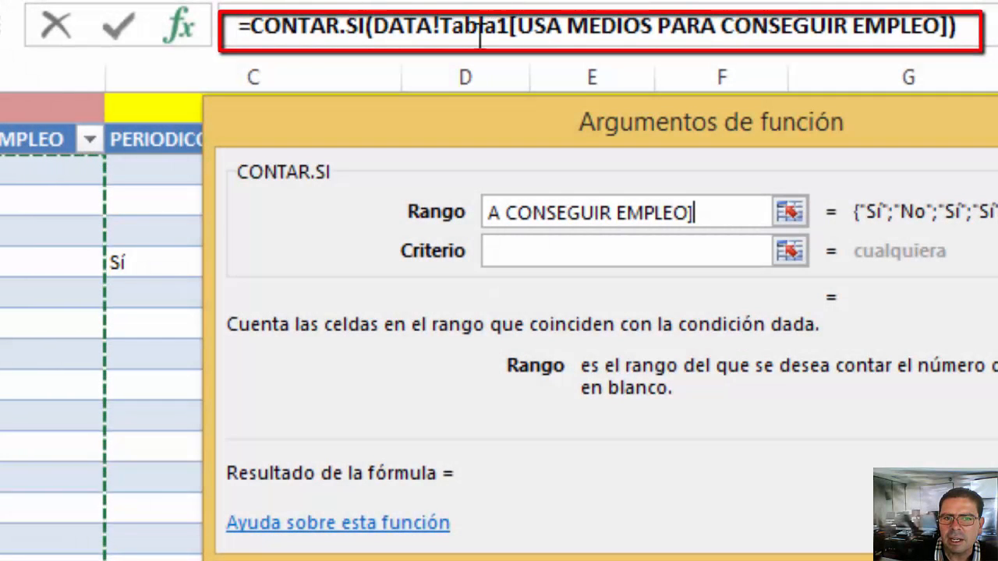
{"action": "left_click", "coordinate": [381, 29]}
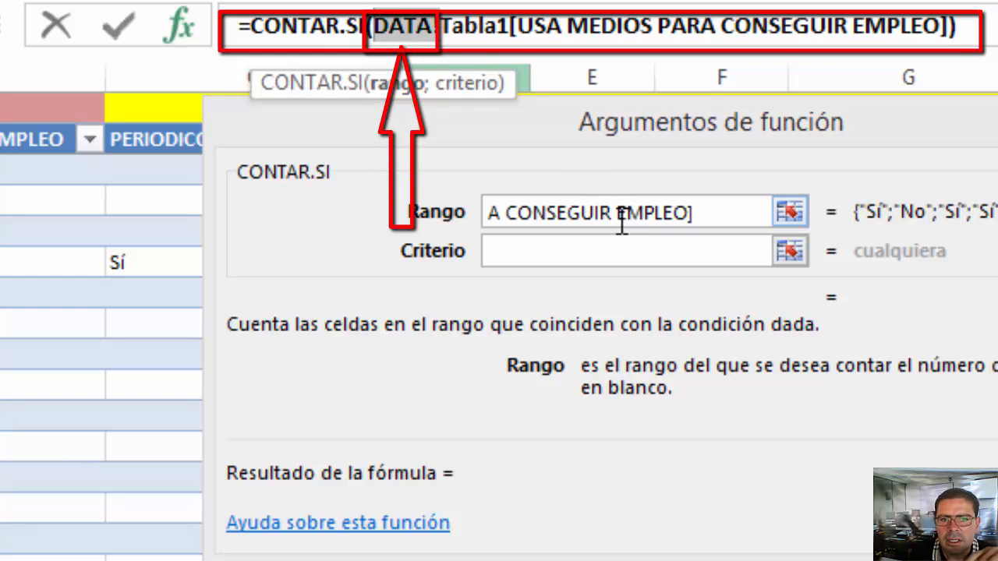
{"action": "key", "text": "Delete"}
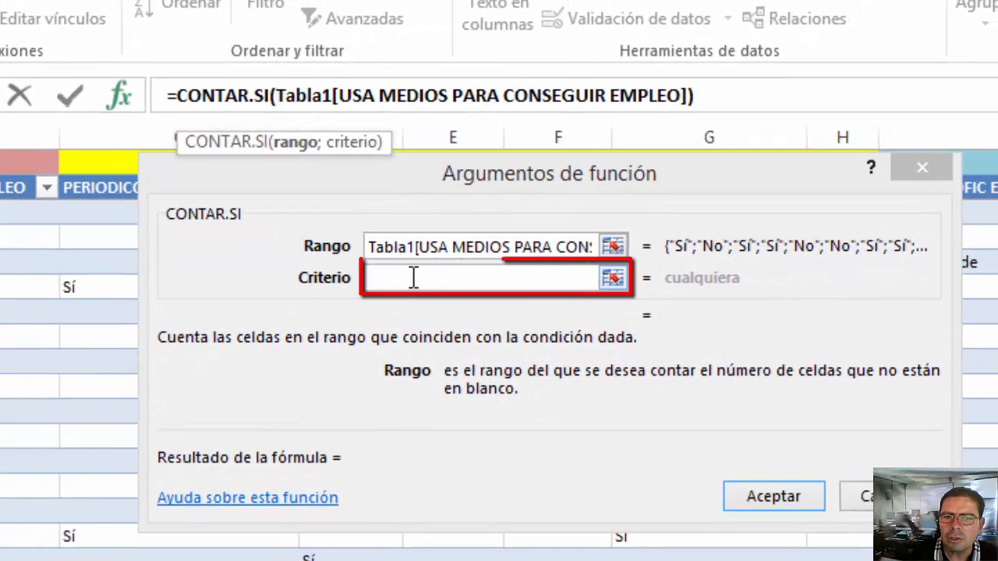
- Set the CONTAR.SI criterion to the text "Sí" and accept the formula in C3
{"action": "left_click", "coordinate": [414, 278]}
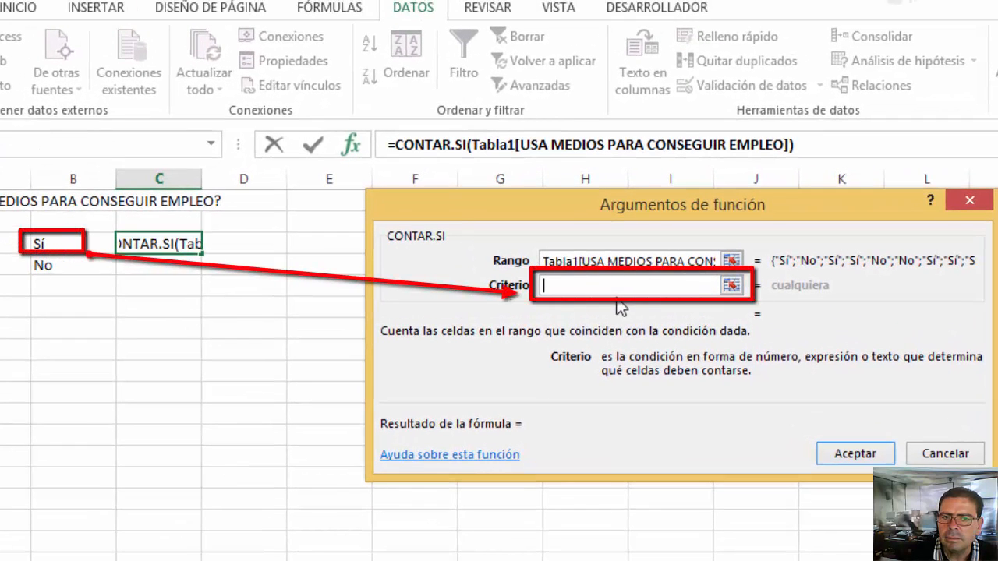
{"action": "type", "text": "Sí"}
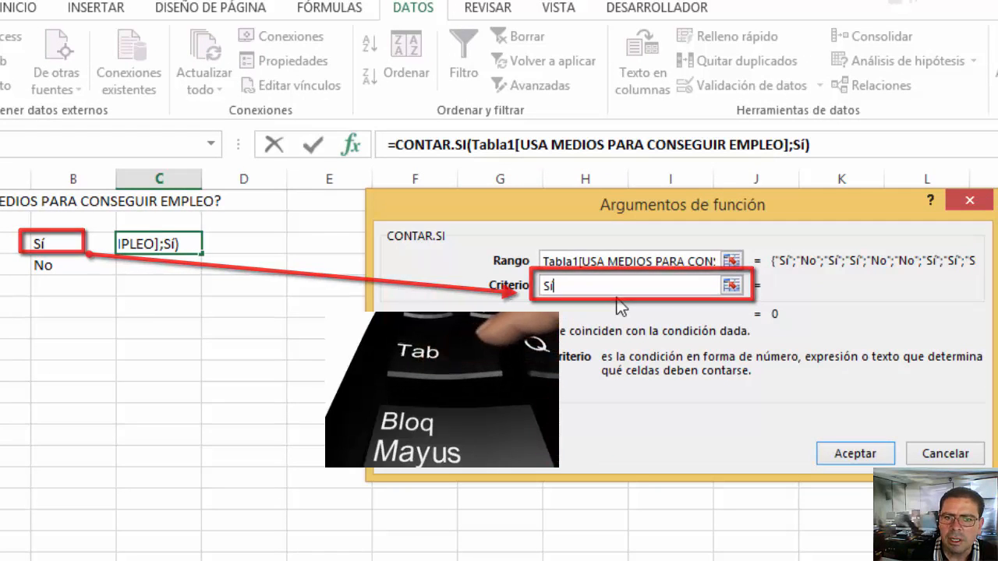
{"action": "key", "text": "Tab"}
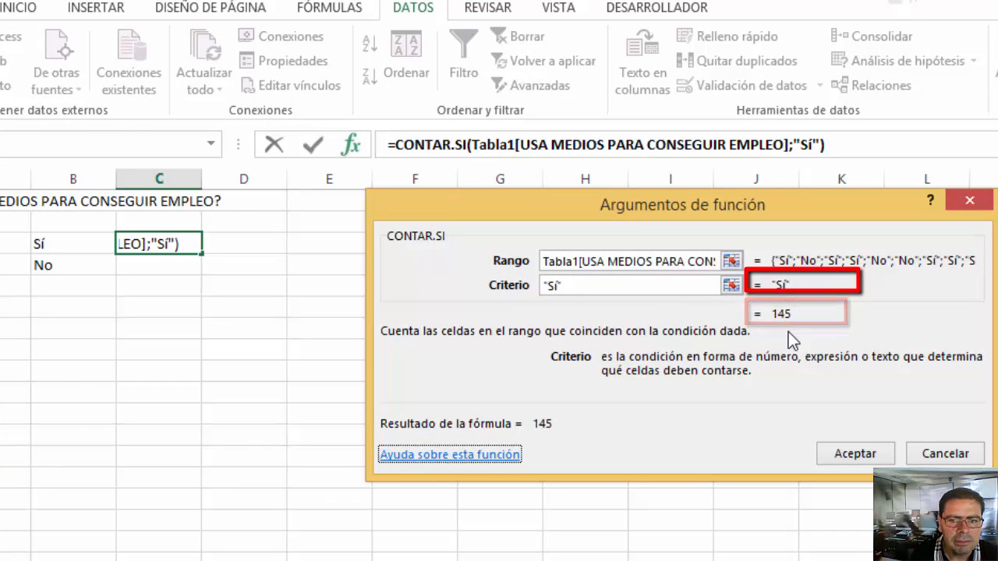
{"action": "left_click", "coordinate": [855, 454]}
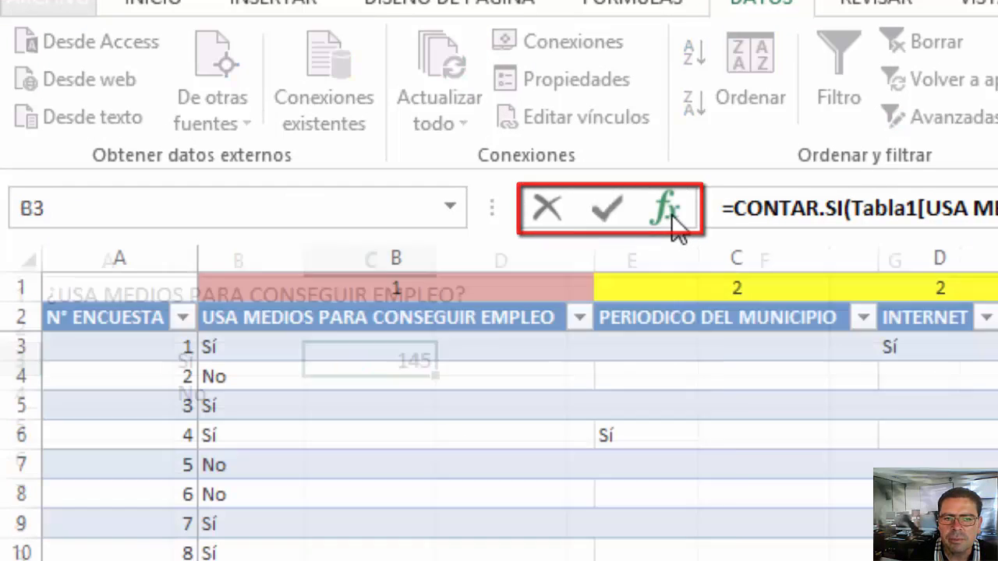
- Reopen the CONTAR.SI arguments, try ="Sí" as the criterion, and remove the equals sign again
{"action": "left_click", "coordinate": [668, 211]}
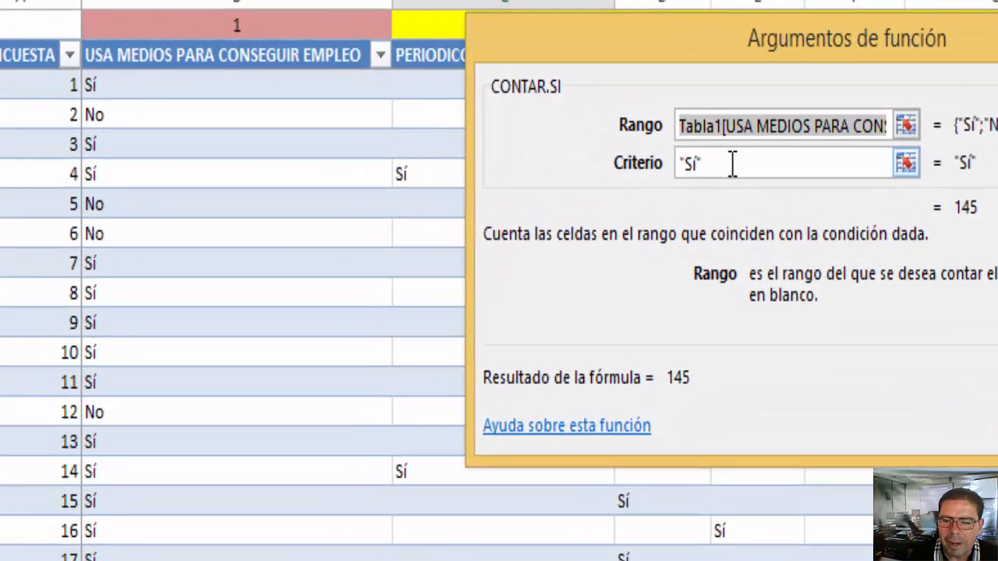
{"action": "left_click", "coordinate": [665, 115]}
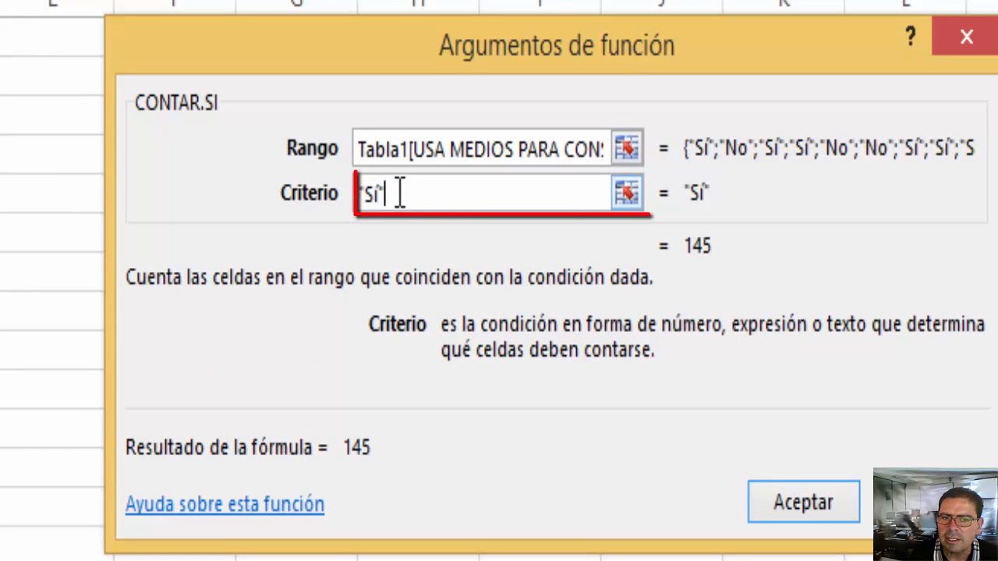
{"action": "left_click_drag", "start_coordinate": [400, 193], "coordinate": [344, 184]}
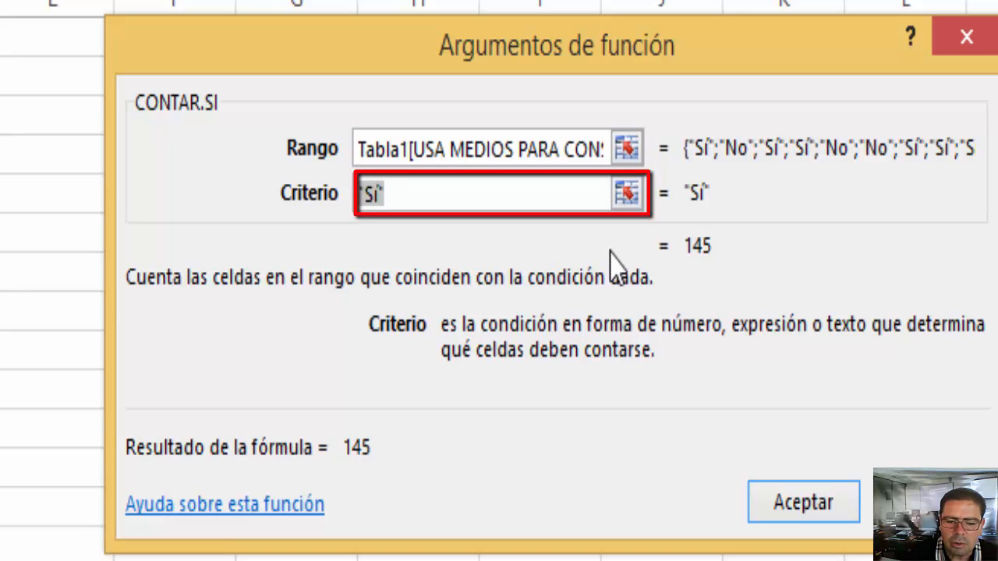
{"action": "key", "text": "Delete"}
{"action": "type", "text": "="}
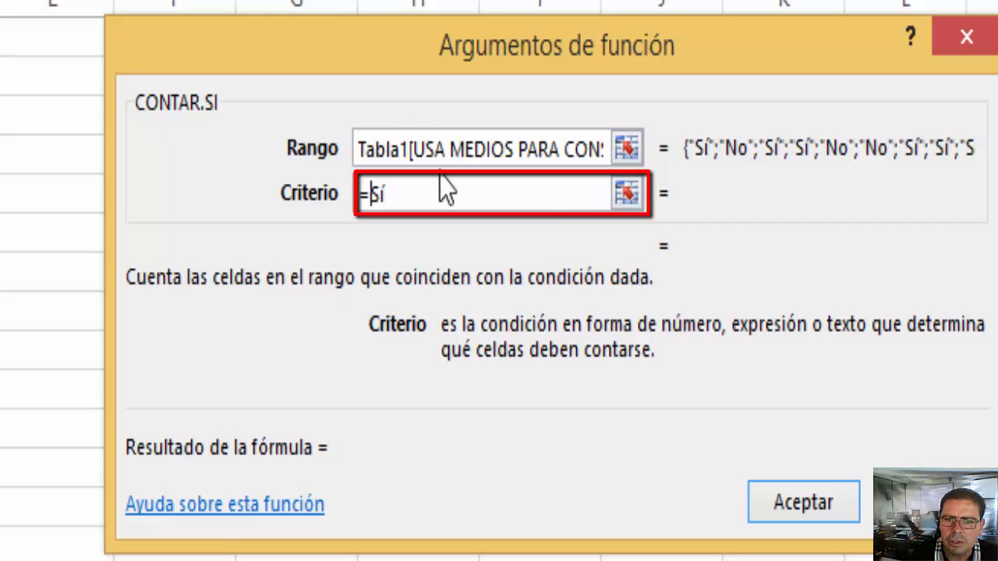
{"action": "type", "text": "\"Sí"}
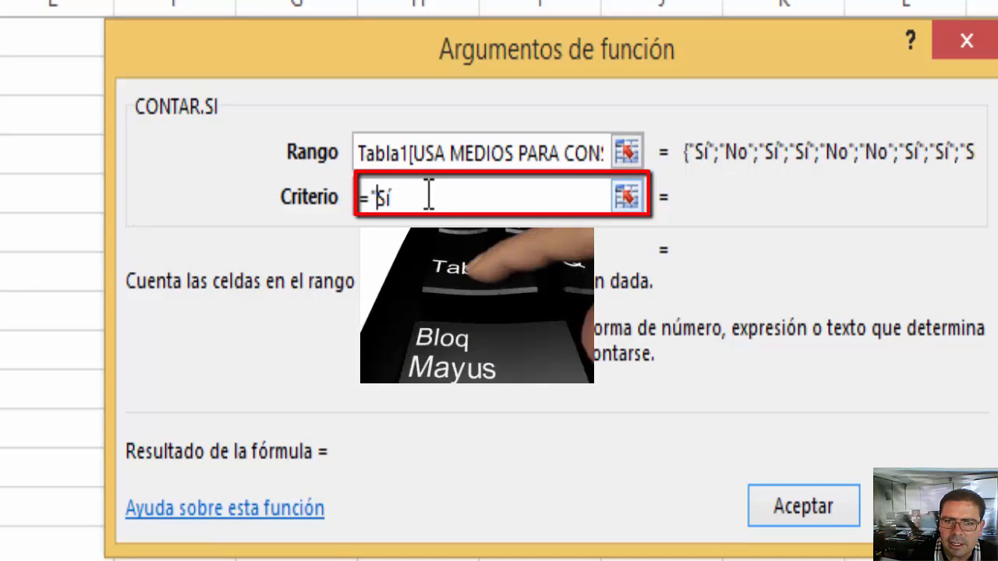
{"action": "type", "text": "\""}
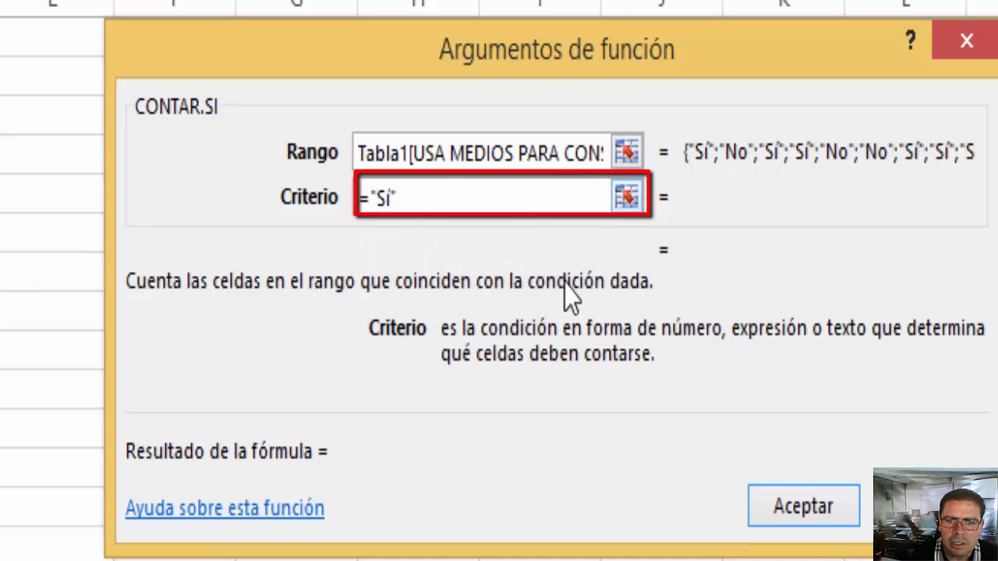
{"action": "key", "text": "Tab"}
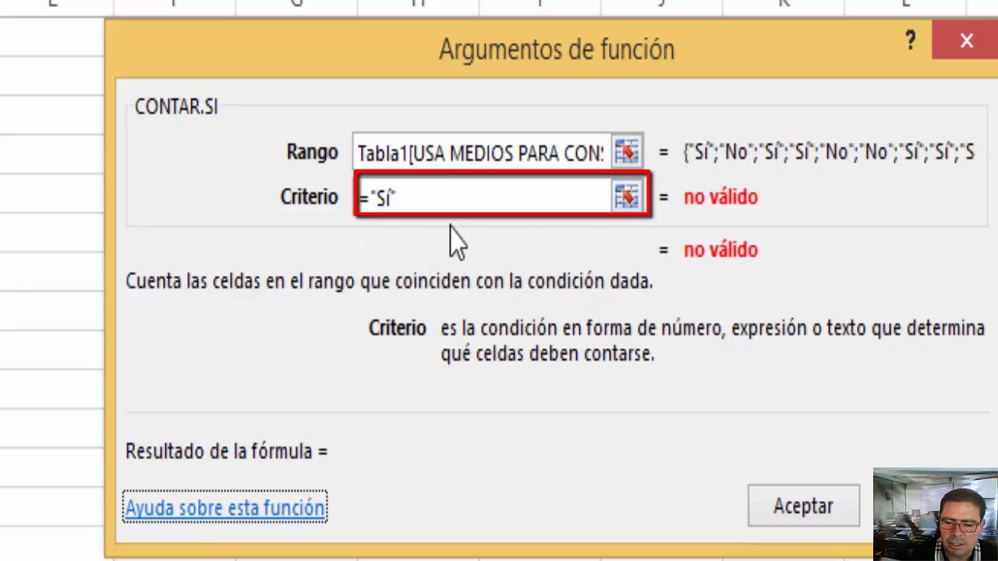
{"action": "left_click_drag", "start_coordinate": [371, 201], "coordinate": [342, 204]}
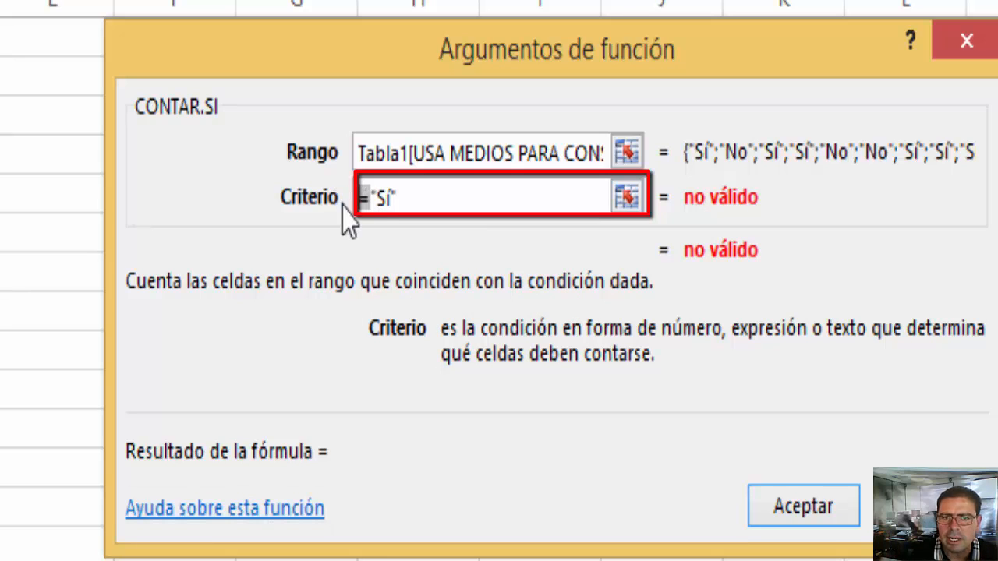
{"action": "key", "text": "Delete"}
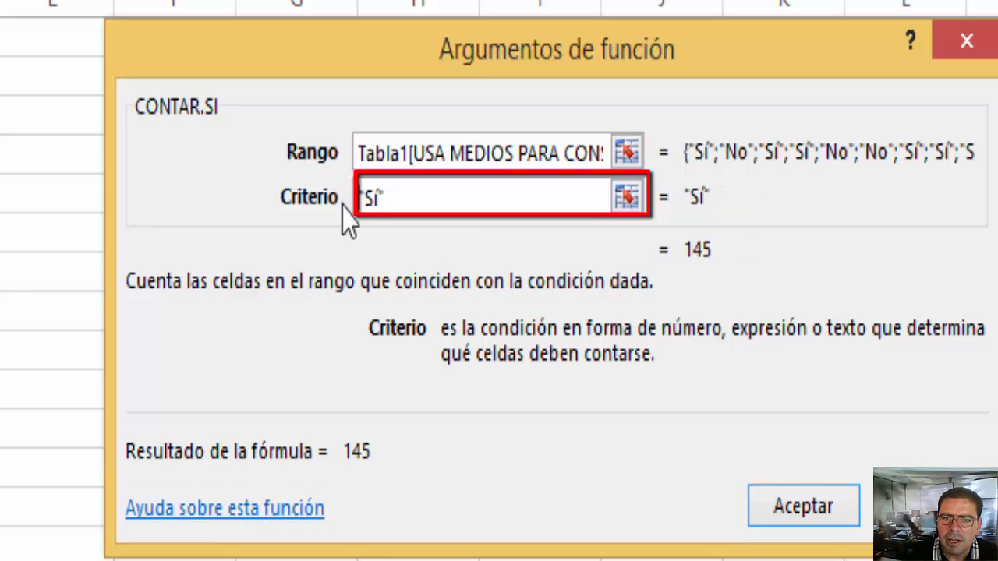
- Replace the text criterion "Sí" with a reference to cell B3
{"action": "left_click_drag", "start_coordinate": [424, 201], "coordinate": [296, 196]}
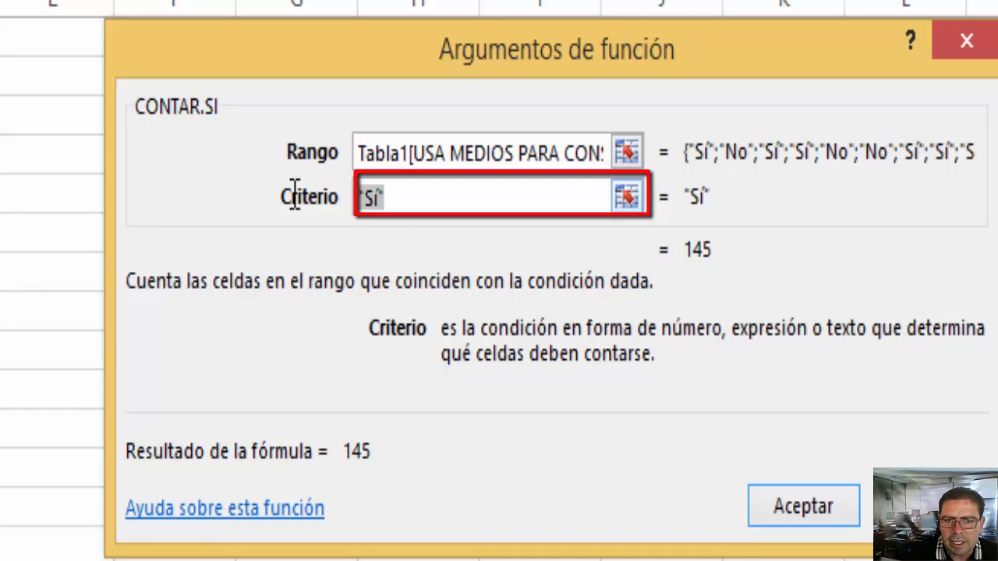
{"action": "key", "text": "Delete"}
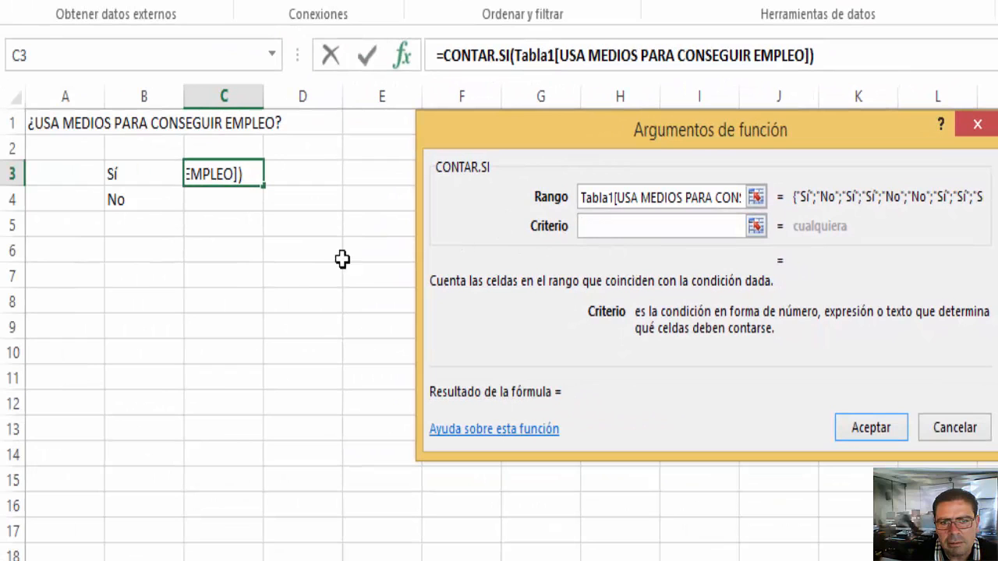
{"action": "left_click", "coordinate": [137, 170]}
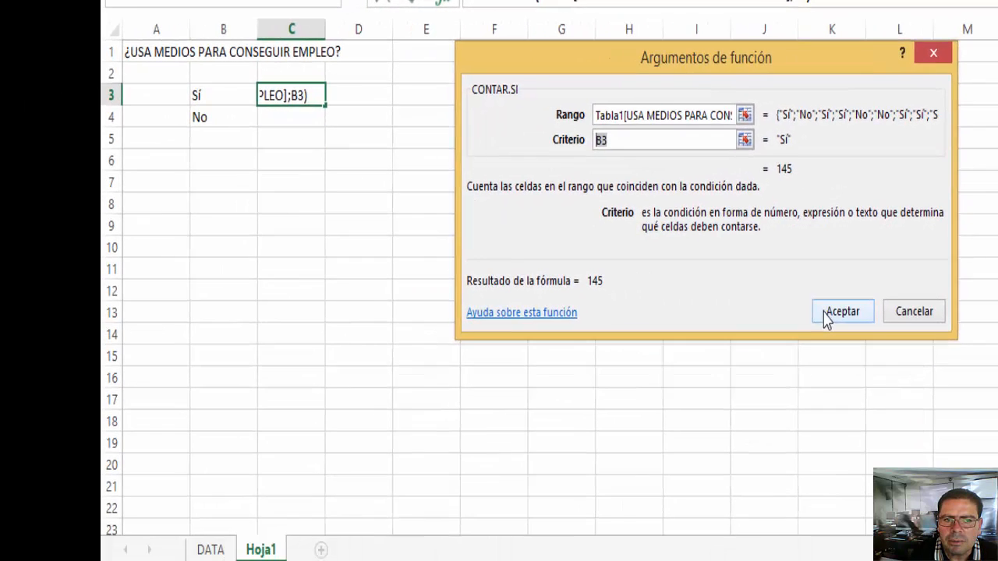
- Accept the CONTAR.SI formula with criterion B3 in C3 and fill it down to C4 for the No answers
{"action": "left_click", "coordinate": [722, 508]}
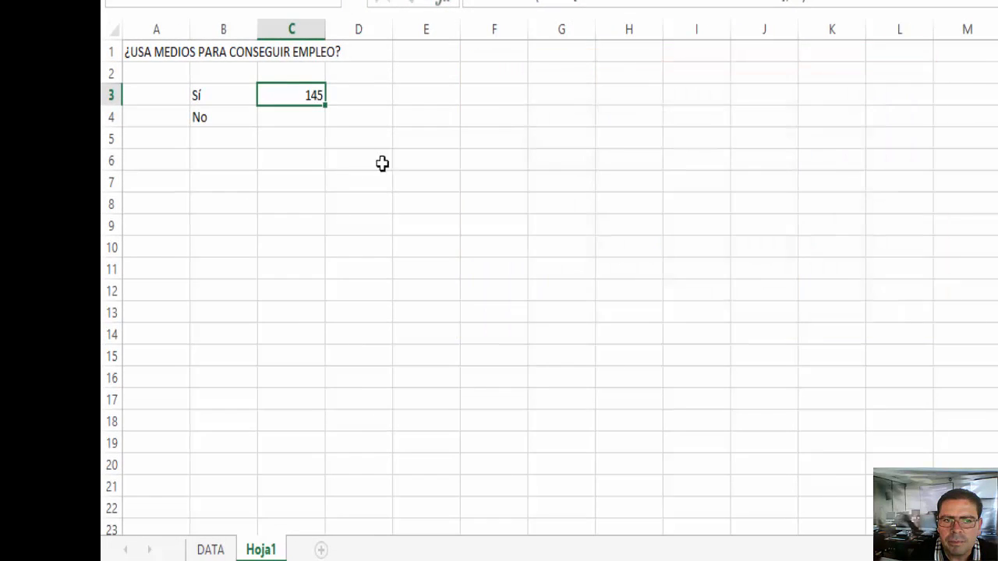
{"action": "left_click_drag", "start_coordinate": [326, 106], "coordinate": [316, 129]}
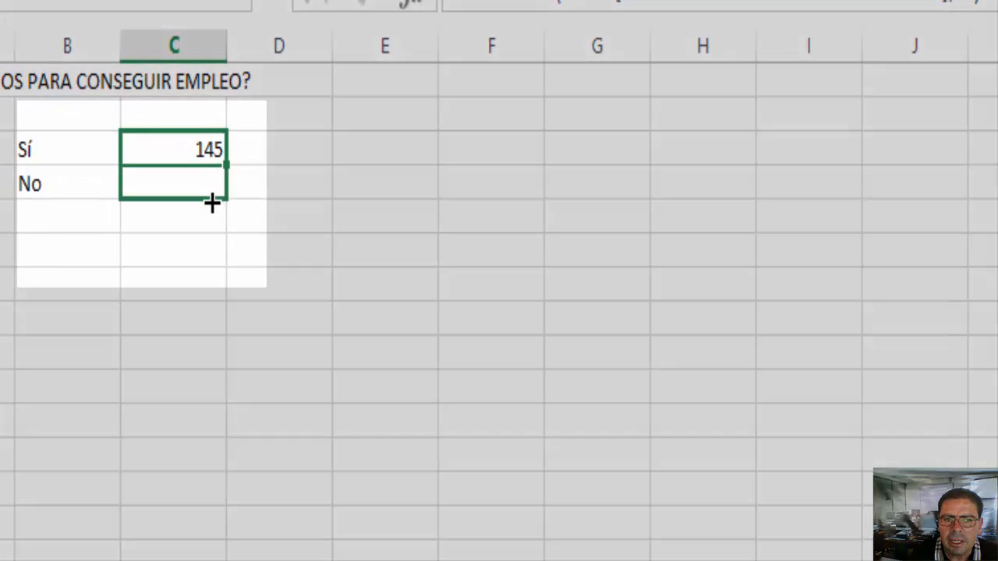
{"action": "left_click_drag", "start_coordinate": [212, 203], "coordinate": [212, 202]}
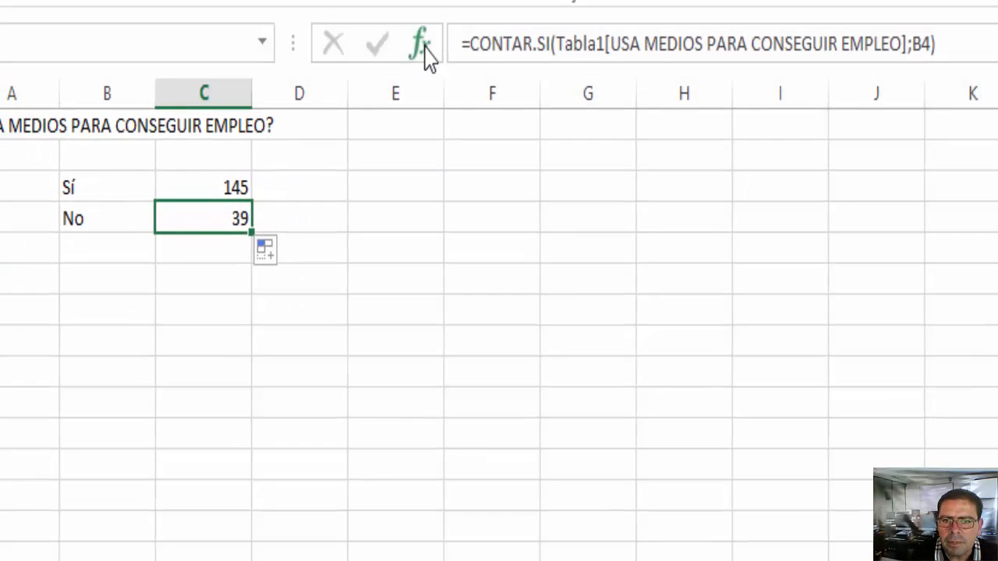
- Review the range and criterion arguments of the CONTAR.SI formula in C4 and accept them unchanged
{"action": "left_click", "coordinate": [407, 2]}
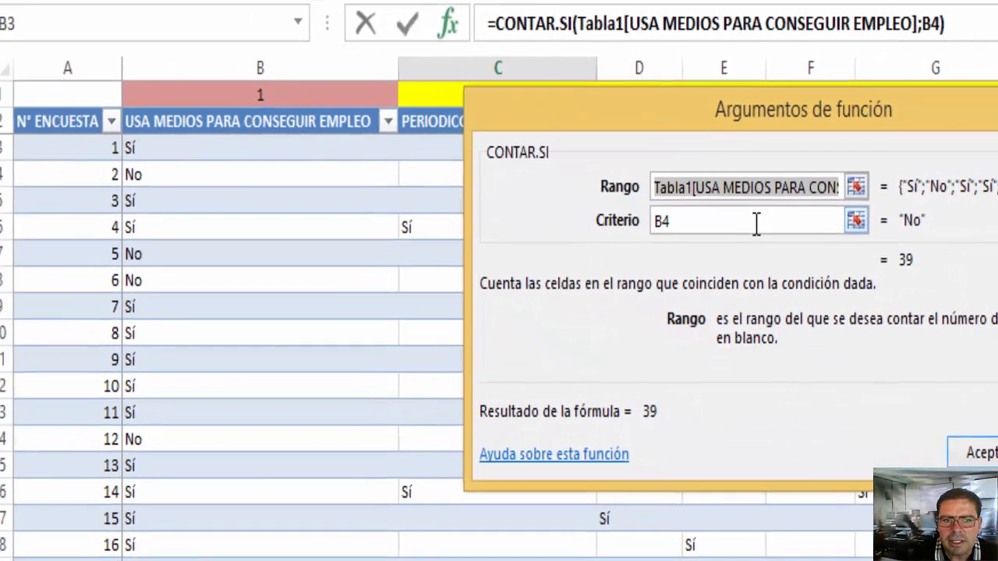
{"action": "left_click", "coordinate": [745, 251]}
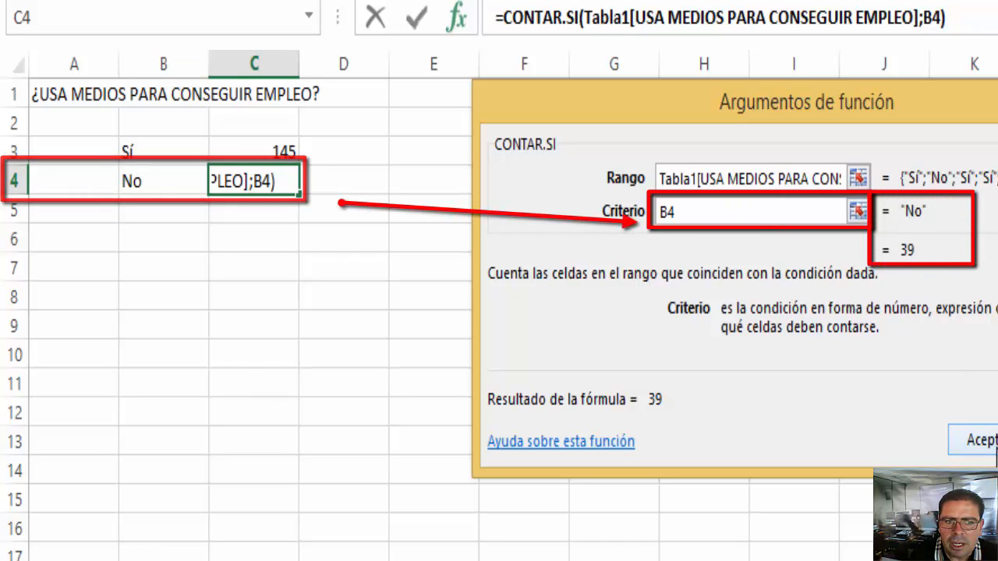
{"action": "left_click", "coordinate": [971, 440]}
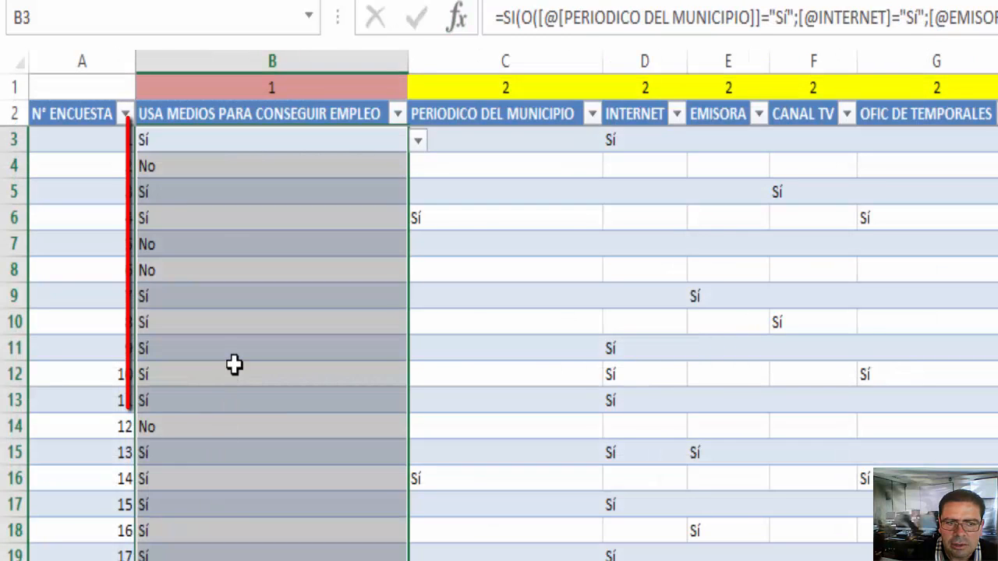
- Check the combined Sí and No counts in C3:C4 against the last survey number in the DATA table
{"action": "scroll", "coordinate": [235, 365], "scroll_direction": "down", "scroll_amount": 13}
{"action": "scroll", "coordinate": [244, 381], "scroll_direction": "down", "scroll_amount": 9}
{"action": "scroll", "coordinate": [244, 386], "scroll_direction": "up", "scroll_amount": 9}
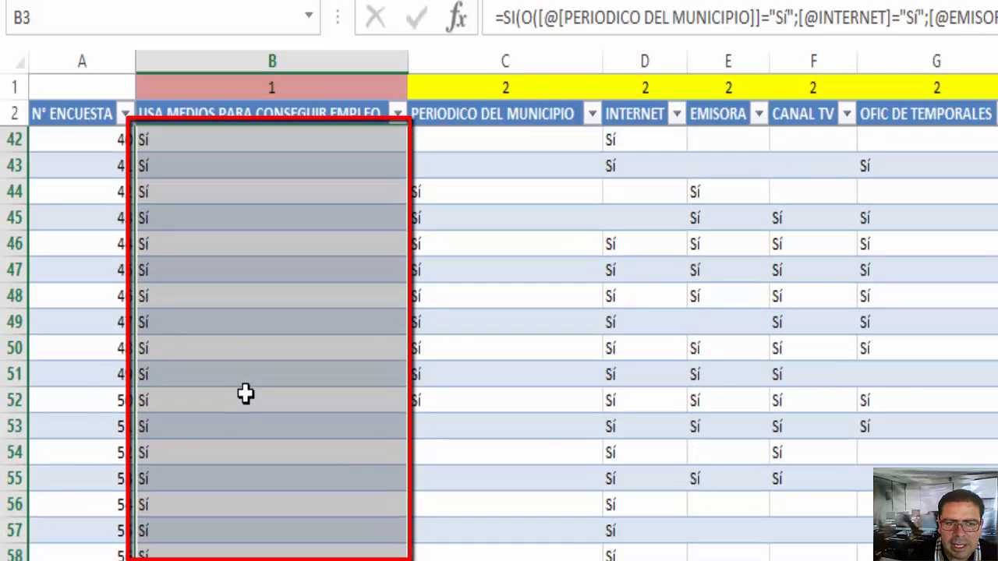
{"action": "scroll", "coordinate": [244, 389], "scroll_direction": "down", "scroll_amount": 17}
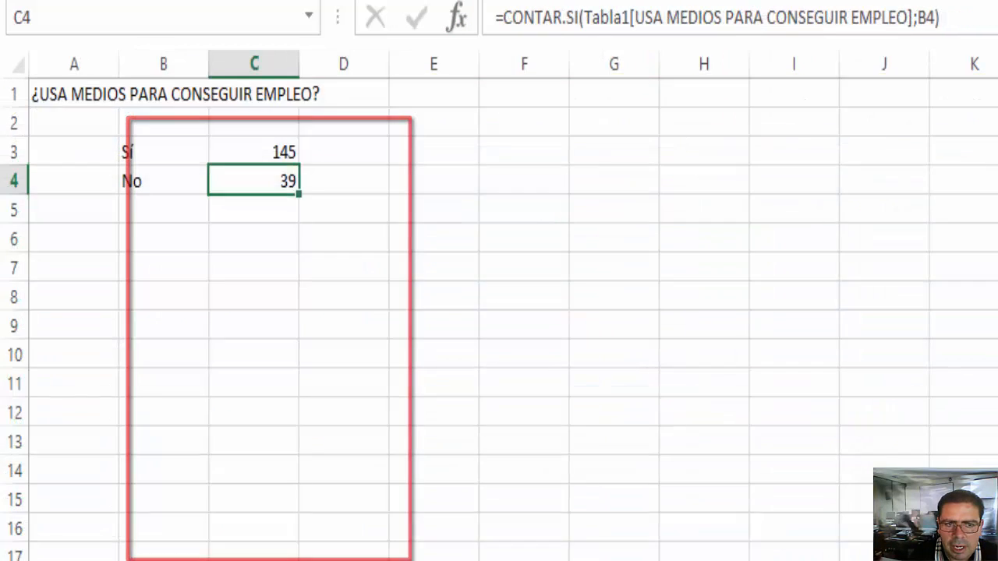
{"action": "left_click_drag", "start_coordinate": [268, 153], "coordinate": [267, 173]}
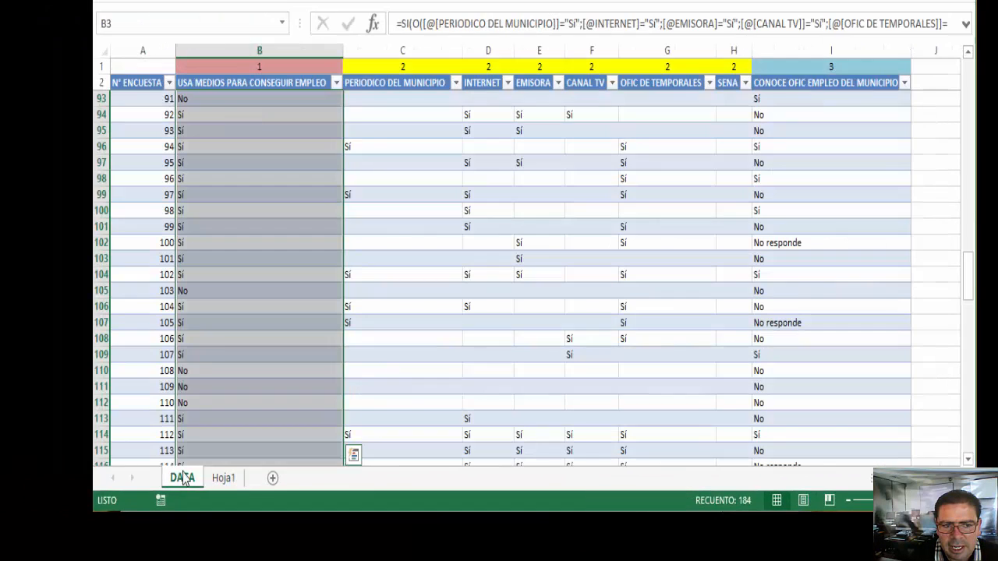
{"action": "scroll", "coordinate": [219, 340], "scroll_direction": "down", "scroll_amount": 16}
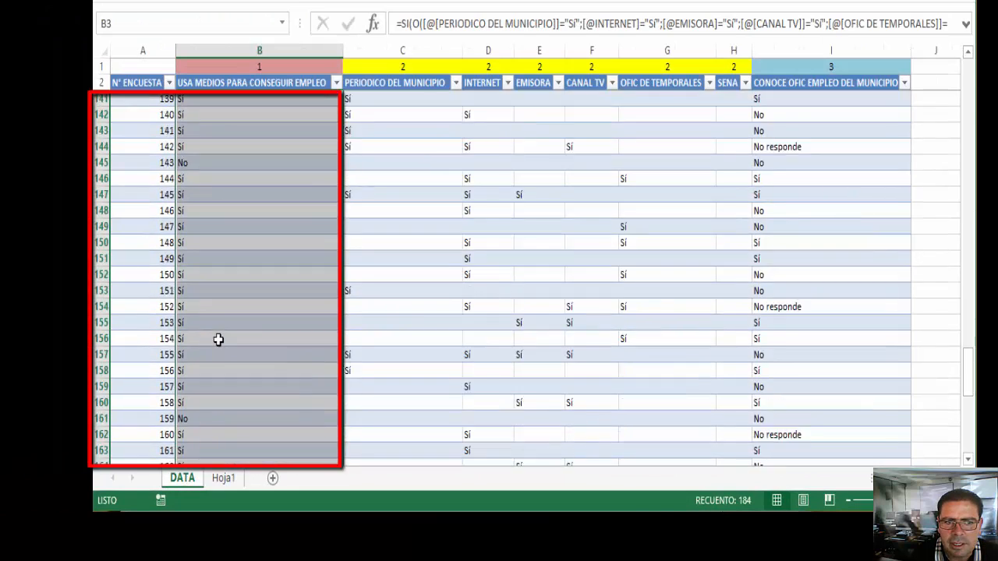
{"action": "scroll", "coordinate": [219, 340], "scroll_direction": "down", "scroll_amount": 11}
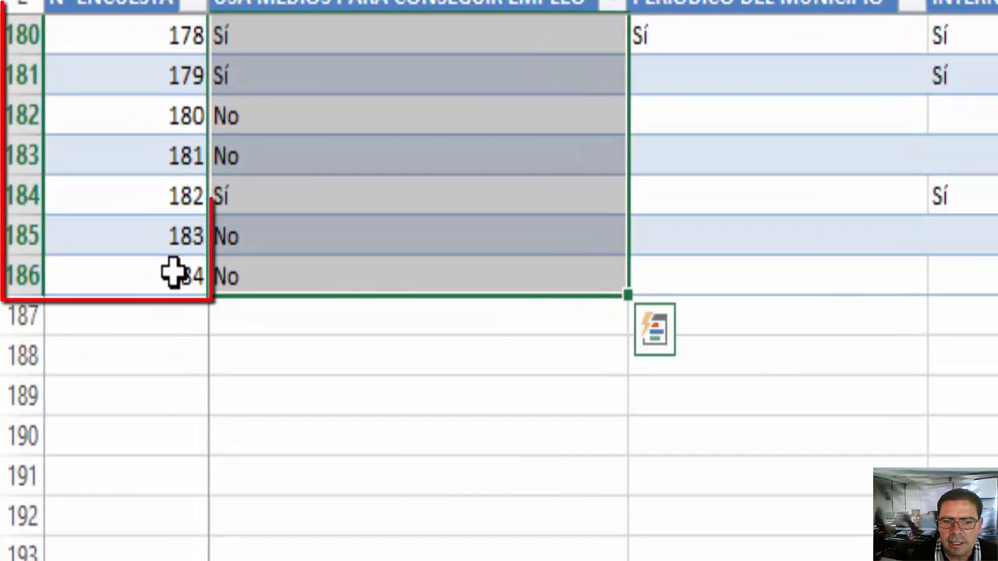
{"action": "left_click", "coordinate": [173, 273]}
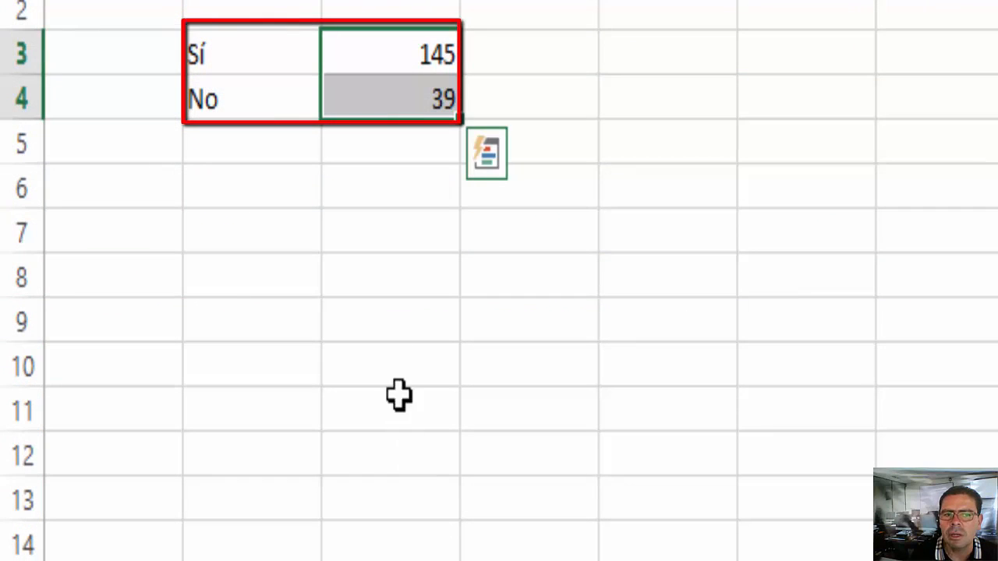
- Move the question title ¿USA MEDIOS PARA CONSEGUIR EMPLEO? from A1 to C2, directly above the counts
{"action": "left_click", "coordinate": [395, 100]}
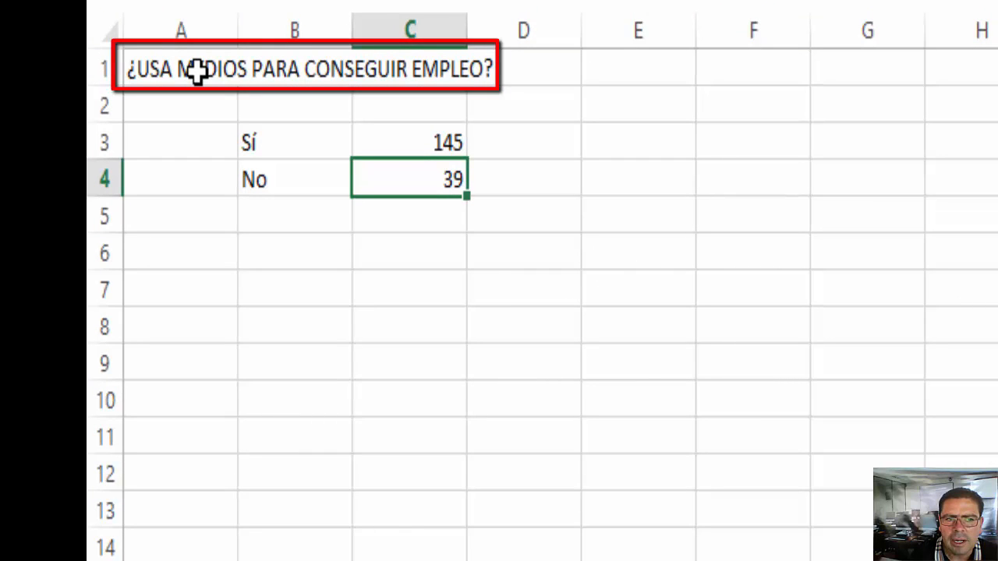
{"action": "left_click", "coordinate": [196, 71]}
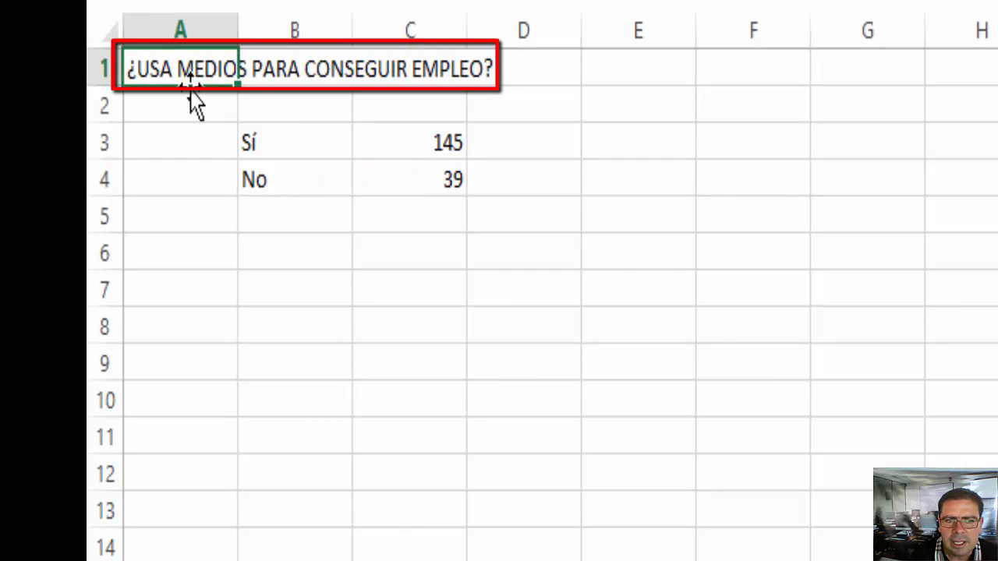
{"action": "left_click_drag", "start_coordinate": [194, 86], "coordinate": [443, 134]}
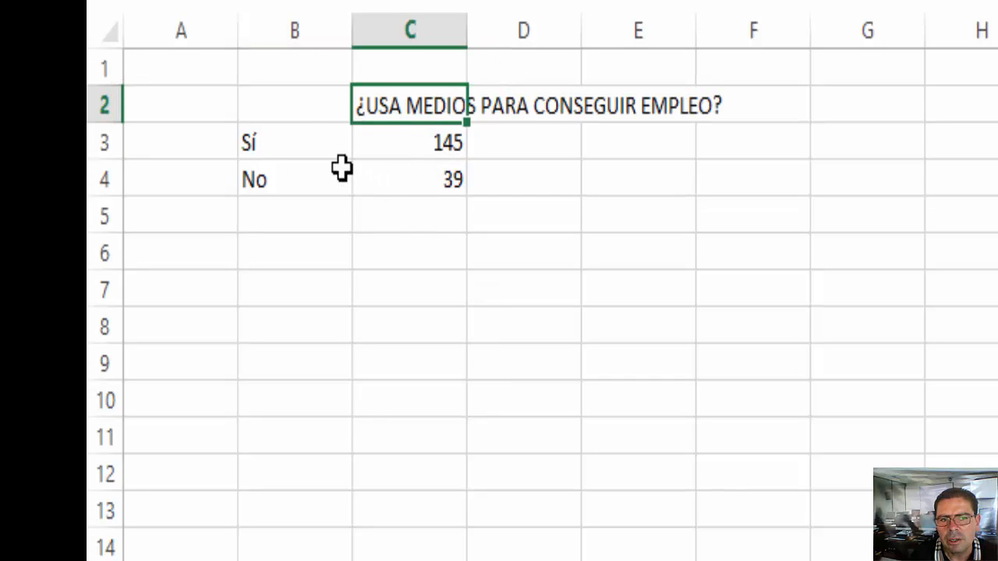
- Insert a basic 2D pie chart from B2:C4 and place it just below and beside the summary counts
{"action": "mouse_move", "coordinate": [294, 105]}
{"action": "left_mouse_down"}
{"action": "mouse_move", "coordinate": [403, 181]}
{"action": "mouse_move", "coordinate": [425, 173]}
{"action": "left_mouse_up"}
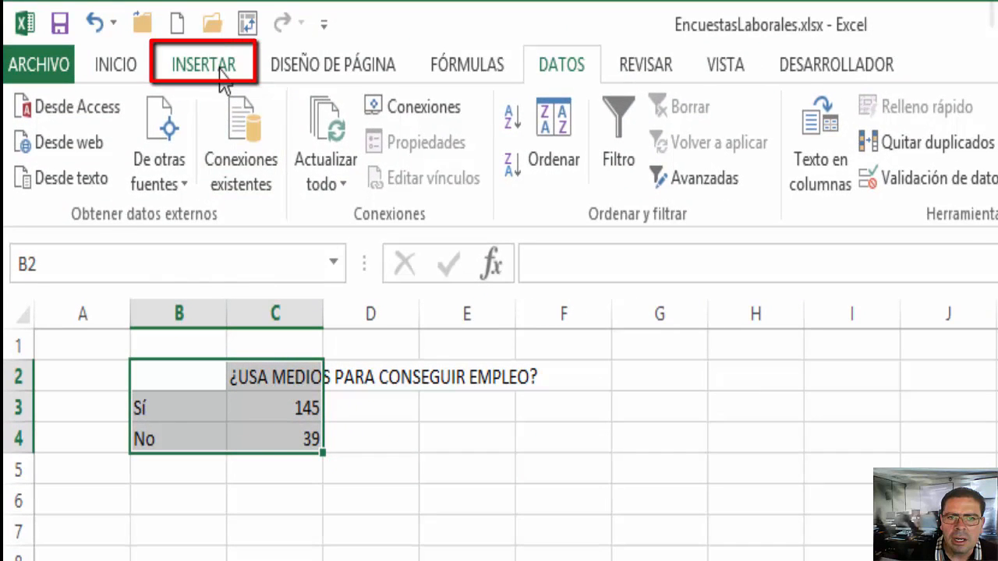
{"action": "left_click", "coordinate": [221, 75]}
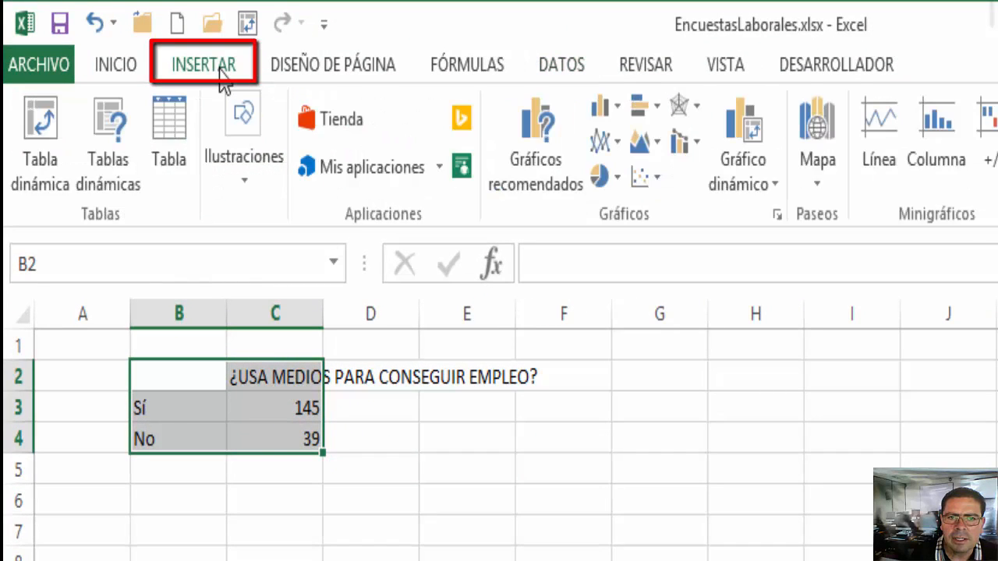
{"action": "left_click", "coordinate": [623, 190]}
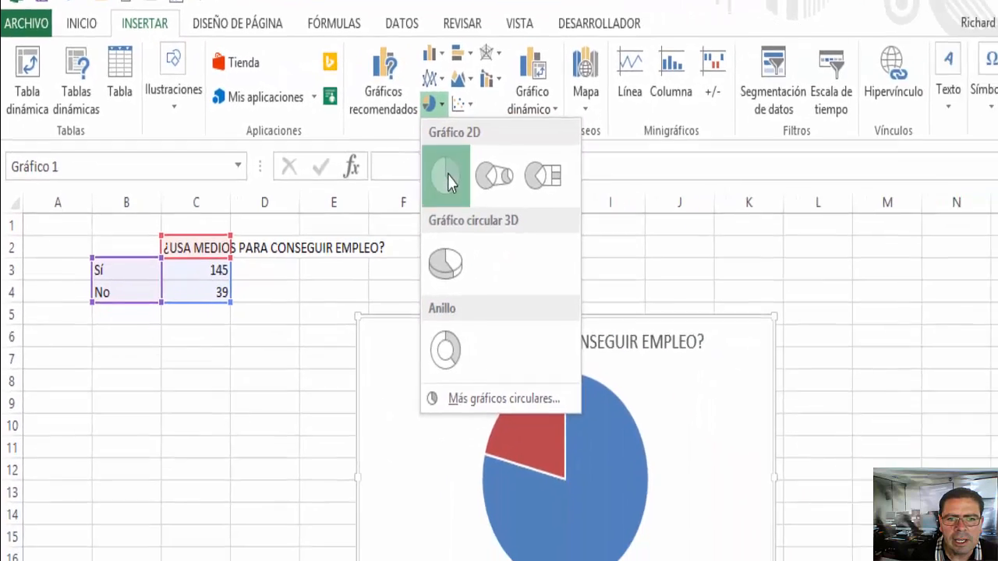
{"action": "left_click", "coordinate": [624, 278]}
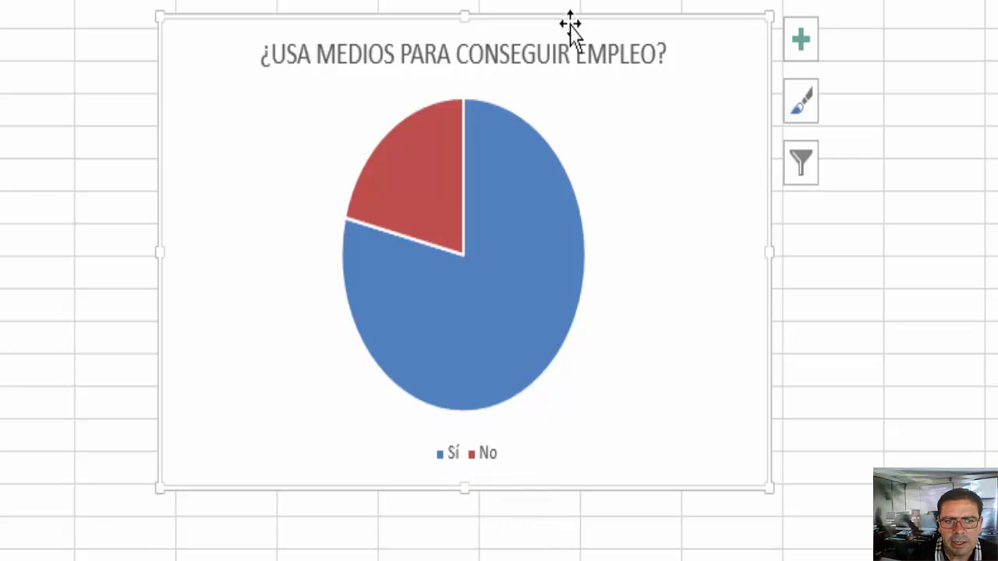
{"action": "left_click_drag", "start_coordinate": [570, 27], "coordinate": [494, 191]}
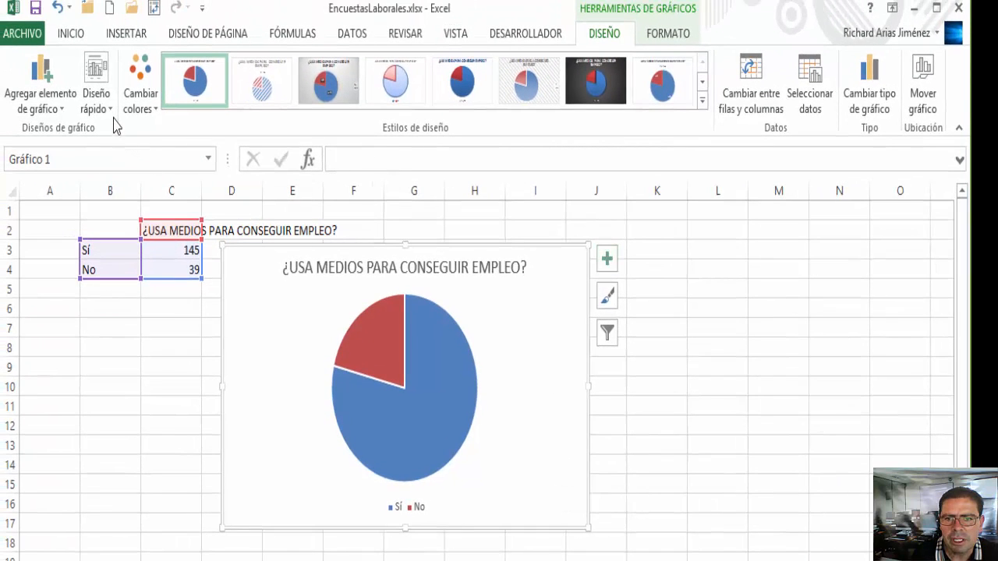
- Compare the tools available with the pie chart deselected and selected, view its design and format tools, and open the quick layout choices
{"action": "left_click", "coordinate": [685, 344]}
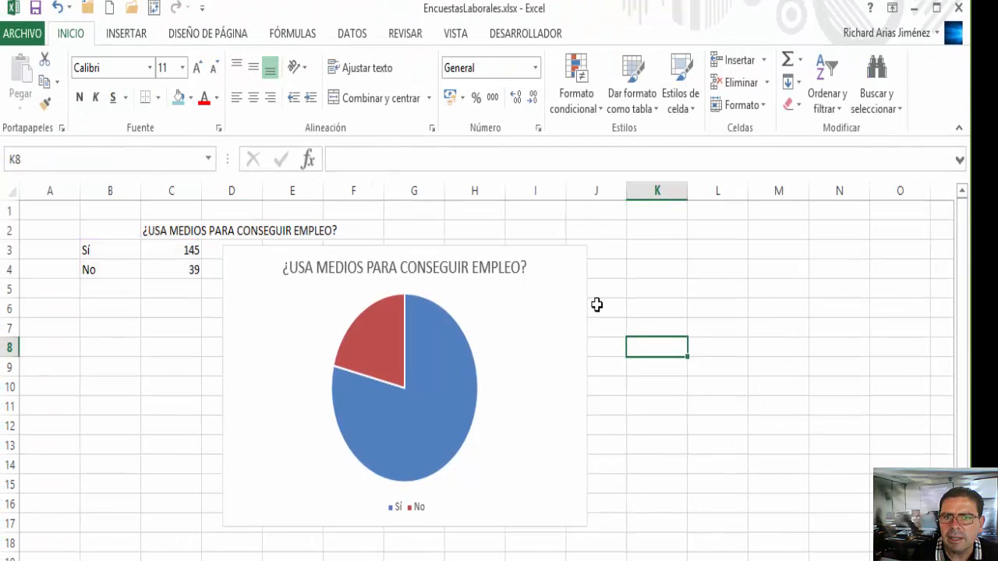
{"action": "left_click", "coordinate": [585, 301]}
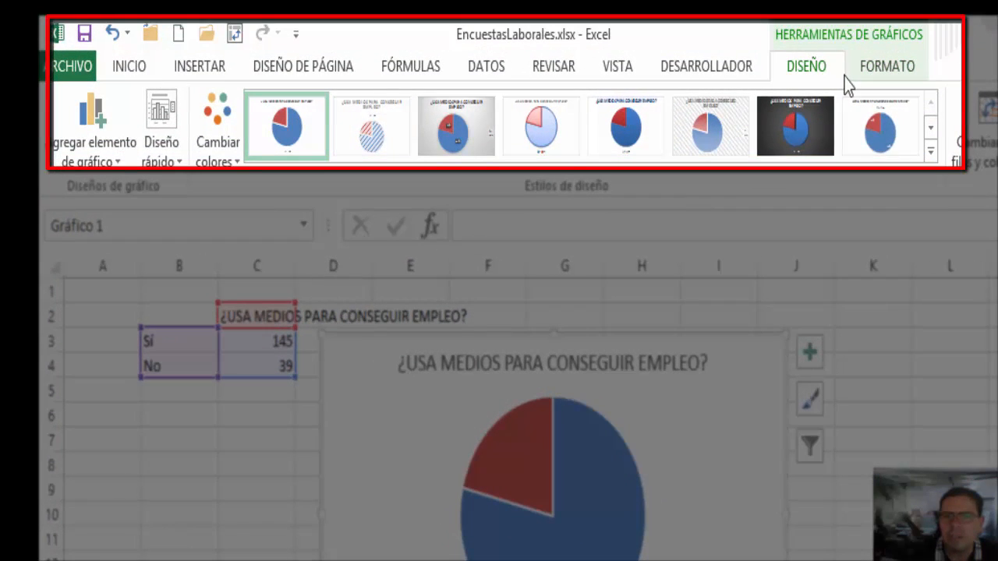
{"action": "left_click", "coordinate": [942, 515]}
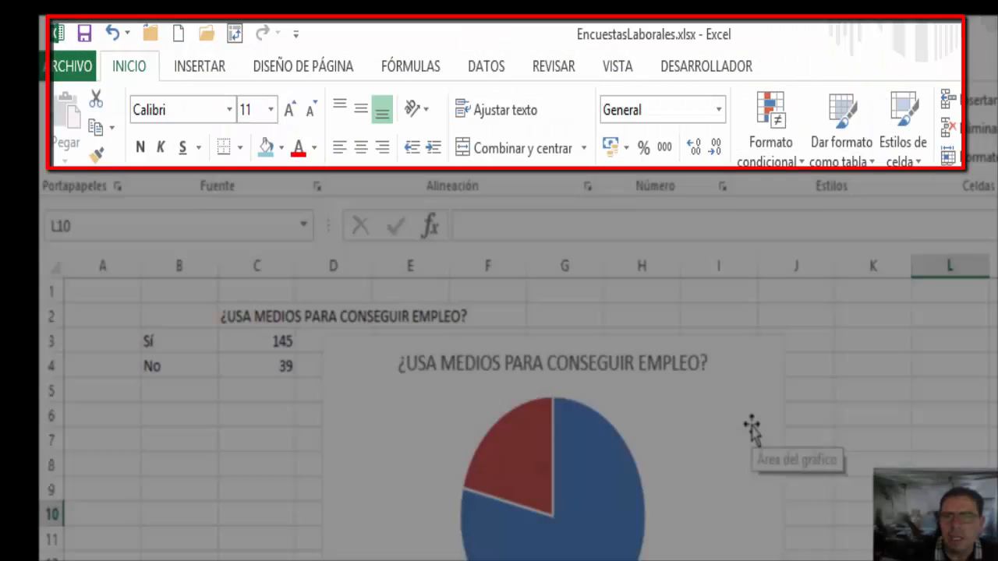
{"action": "left_click", "coordinate": [751, 428]}
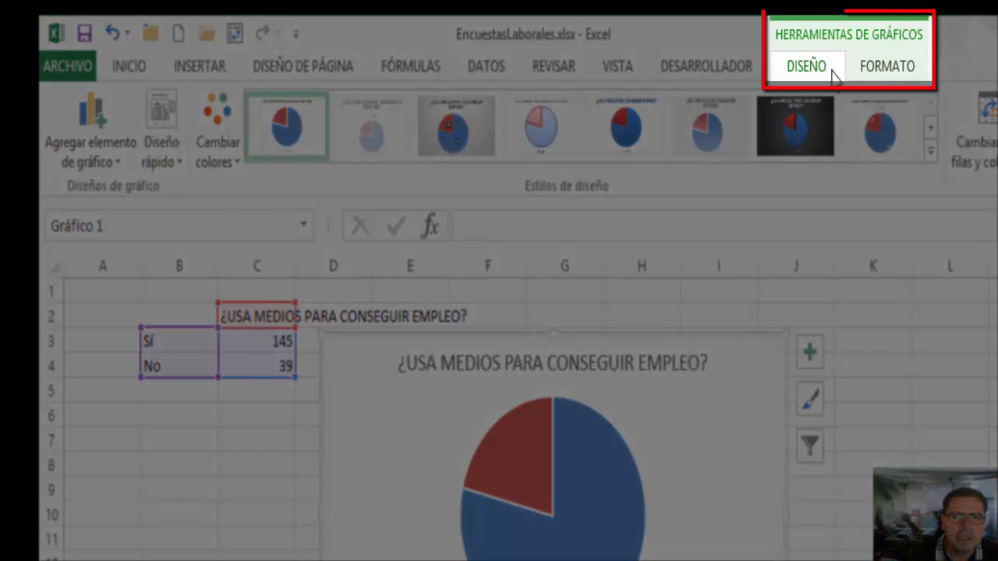
{"action": "left_click", "coordinate": [879, 72]}
{"action": "left_click", "coordinate": [821, 72]}
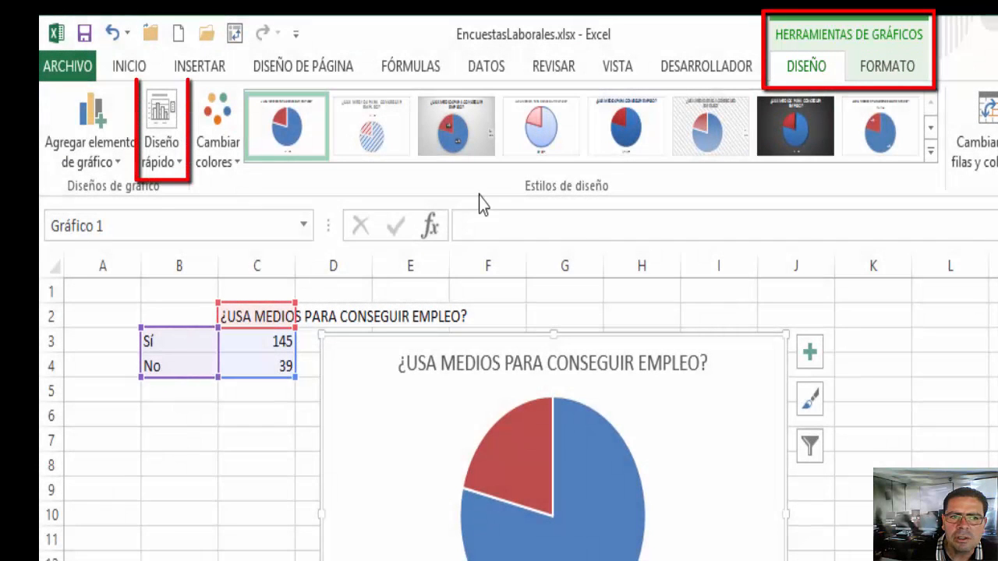
{"action": "left_click", "coordinate": [178, 165]}
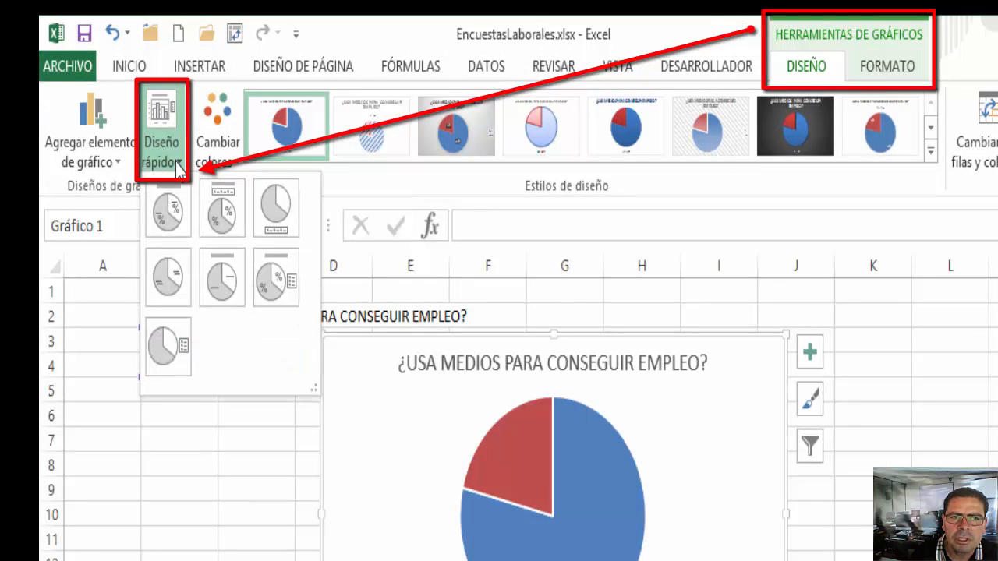
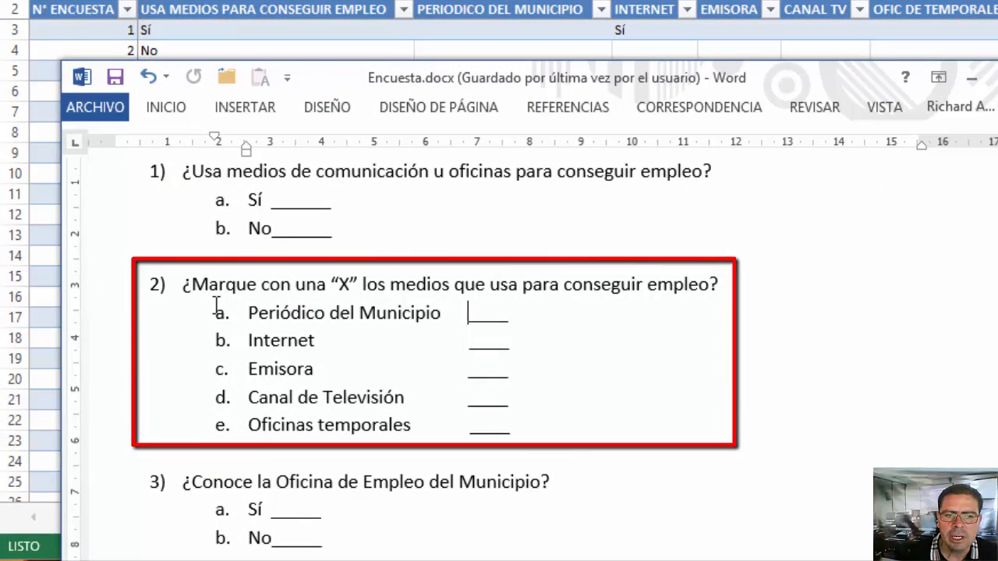
- Highlight question 2 in the Word survey and reposition the document to compare its options with the DATA table's column headings
{"action": "left_click_drag", "start_coordinate": [186, 292], "coordinate": [725, 282]}
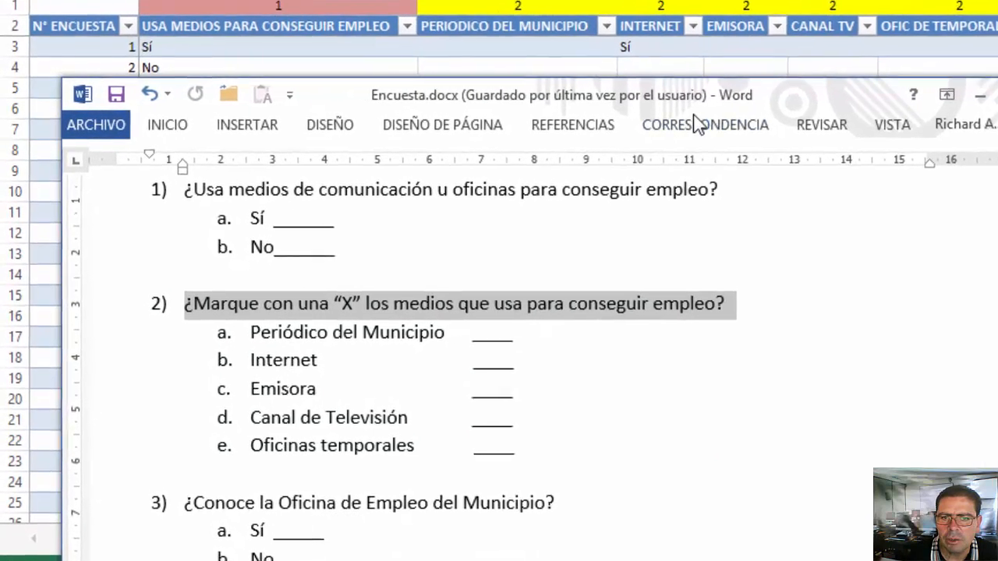
{"action": "mouse_move", "coordinate": [704, 91]}
{"action": "left_mouse_down"}
{"action": "mouse_move", "coordinate": [713, 126]}
{"action": "mouse_move", "coordinate": [751, 98]}
{"action": "left_mouse_up"}
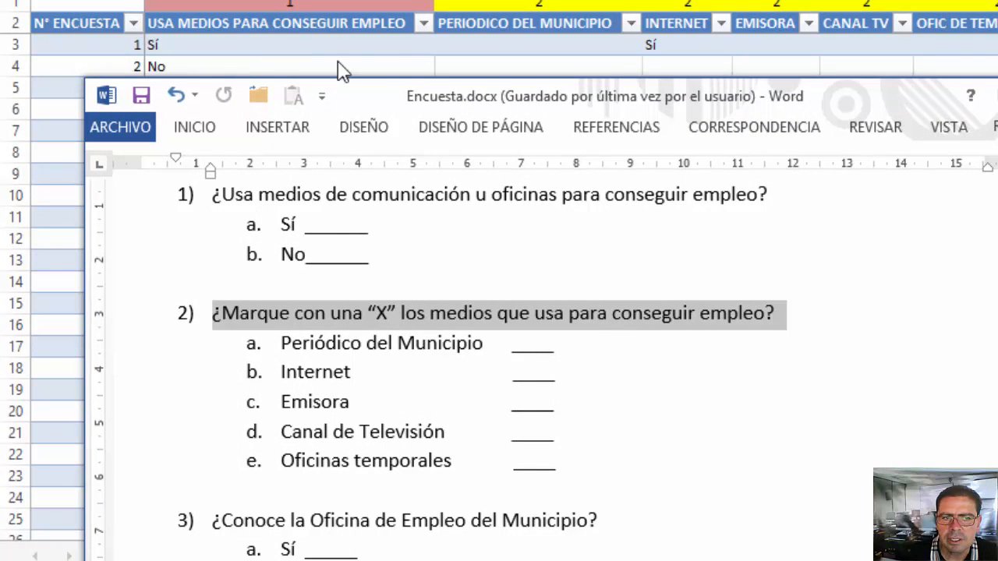
{"action": "mouse_move", "coordinate": [802, 98]}
{"action": "left_mouse_down"}
{"action": "mouse_move", "coordinate": [808, 164]}
{"action": "mouse_move", "coordinate": [811, 142]}
{"action": "left_mouse_up"}
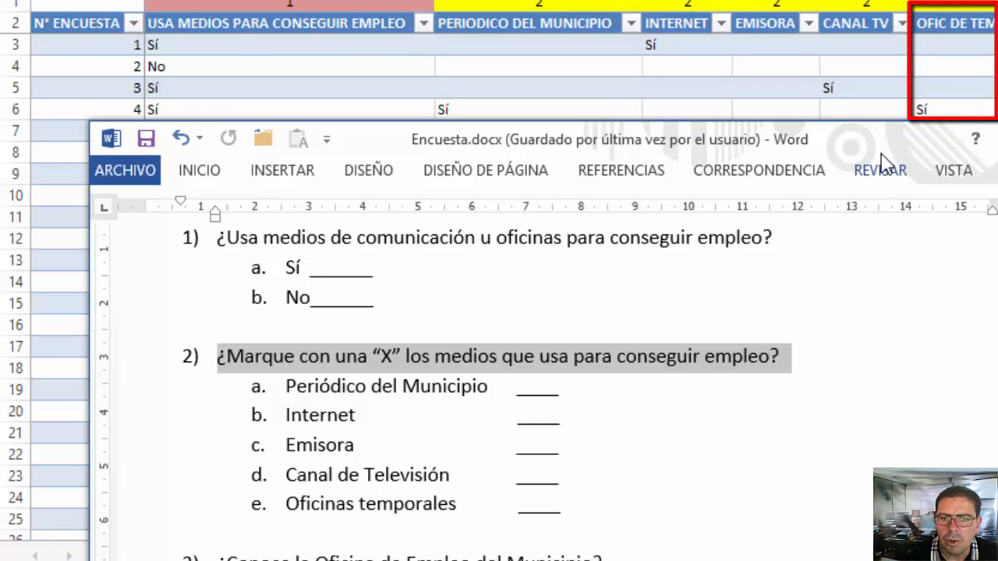
{"action": "mouse_move", "coordinate": [874, 133]}
{"action": "left_mouse_down"}
{"action": "mouse_move", "coordinate": [874, 142]}
{"action": "mouse_move", "coordinate": [889, 126]}
{"action": "mouse_move", "coordinate": [897, 134]}
{"action": "mouse_move", "coordinate": [906, 126]}
{"action": "left_mouse_up"}
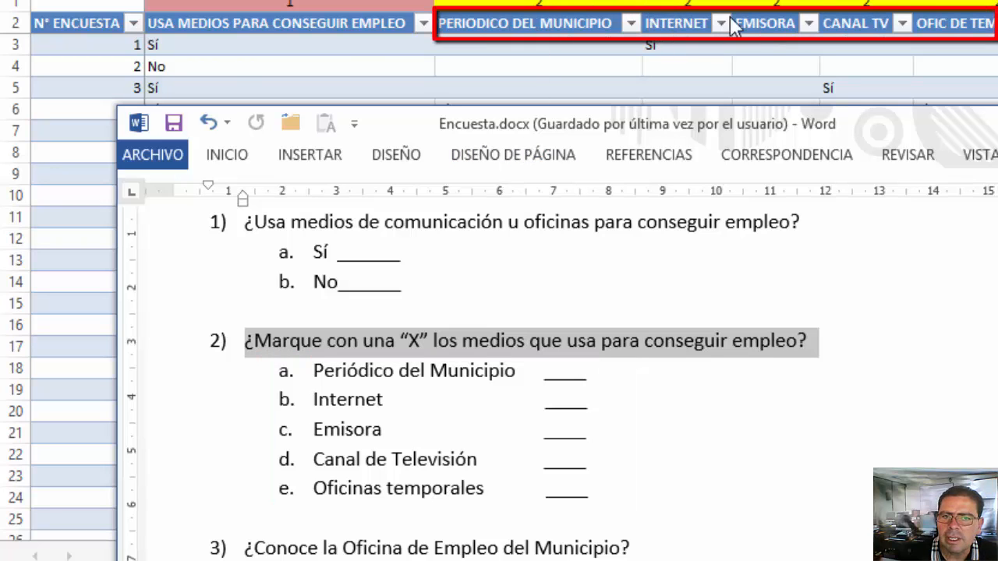
{"action": "left_click_drag", "start_coordinate": [650, 117], "coordinate": [657, 186]}
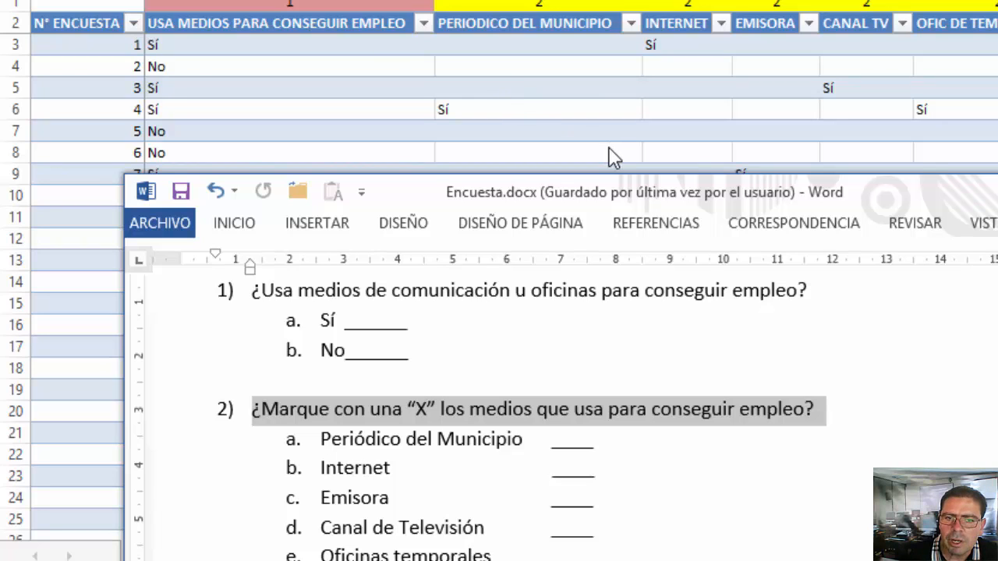
- Switch to Excel and select all data in the PERIODICO DEL MUNICIPIO column of the DATA table
{"action": "key", "text": "alt+Tab"}
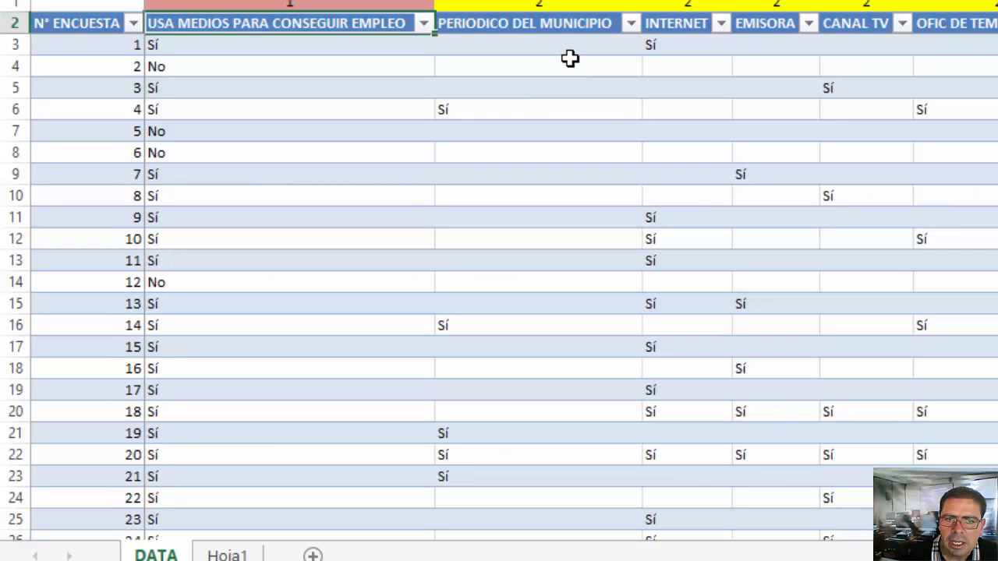
{"action": "left_click", "coordinate": [567, 24]}
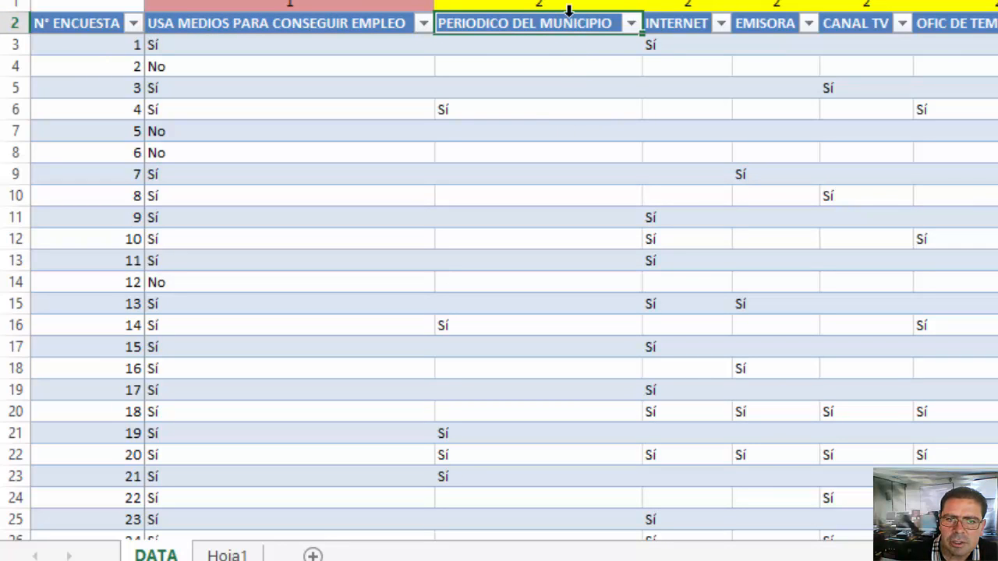
{"action": "left_click", "coordinate": [568, 10]}
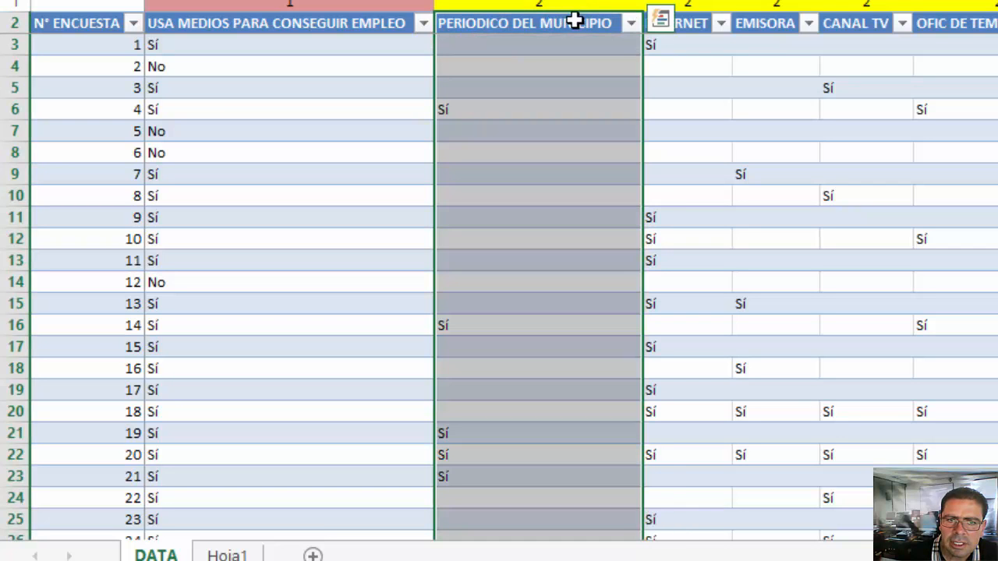
- Replace all blank cells in the question 2 data, from the PERIODICO DEL MUNICIPIO column through SENA, with No
{"action": "left_click", "coordinate": [575, 26]}
{"action": "left_click", "coordinate": [574, 42]}
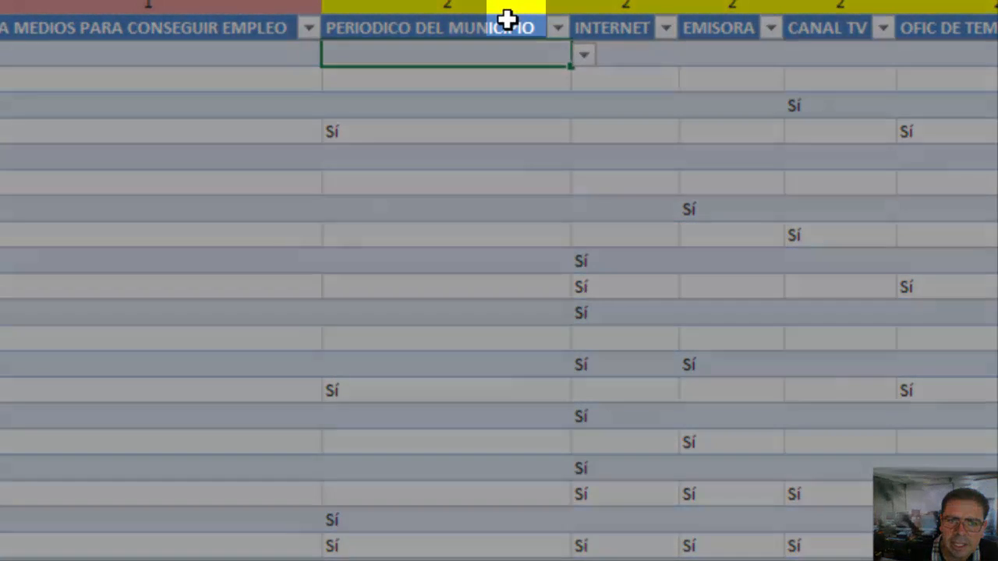
{"action": "left_click", "coordinate": [589, 12]}
{"action": "left_click_drag", "start_coordinate": [514, 14], "coordinate": [945, 116]}
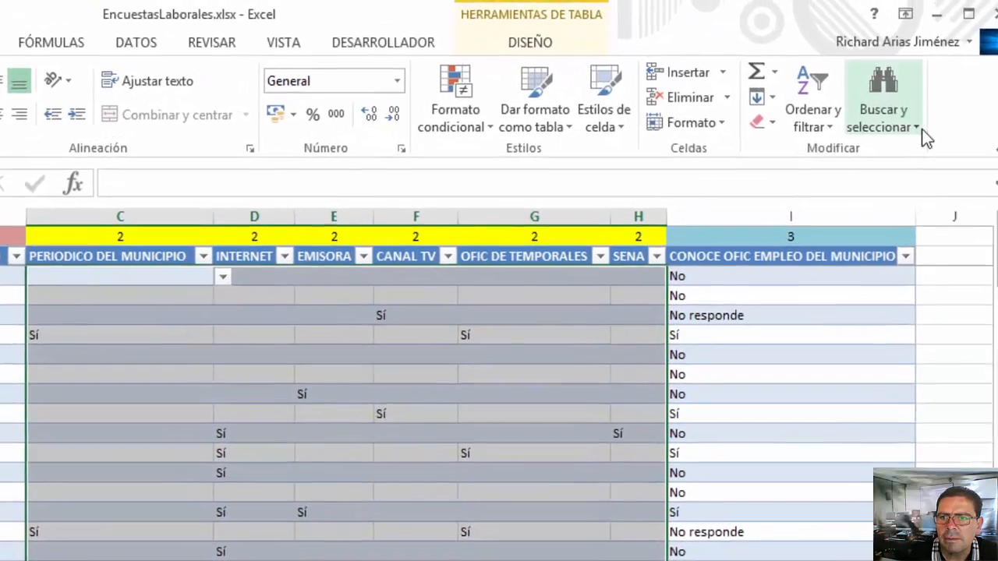
{"action": "left_click", "coordinate": [967, 98]}
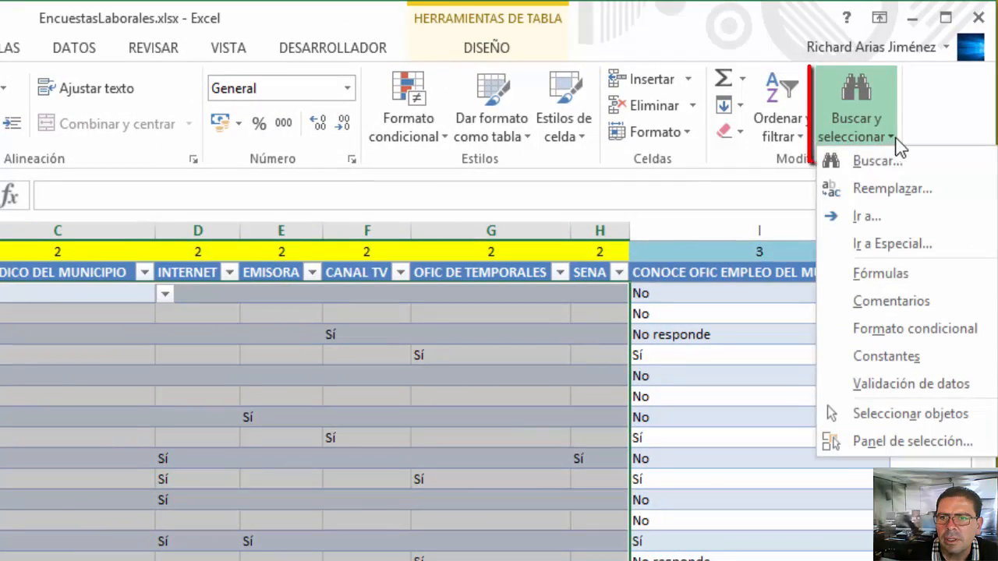
{"action": "left_click", "coordinate": [892, 187]}
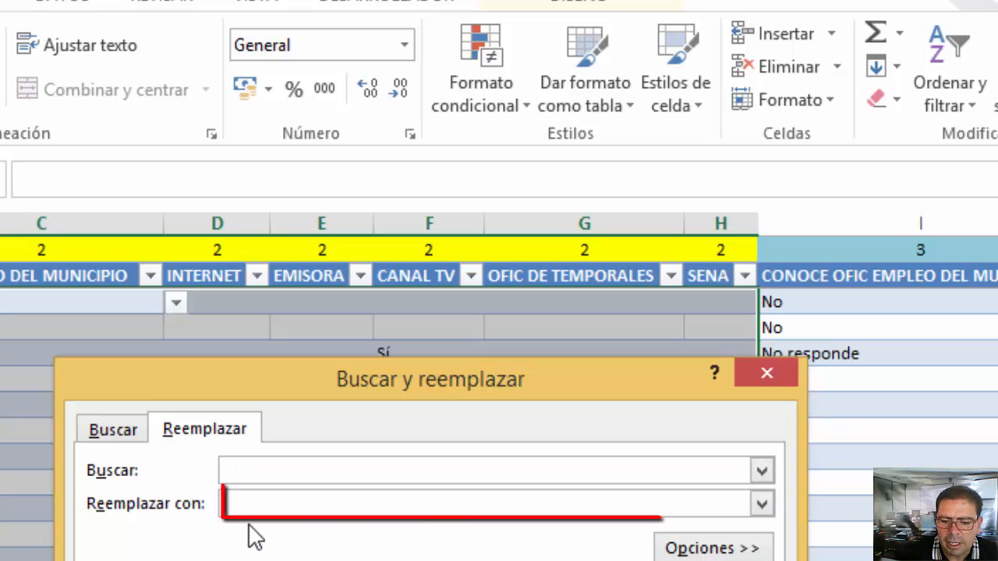
{"action": "type", "text": "No"}
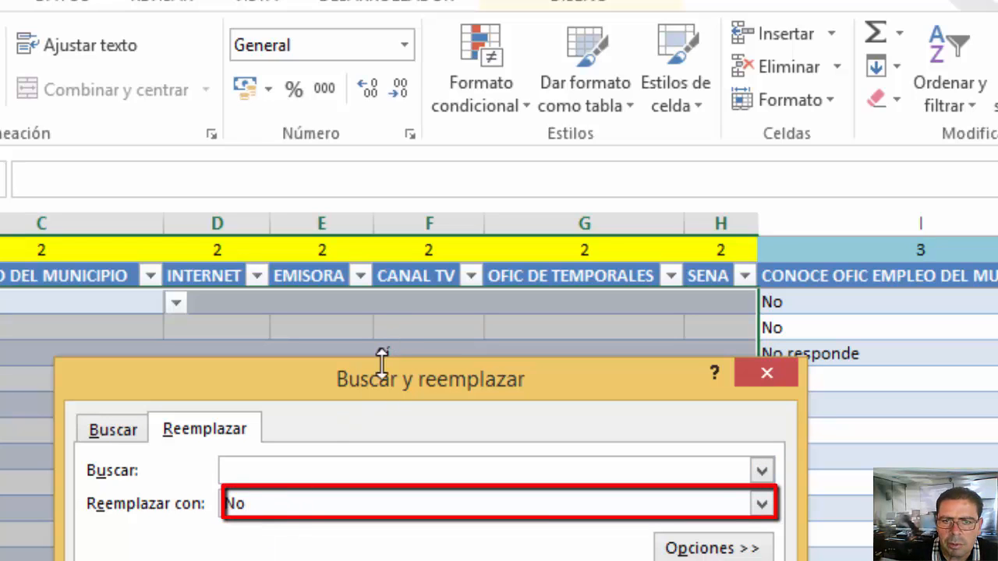
{"action": "left_click_drag", "start_coordinate": [393, 379], "coordinate": [352, 401]}
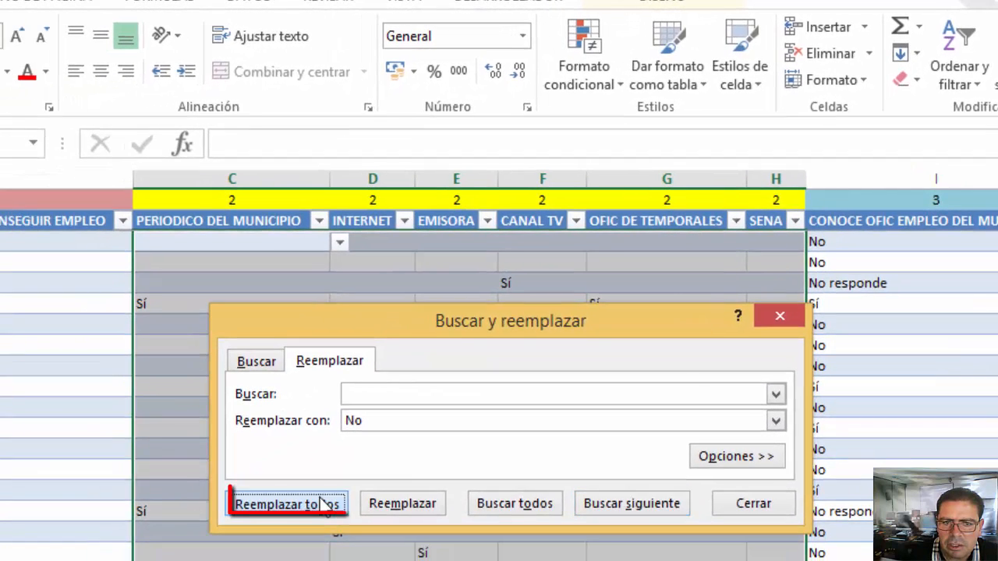
{"action": "left_click", "coordinate": [323, 504]}
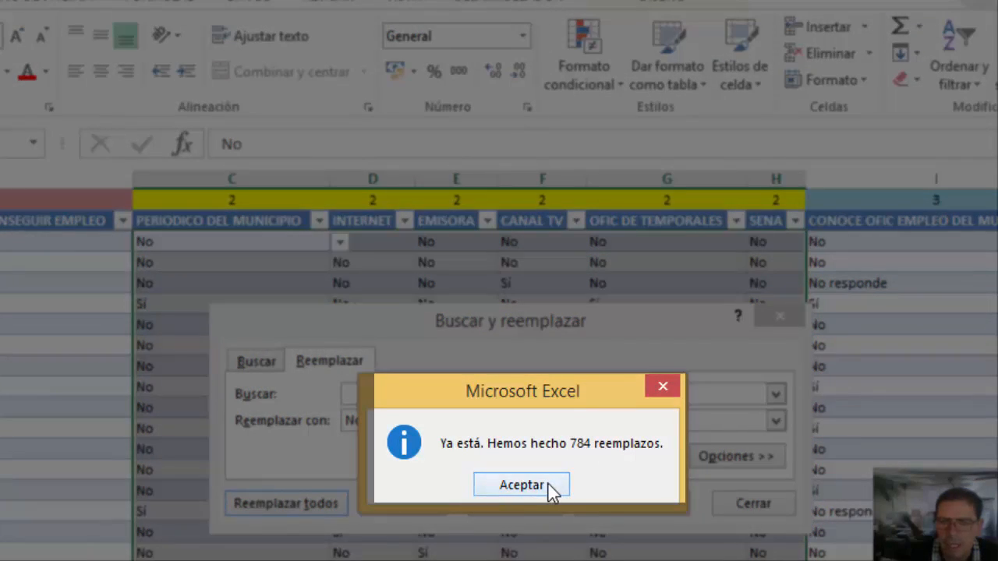
{"action": "left_click", "coordinate": [550, 485]}
{"action": "left_click", "coordinate": [745, 514]}
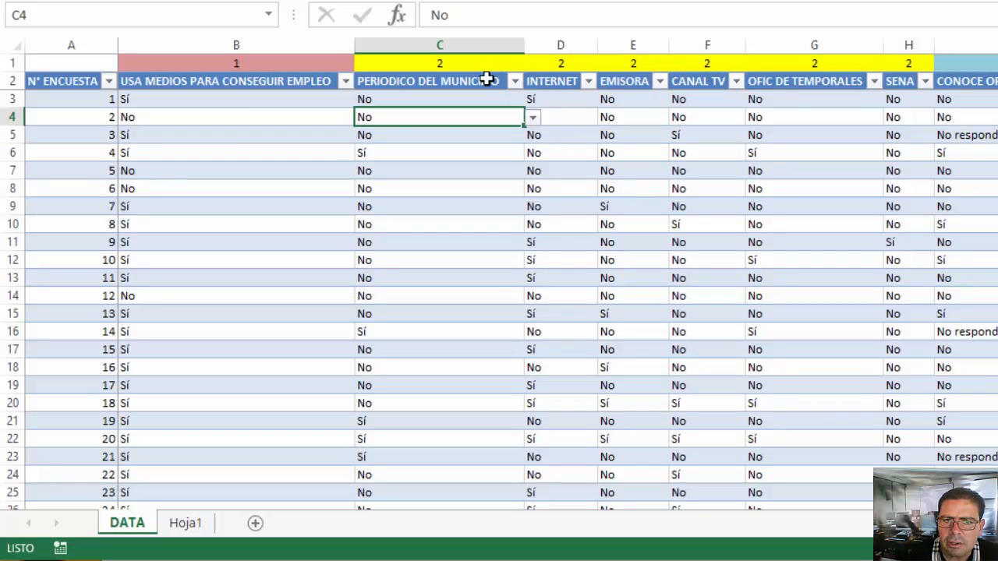
- Add a new worksheet after Hoja1 and copy the six question 2 headings, PERIODICO DEL MUNICIPIO through SENA, from DATA
{"action": "left_click", "coordinate": [199, 525]}
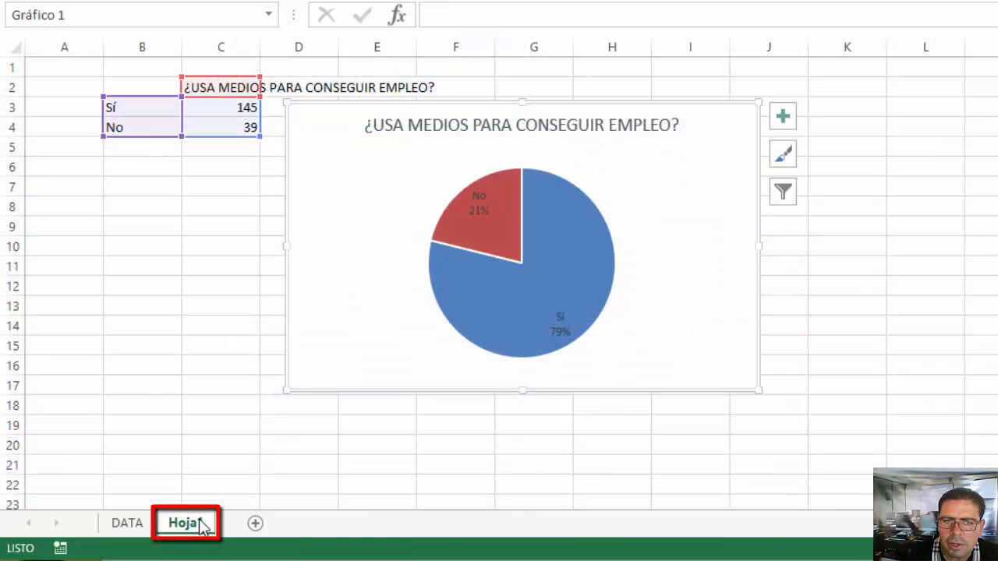
{"action": "left_click", "coordinate": [255, 524]}
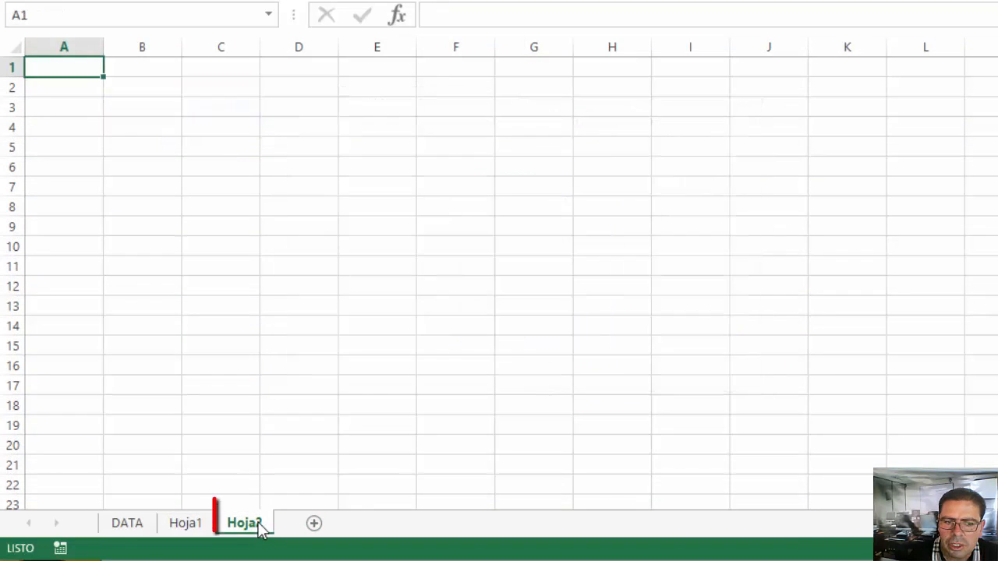
{"action": "left_click", "coordinate": [138, 526]}
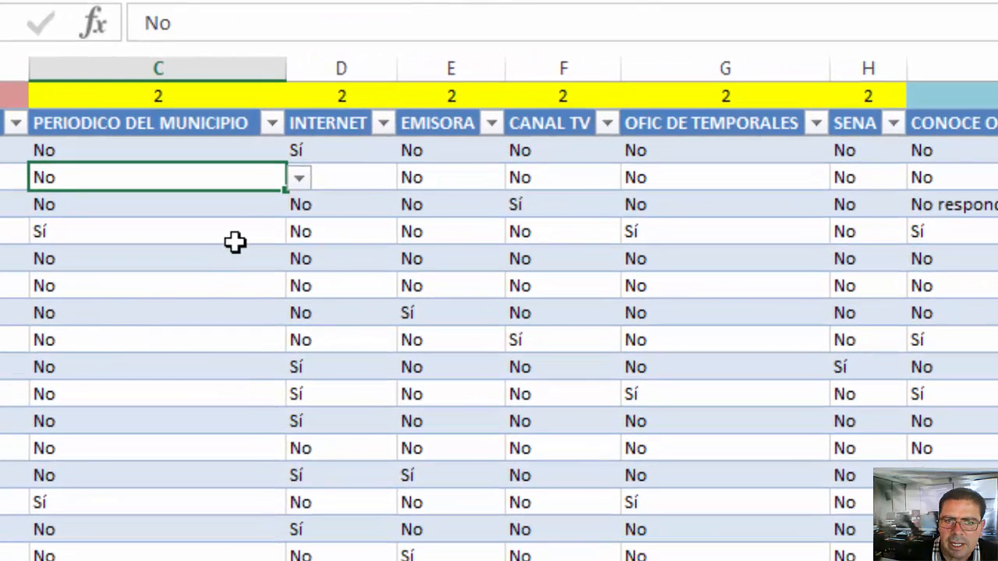
{"action": "left_click", "coordinate": [225, 127]}
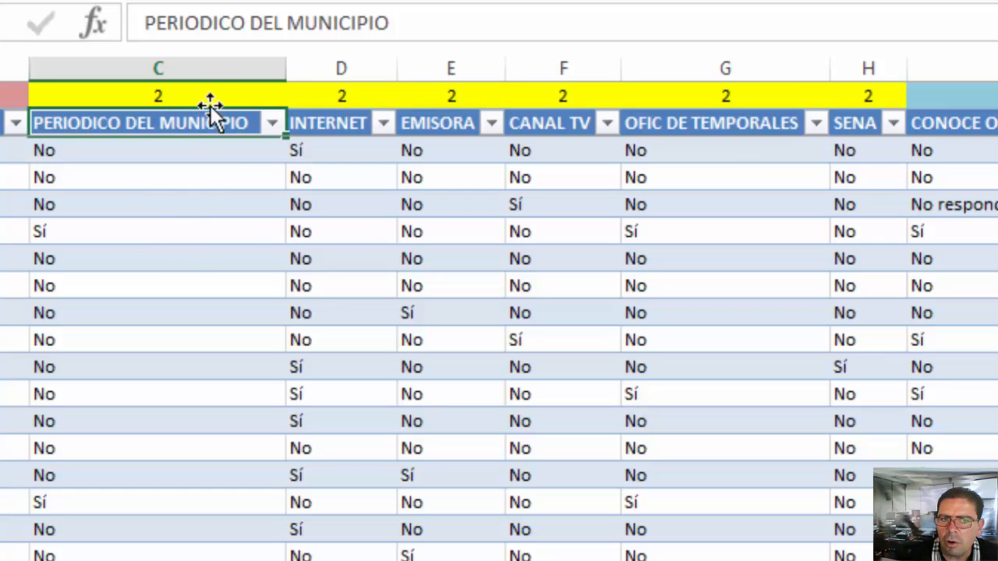
{"action": "left_click_drag", "start_coordinate": [178, 125], "coordinate": [849, 125]}
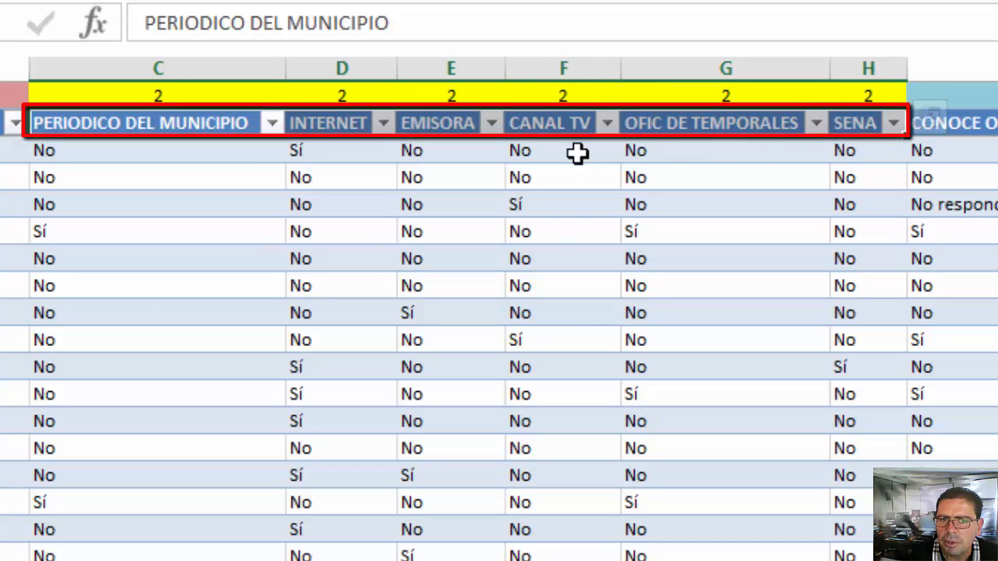
{"action": "right_click", "coordinate": [574, 123]}
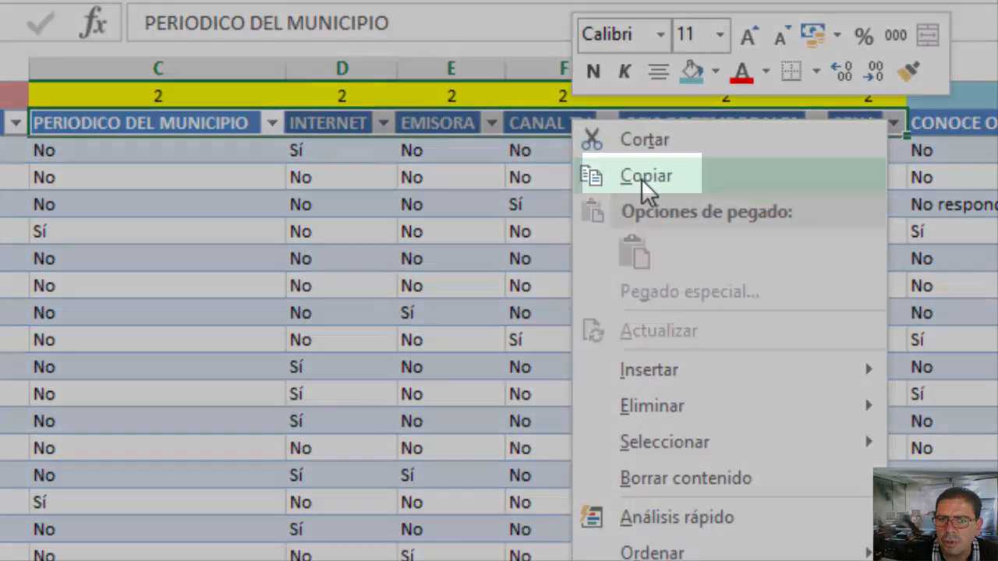
{"action": "left_click", "coordinate": [641, 178]}
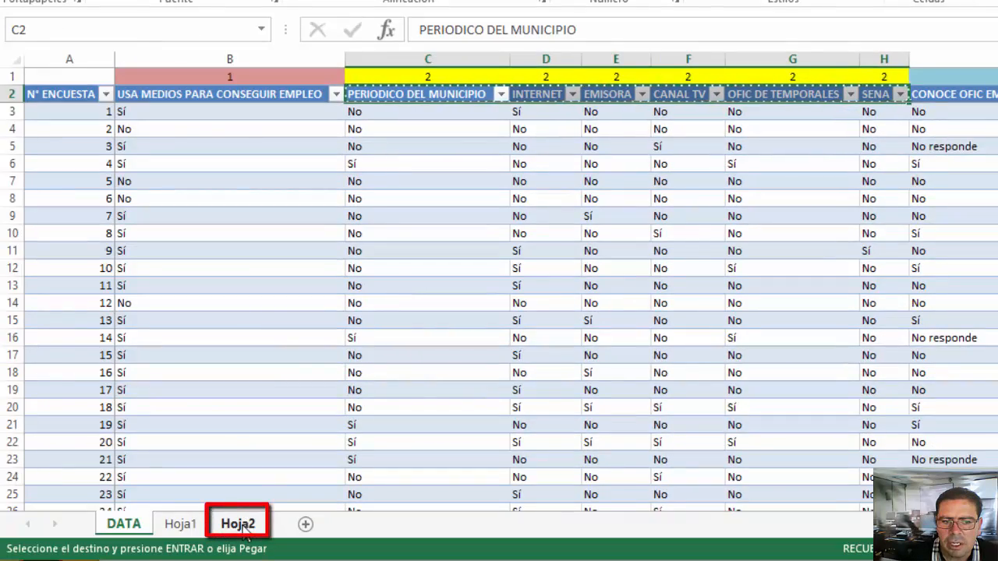
- Paste the copied headings starting at cell B2 of Hoja2 and autofit the column widths to show them in full
{"action": "left_click", "coordinate": [242, 525]}
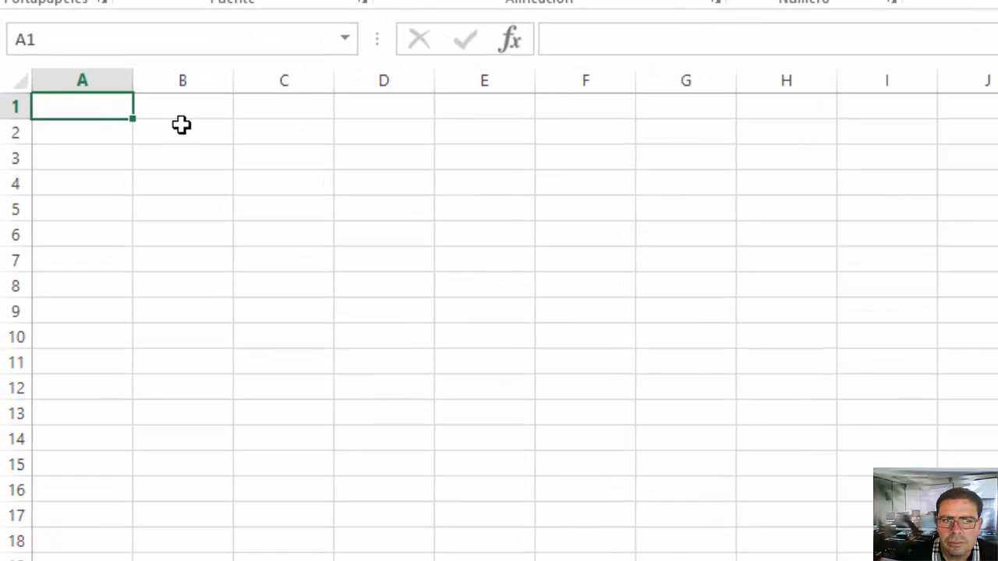
{"action": "right_click", "coordinate": [176, 138]}
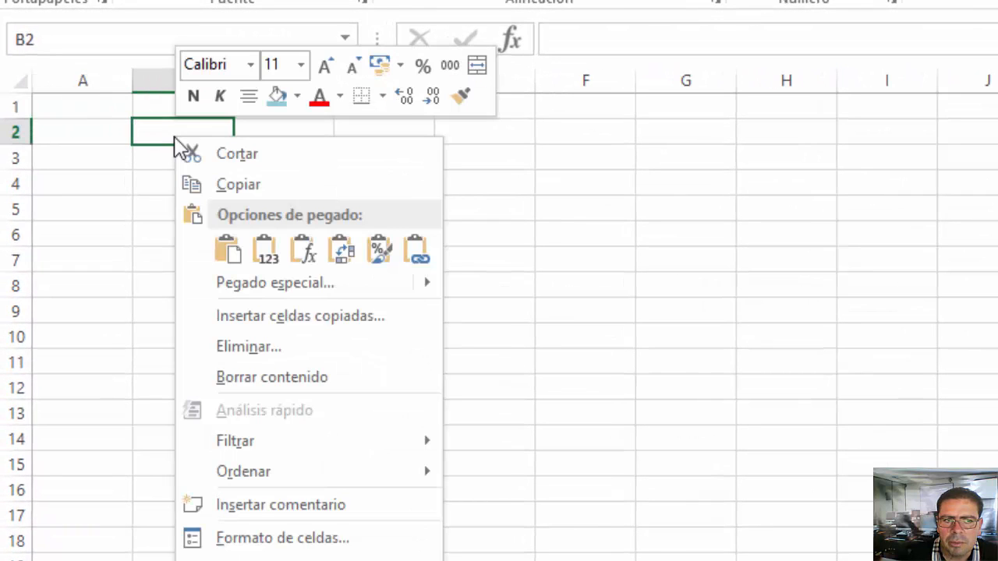
{"action": "left_click", "coordinate": [228, 250]}
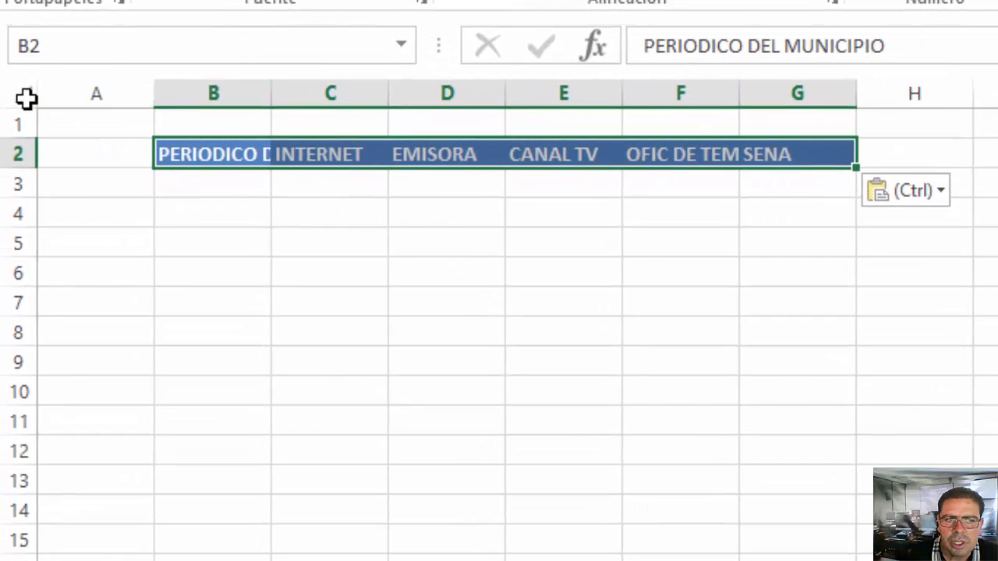
{"action": "left_click", "coordinate": [25, 94]}
{"action": "double_click", "coordinate": [154, 92]}
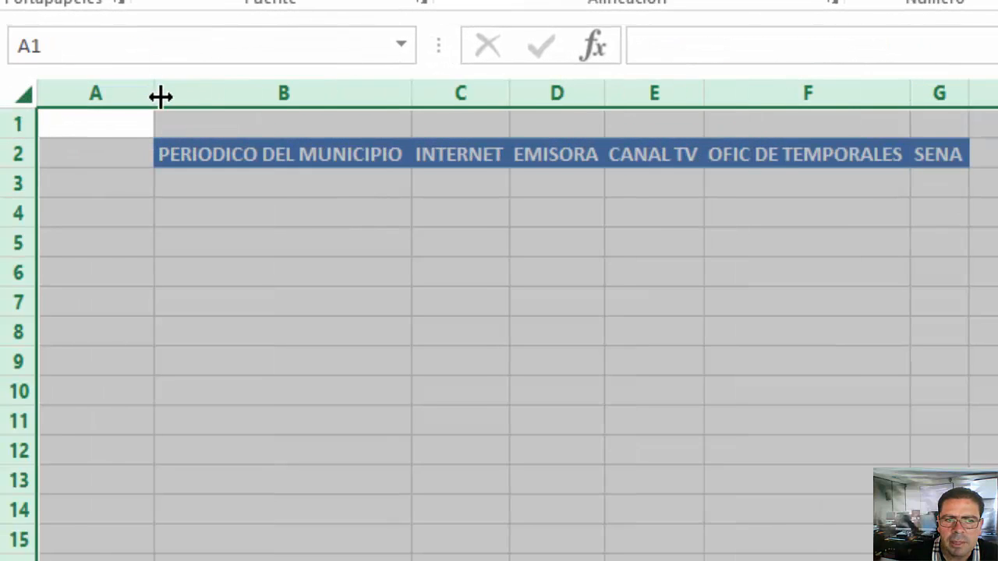
{"action": "left_click", "coordinate": [308, 173]}
- Enter the row labels Sí in A3 and No in A4
{"action": "left_click", "coordinate": [135, 184]}
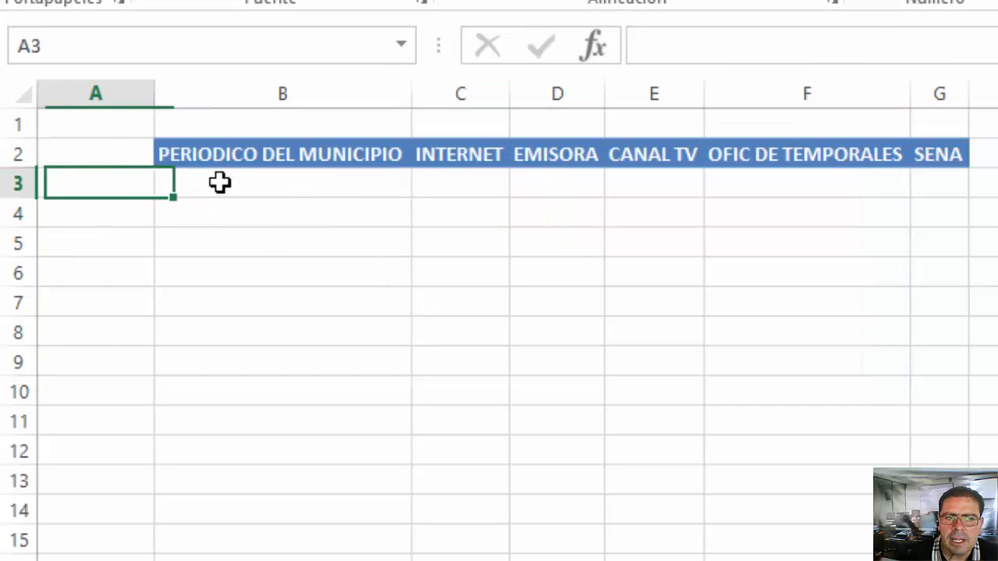
{"action": "type", "text": "S"}
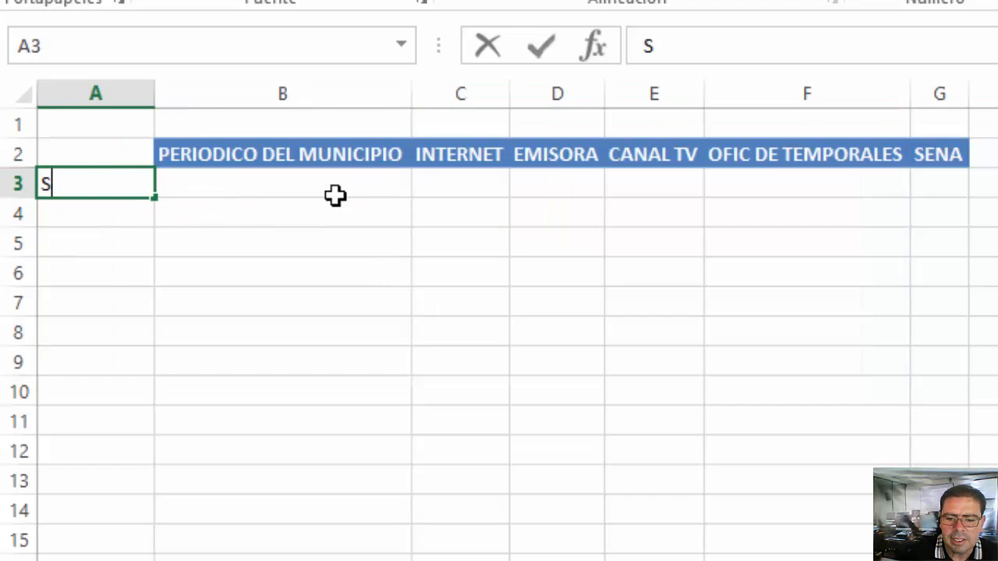
{"action": "type", "text": "í"}
{"action": "key", "text": "Return"}
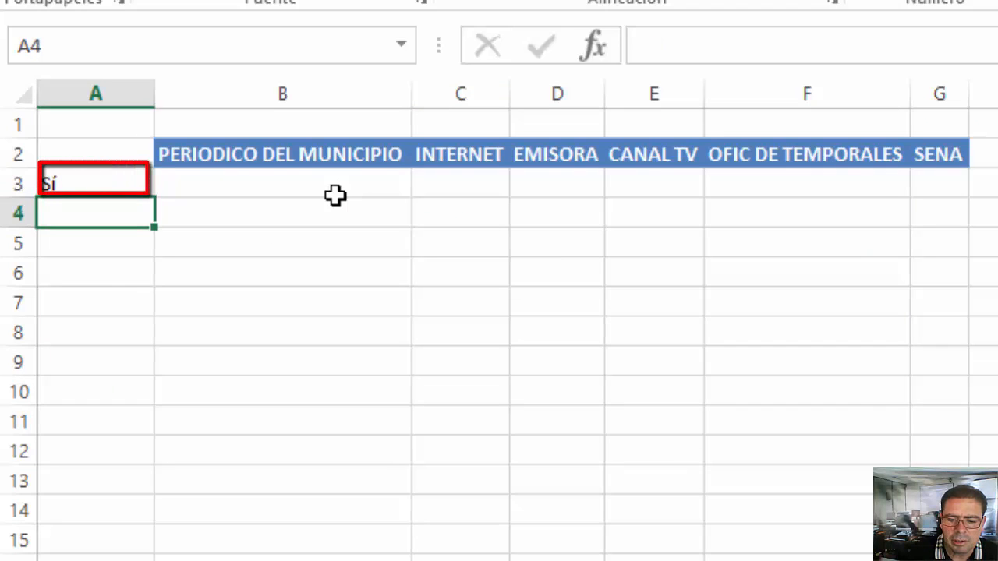
{"action": "type", "text": "No"}
{"action": "key", "text": "Return"}
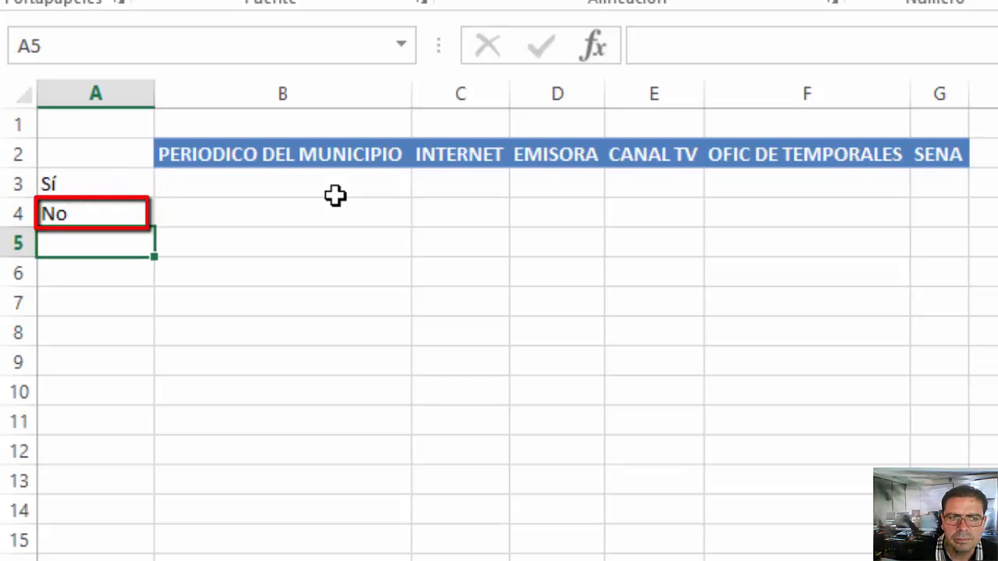
- Insert the CONTAR.SI function in B3 with the PERIODICO DEL MUNICIPIO data column of the DATA sheet as its range
{"action": "left_click", "coordinate": [335, 195]}
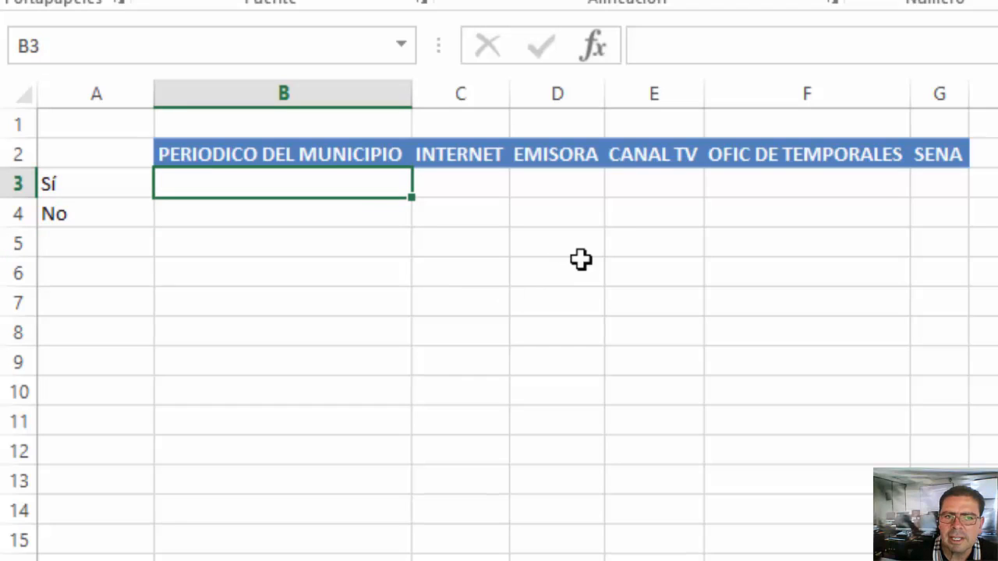
{"action": "left_click", "coordinate": [601, 52]}
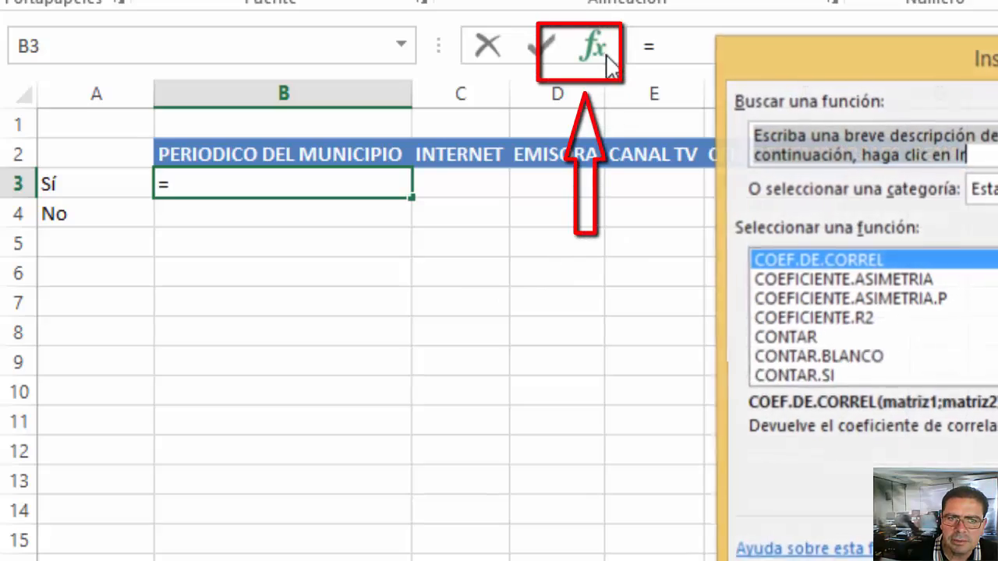
{"action": "left_click", "coordinate": [952, 191]}
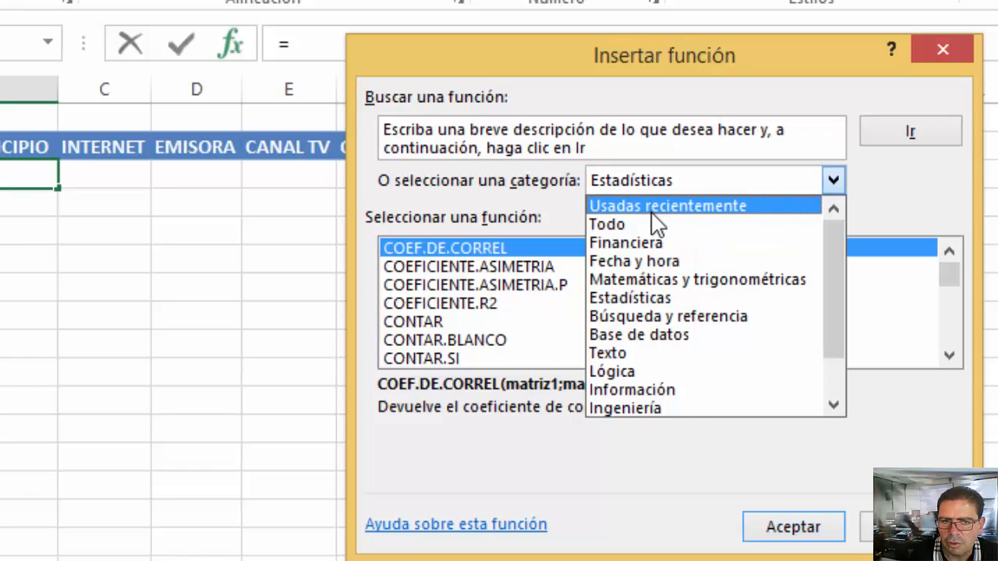
{"action": "left_click", "coordinate": [655, 211]}
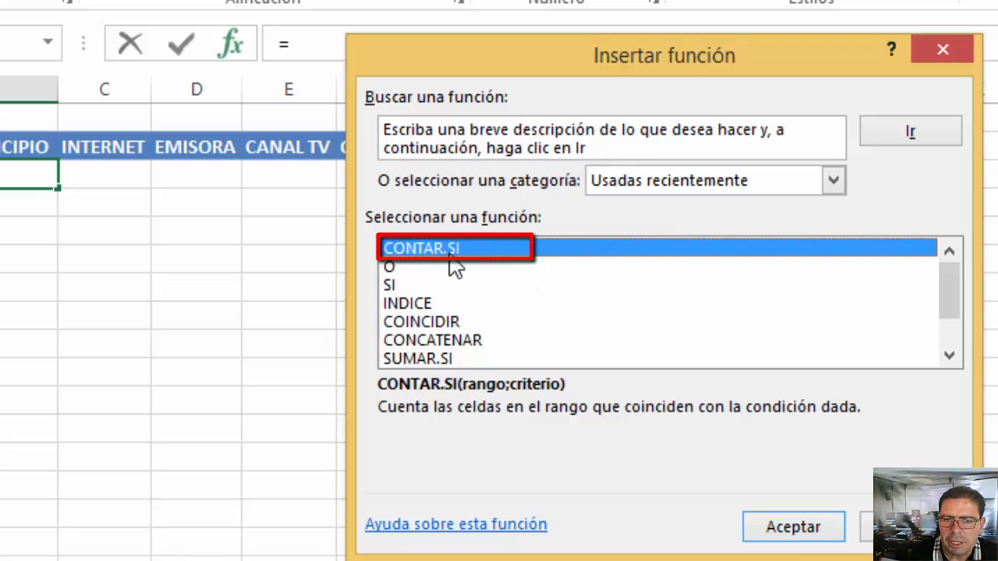
{"action": "left_click", "coordinate": [784, 528]}
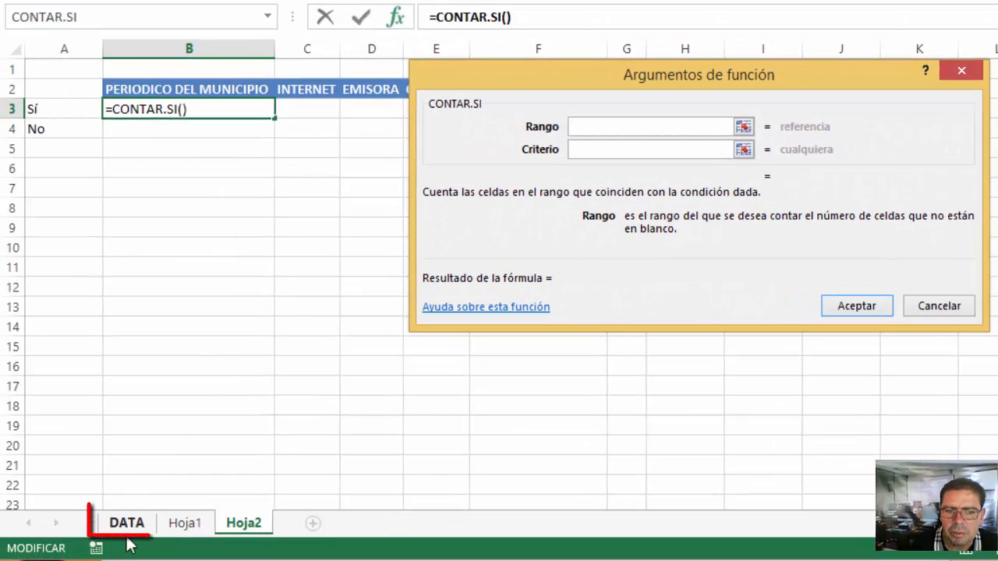
{"action": "left_click", "coordinate": [126, 522]}
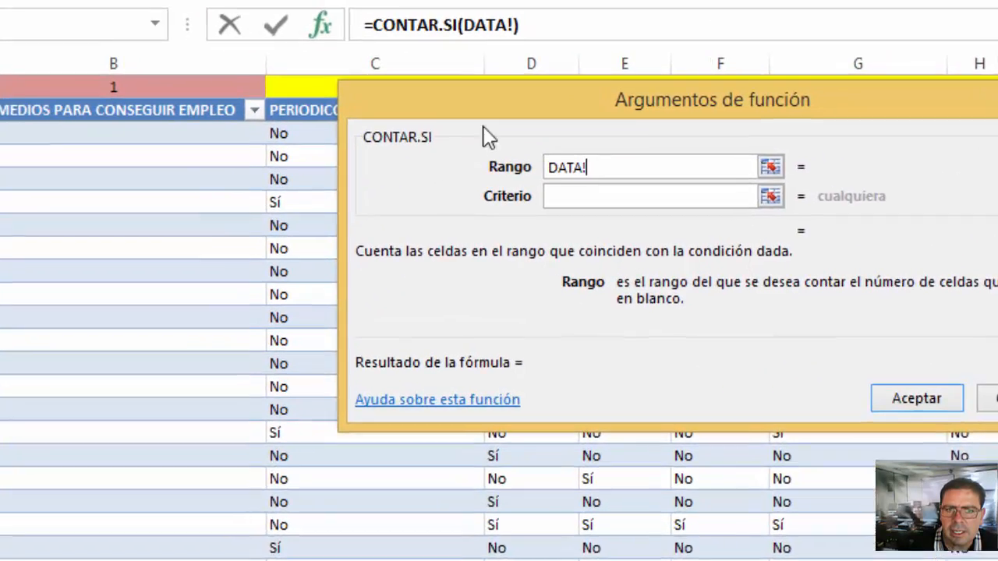
{"action": "left_click_drag", "start_coordinate": [487, 136], "coordinate": [528, 201]}
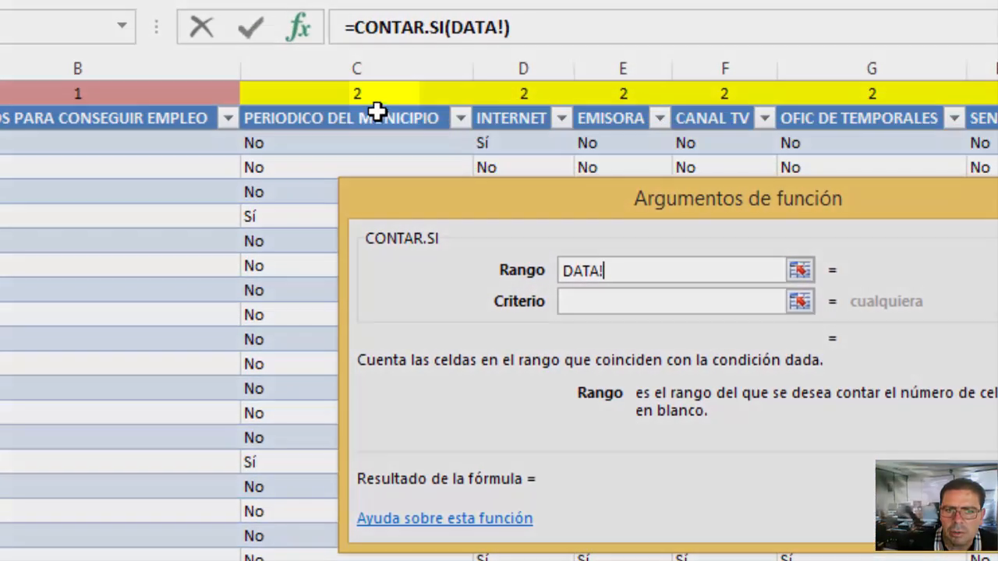
{"action": "left_click", "coordinate": [378, 101]}
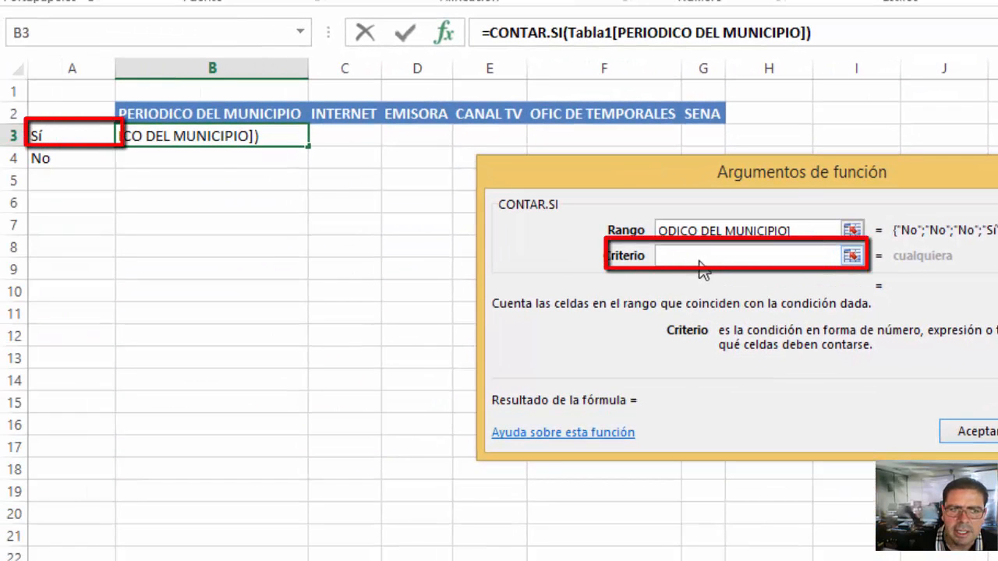
- Set the CONTAR.SI criterion to the Sí label cell with its column locked, as $A3
{"action": "left_click", "coordinate": [85, 135]}
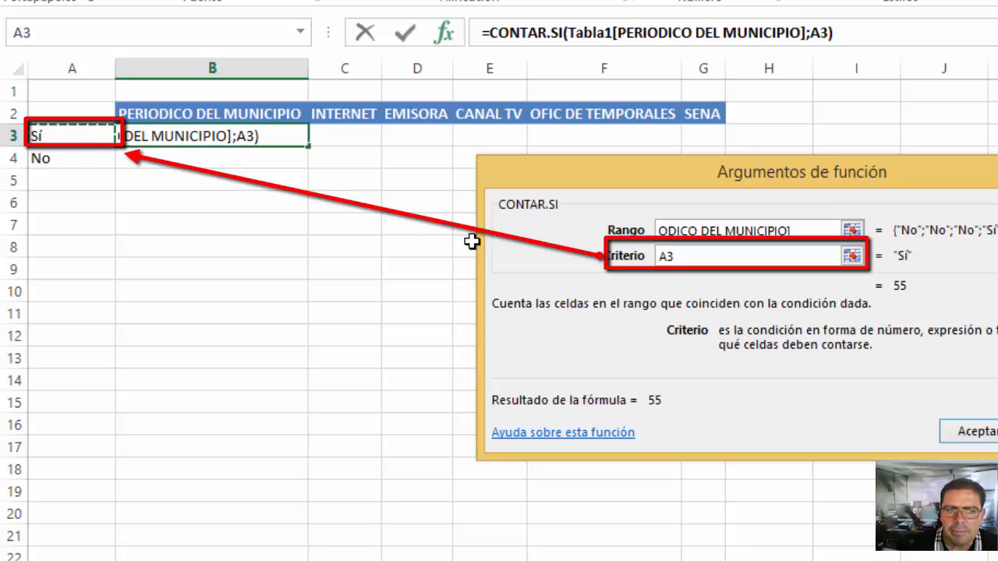
{"action": "left_click", "coordinate": [675, 258]}
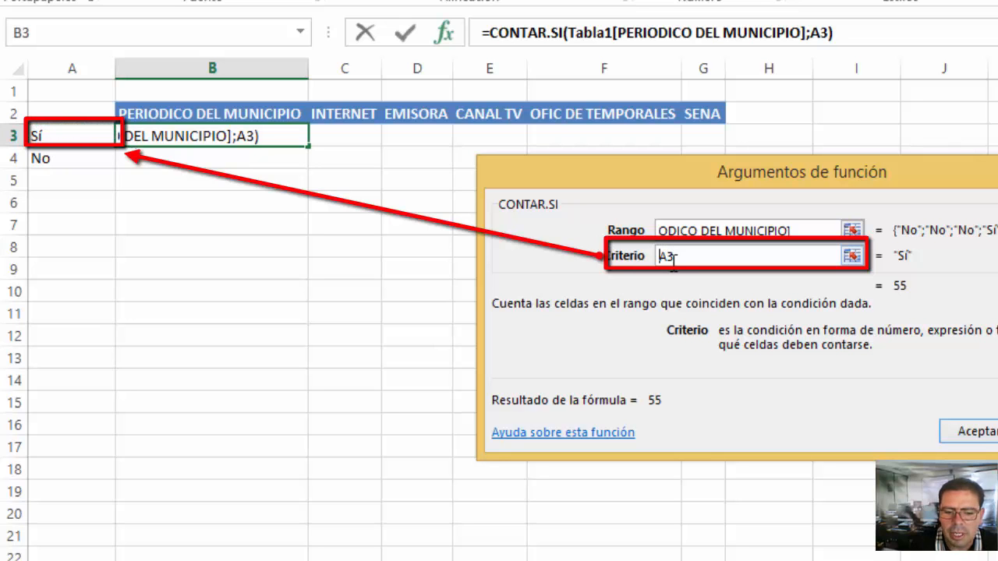
{"action": "key", "text": "F4"}
{"action": "key", "text": "F4"}
{"action": "key", "text": "F4"}
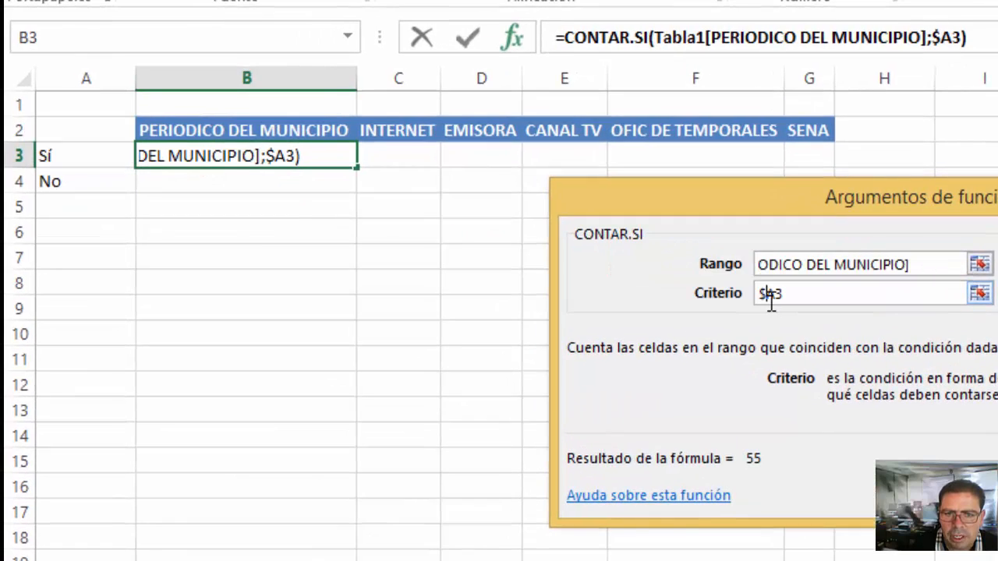
{"action": "left_click_drag", "start_coordinate": [777, 297], "coordinate": [757, 295]}
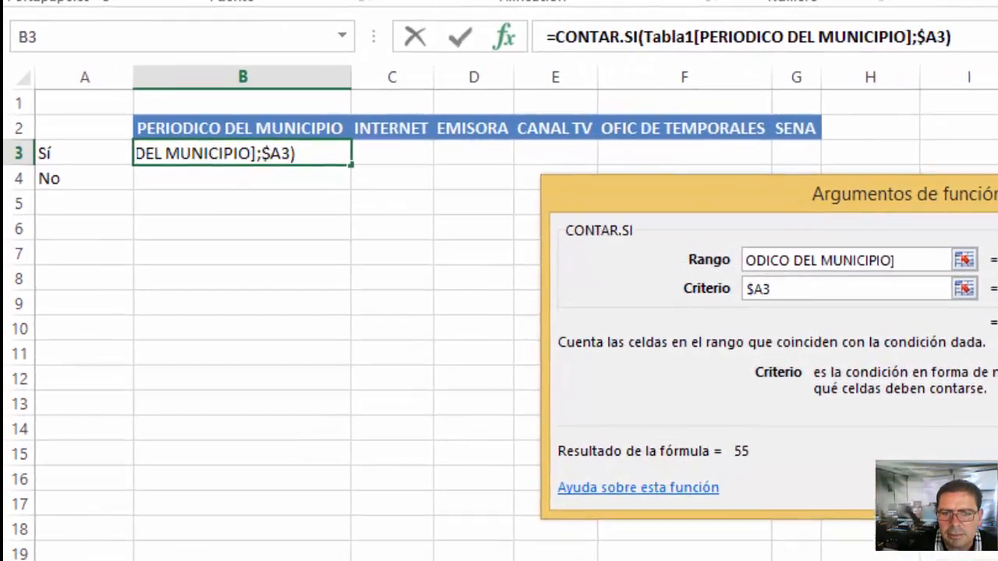
- Accept the CONTAR.SI function in B3 and fill it down to the No row in B4
{"action": "left_click", "coordinate": [876, 384]}
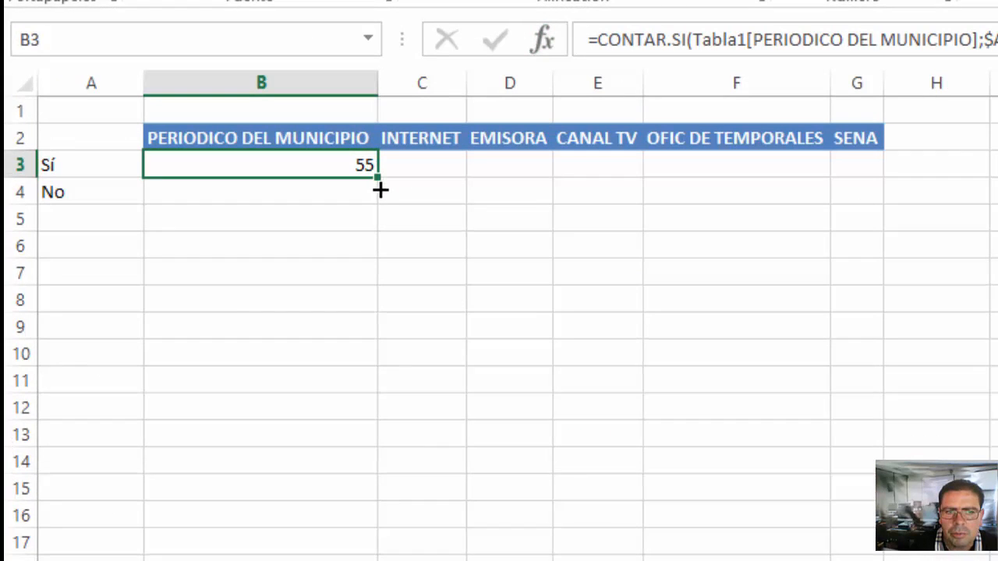
{"action": "left_click_drag", "start_coordinate": [380, 189], "coordinate": [378, 205]}
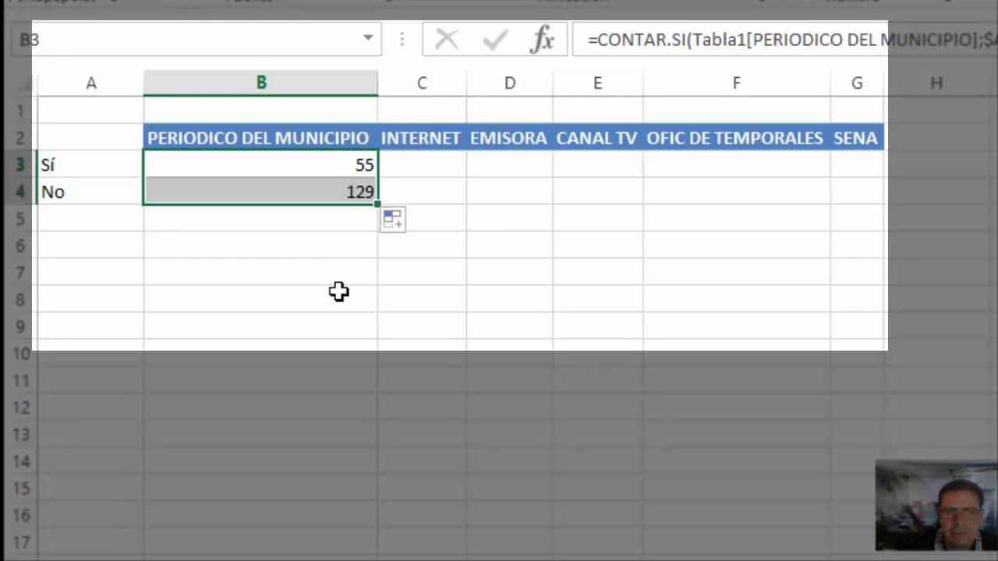
- Review the CONTAR.SI function arguments of the No count in B4, checking which label its criterion points to
{"action": "left_click", "coordinate": [345, 195]}
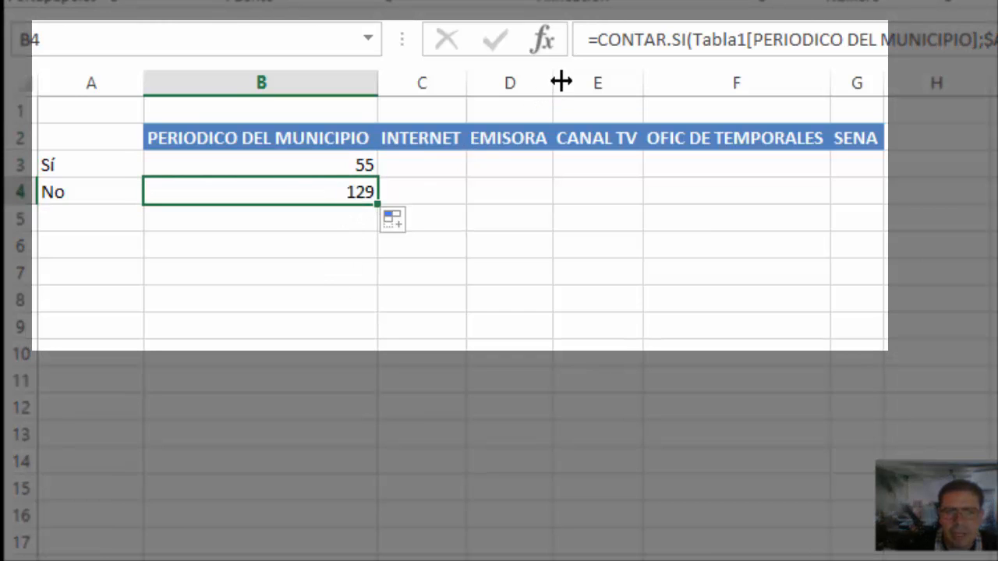
{"action": "left_click", "coordinate": [542, 39]}
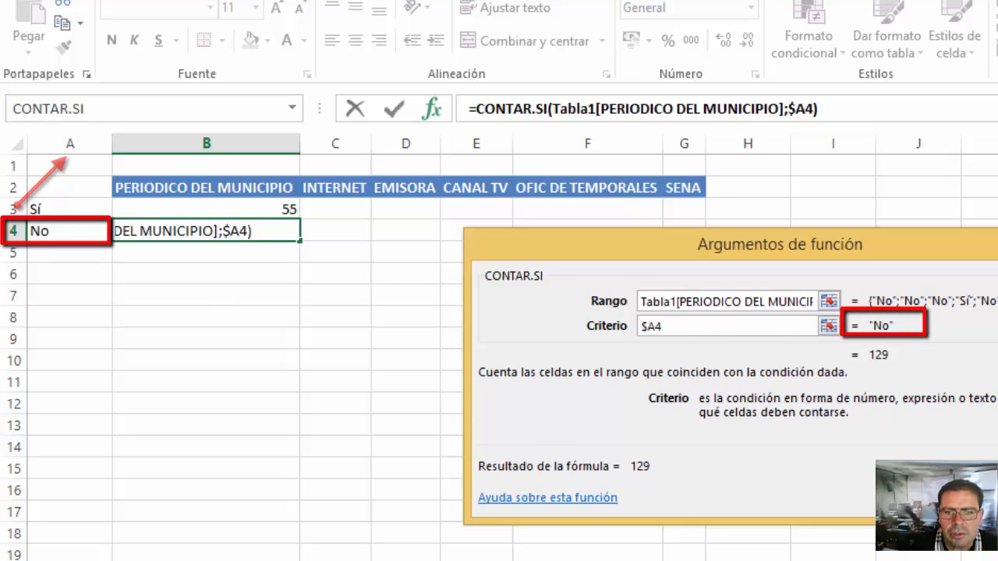
{"action": "key", "text": "Return"}
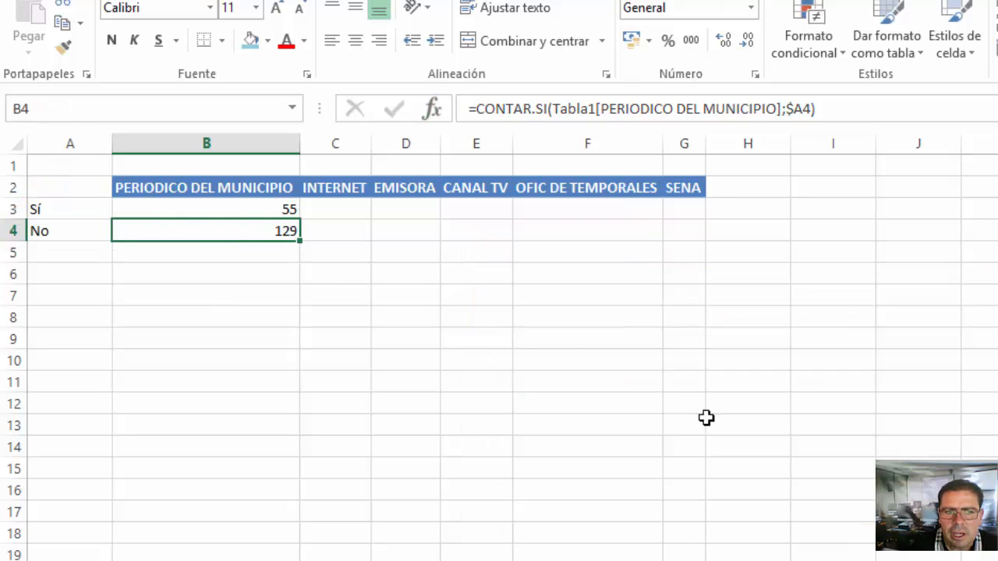
- Check the locked criterion in B3's formula and fill the Sí count across the remaining media columns to G3
{"action": "double_click", "coordinate": [278, 209]}
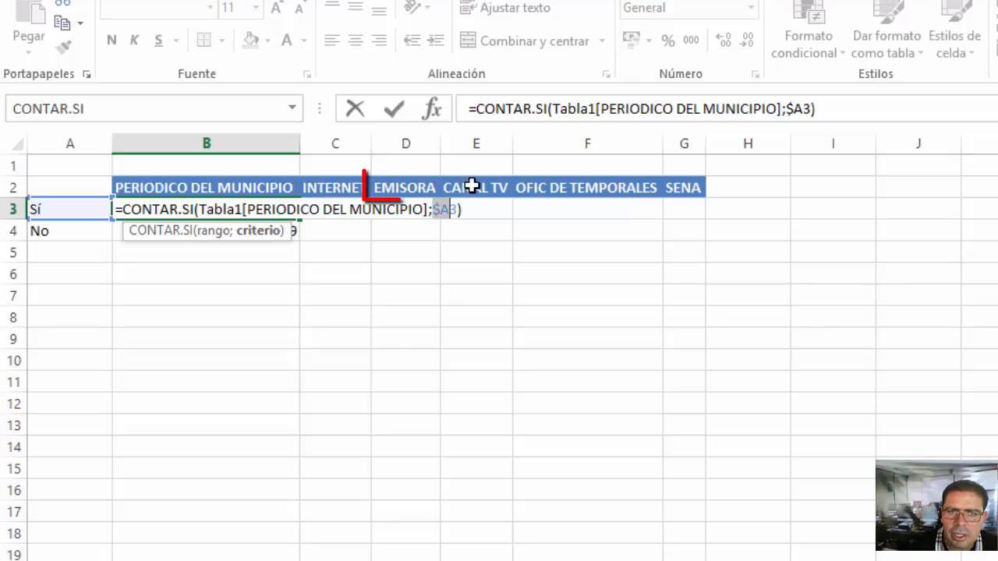
{"action": "left_click", "coordinate": [396, 114]}
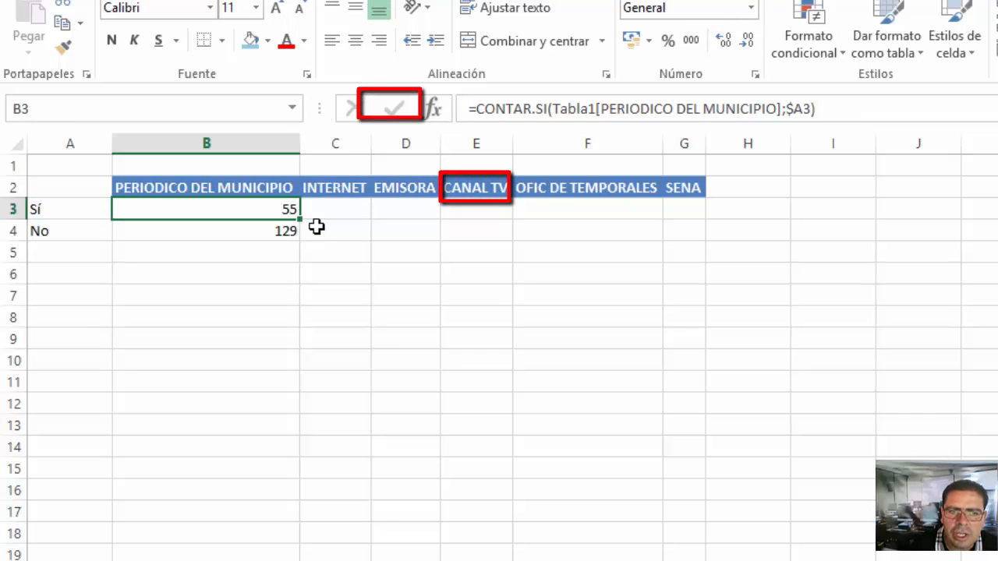
{"action": "left_click_drag", "start_coordinate": [300, 222], "coordinate": [690, 210]}
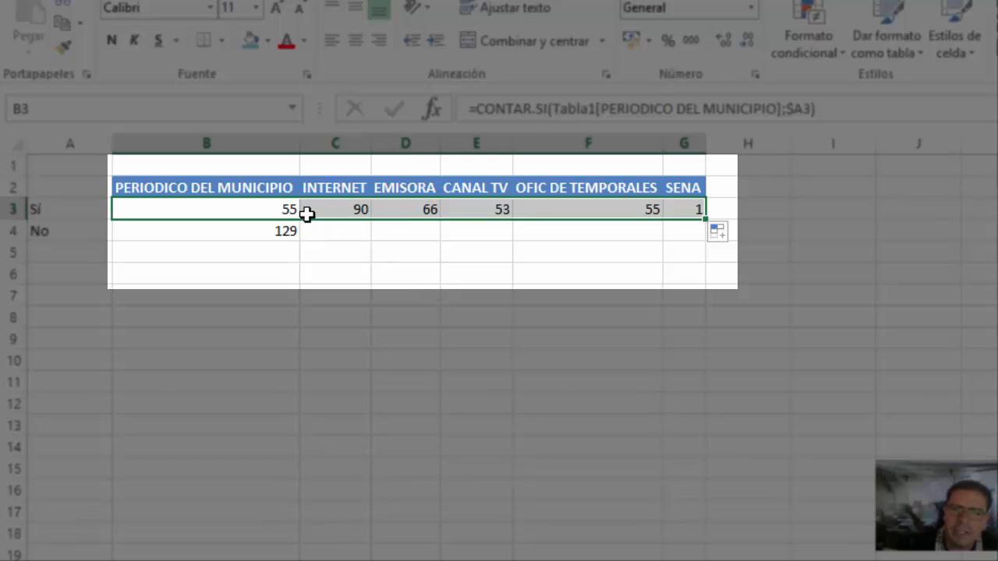
- Examine the Sí row formulas in B3, C3 and D3, comparing each range's table column with the heading above it
{"action": "double_click", "coordinate": [279, 206]}
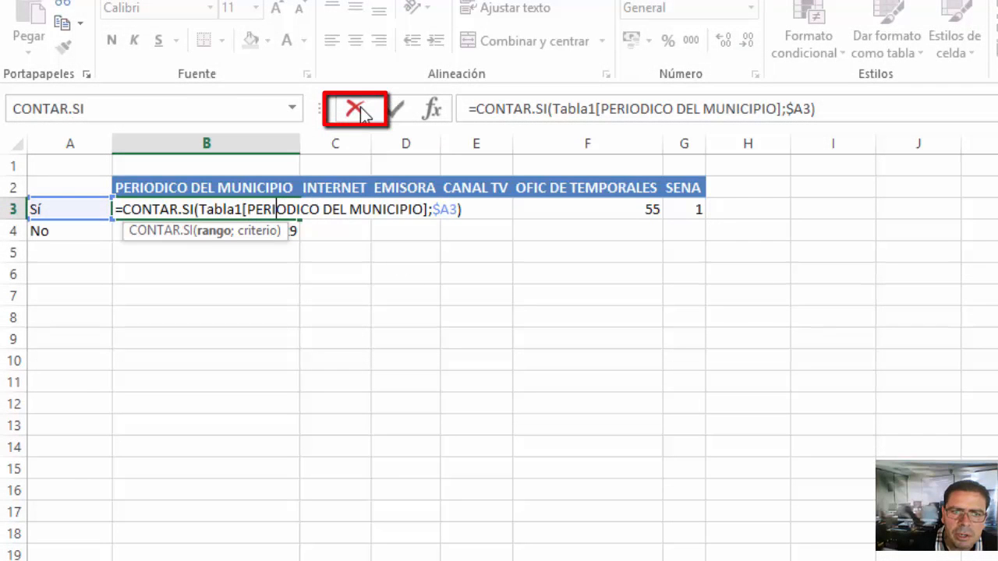
{"action": "left_click", "coordinate": [355, 108]}
{"action": "double_click", "coordinate": [337, 211]}
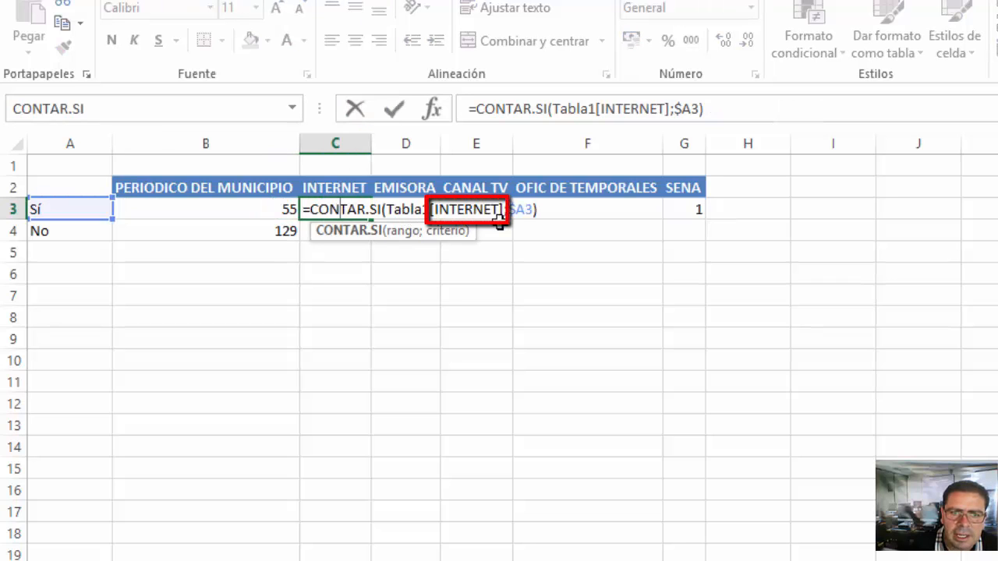
{"action": "left_click", "coordinate": [355, 107]}
{"action": "left_click", "coordinate": [430, 212]}
{"action": "double_click", "coordinate": [433, 211]}
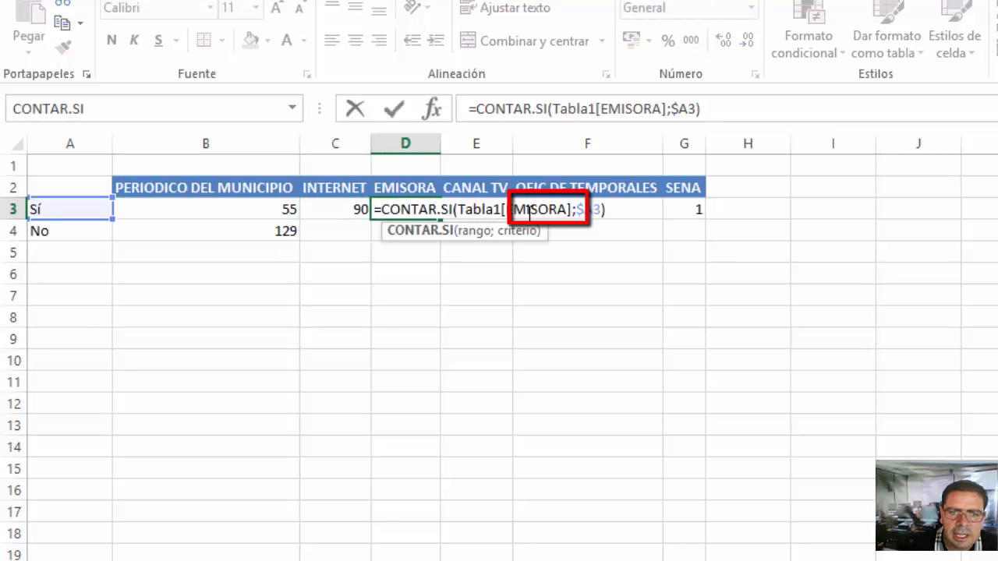
{"action": "key", "text": "Escape"}
{"action": "left_click", "coordinate": [414, 187]}
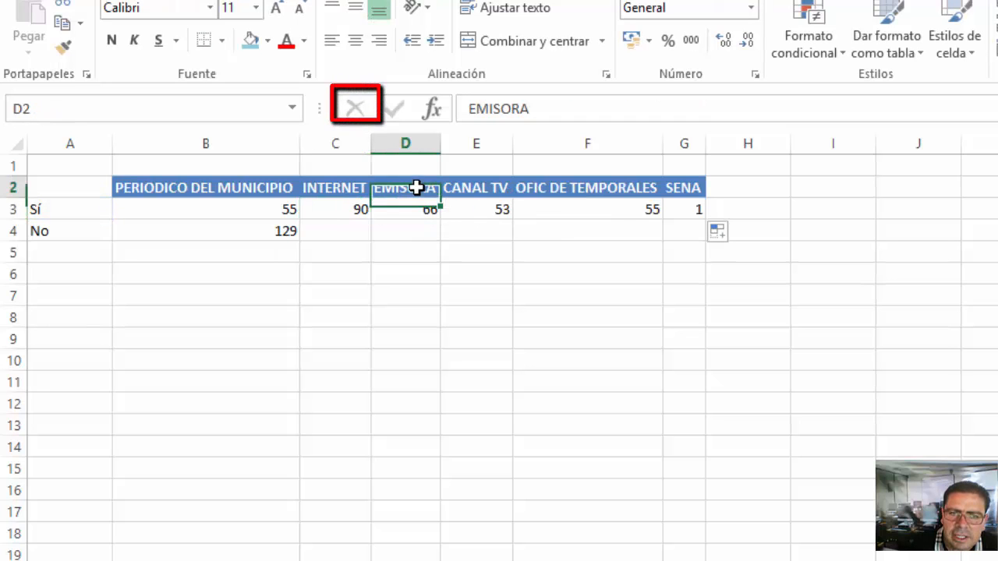
{"action": "left_click", "coordinate": [479, 190]}
{"action": "left_click", "coordinate": [360, 188]}
{"action": "left_click", "coordinate": [360, 211]}
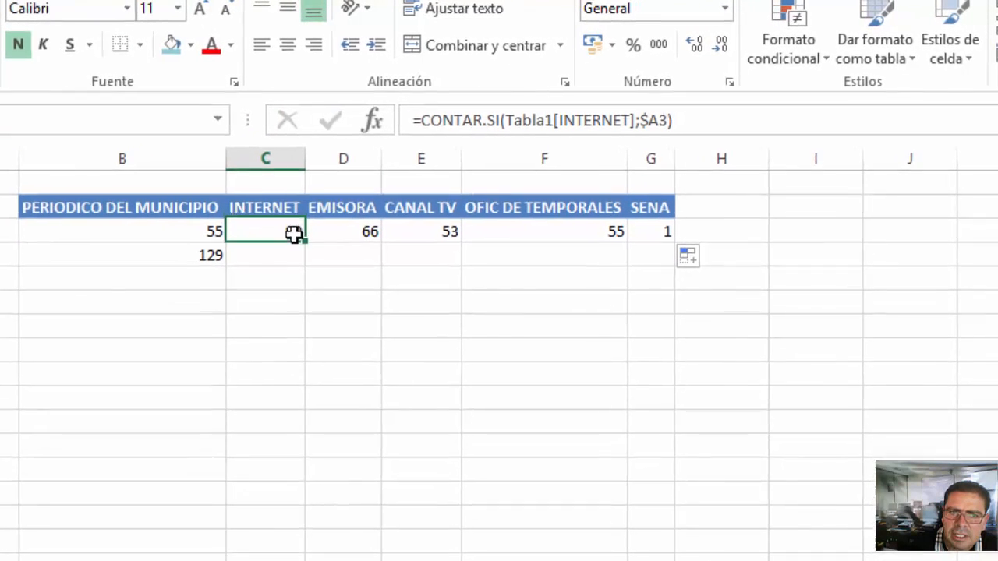
- Review the CONTAR.SI formulas in the Sí row for each column from PERIODICO DEL MUNICIPIO to SENA
{"action": "left_click", "coordinate": [211, 227]}
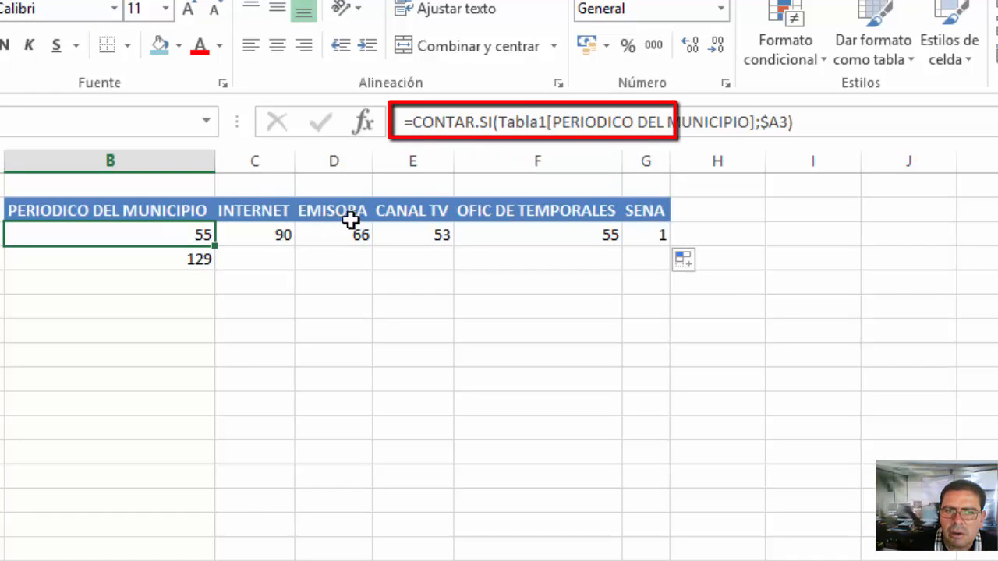
{"action": "left_click", "coordinate": [278, 232]}
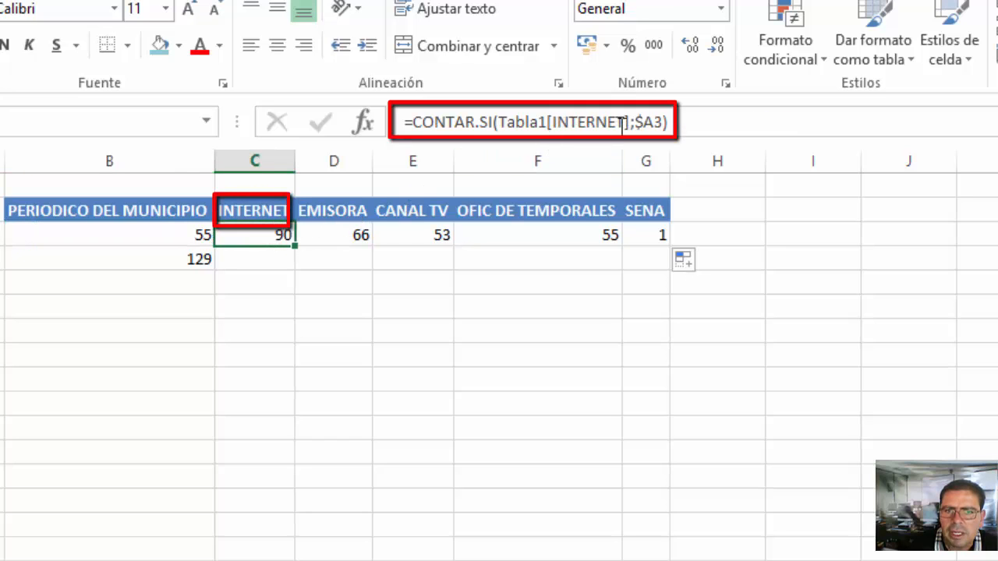
{"action": "left_click", "coordinate": [355, 232]}
{"action": "left_click", "coordinate": [442, 230]}
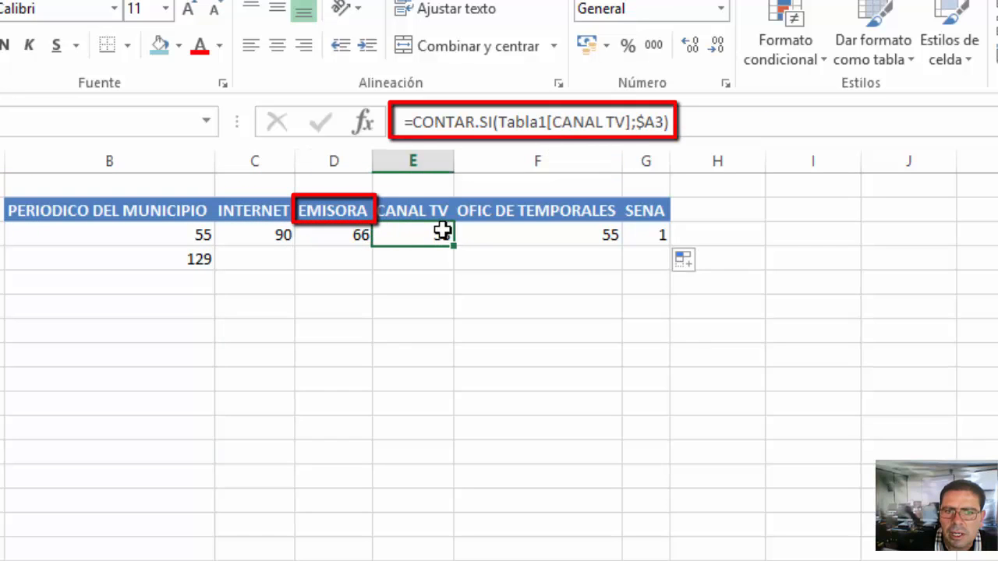
{"action": "left_click", "coordinate": [537, 228]}
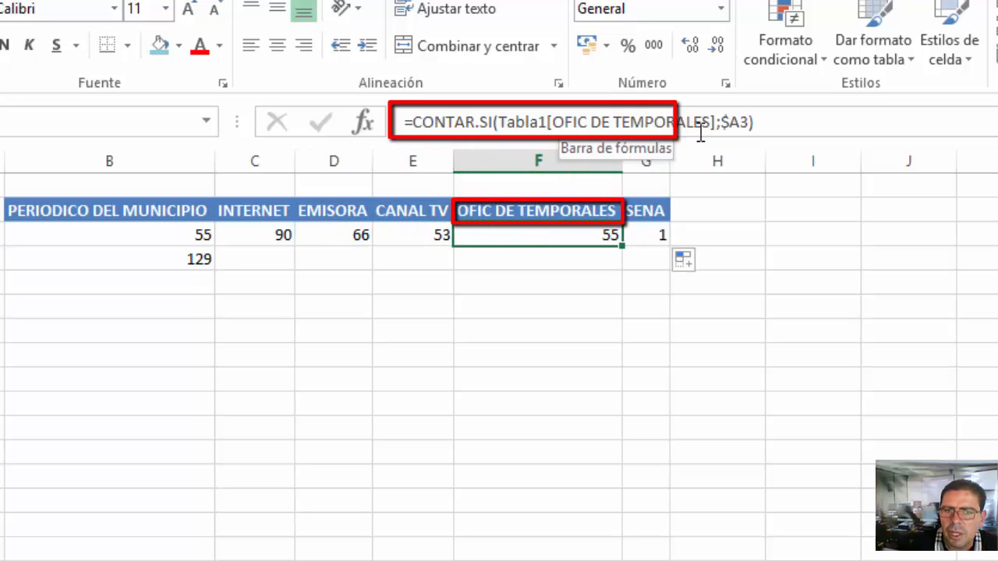
{"action": "left_click", "coordinate": [652, 231]}
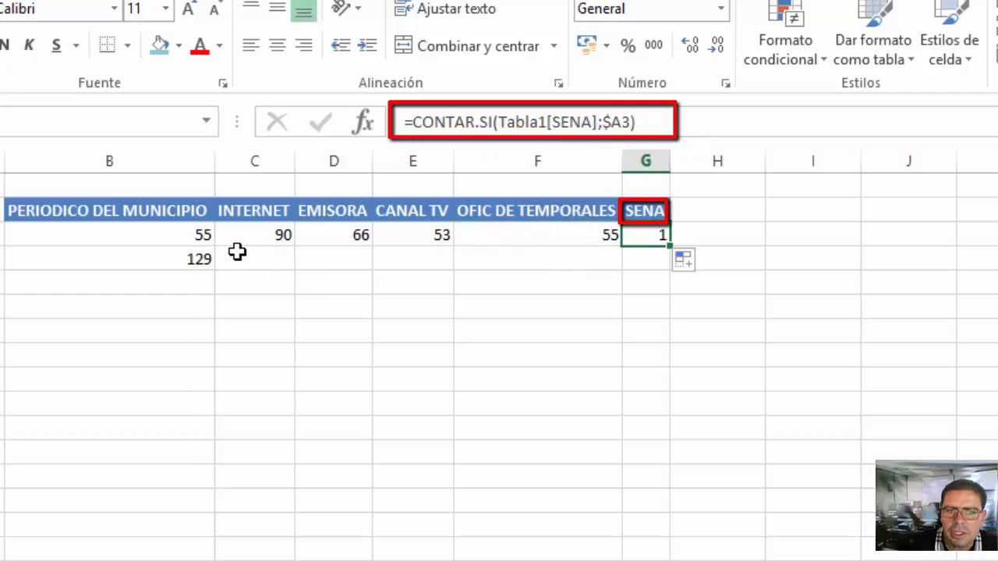
- Fill the No row's CONTAR.SI formula from PERIODICO DEL MUNICIPIO across to SENA and check the copied formulas' references
{"action": "mouse_move", "coordinate": [260, 235]}
{"action": "left_mouse_down"}
{"action": "mouse_move", "coordinate": [640, 231]}
{"action": "mouse_move", "coordinate": [669, 270]}
{"action": "left_mouse_up"}
{"action": "left_click", "coordinate": [282, 259]}
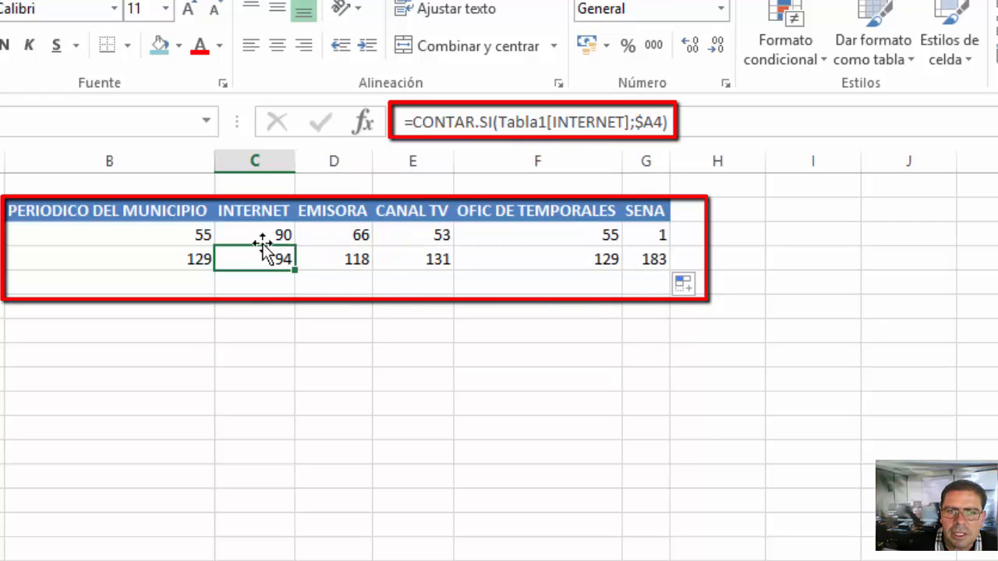
{"action": "left_click", "coordinate": [330, 258]}
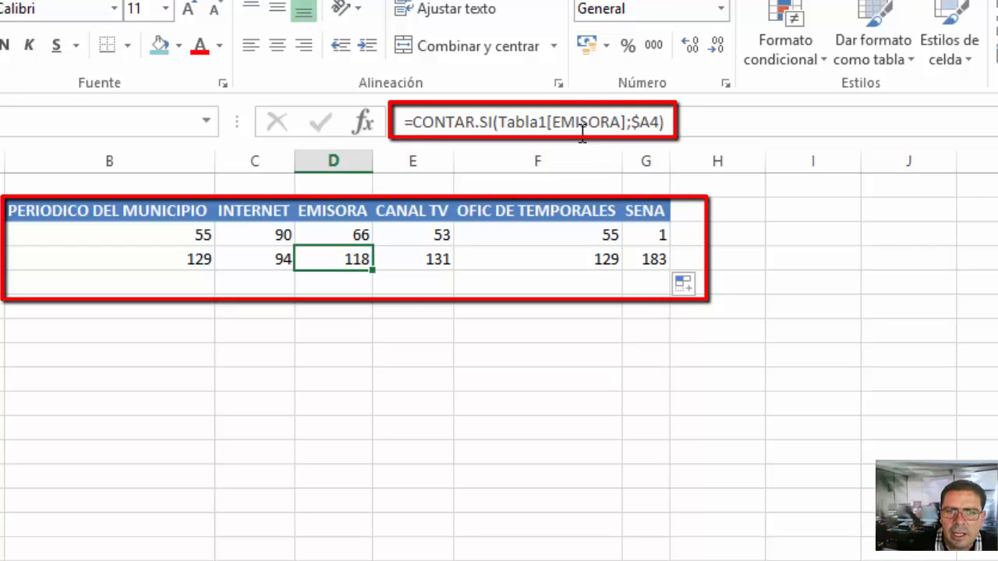
{"action": "left_click", "coordinate": [439, 258]}
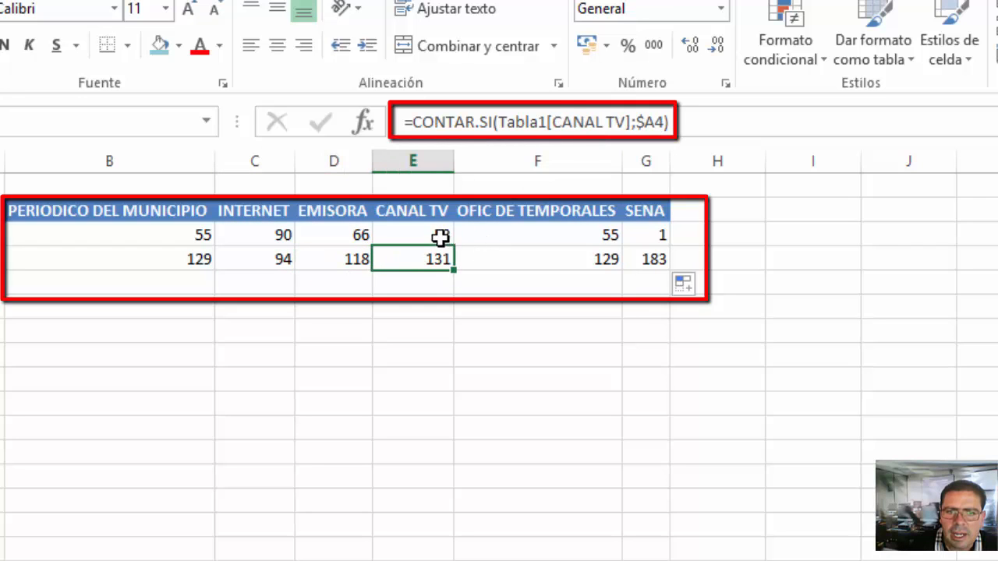
{"action": "left_click", "coordinate": [439, 236]}
{"action": "left_click", "coordinate": [438, 258]}
{"action": "double_click", "coordinate": [437, 234]}
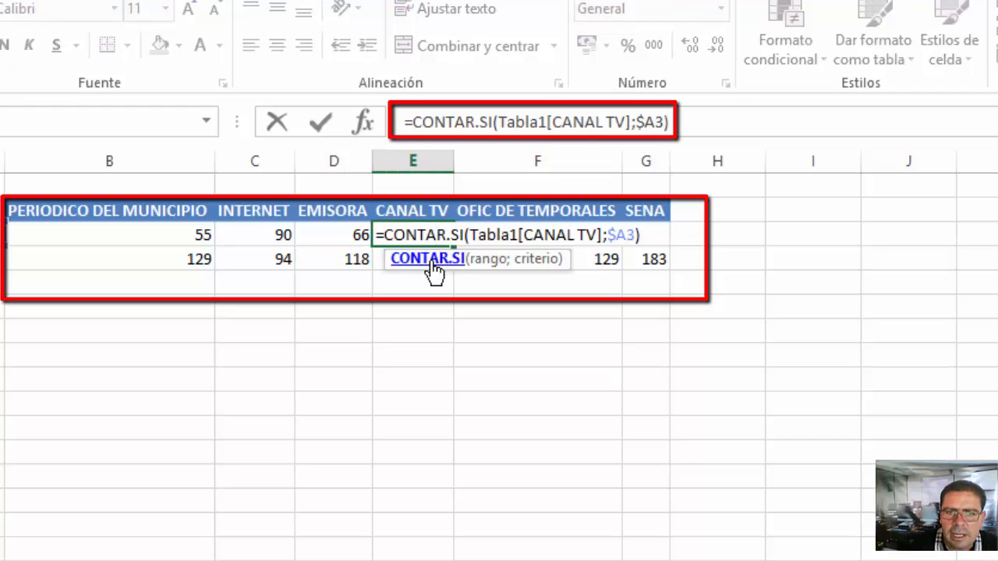
{"action": "type", "text": "|"}
{"action": "key", "text": "Return"}
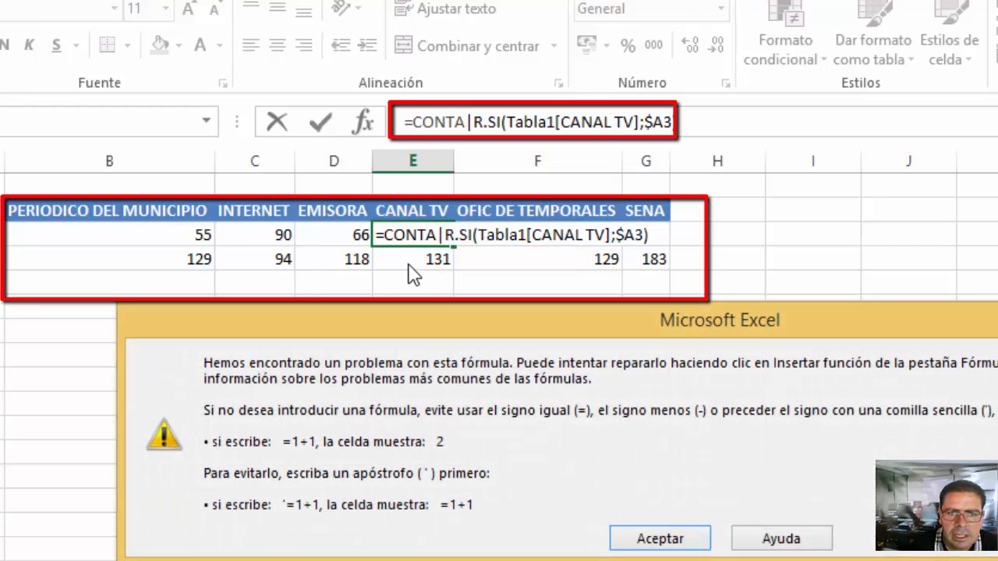
{"action": "key", "text": "Return"}
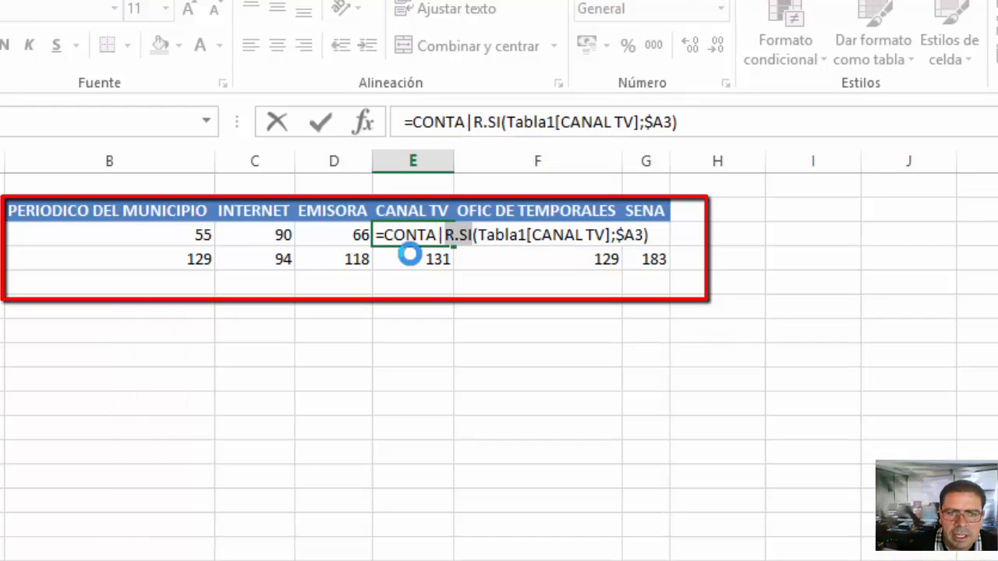
{"action": "key", "text": "Return"}
{"action": "key", "text": "Return"}
{"action": "key", "text": "Escape"}
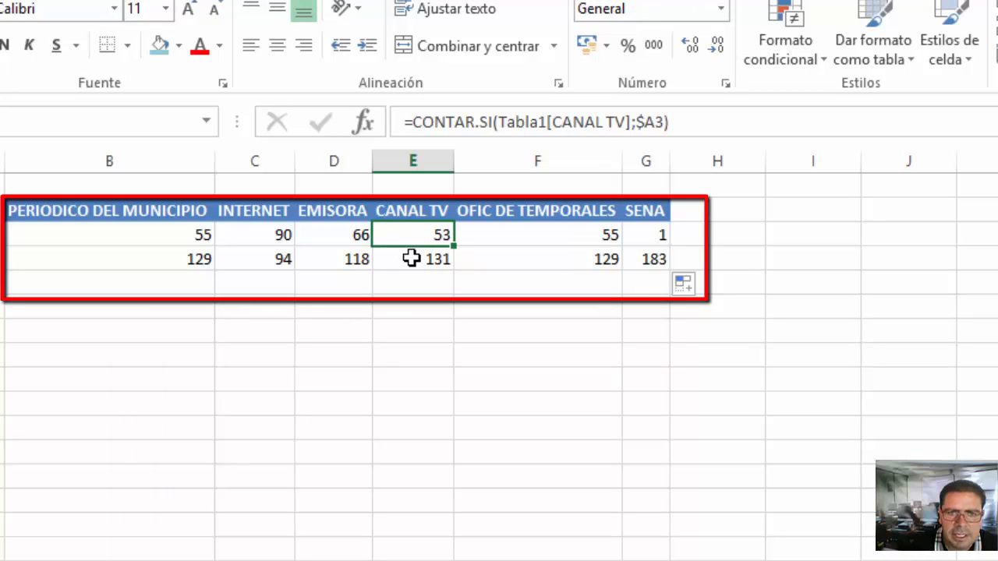
- Check the No formula under CANAL TV, and show all the sheet's formulas for review before returning to the values
{"action": "double_click", "coordinate": [411, 259]}
{"action": "key", "text": "ctrl+Return"}
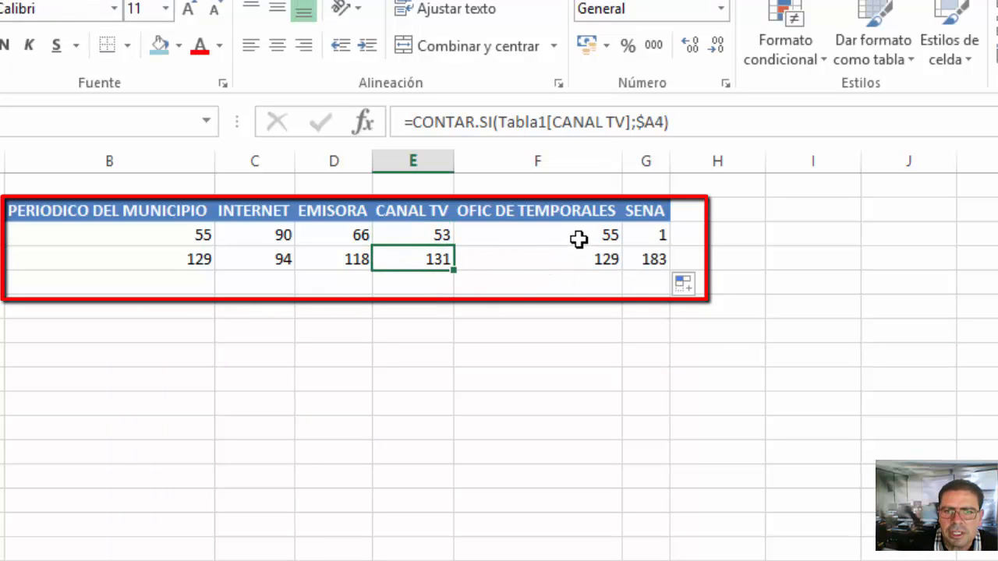
{"action": "left_click", "coordinate": [347, 41]}
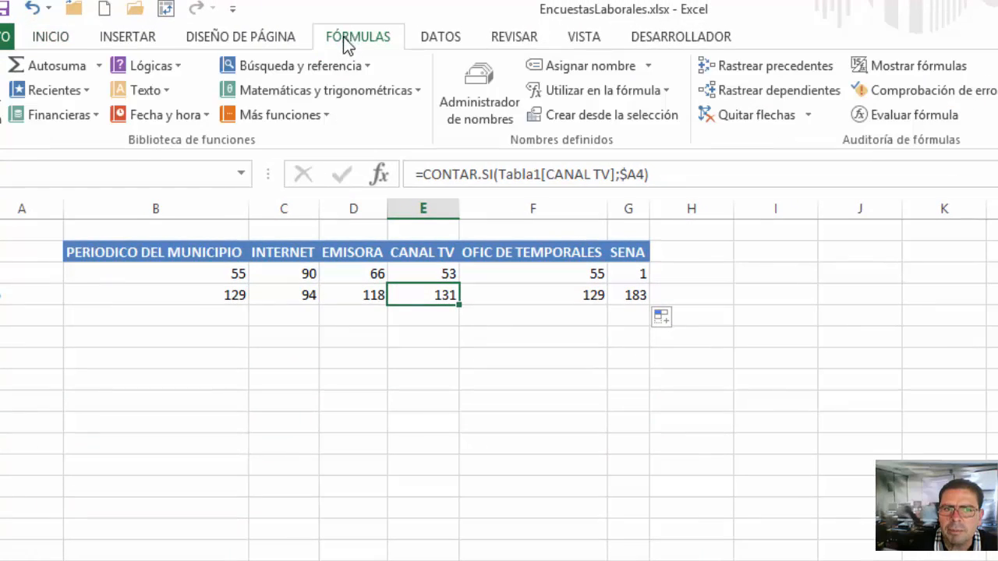
{"action": "left_click", "coordinate": [896, 66]}
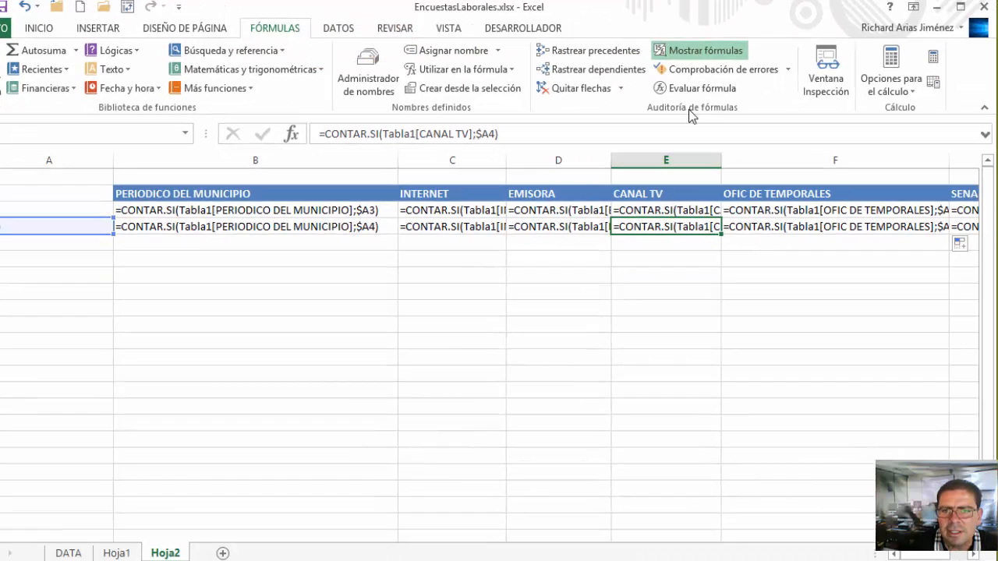
{"action": "left_click", "coordinate": [712, 50]}
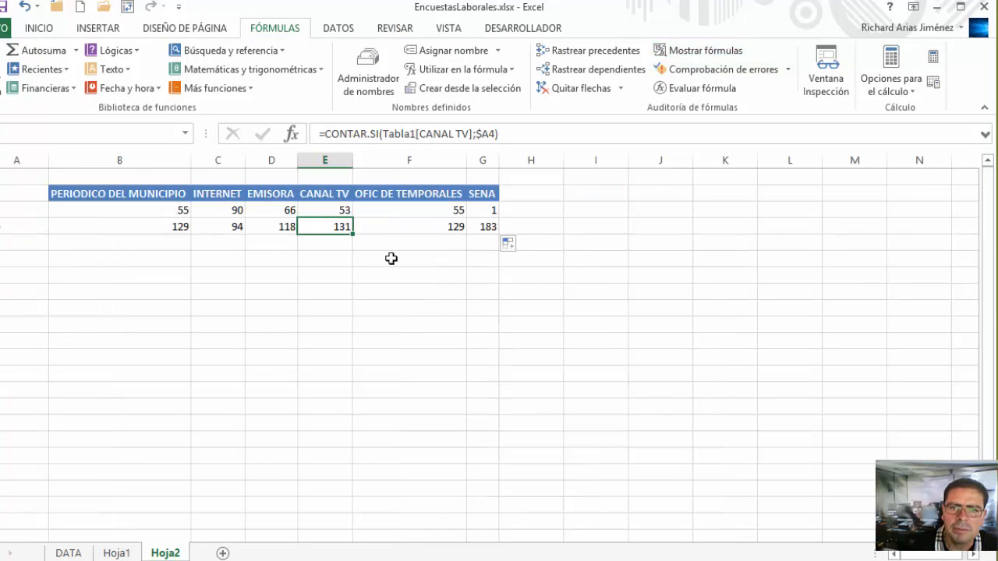
- Total the Sí and No counts in B5 with =SUMA(B3:B4) and fill the sum across to G5
{"action": "left_click", "coordinate": [170, 242]}
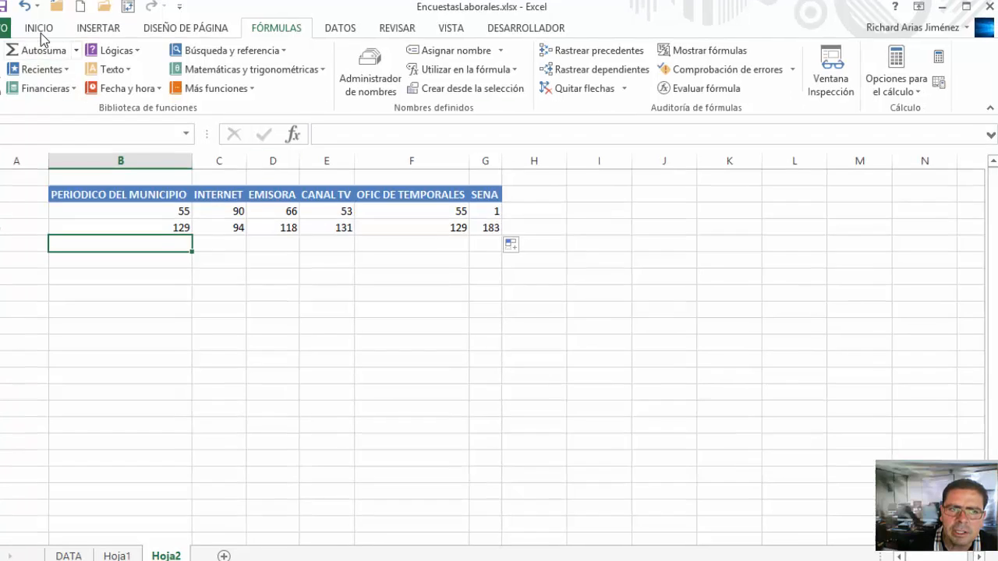
{"action": "left_click", "coordinate": [40, 31]}
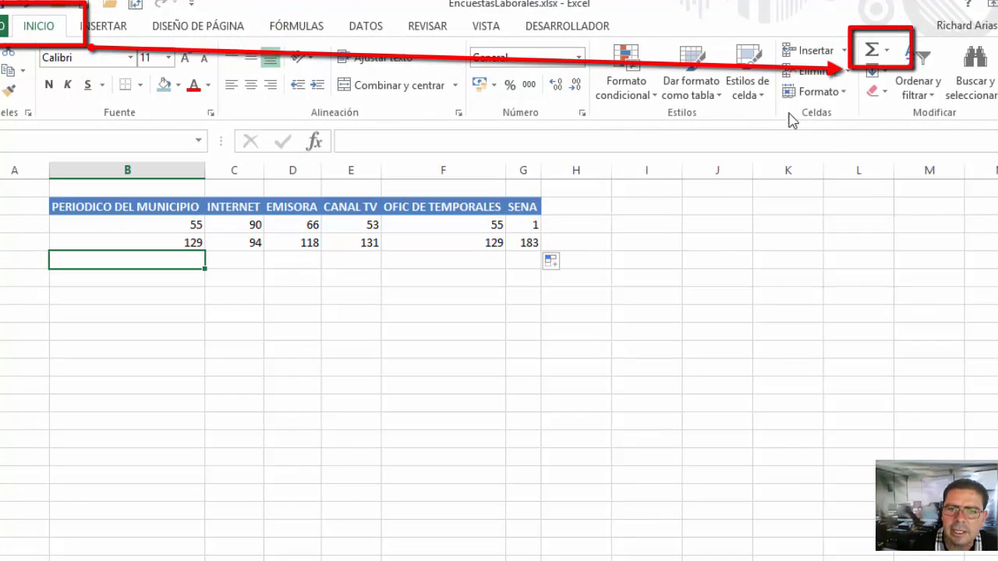
{"action": "left_click", "coordinate": [886, 50]}
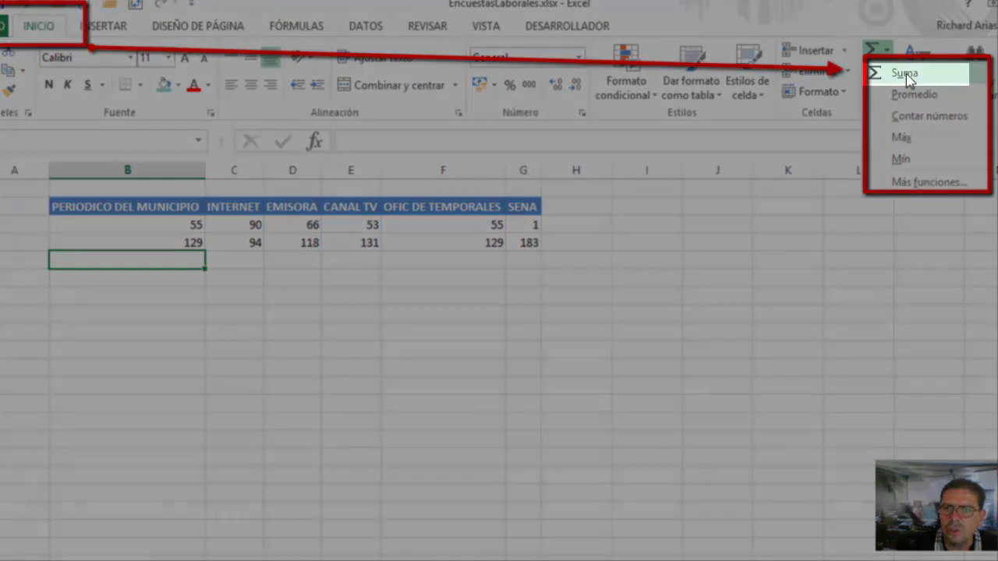
{"action": "left_click", "coordinate": [905, 75]}
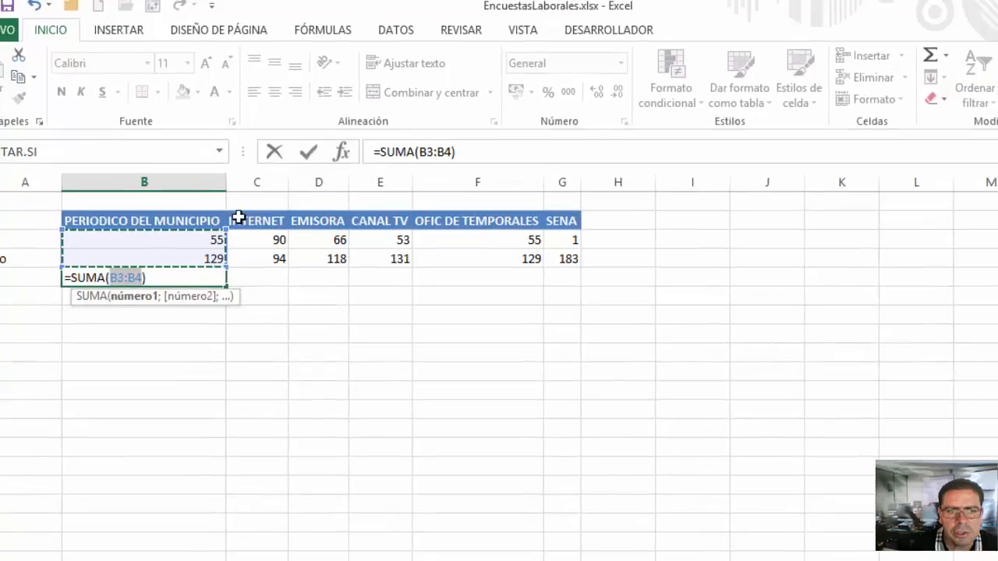
{"action": "left_click", "coordinate": [308, 152]}
{"action": "left_click_drag", "start_coordinate": [226, 287], "coordinate": [321, 292]}
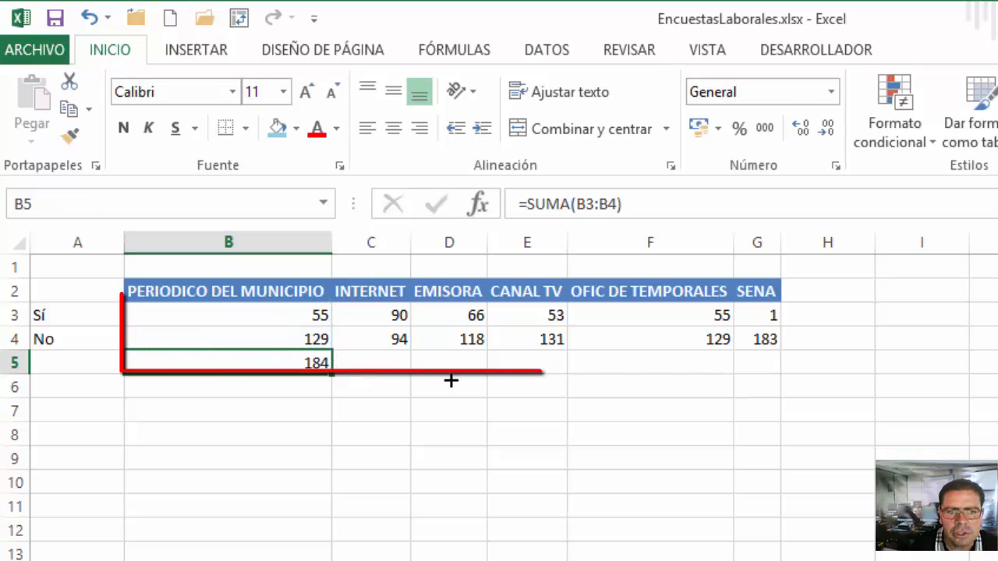
{"action": "left_click_drag", "start_coordinate": [450, 381], "coordinate": [784, 375]}
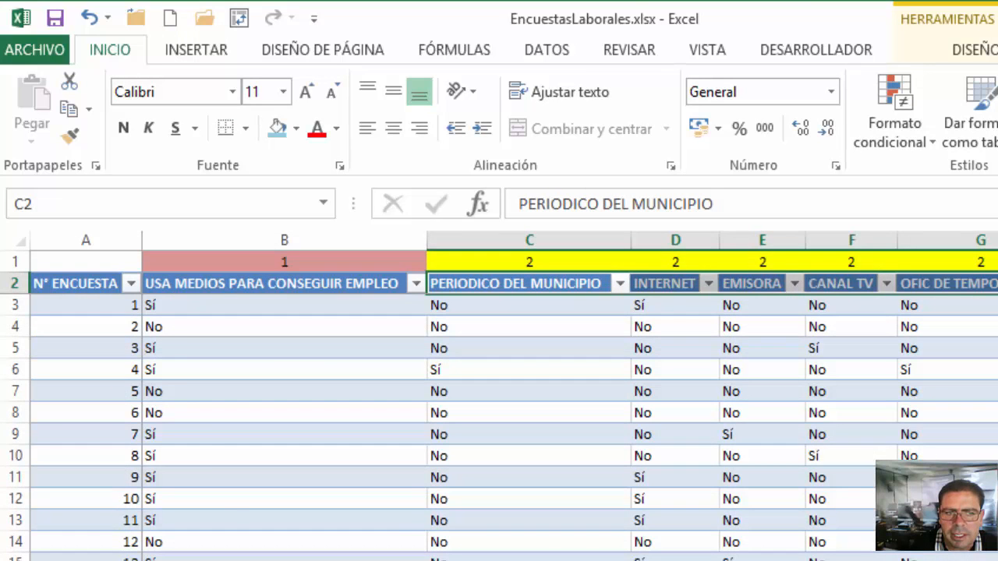
- Go to the last record of the N° ENCUESTA column in the survey data to compare it with the totals
{"action": "left_click", "coordinate": [106, 304]}
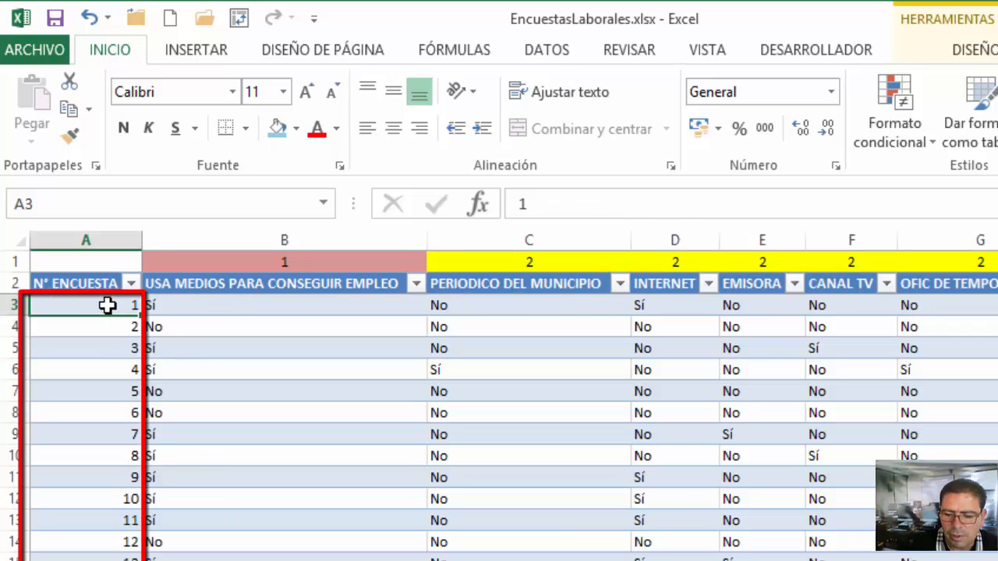
{"action": "key", "text": "ctrl+Down"}
{"action": "scroll", "coordinate": [94, 517], "scroll_direction": "down", "scroll_amount": 1}
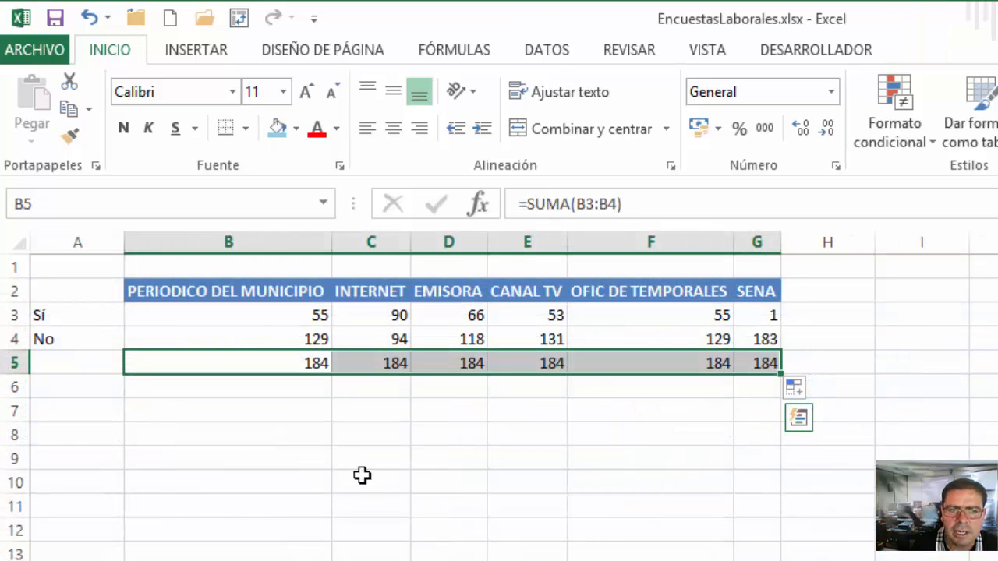
- Center the Sí and No row labels in A3:A4
{"action": "left_click_drag", "start_coordinate": [94, 312], "coordinate": [89, 335]}
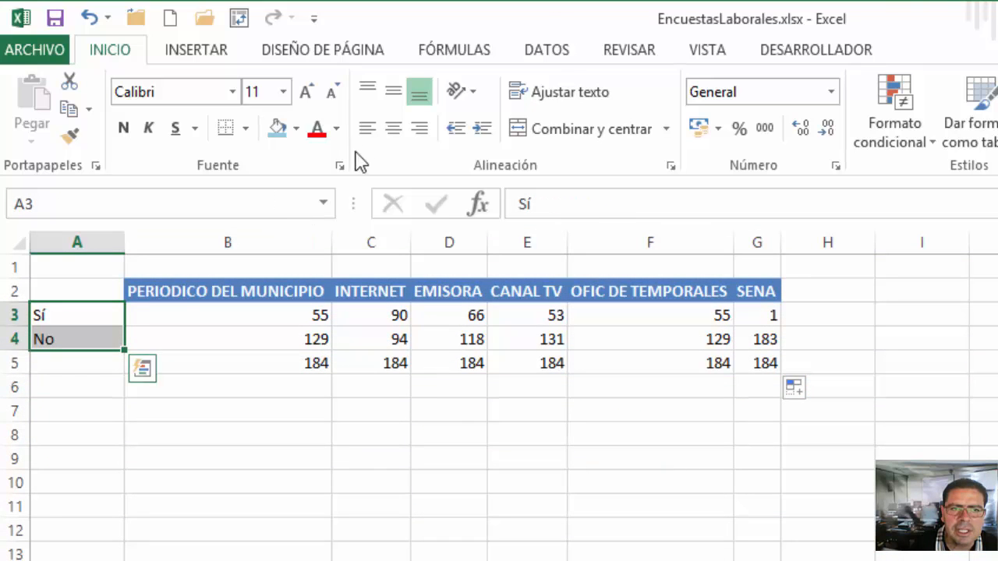
{"action": "left_click", "coordinate": [392, 139]}
{"action": "left_click", "coordinate": [404, 382]}
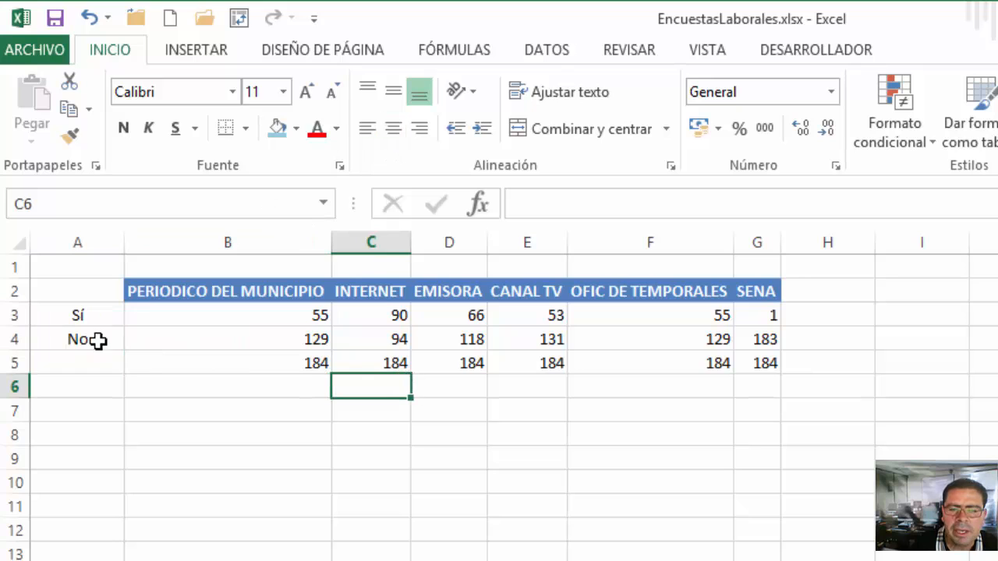
- Clear the column totals in B5:G5
{"action": "left_click_drag", "start_coordinate": [267, 356], "coordinate": [762, 367]}
{"action": "key", "text": "Delete"}
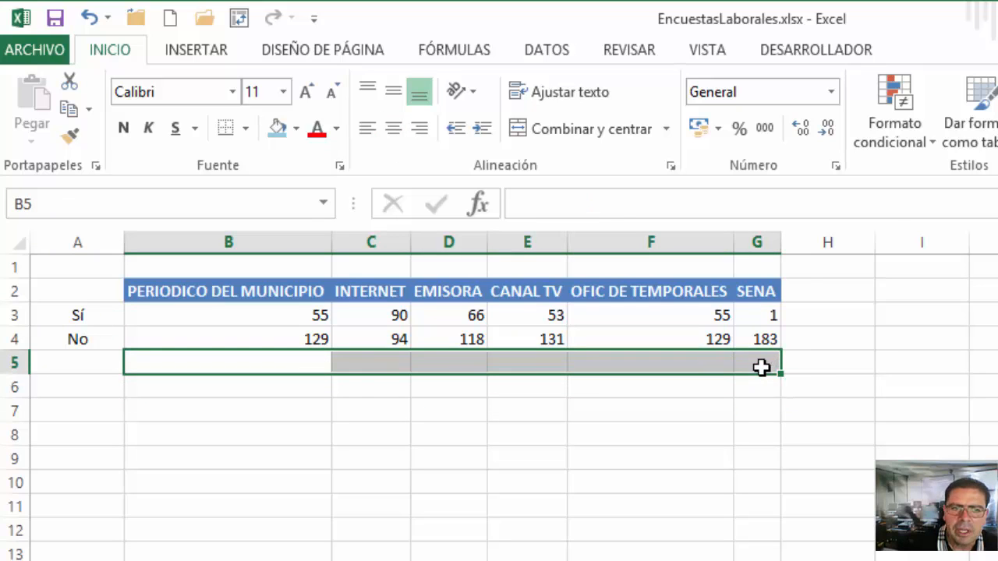
- Examine the Sí and No counts under PERIODICO DEL MUNICIPIO and INTERNET
{"action": "left_click_drag", "start_coordinate": [264, 316], "coordinate": [265, 336]}
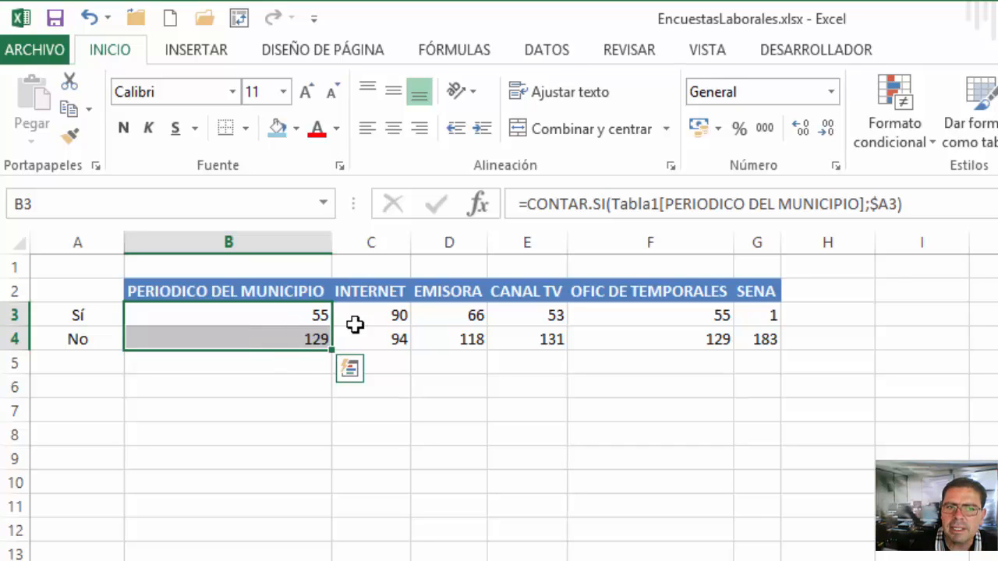
{"action": "left_click", "coordinate": [297, 340]}
{"action": "left_click", "coordinate": [301, 317]}
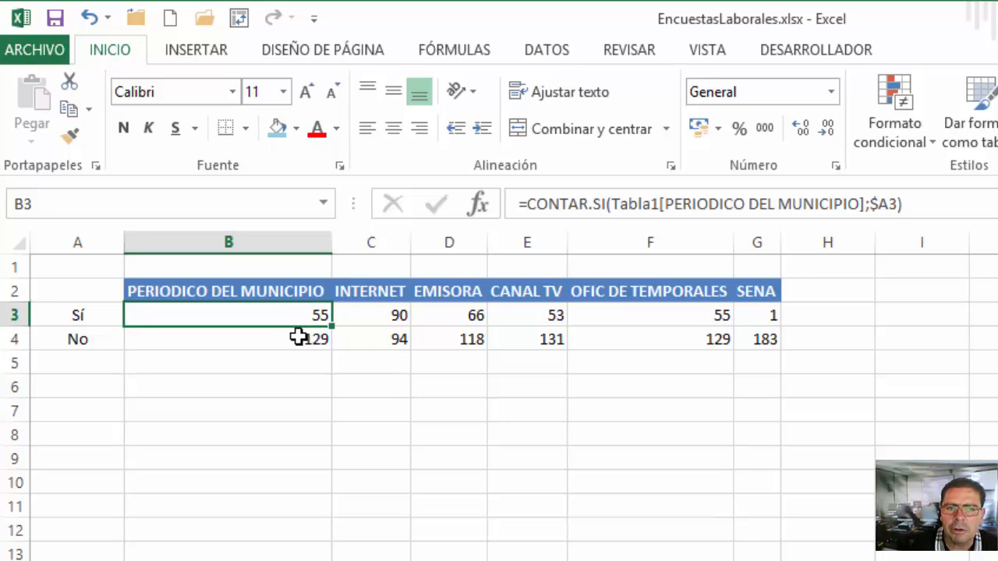
{"action": "left_click", "coordinate": [315, 338]}
{"action": "left_click", "coordinate": [390, 317]}
{"action": "left_click", "coordinate": [395, 337]}
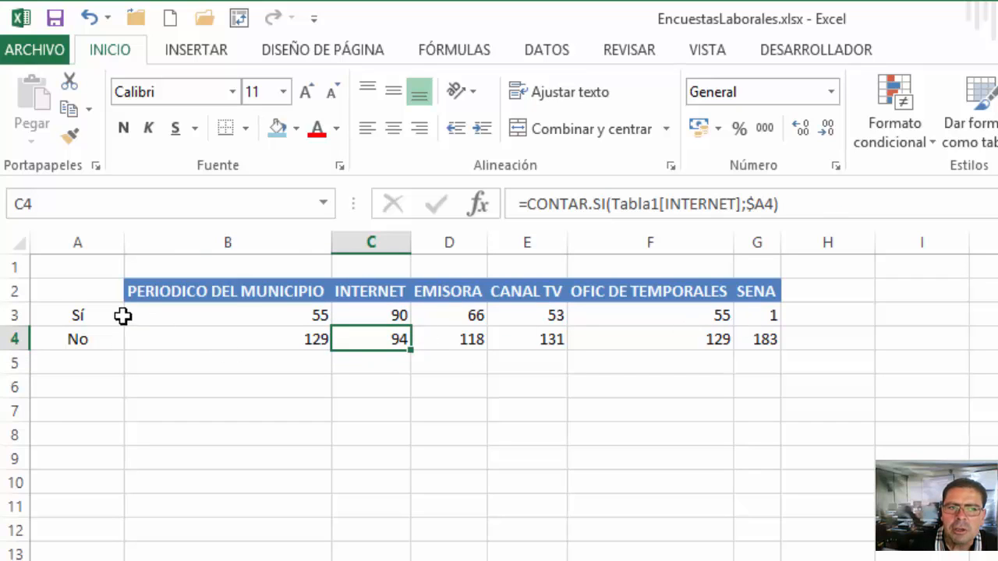
- Insert a 2-D 100% stacked column chart from the summary table A2:G4
{"action": "mouse_move", "coordinate": [97, 291]}
{"action": "left_mouse_down"}
{"action": "mouse_move", "coordinate": [726, 320]}
{"action": "mouse_move", "coordinate": [761, 335]}
{"action": "left_mouse_up"}
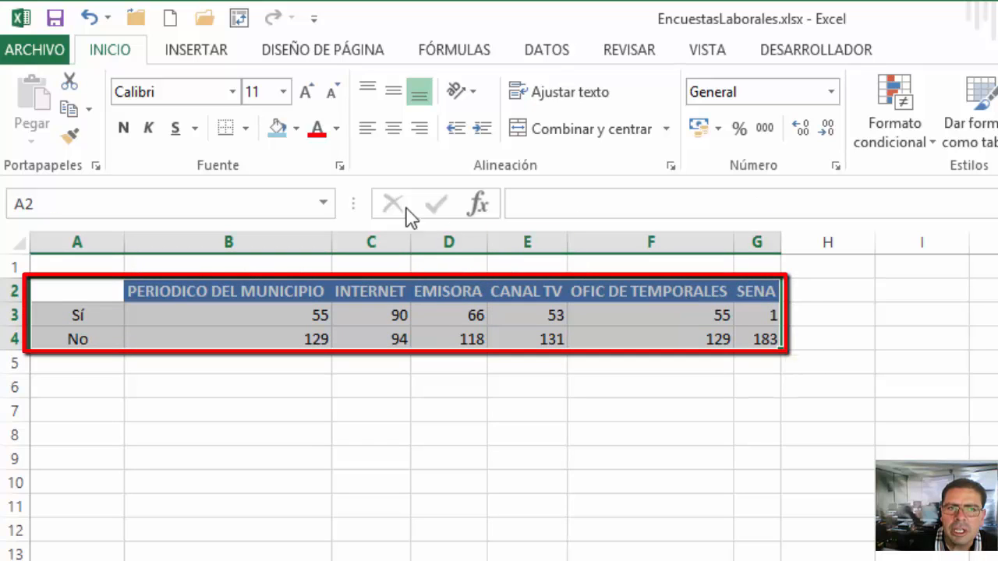
{"action": "left_click", "coordinate": [196, 49]}
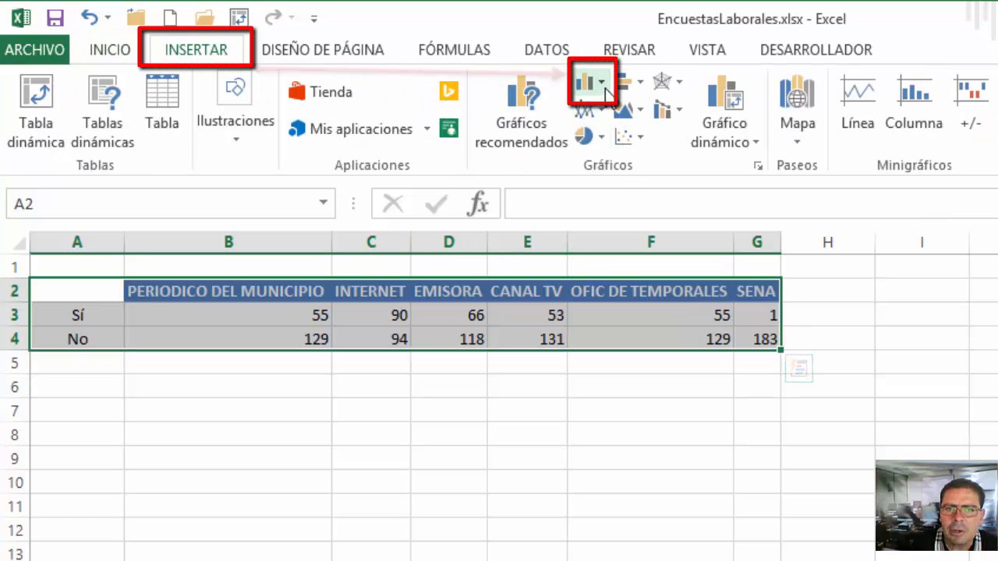
{"action": "left_click", "coordinate": [602, 83]}
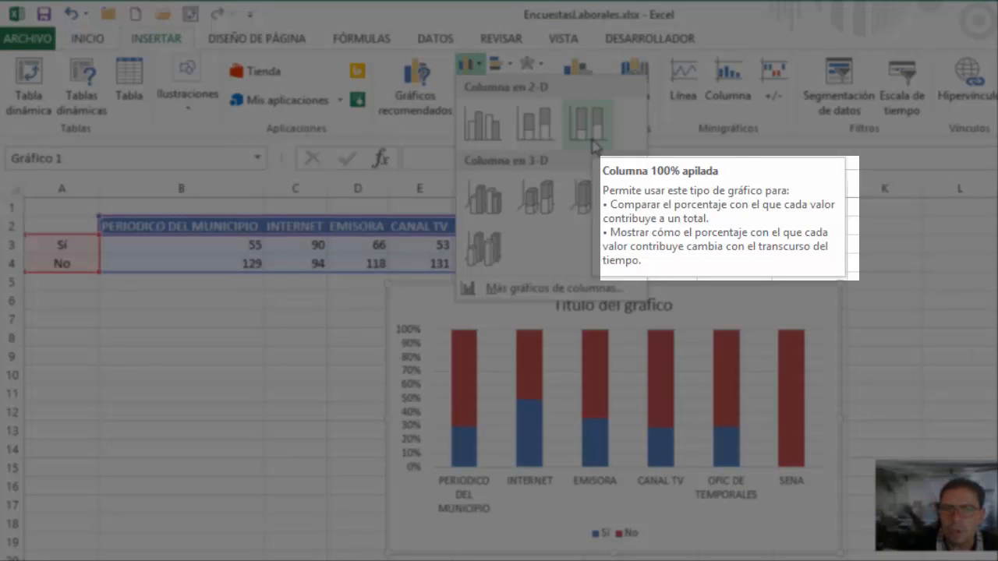
{"action": "left_click", "coordinate": [592, 145]}
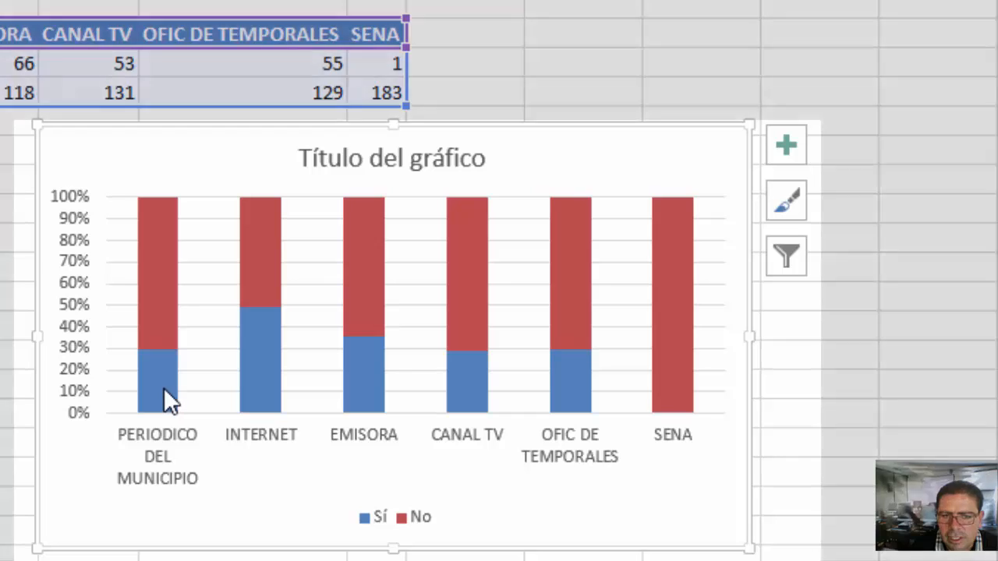
{"action": "mouse_move", "coordinate": [468, 453]}
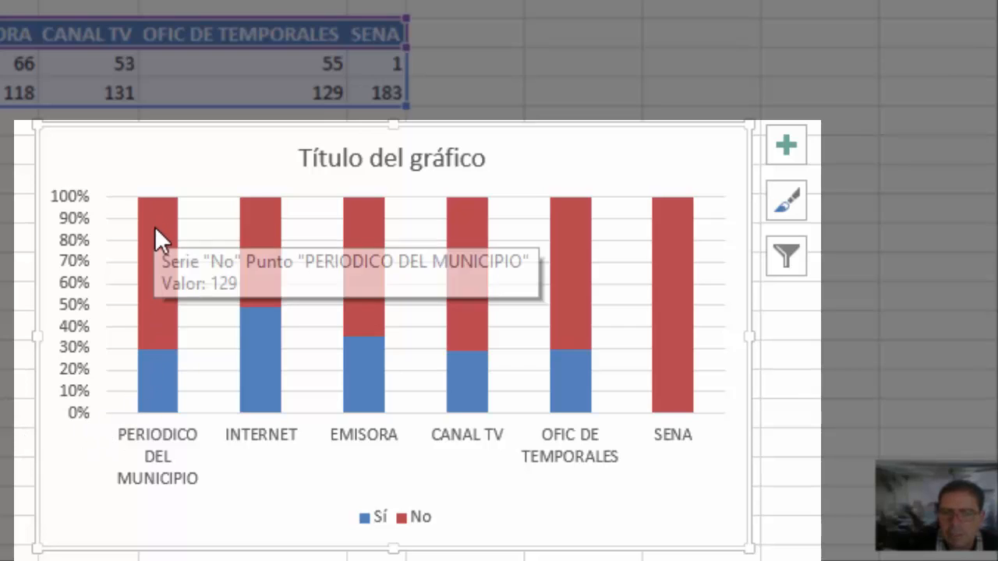
- Move the stacked column chart directly below the summary table, starting at column B
{"action": "mouse_move", "coordinate": [178, 388]}
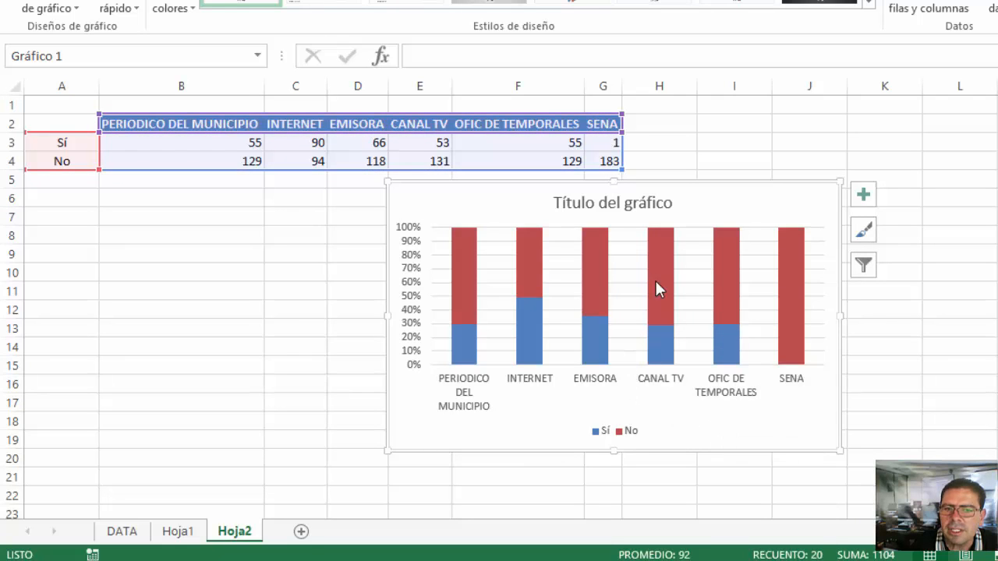
{"action": "left_click_drag", "start_coordinate": [518, 190], "coordinate": [231, 175]}
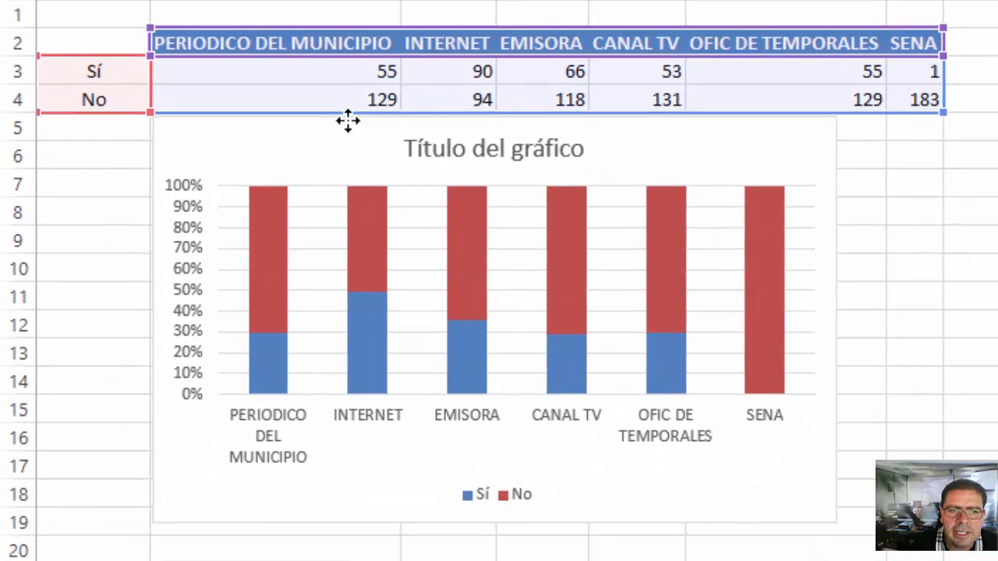
{"action": "left_click_drag", "start_coordinate": [348, 120], "coordinate": [348, 121]}
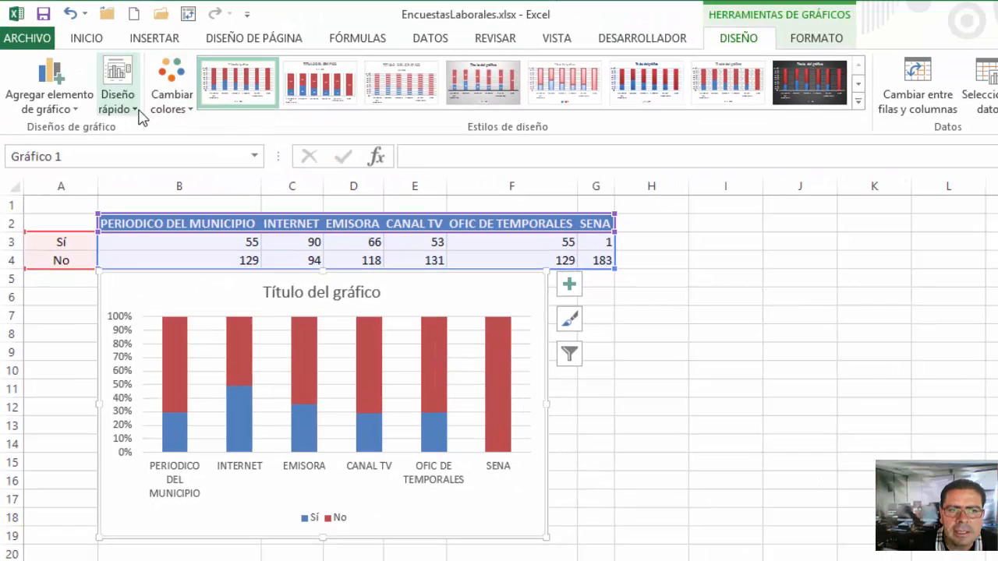
{"action": "left_click", "coordinate": [138, 111]}
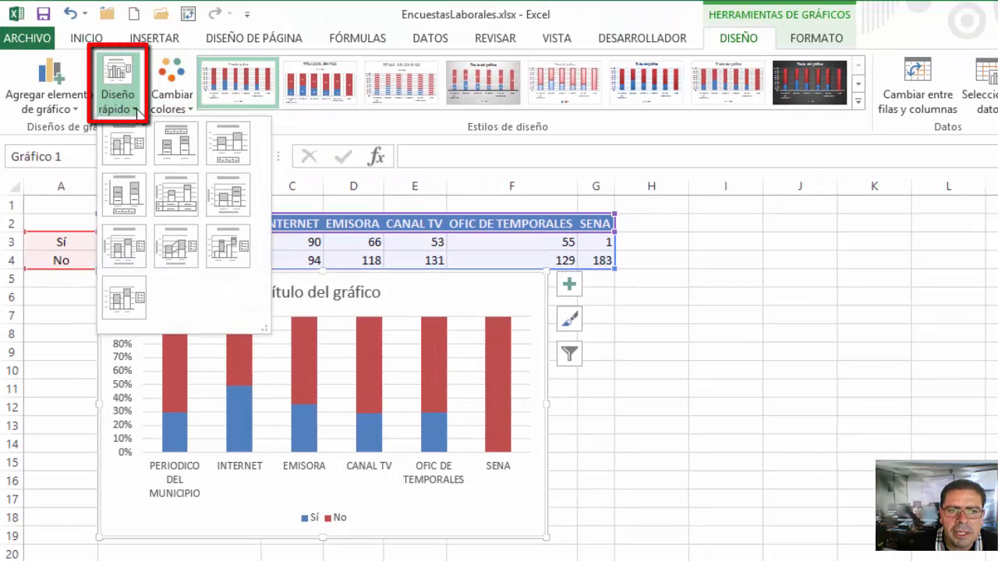
{"action": "left_click", "coordinate": [379, 276]}
- Apply the quick layout with a vertical axis title and data table to the column chart, and widen it below the summary table
{"action": "left_click_drag", "start_coordinate": [472, 278], "coordinate": [798, 235]}
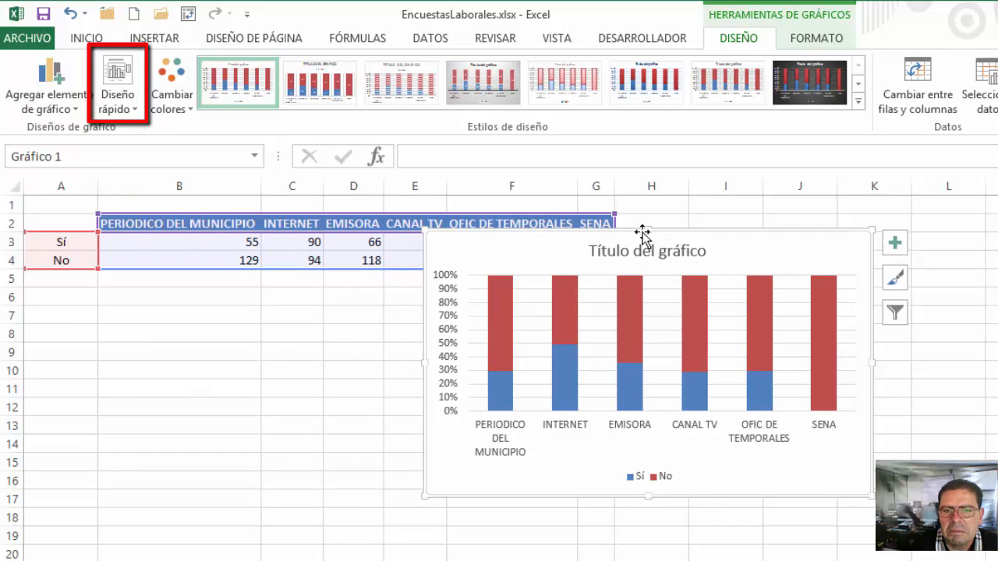
{"action": "left_click_drag", "start_coordinate": [638, 234], "coordinate": [743, 274]}
{"action": "left_click", "coordinate": [135, 111]}
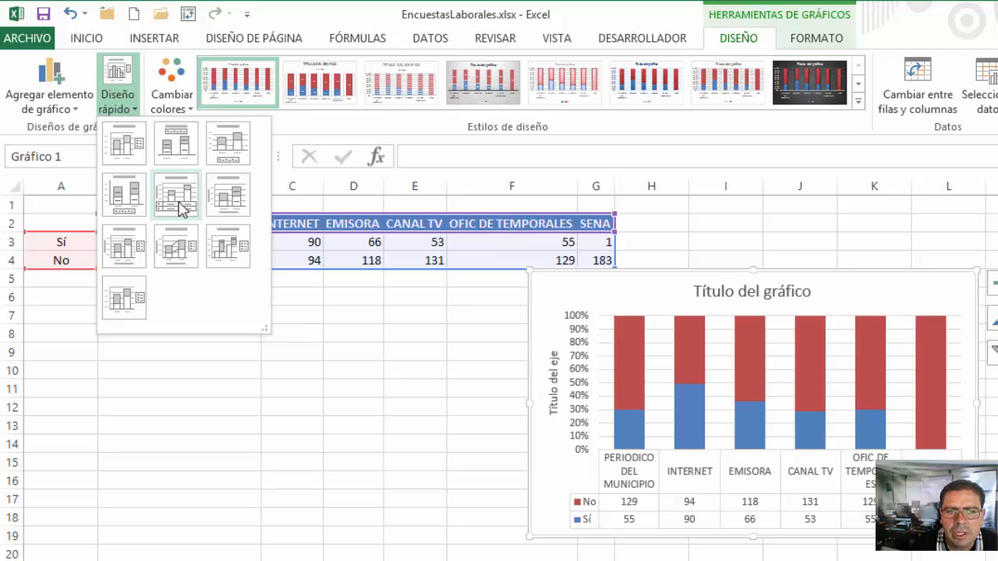
{"action": "left_click", "coordinate": [178, 196]}
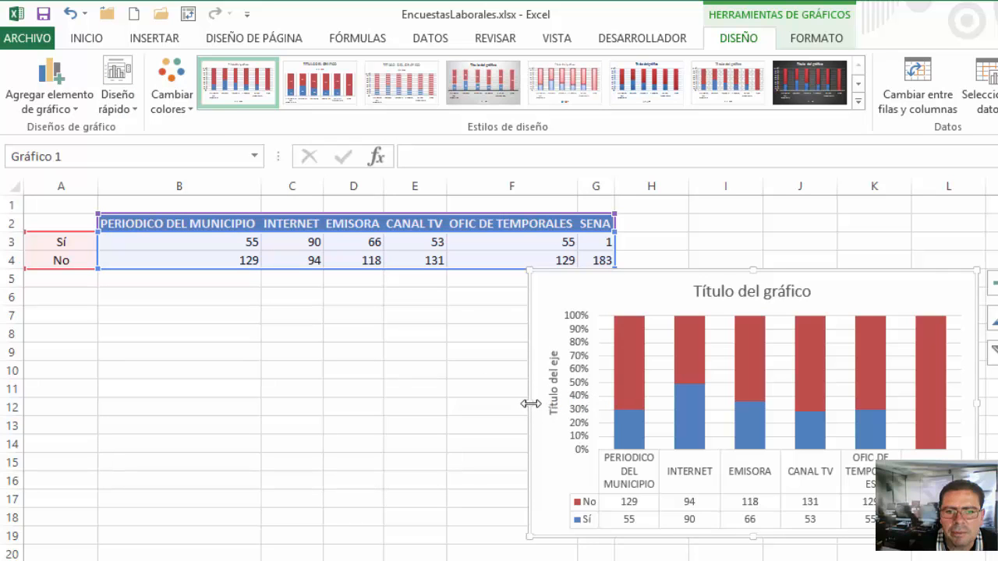
{"action": "left_click_drag", "start_coordinate": [531, 404], "coordinate": [420, 394]}
{"action": "left_click_drag", "start_coordinate": [567, 289], "coordinate": [251, 291]}
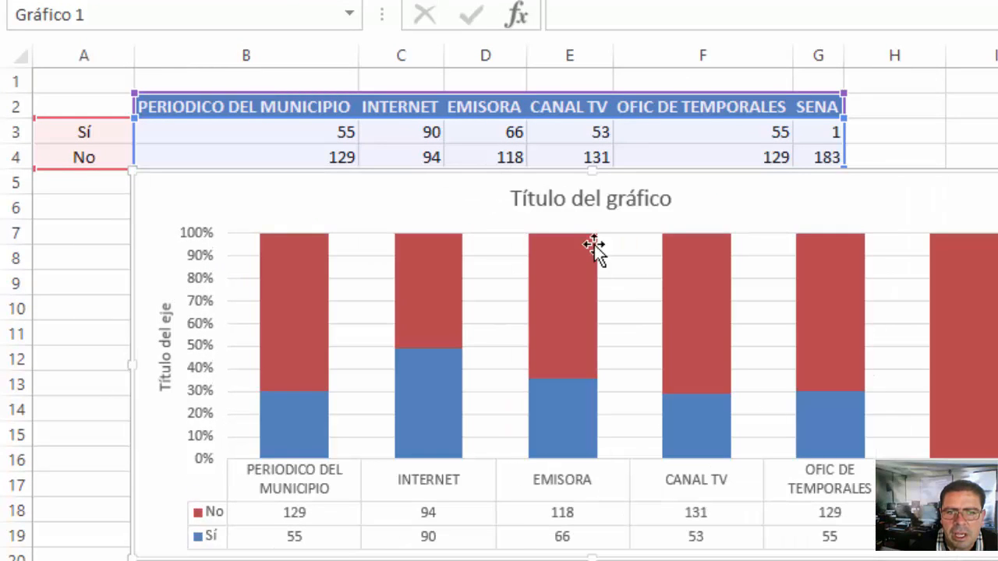
- Set the column chart's vertical axis title to "Porcentaje"
{"action": "left_click", "coordinate": [160, 355]}
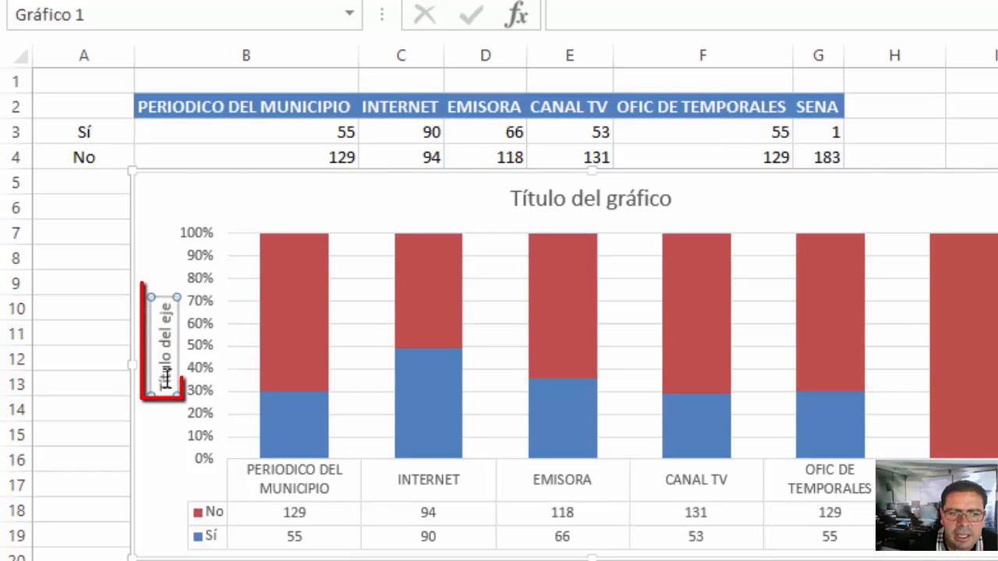
{"action": "left_click_drag", "start_coordinate": [166, 389], "coordinate": [166, 295]}
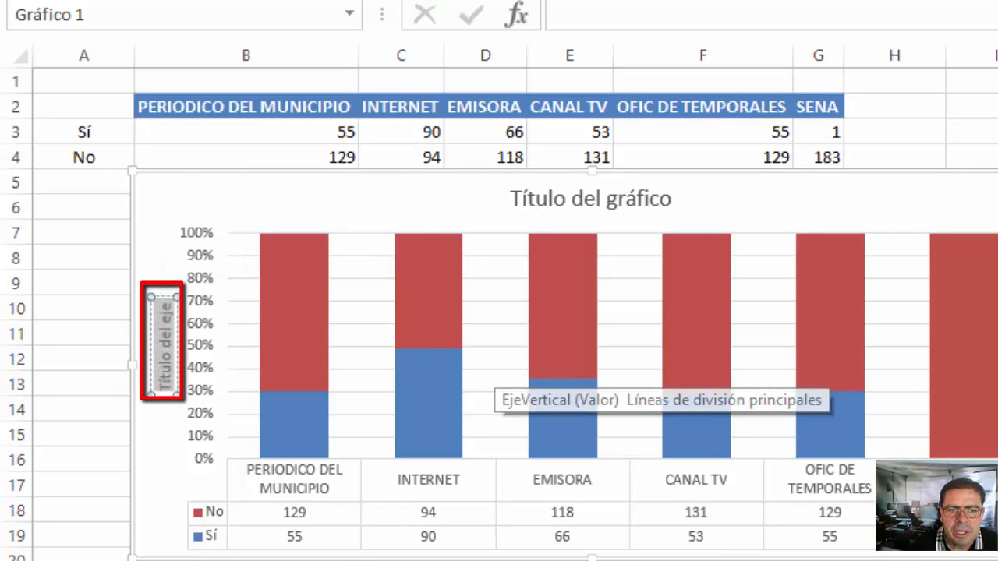
{"action": "type", "text": "Porcentake"}
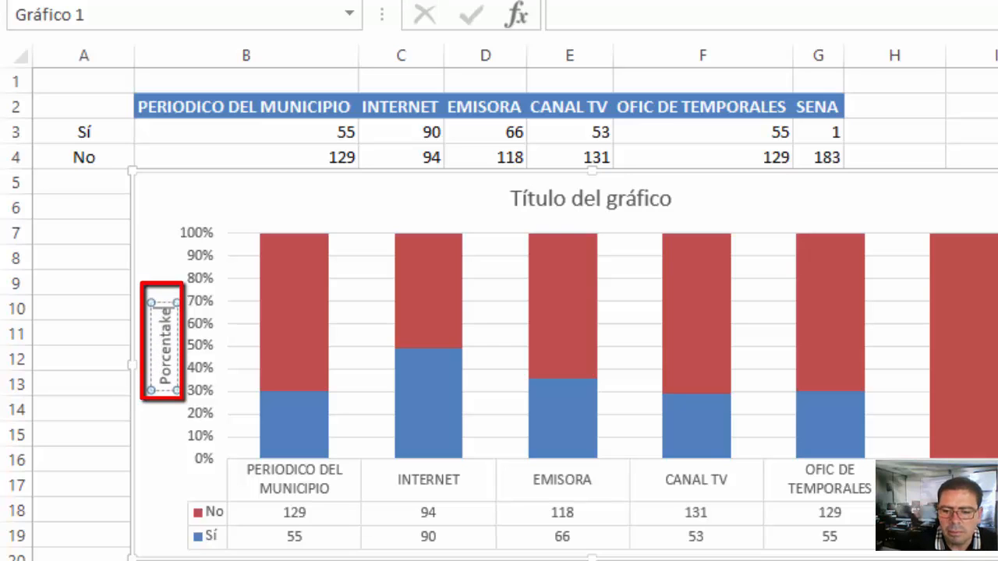
{"action": "key", "text": "BackSpace"}
{"action": "key", "text": "BackSpace"}
{"action": "type", "text": "je"}
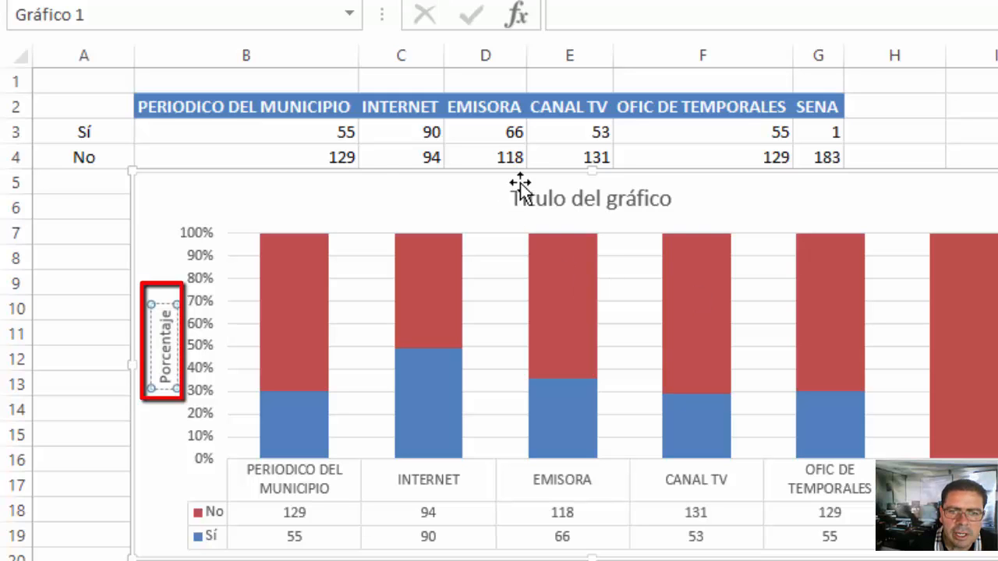
- Title the column chart "Medios Usados para conseguir empleo", following the wording of question 2 in Encuesta.docx
{"action": "left_click", "coordinate": [546, 196]}
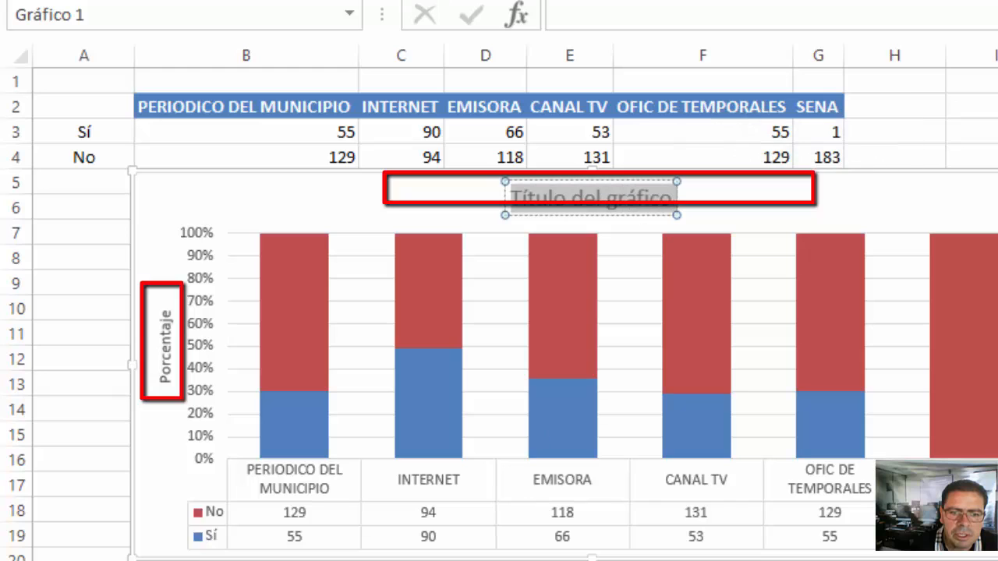
{"action": "left_click", "coordinate": [351, 560]}
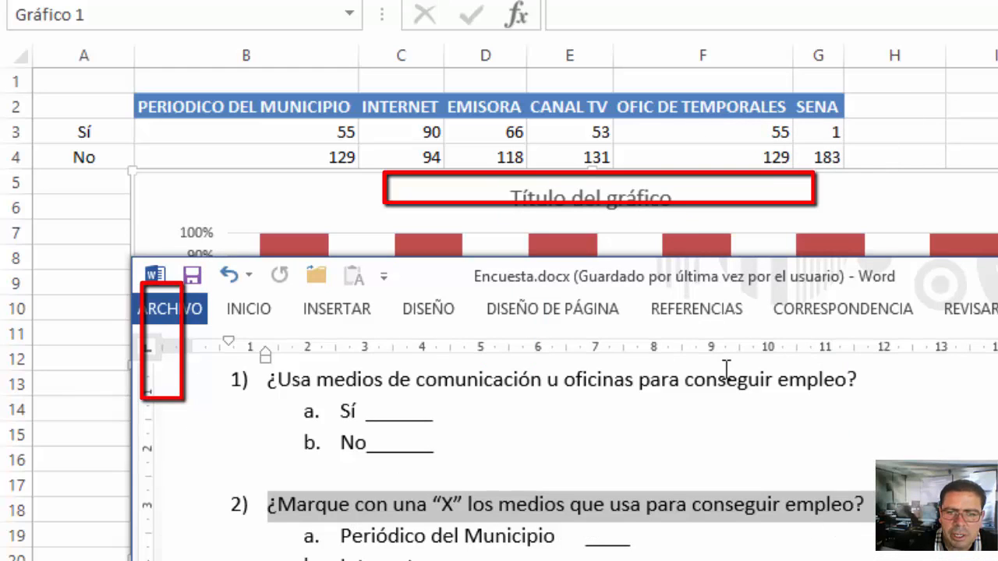
{"action": "left_click", "coordinate": [693, 216]}
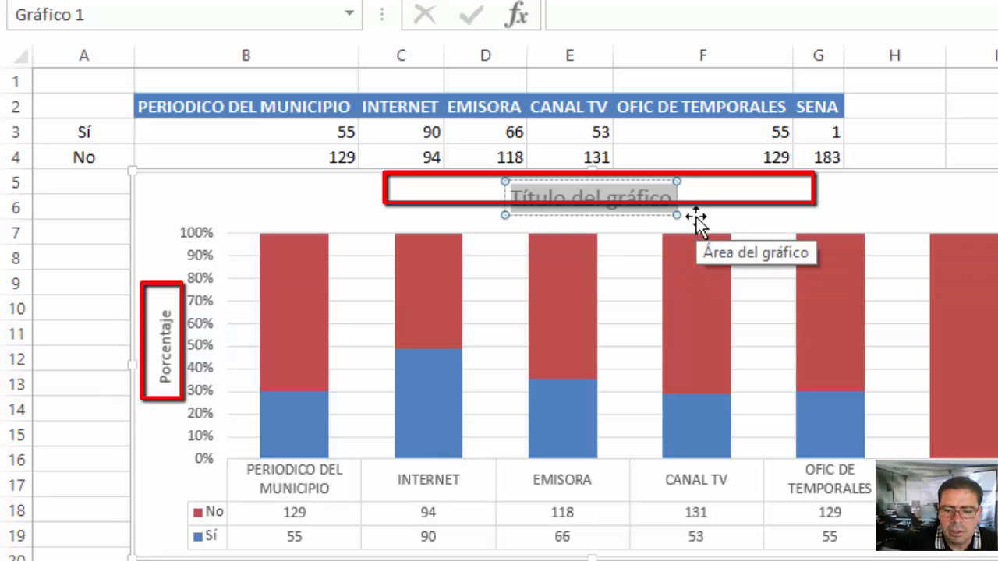
{"action": "type", "text": "Medios Usa"}
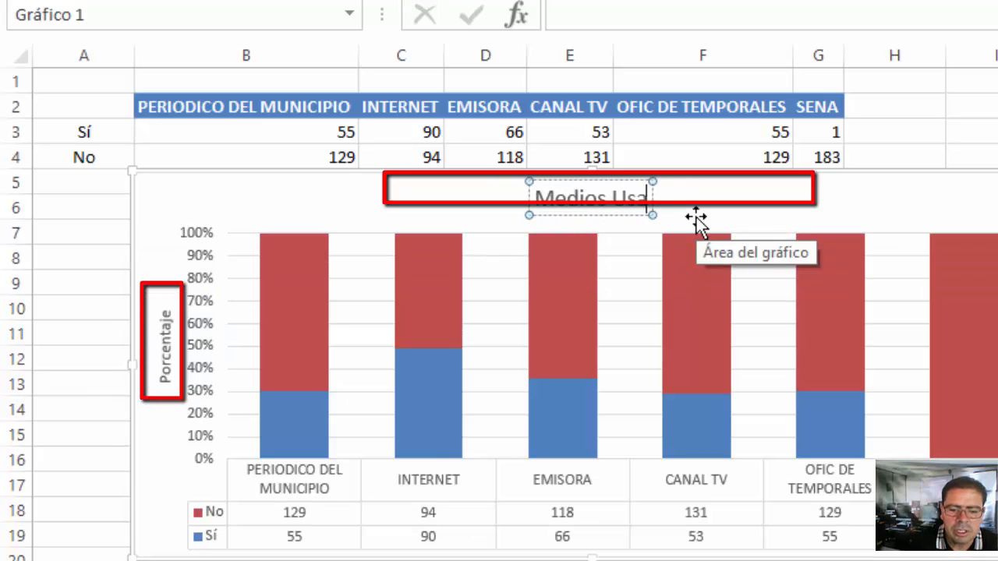
{"action": "type", "text": "dos par"}
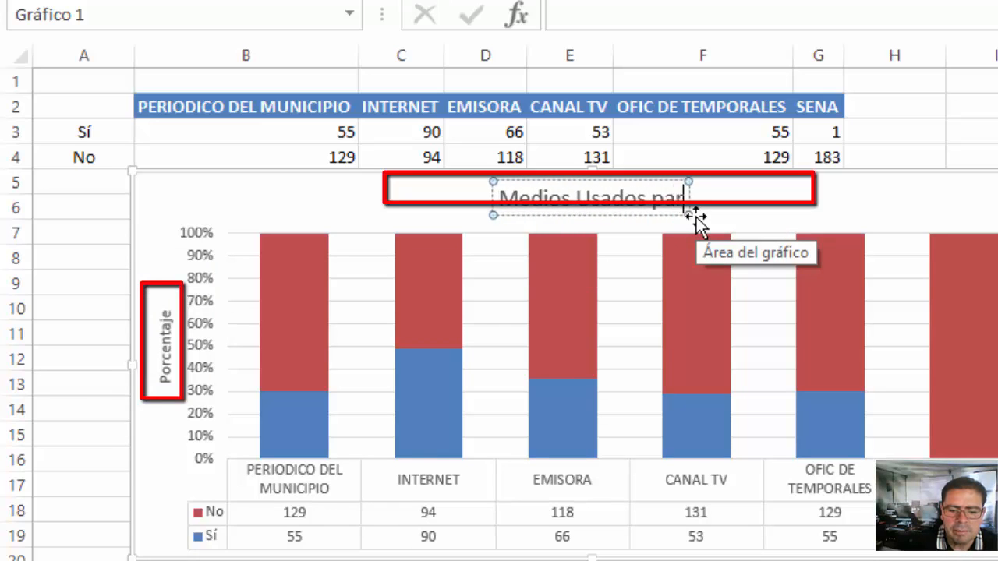
{"action": "type", "text": "a conseguir emplo"}
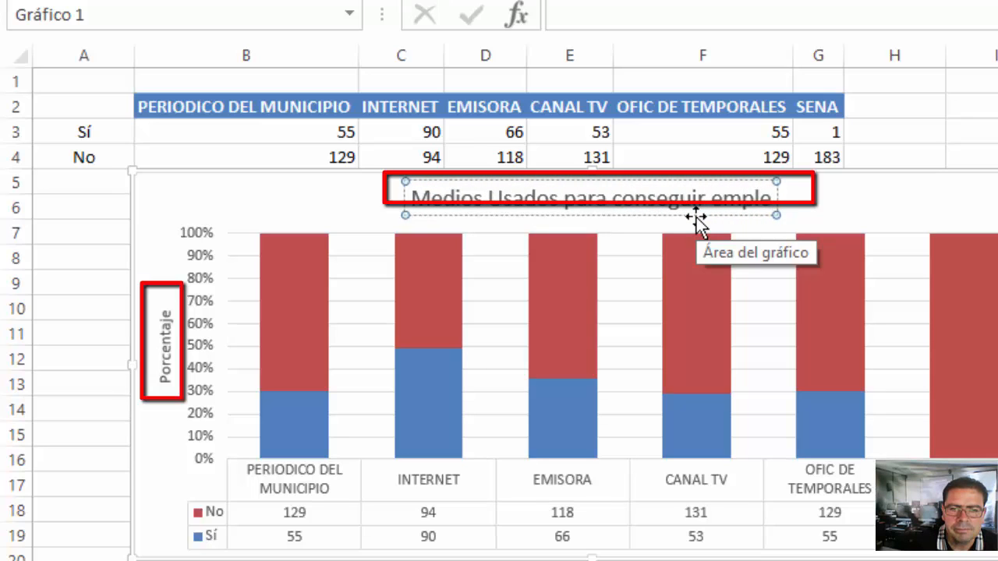
{"action": "type", "text": "o"}
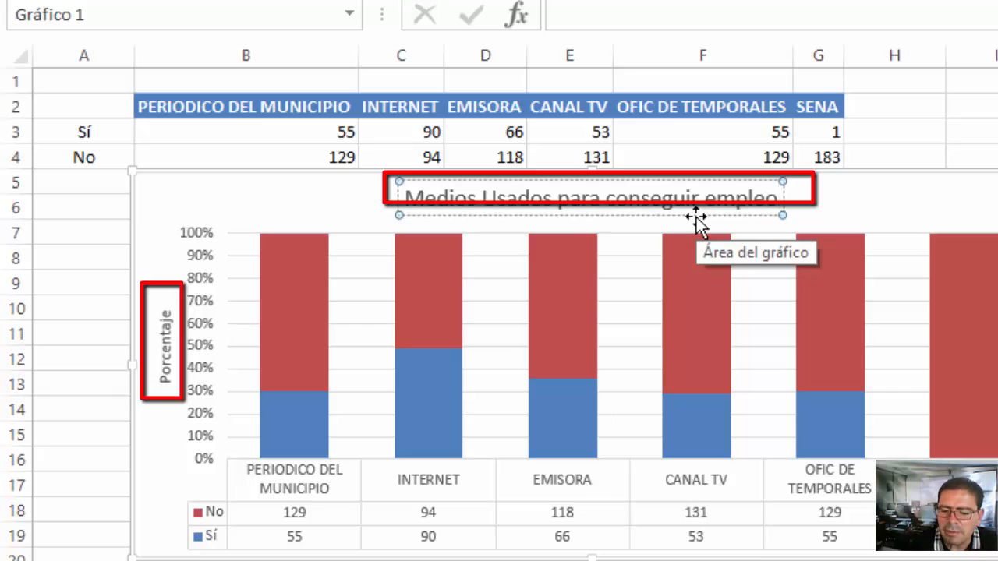
{"action": "type", "text": " -"}
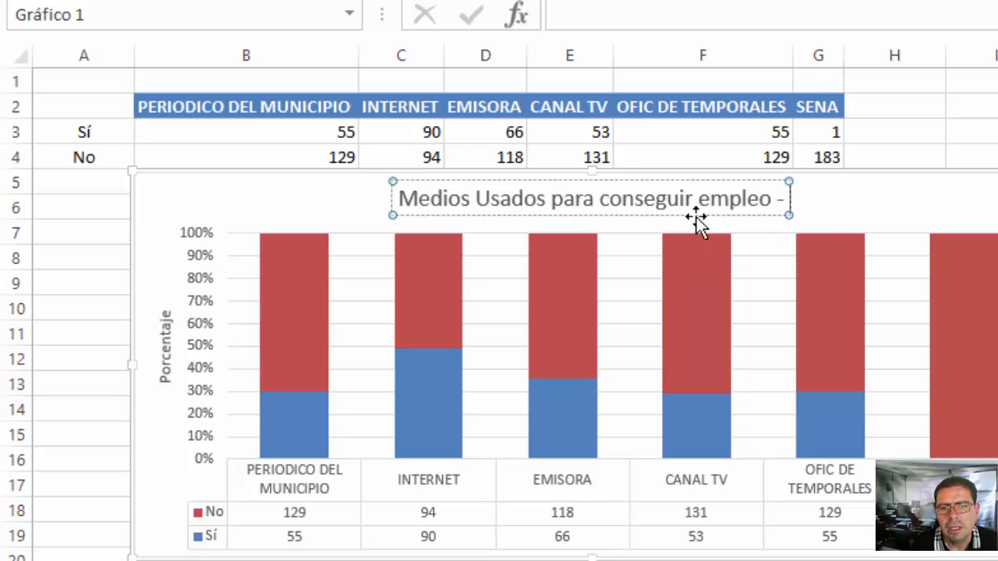
{"action": "key", "text": "BackSpace"}
{"action": "key", "text": "BackSpace"}
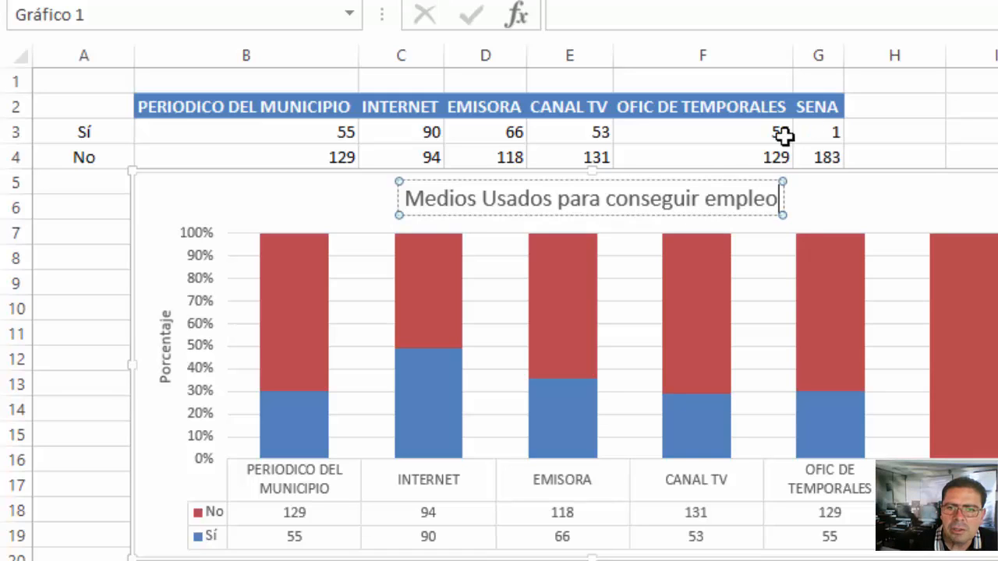
- Shift the column chart left so it starts in column A, just below the summary table
{"action": "left_click", "coordinate": [127, 131]}
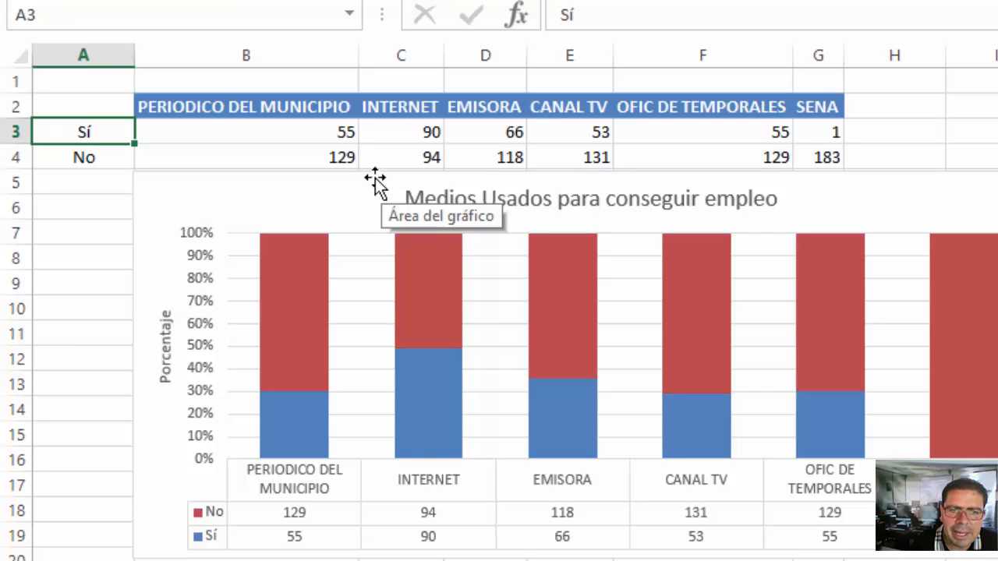
{"action": "left_click_drag", "start_coordinate": [376, 182], "coordinate": [285, 183]}
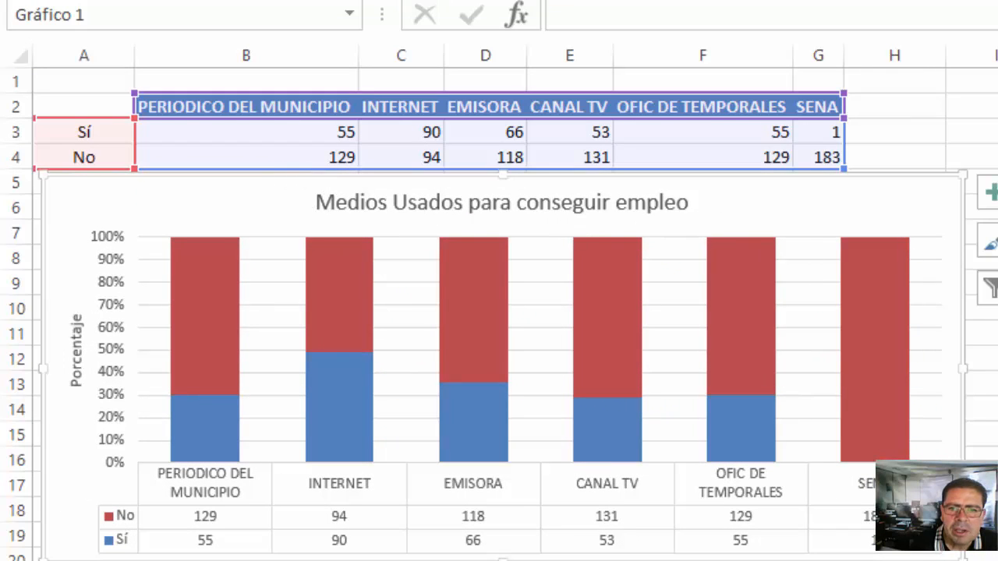
{"action": "left_click", "coordinate": [907, 131]}
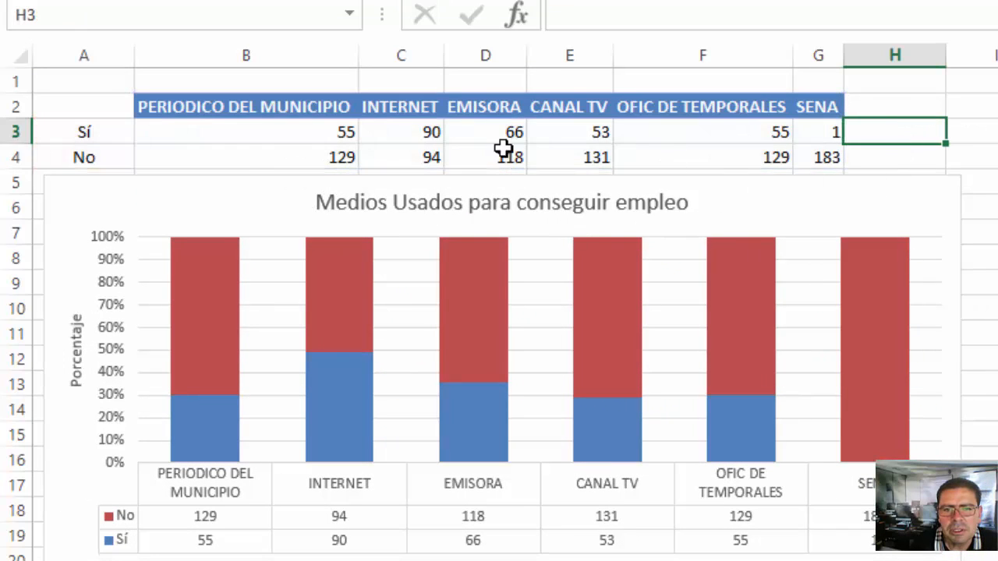
- Insert a 2-D pie chart from the media headers and the Sí row, A2:G3
{"action": "left_click", "coordinate": [276, 128]}
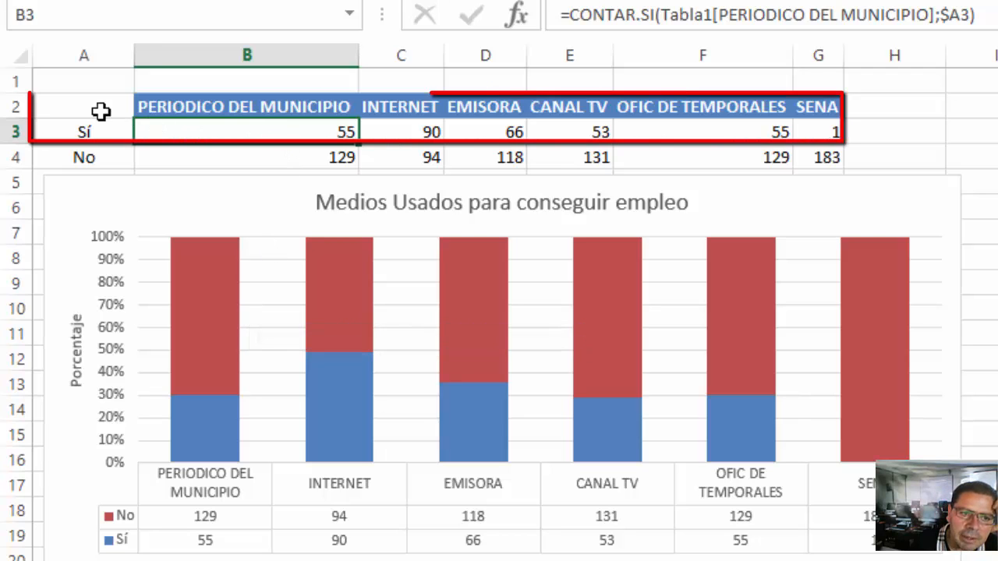
{"action": "left_click_drag", "start_coordinate": [102, 109], "coordinate": [816, 130]}
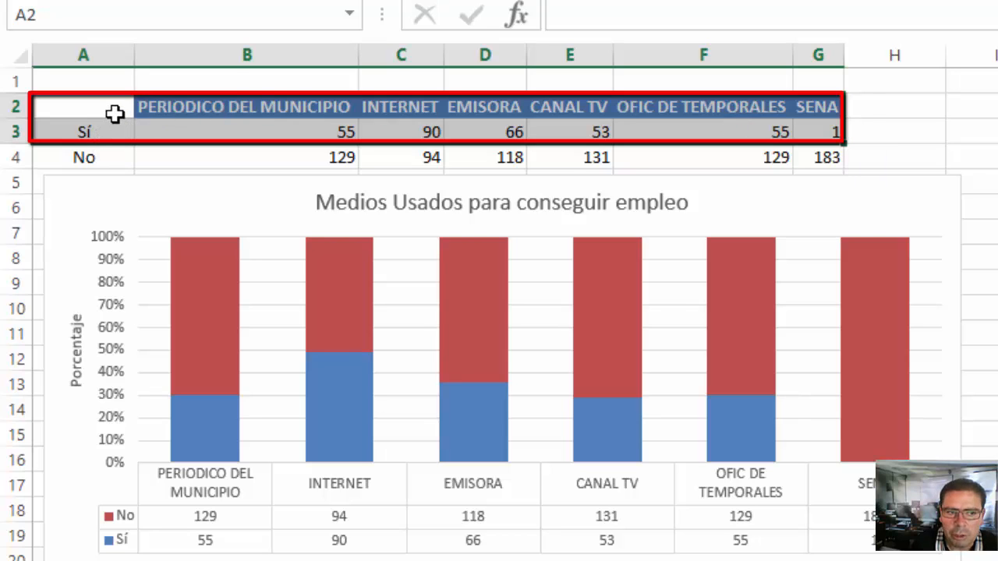
{"action": "left_click_drag", "start_coordinate": [115, 114], "coordinate": [824, 127]}
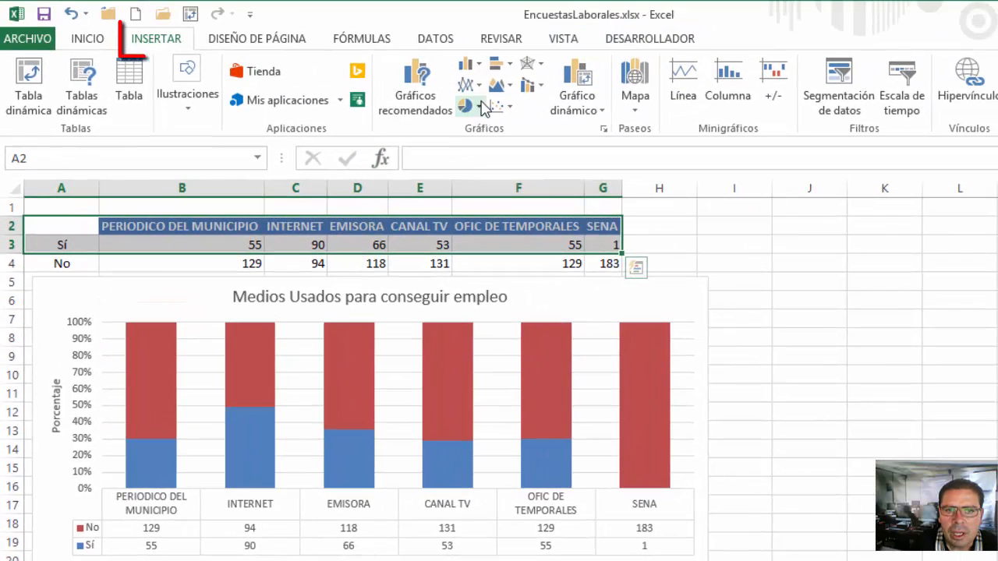
{"action": "left_click", "coordinate": [482, 106]}
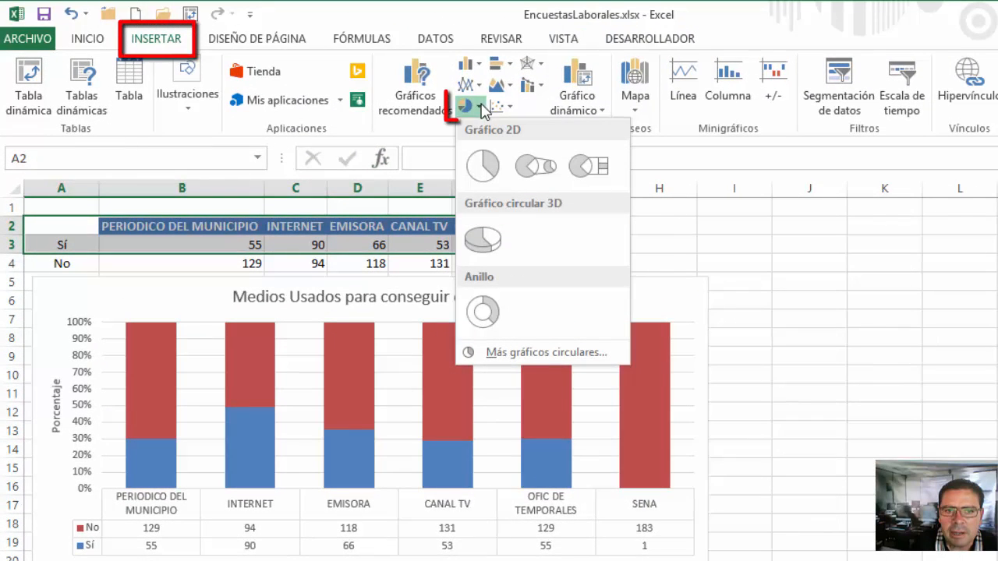
{"action": "left_click", "coordinate": [486, 165]}
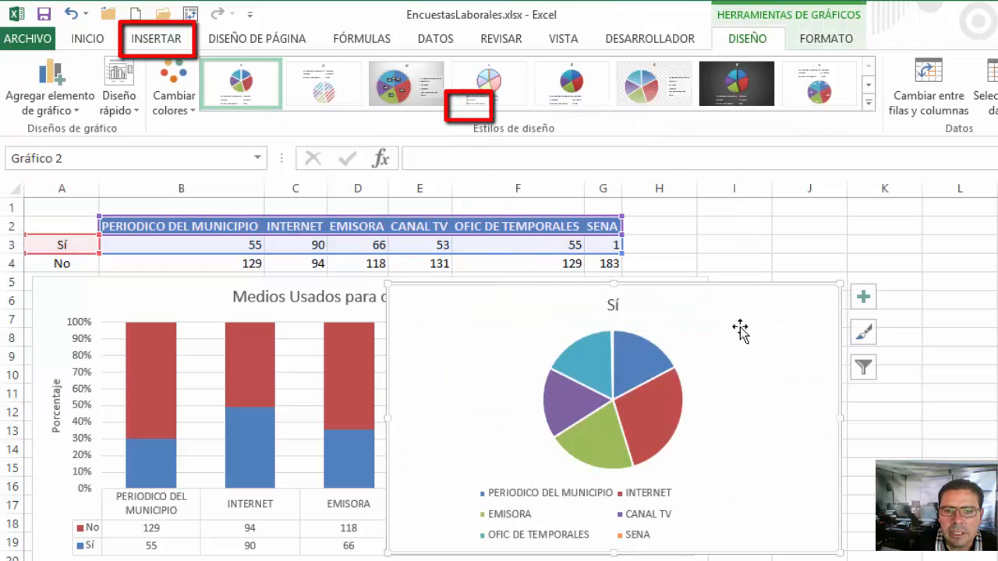
- Place the pie chart beside the summary table and apply the quick layout that labels each slice with its category name and value
{"action": "left_click_drag", "start_coordinate": [698, 289], "coordinate": [988, 226]}
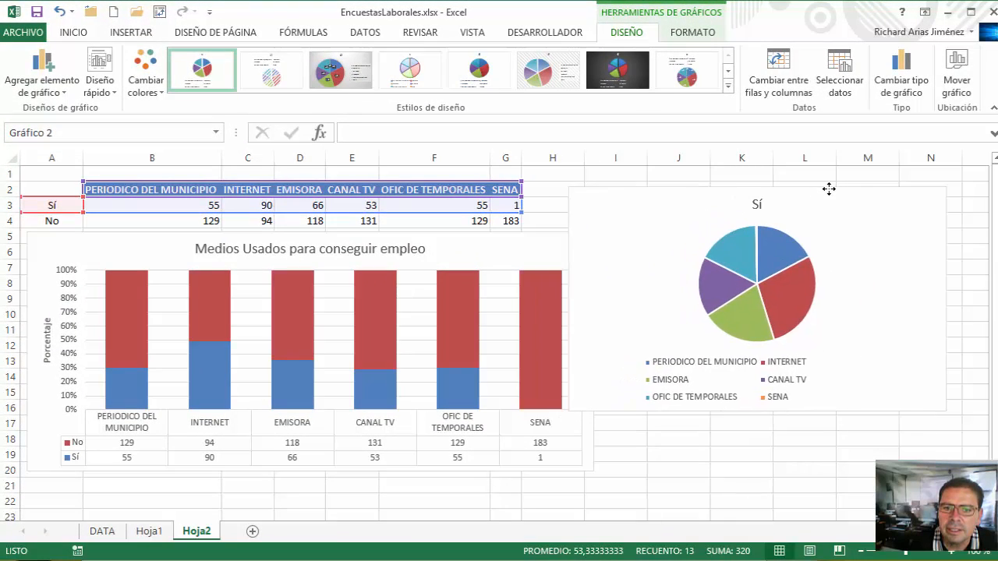
{"action": "left_click_drag", "start_coordinate": [829, 189], "coordinate": [791, 182]}
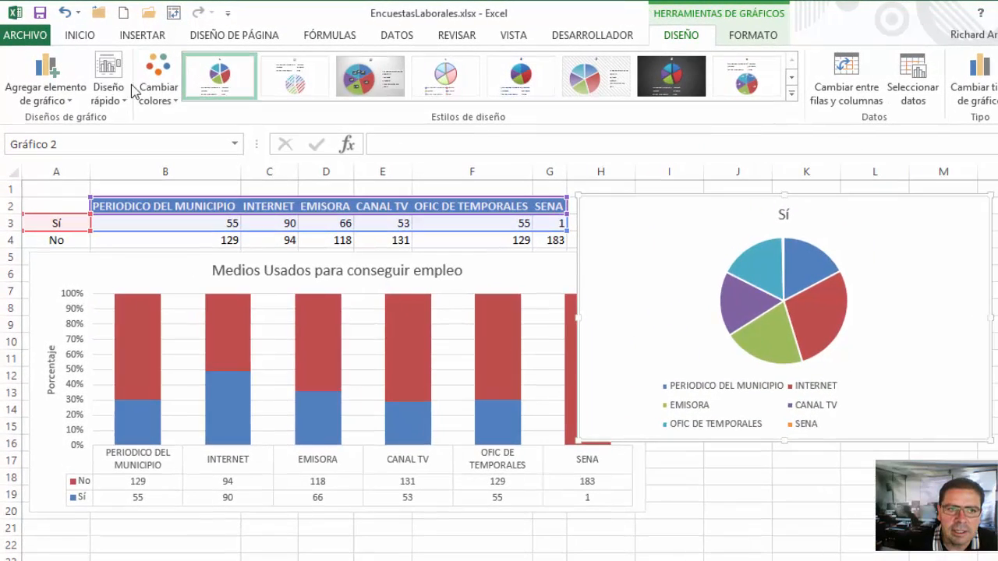
{"action": "left_click", "coordinate": [105, 78]}
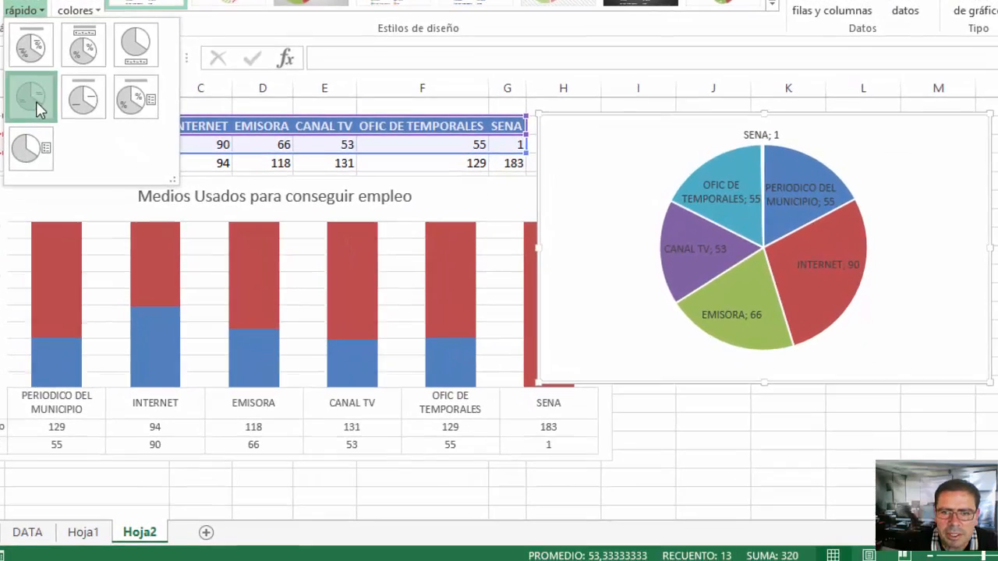
{"action": "left_click", "coordinate": [121, 190]}
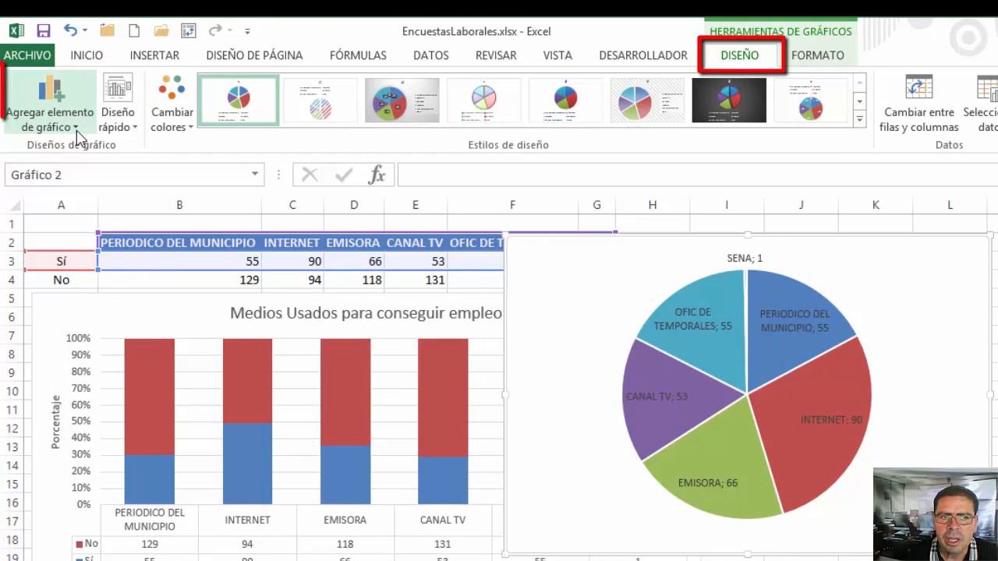
- Add a title above the pie chart and set its text to "Medios usados........"
{"action": "left_click", "coordinate": [76, 121]}
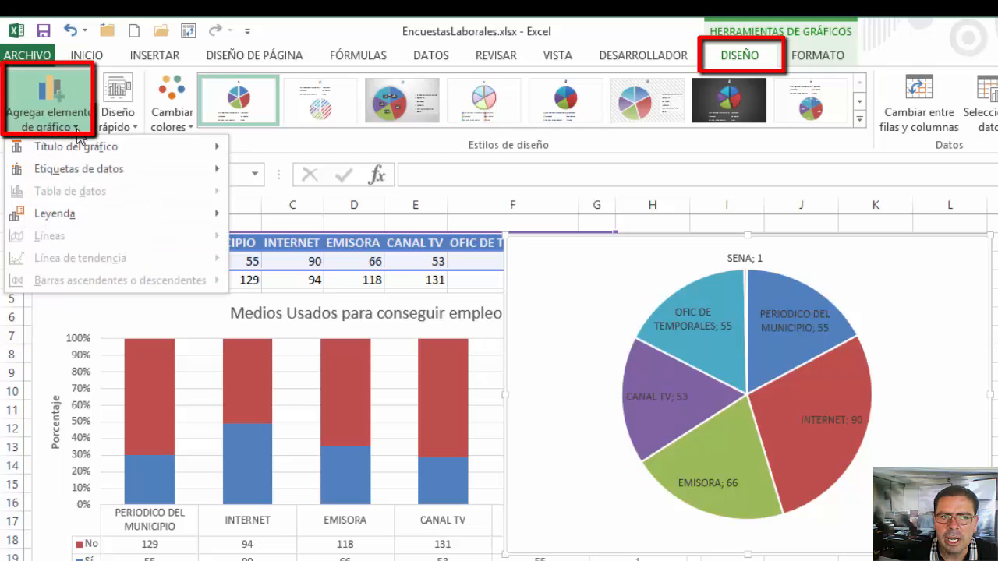
{"action": "mouse_move", "coordinate": [81, 151]}
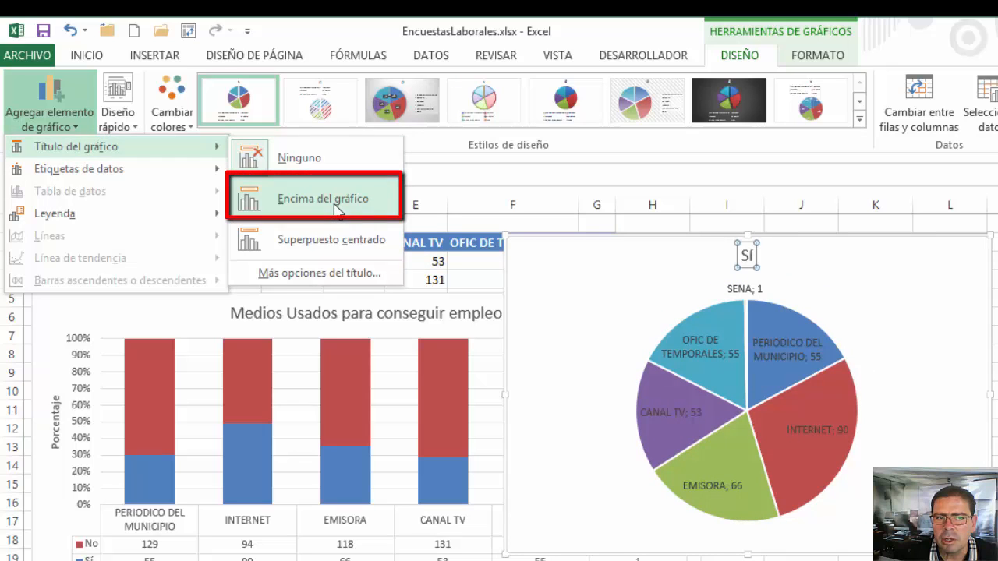
{"action": "left_click", "coordinate": [336, 205]}
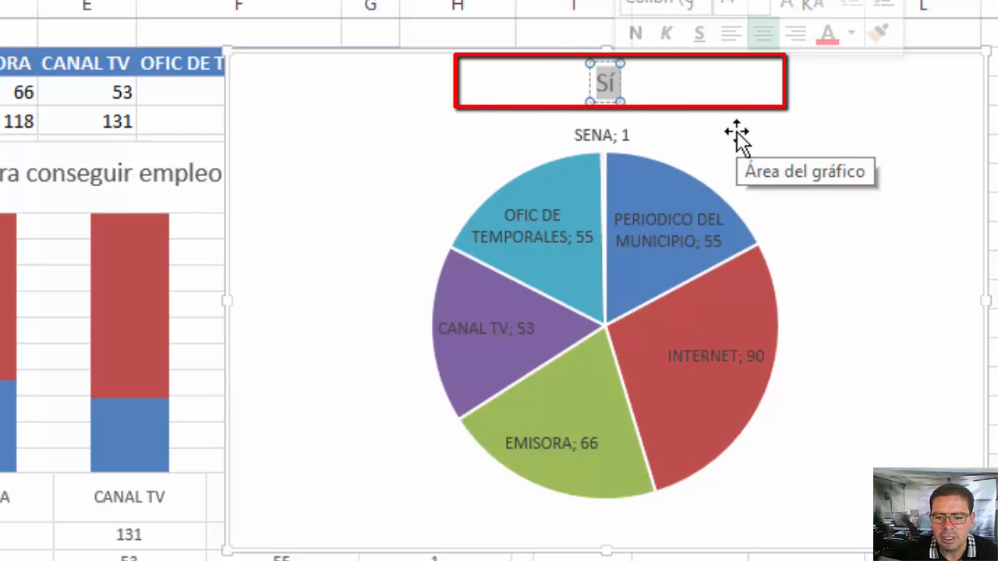
{"action": "type", "text": "M"}
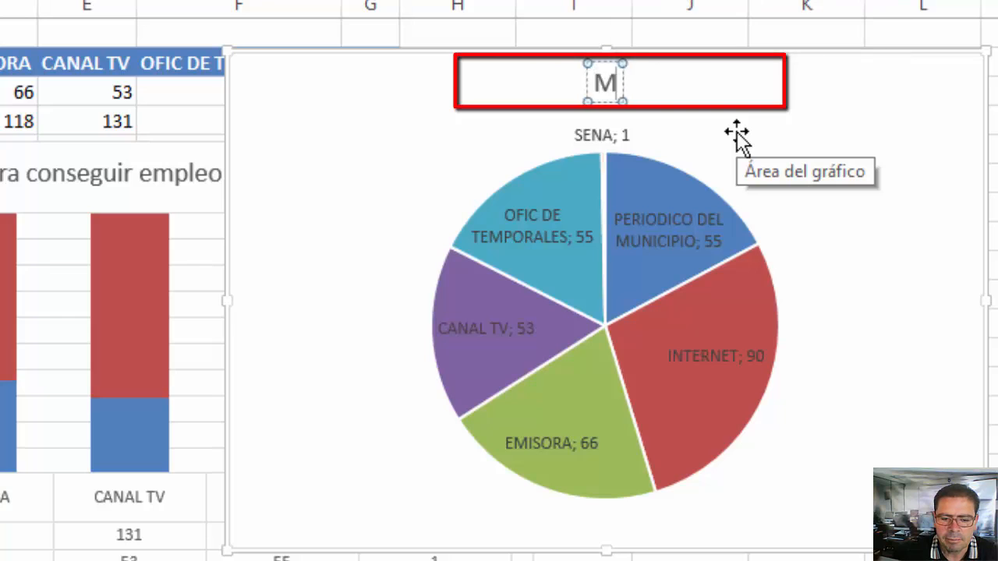
{"action": "type", "text": "edios usados........"}
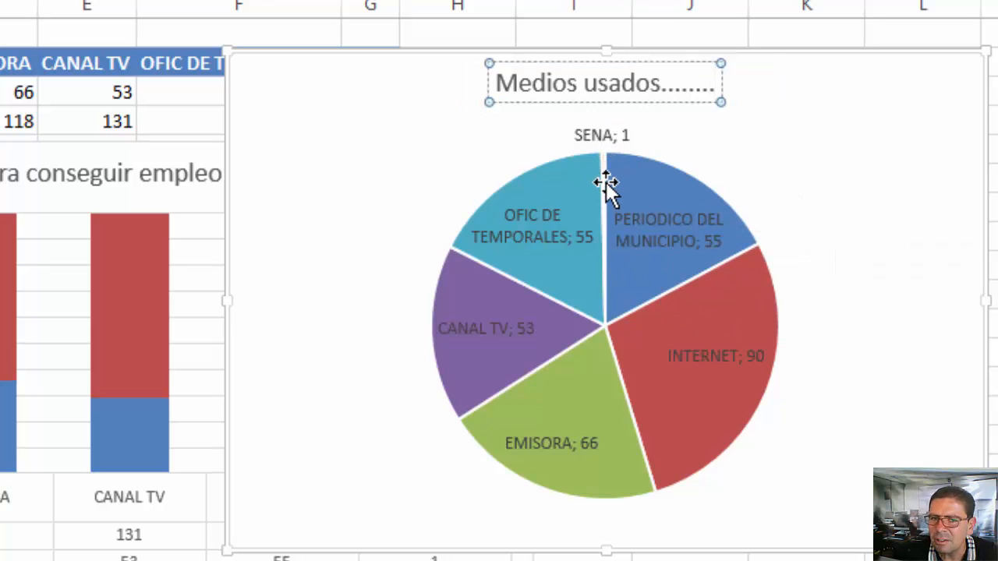
{"action": "left_click", "coordinate": [974, 88]}
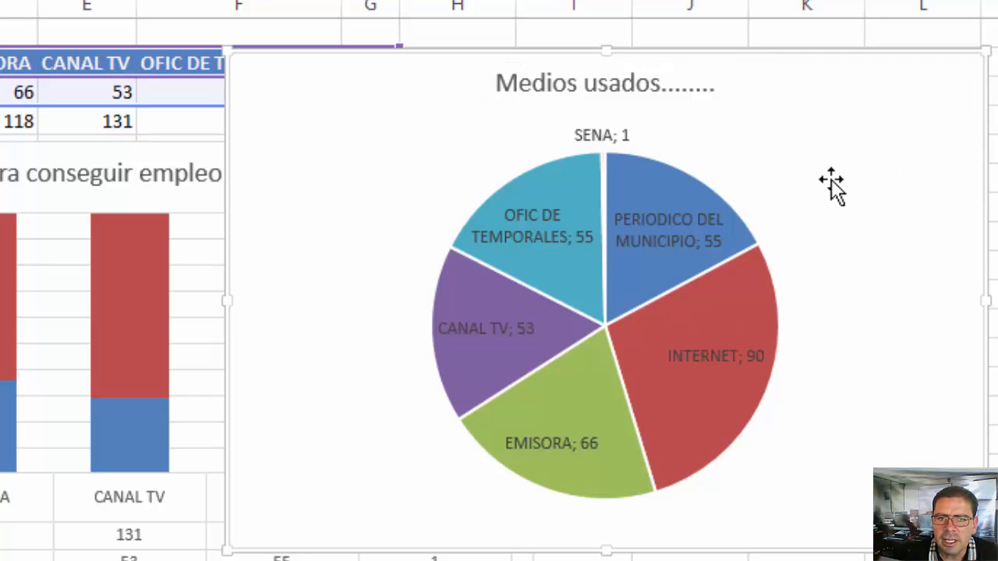
- Change the pie chart to the 2-D bar-of-pie type
{"action": "mouse_move", "coordinate": [641, 184]}
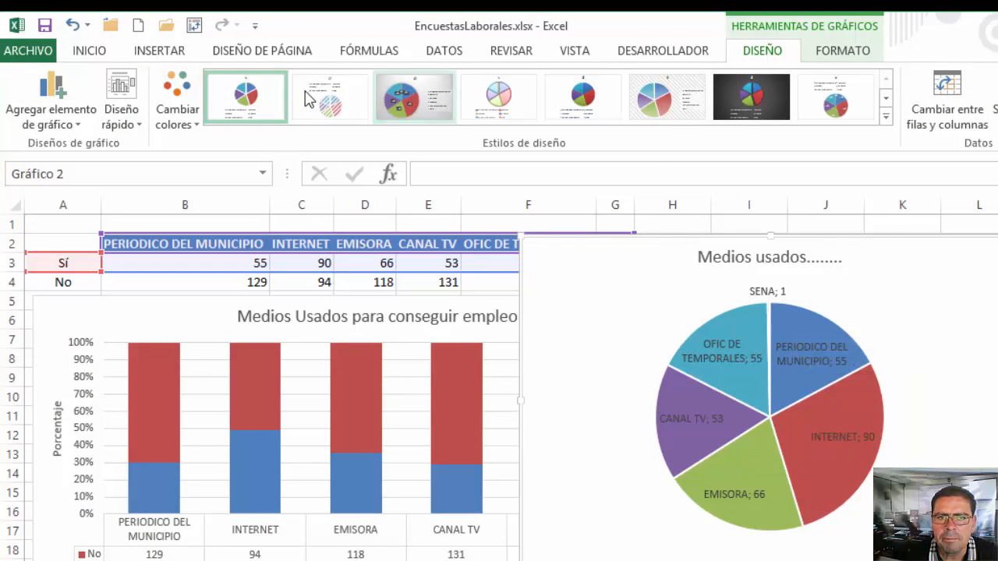
{"action": "left_click", "coordinate": [159, 51]}
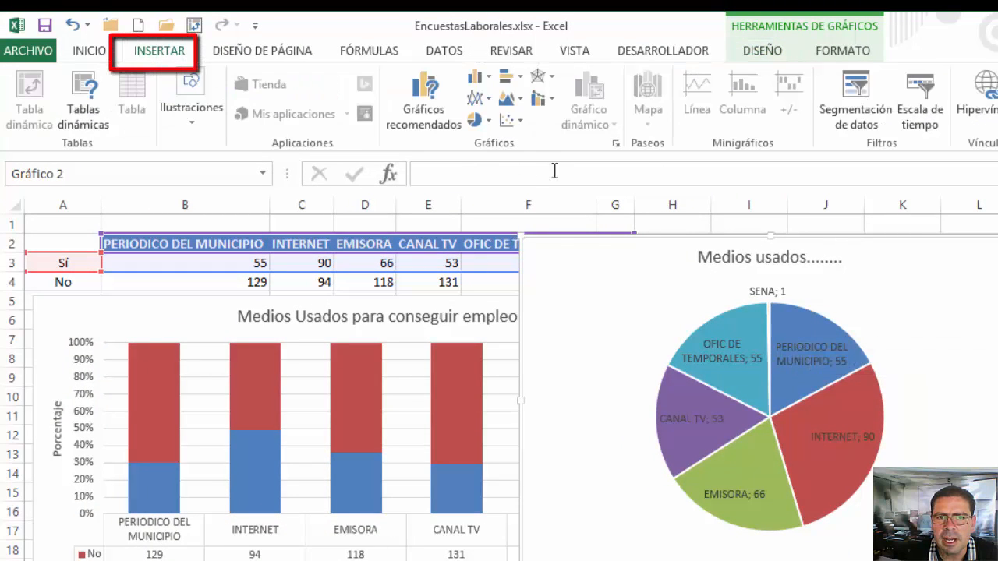
{"action": "left_click", "coordinate": [478, 120]}
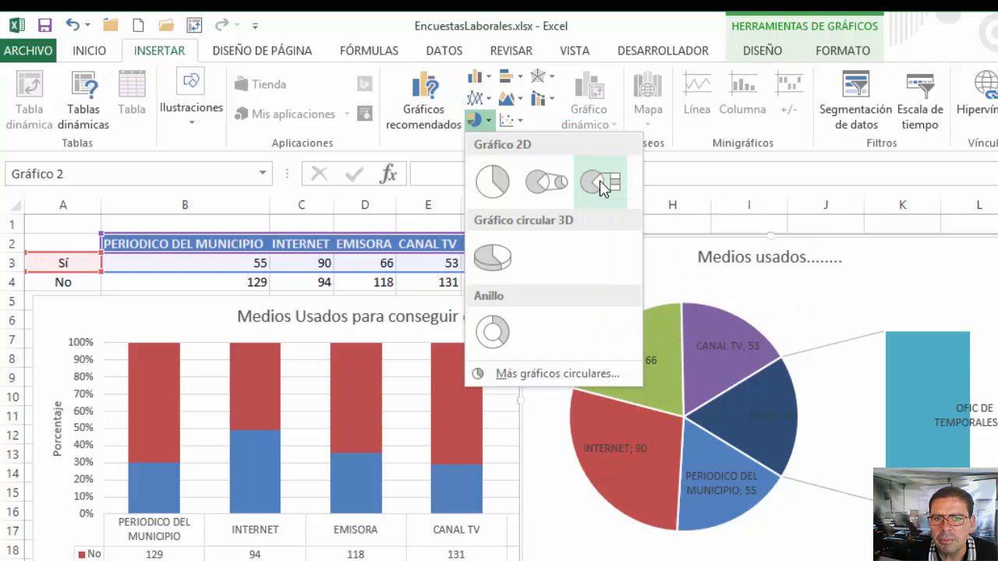
{"action": "left_click", "coordinate": [603, 185]}
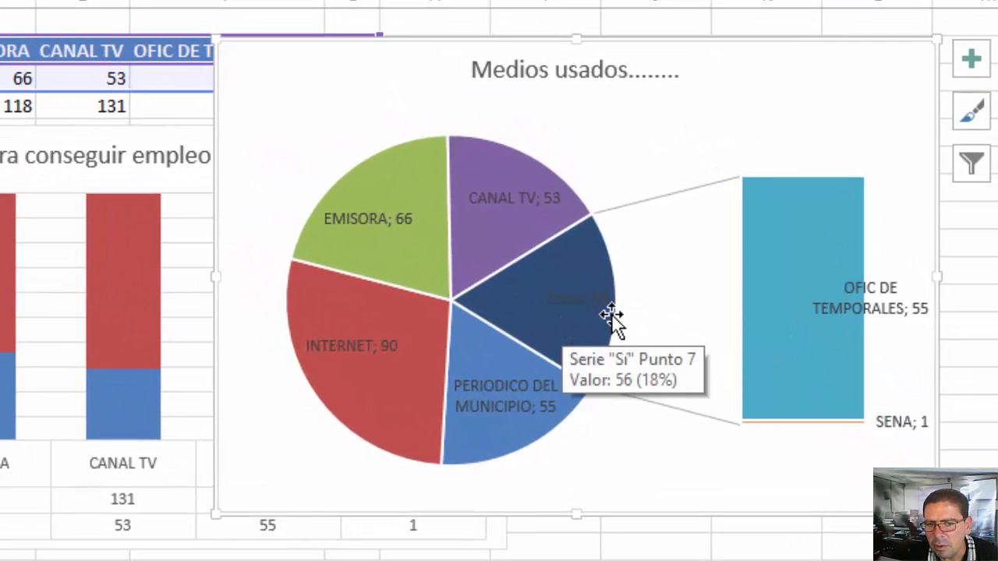
- Make only the data label on the dark blue Otros slice white and bold
{"action": "left_click", "coordinate": [591, 309]}
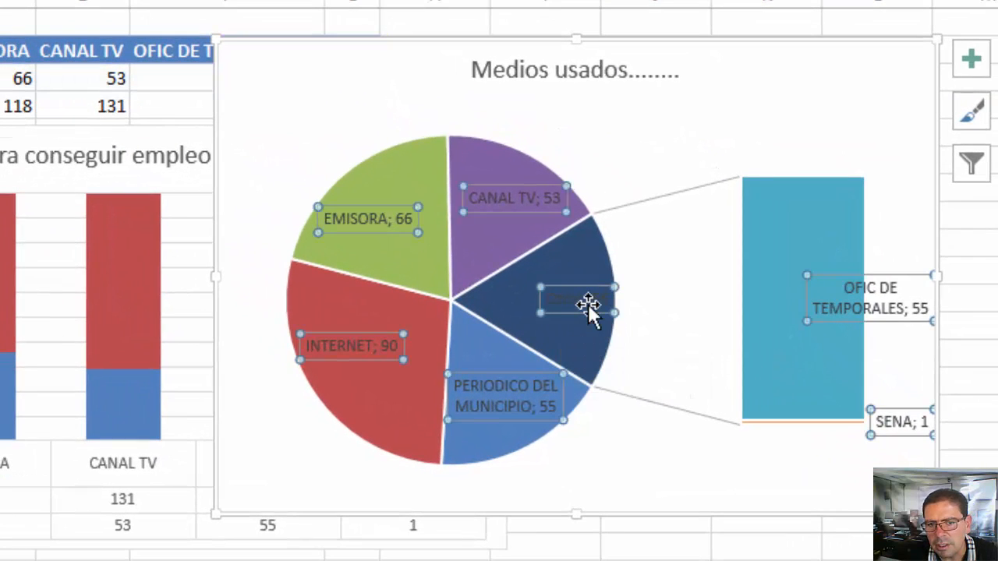
{"action": "left_click", "coordinate": [590, 309]}
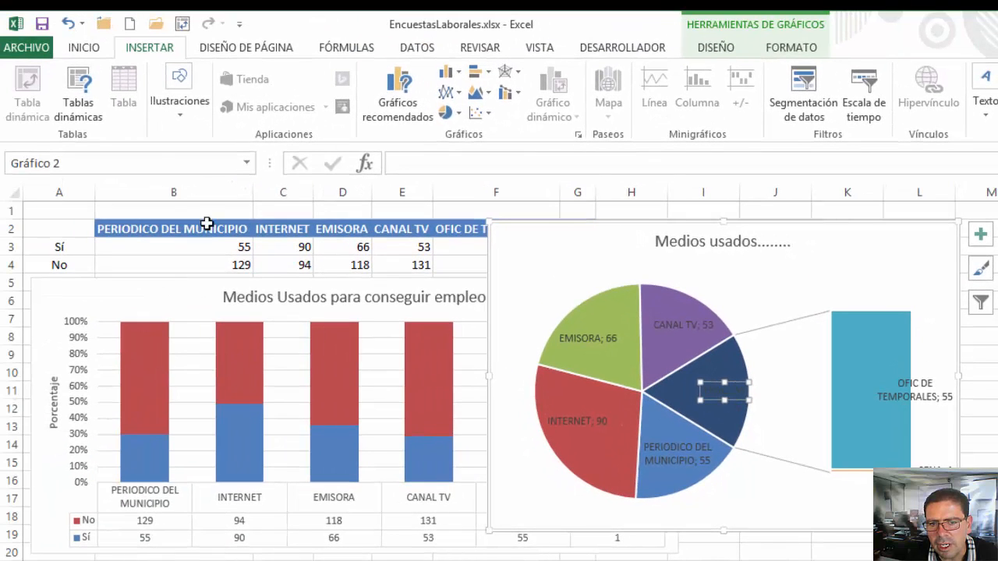
{"action": "left_click", "coordinate": [86, 50]}
{"action": "left_click", "coordinate": [256, 109]}
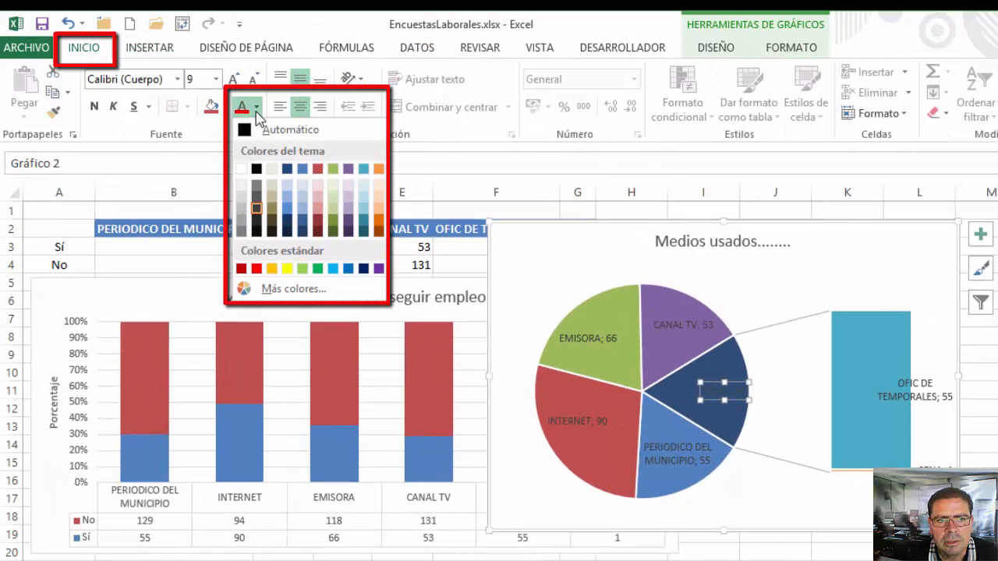
{"action": "left_click", "coordinate": [242, 169]}
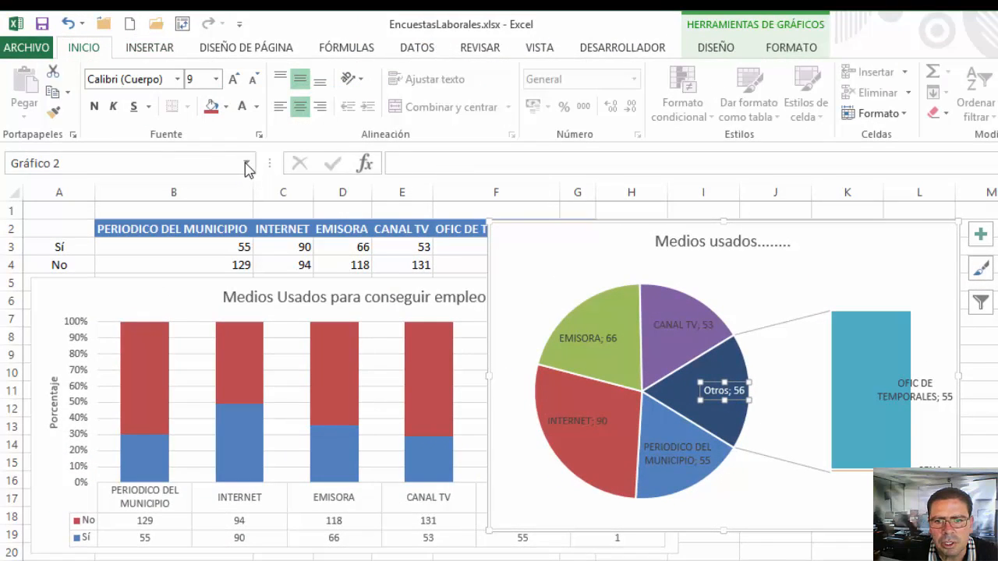
{"action": "left_click", "coordinate": [96, 107]}
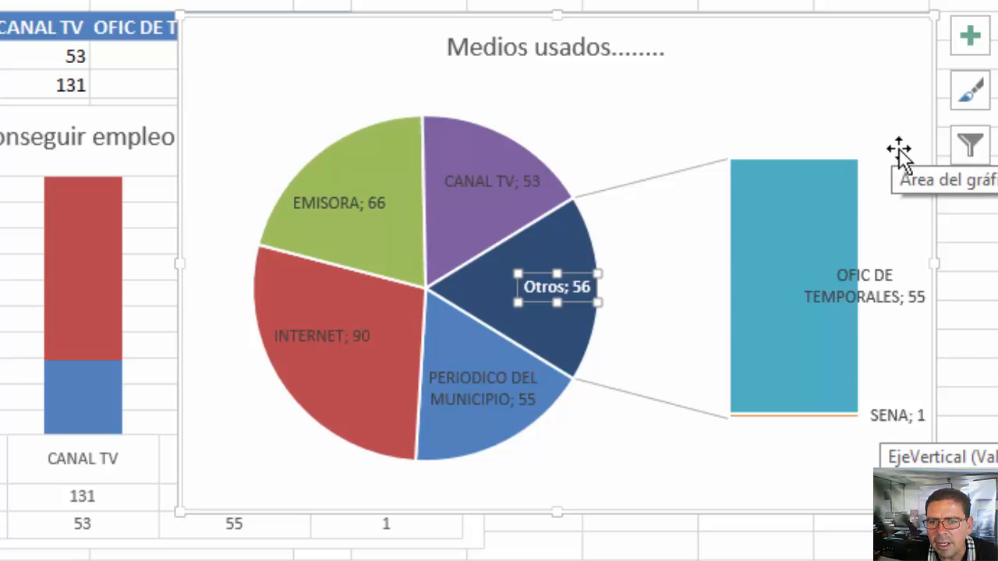
- Format the Otros slice to plot 1 value in the second plot, and move the chart beside the column chart, clear of the summary table
{"action": "left_click", "coordinate": [581, 234]}
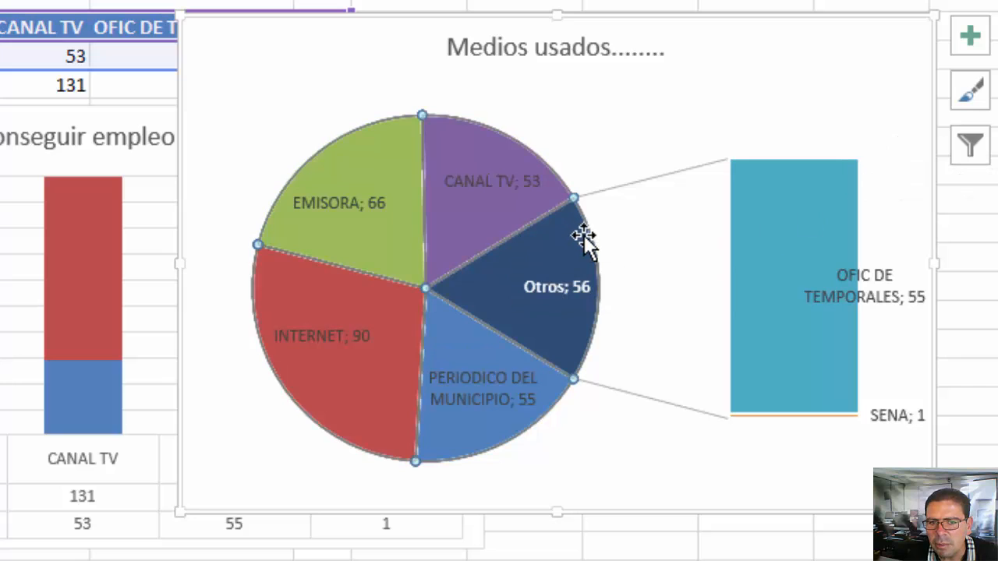
{"action": "left_click", "coordinate": [571, 243]}
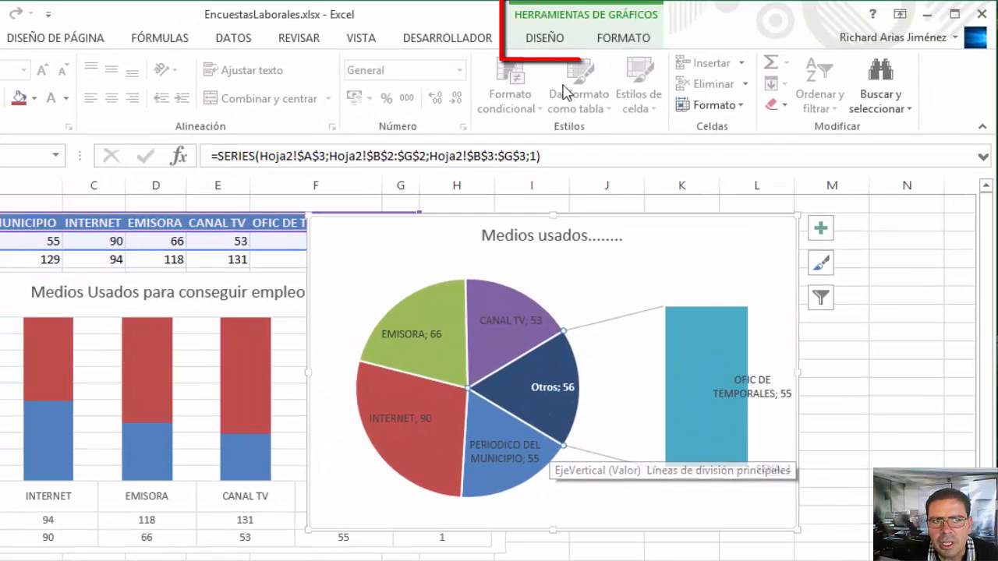
{"action": "left_click", "coordinate": [555, 43]}
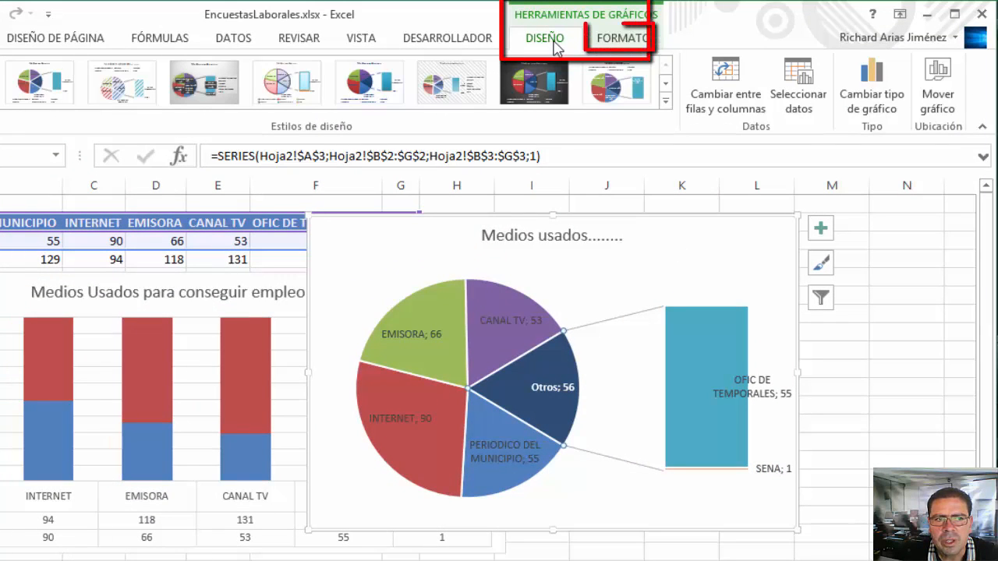
{"action": "left_click", "coordinate": [618, 41]}
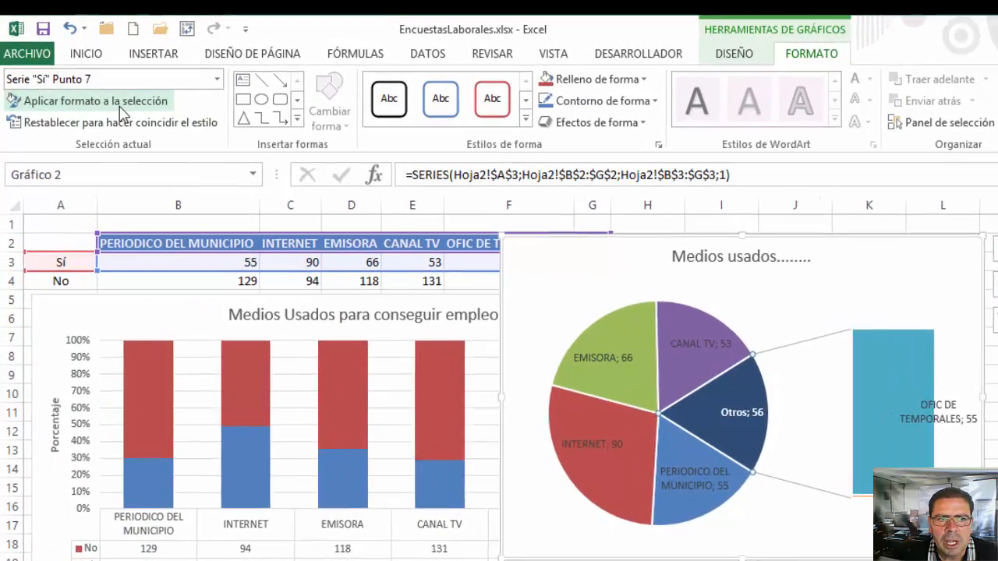
{"action": "left_click", "coordinate": [120, 104]}
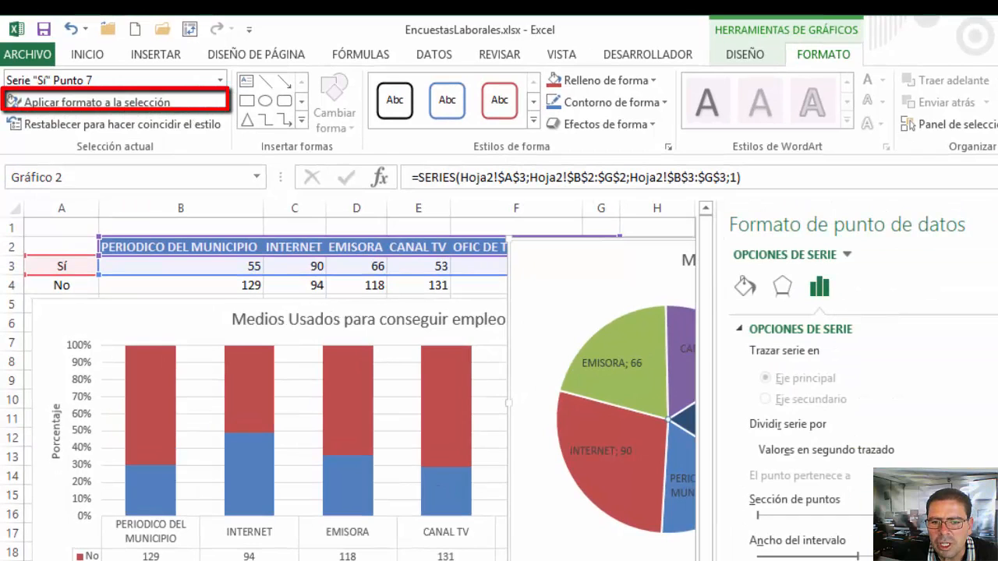
{"action": "scroll", "coordinate": [359, 382], "scroll_direction": "right", "scroll_amount": 2}
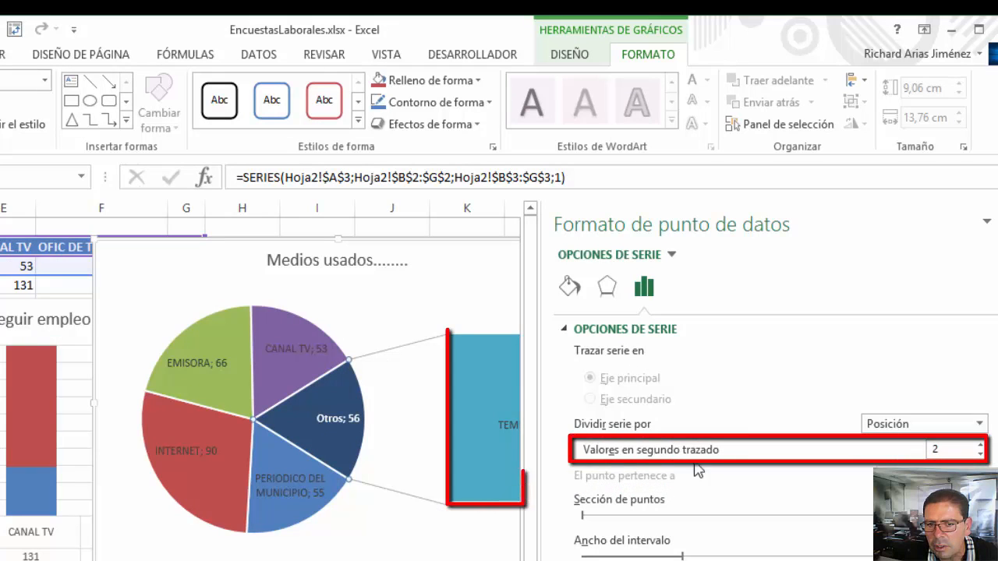
{"action": "left_click_drag", "start_coordinate": [944, 450], "coordinate": [917, 454]}
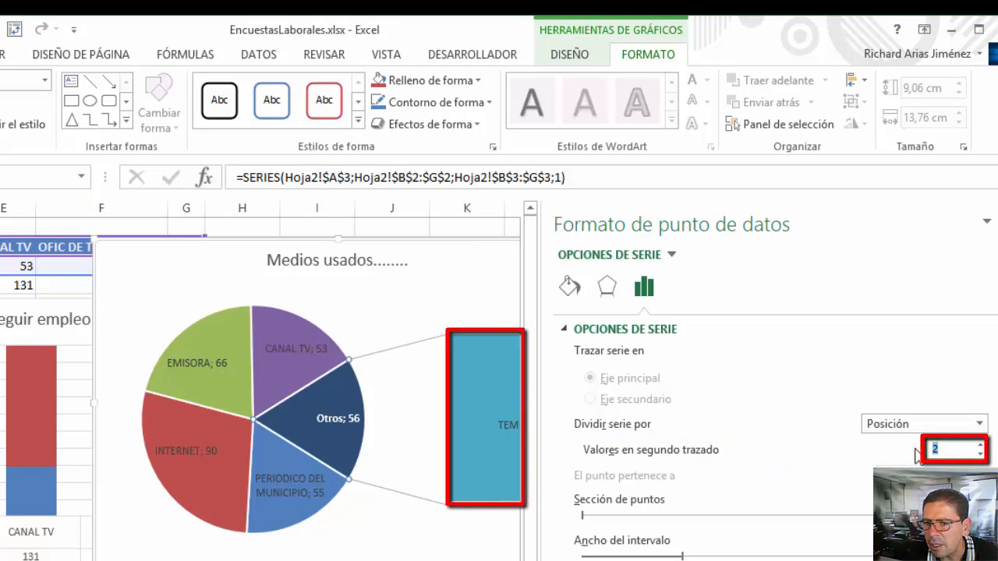
{"action": "left_click", "coordinate": [981, 456]}
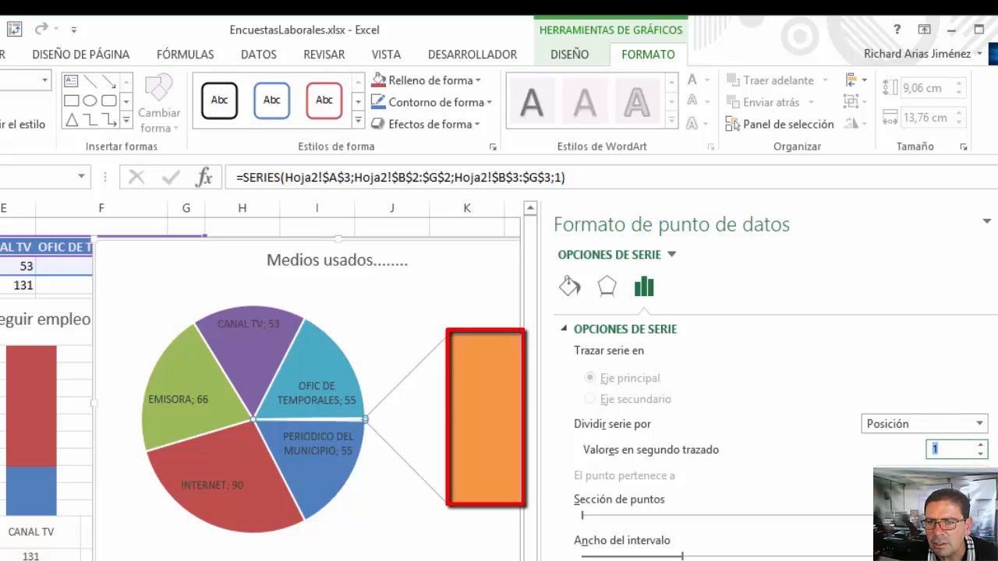
{"action": "left_click", "coordinate": [997, 222]}
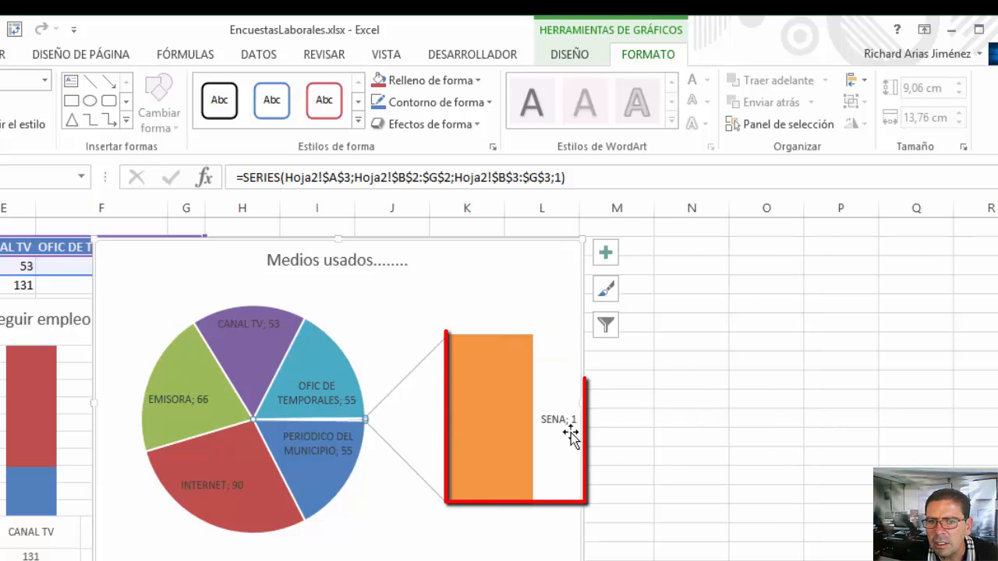
{"action": "mouse_move", "coordinate": [536, 438]}
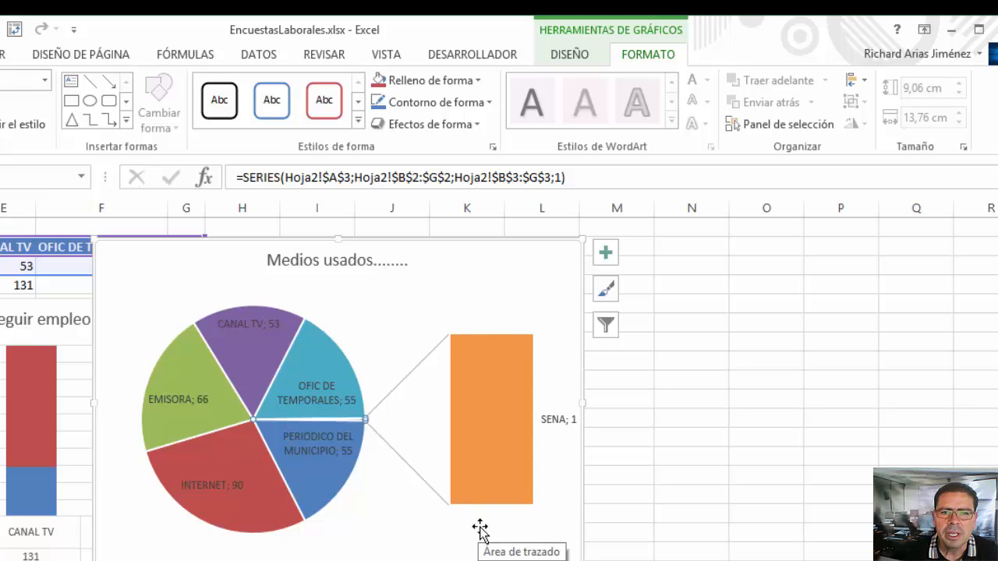
{"action": "mouse_move", "coordinate": [439, 238]}
{"action": "left_mouse_down"}
{"action": "mouse_move", "coordinate": [693, 247]}
{"action": "mouse_move", "coordinate": [639, 268]}
{"action": "mouse_move", "coordinate": [639, 297]}
{"action": "left_mouse_up"}
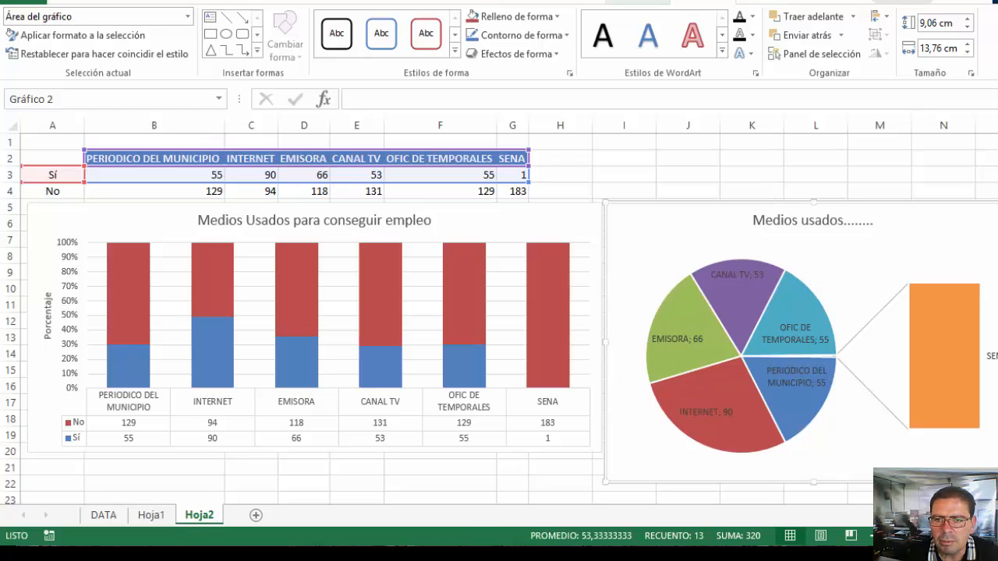
- Switch to Encuesta.docx in Word and review the wording of survey questions 2 and 3
{"action": "key", "text": "alt+Tab"}
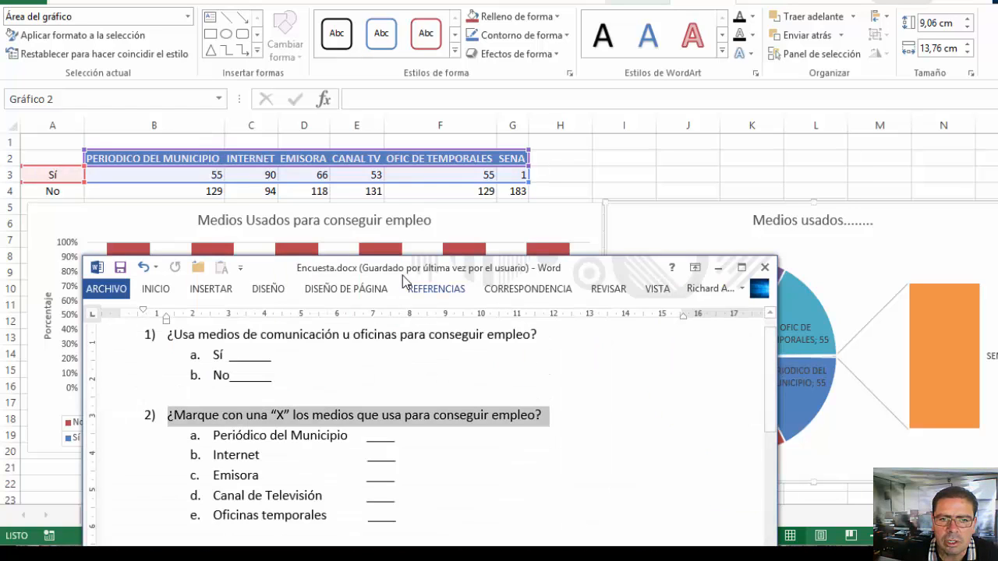
{"action": "left_click_drag", "start_coordinate": [406, 270], "coordinate": [422, 116]}
{"action": "left_click", "coordinate": [578, 265]}
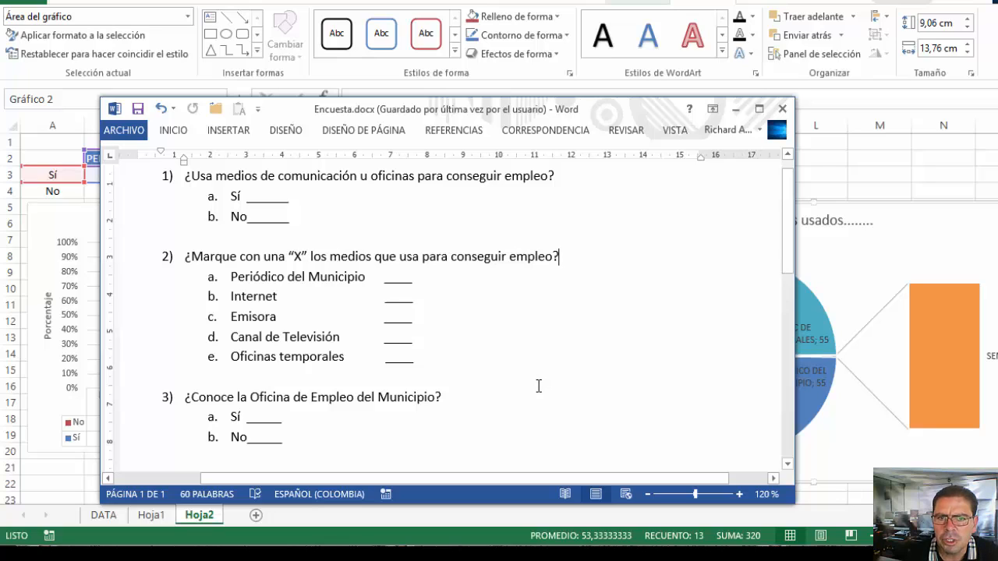
{"action": "left_click", "coordinate": [450, 394]}
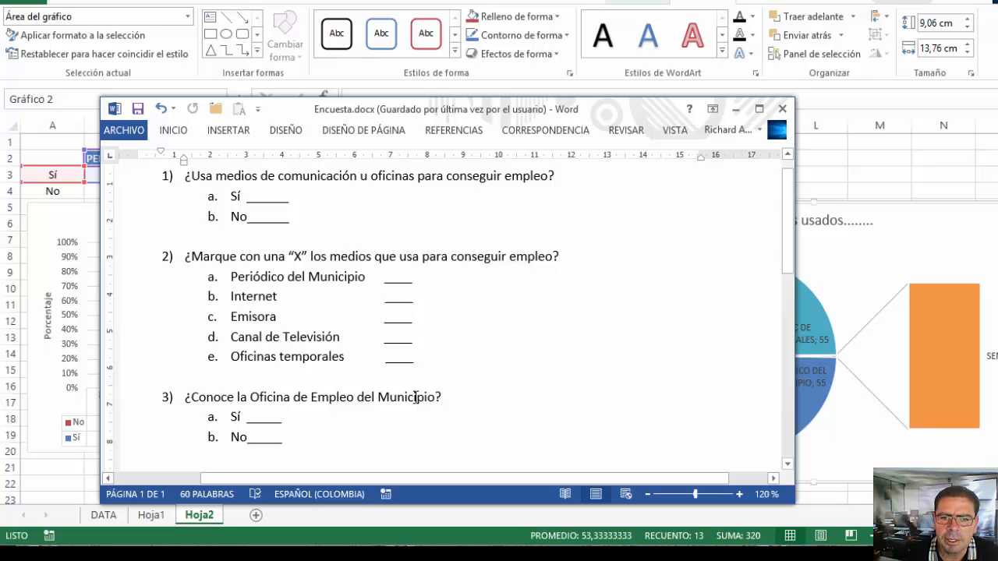
{"action": "double_click", "coordinate": [416, 398]}
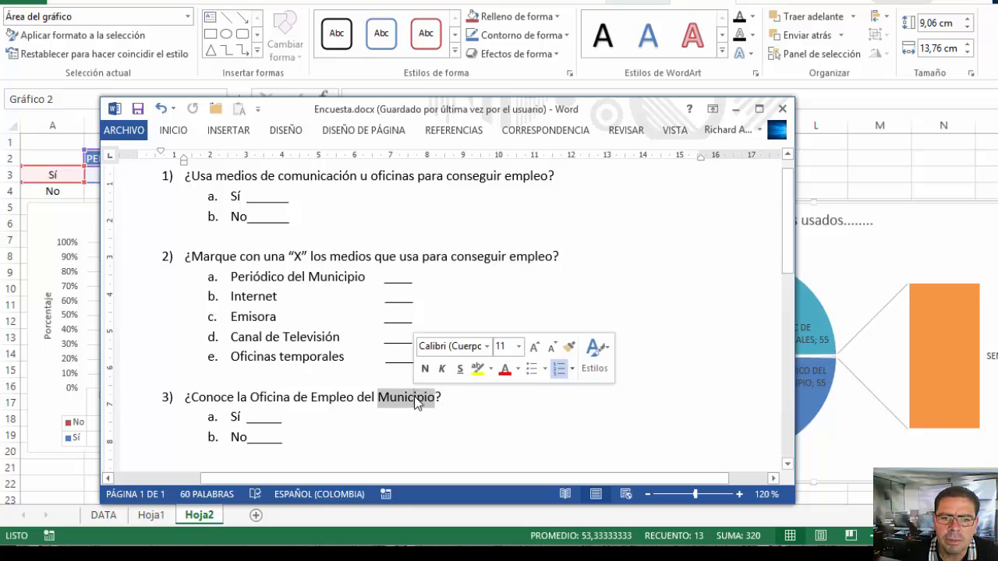
{"action": "left_click", "coordinate": [467, 403]}
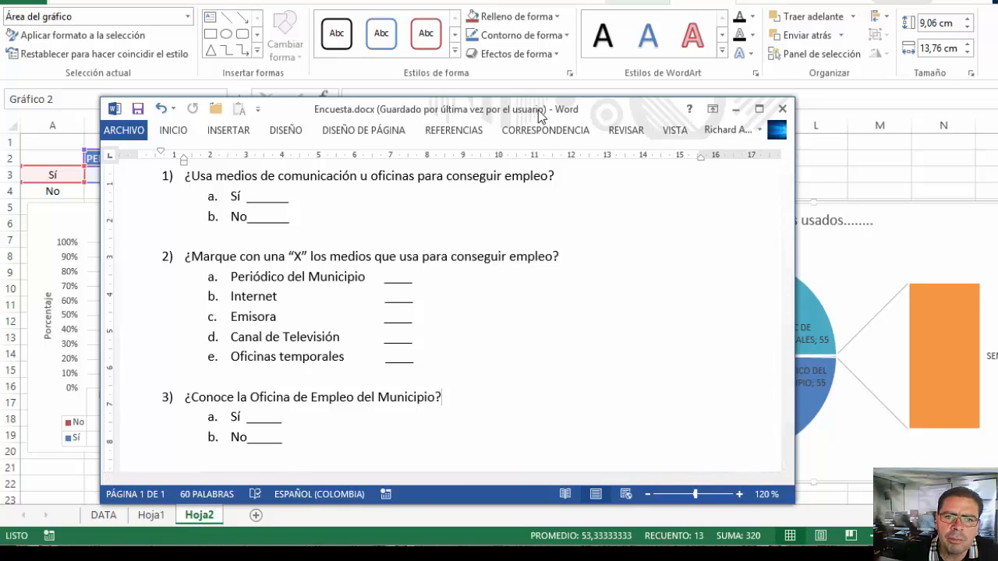
{"action": "left_click", "coordinate": [567, 252]}
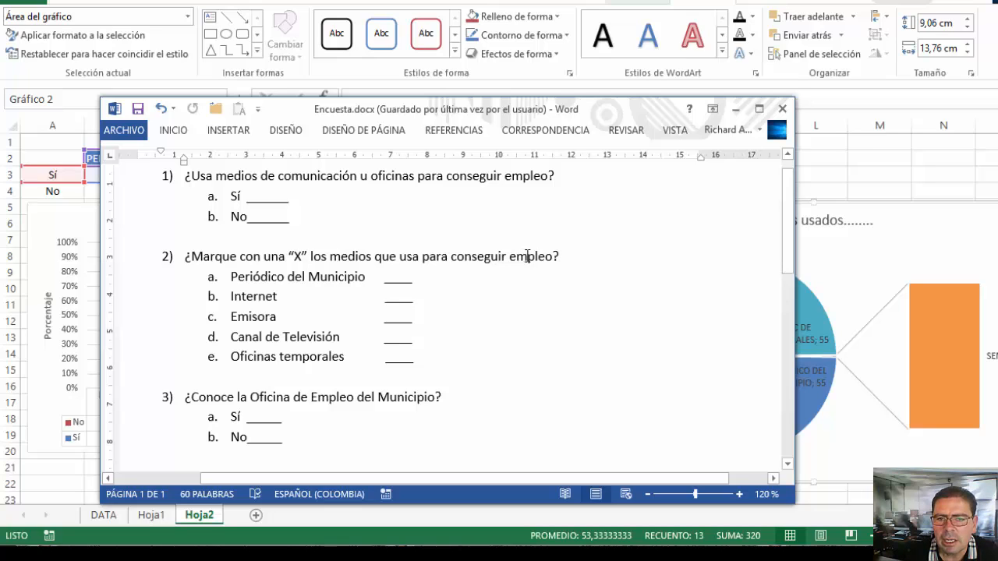
{"action": "left_click_drag", "start_coordinate": [559, 260], "coordinate": [553, 260]}
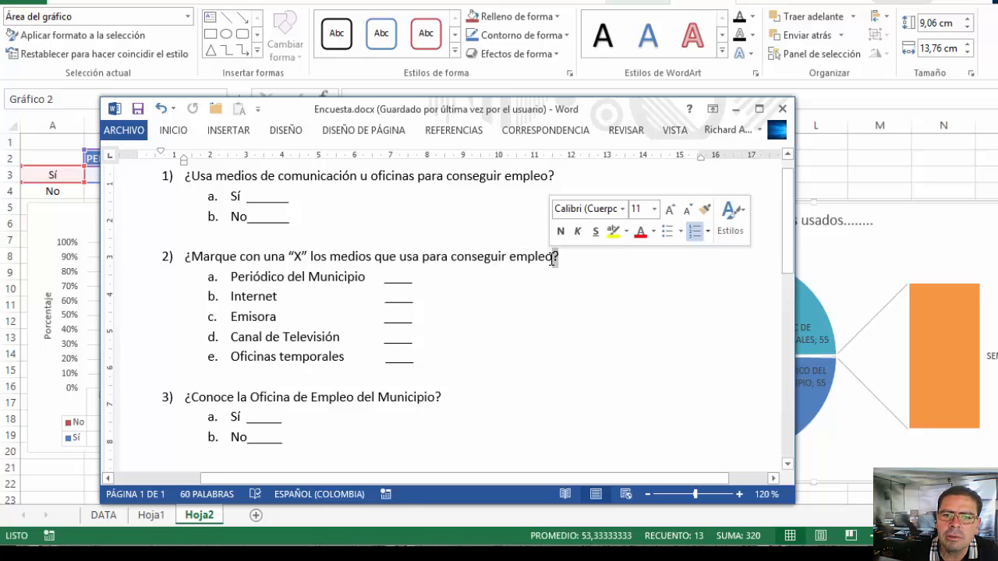
{"action": "double_click", "coordinate": [549, 259]}
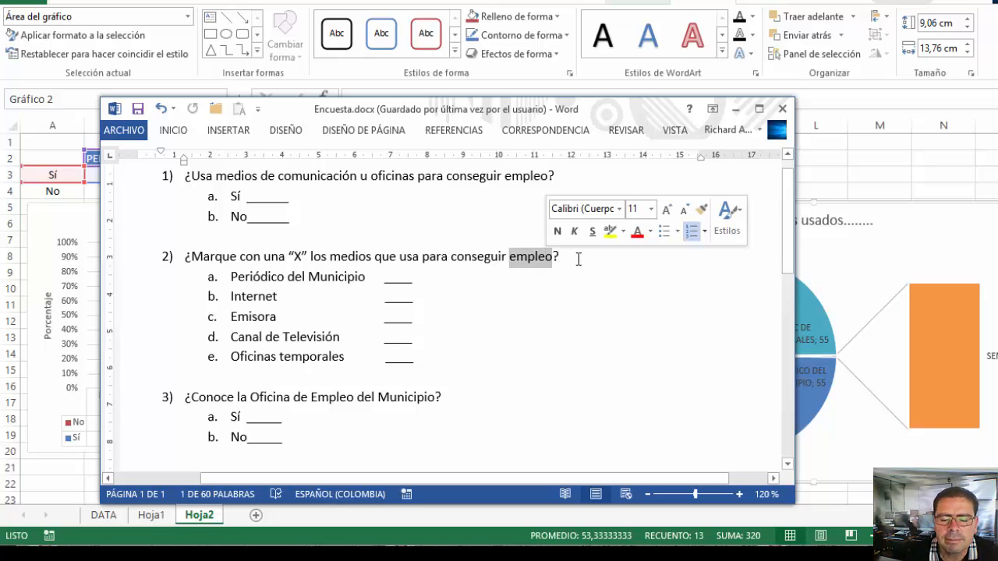
{"action": "left_click", "coordinate": [578, 259]}
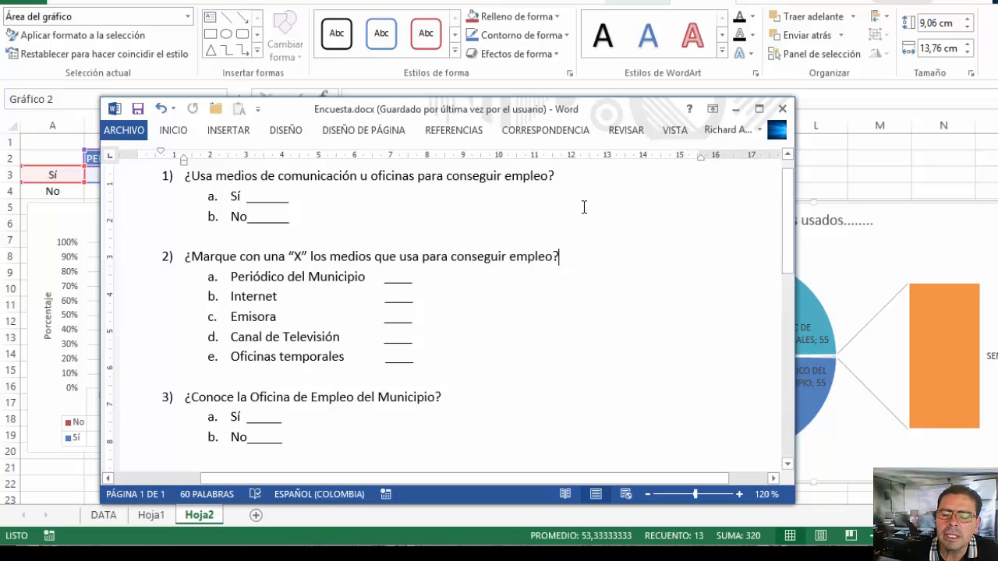
- Return to the Excel workbook and move the bar-of-pie chart slightly closer to the column chart
{"action": "left_click", "coordinate": [736, 109]}
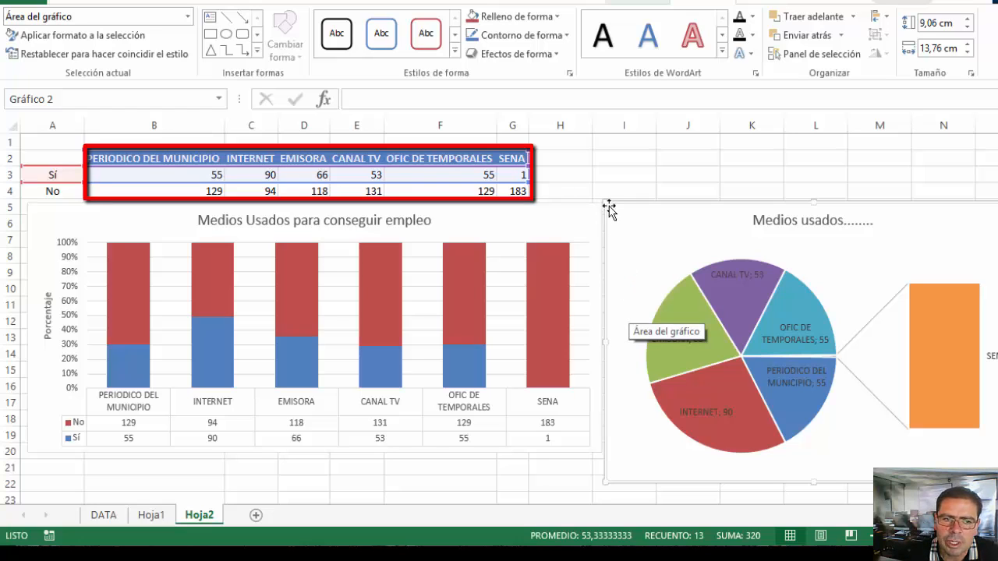
{"action": "left_click_drag", "start_coordinate": [622, 205], "coordinate": [613, 203]}
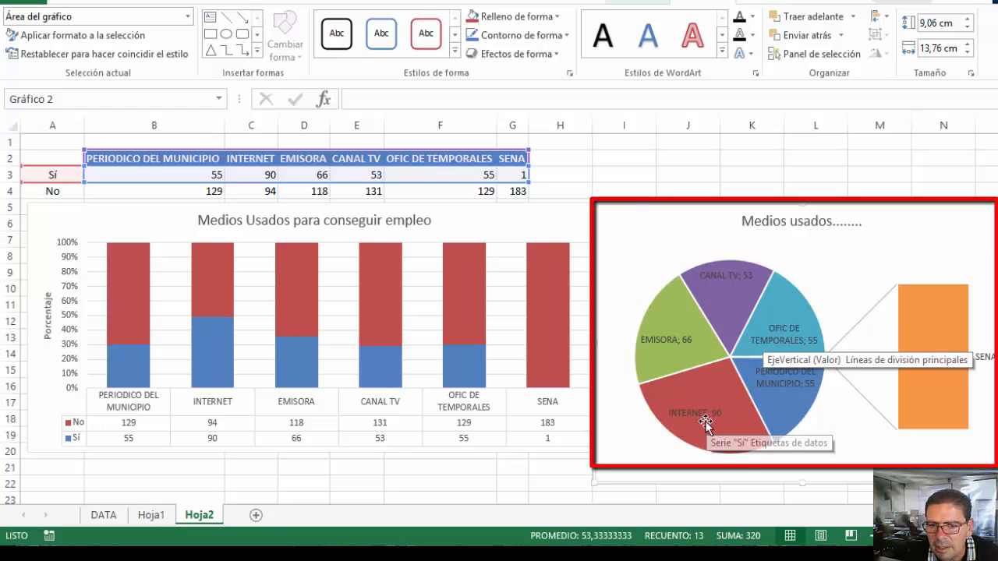
{"action": "mouse_move", "coordinate": [730, 420]}
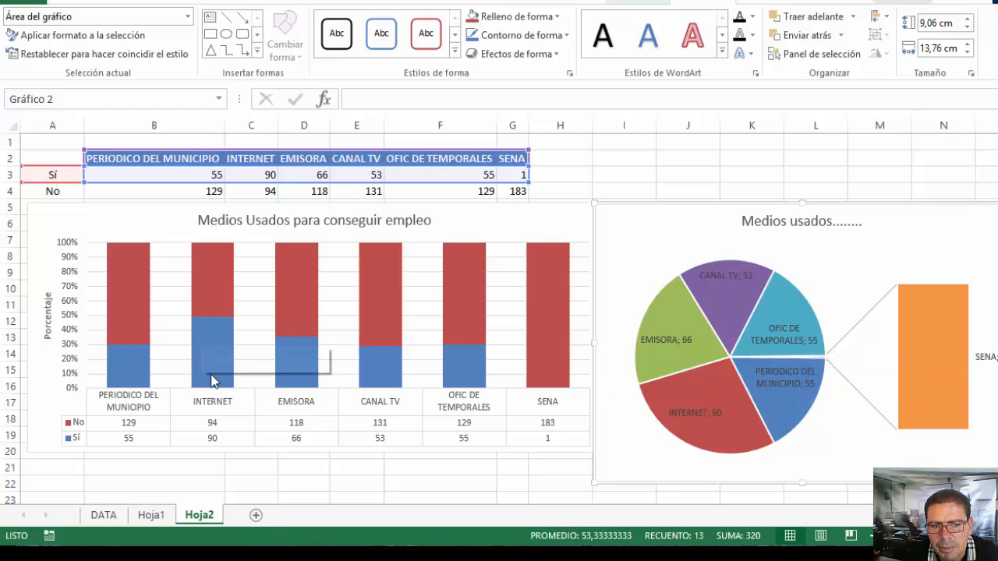
{"action": "mouse_move", "coordinate": [208, 324]}
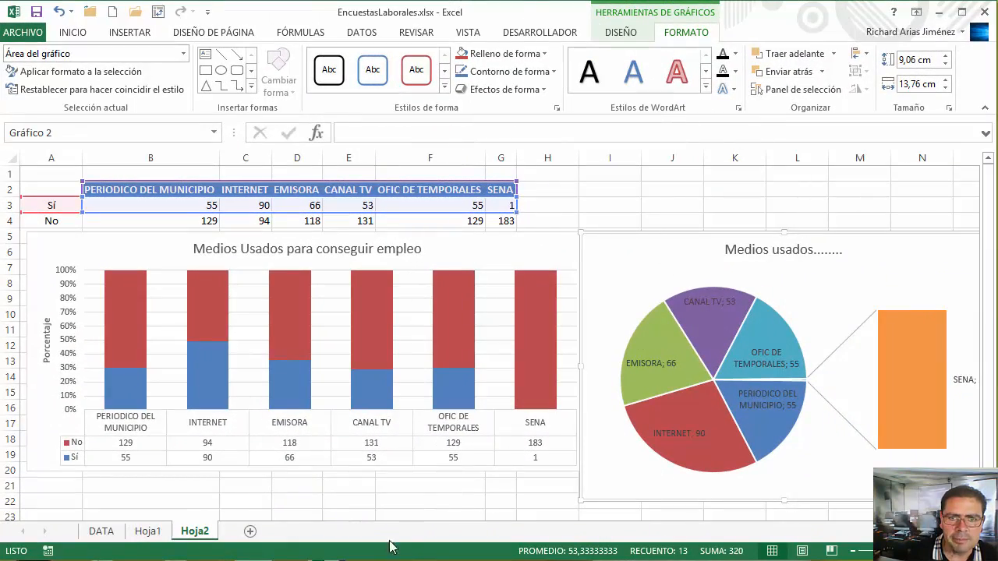
- Switch to Encuesta.docx in Word, review question 3 and its answer options, and return to the Excel workbook
{"action": "left_click", "coordinate": [409, 559]}
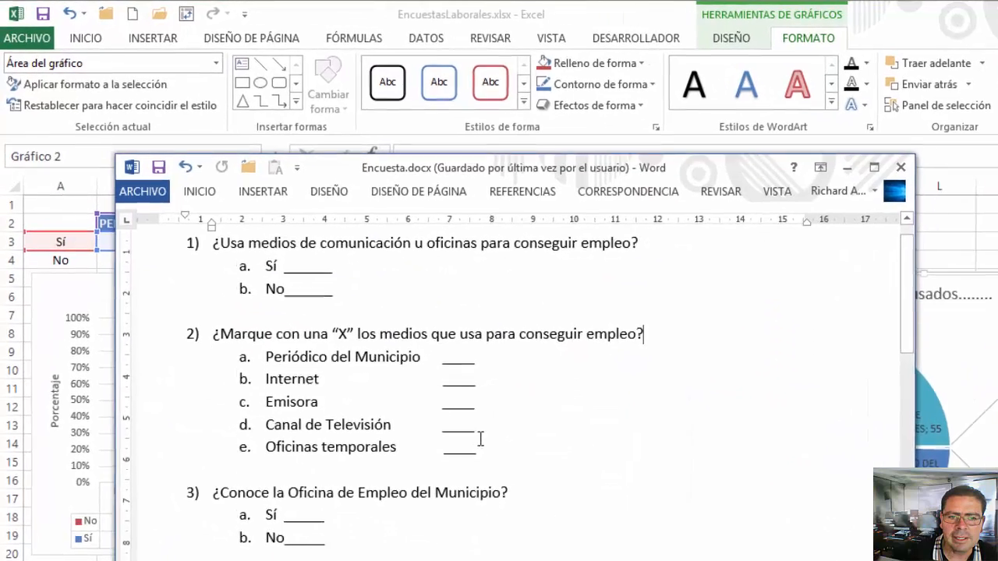
{"action": "scroll", "coordinate": [397, 367], "scroll_direction": "down", "scroll_amount": 3}
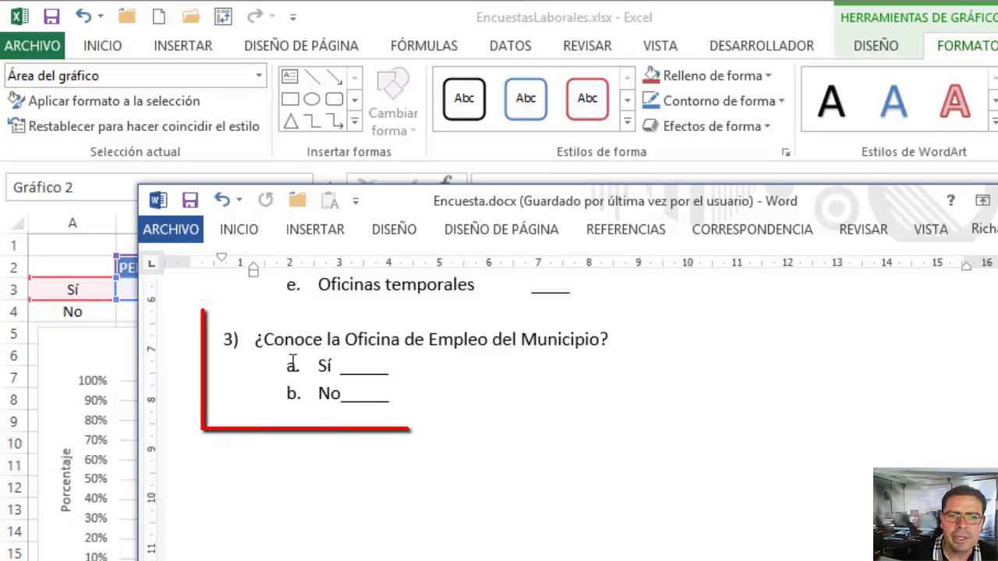
{"action": "left_click_drag", "start_coordinate": [266, 344], "coordinate": [413, 393]}
{"action": "left_click", "coordinate": [570, 453]}
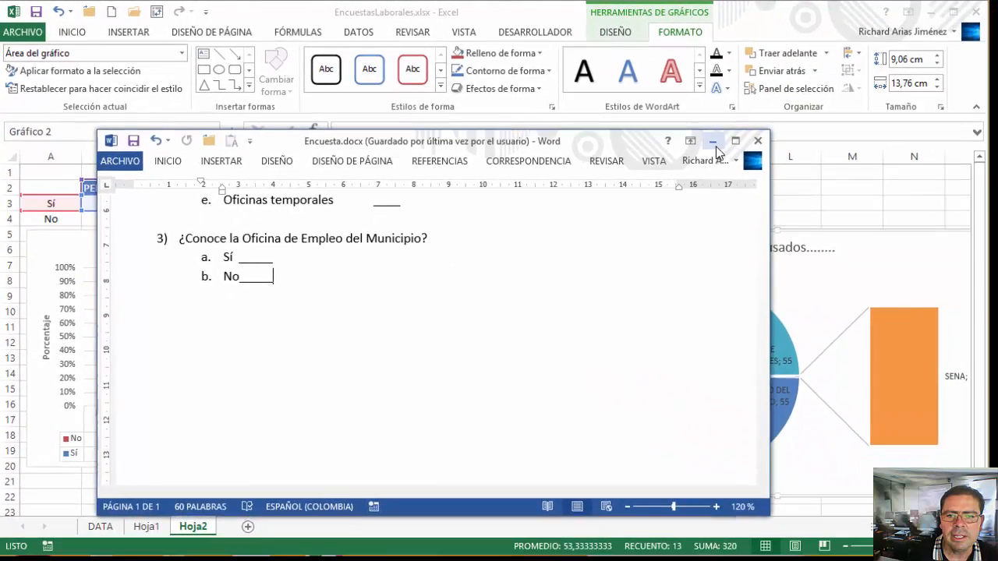
{"action": "left_click", "coordinate": [997, 203]}
- Add a new blank worksheet after Hoja2
{"action": "left_click", "coordinate": [146, 528]}
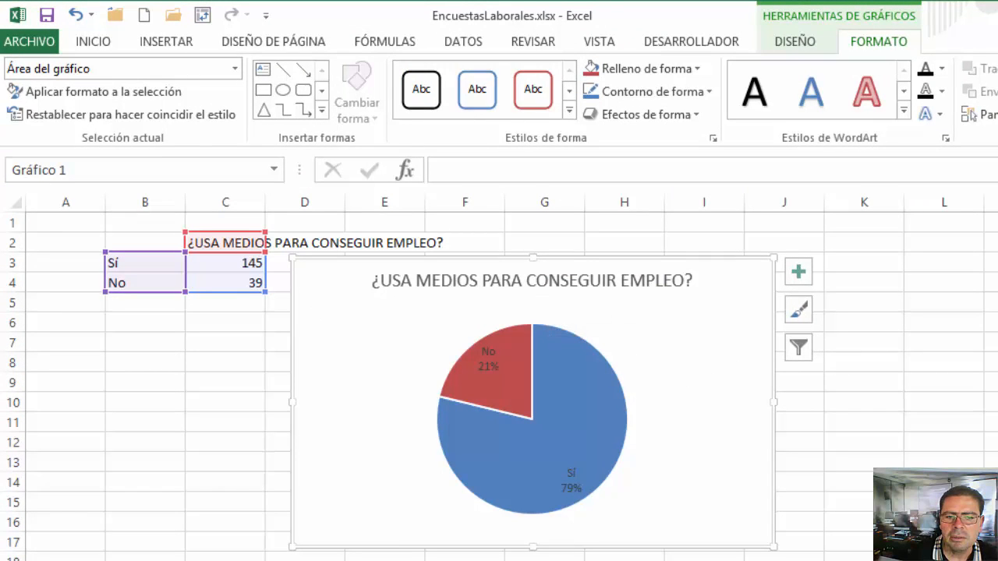
{"action": "left_click", "coordinate": [276, 532]}
{"action": "left_click_drag", "start_coordinate": [220, 532], "coordinate": [297, 537]}
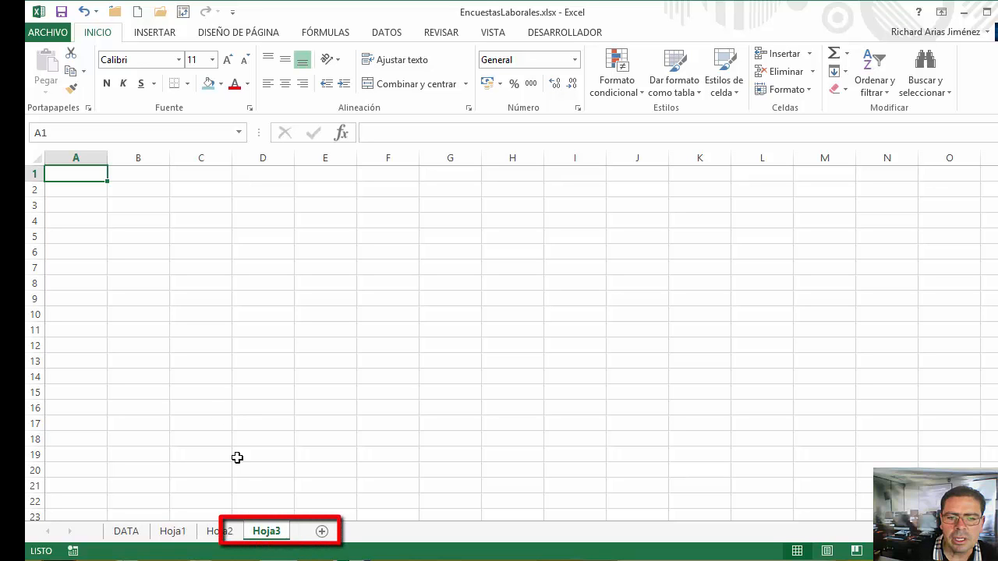
- Enter the heading "¿CONOCE LA OFICINA DE EMPLEO DEL MUNICIPIO?" in cell B2
{"action": "left_click", "coordinate": [155, 187]}
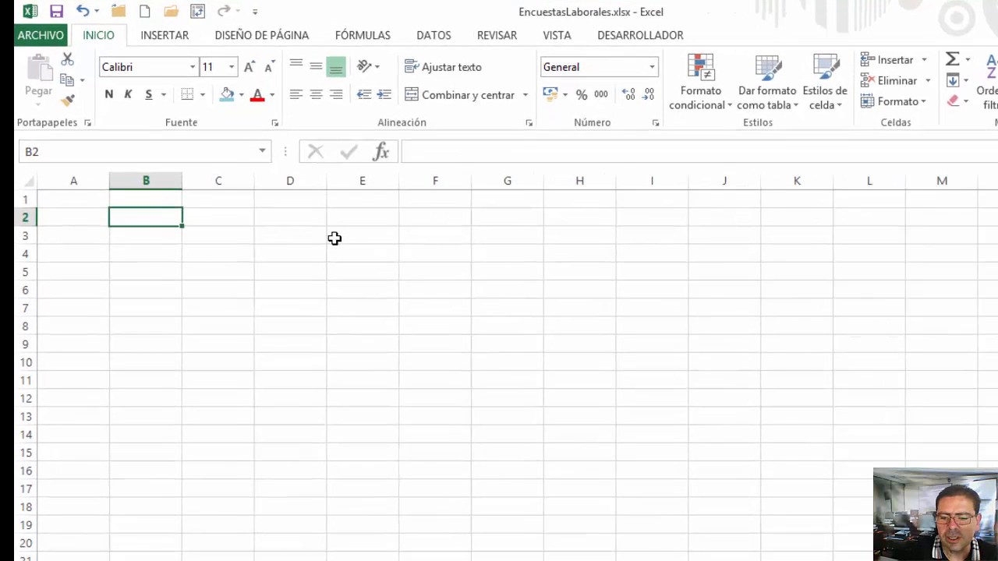
{"action": "type", "text": "¿"}
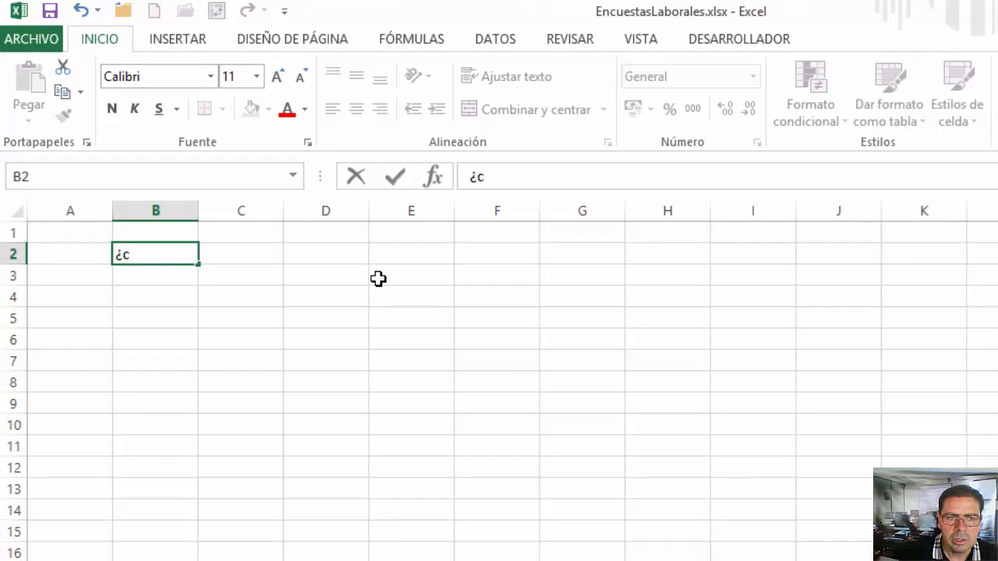
{"action": "type", "text": "CONOCE"}
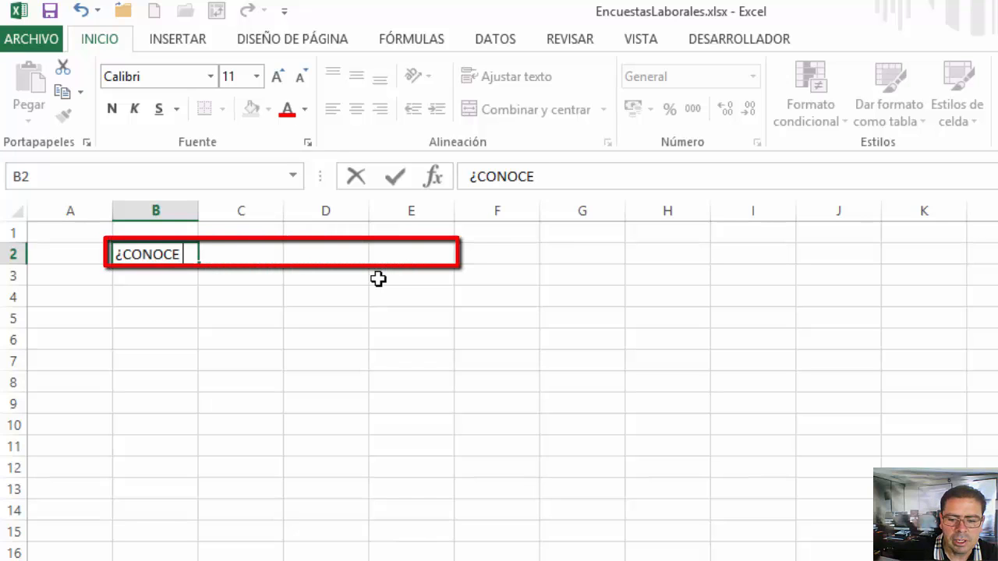
{"action": "type", "text": " LA OFICINA DE "}
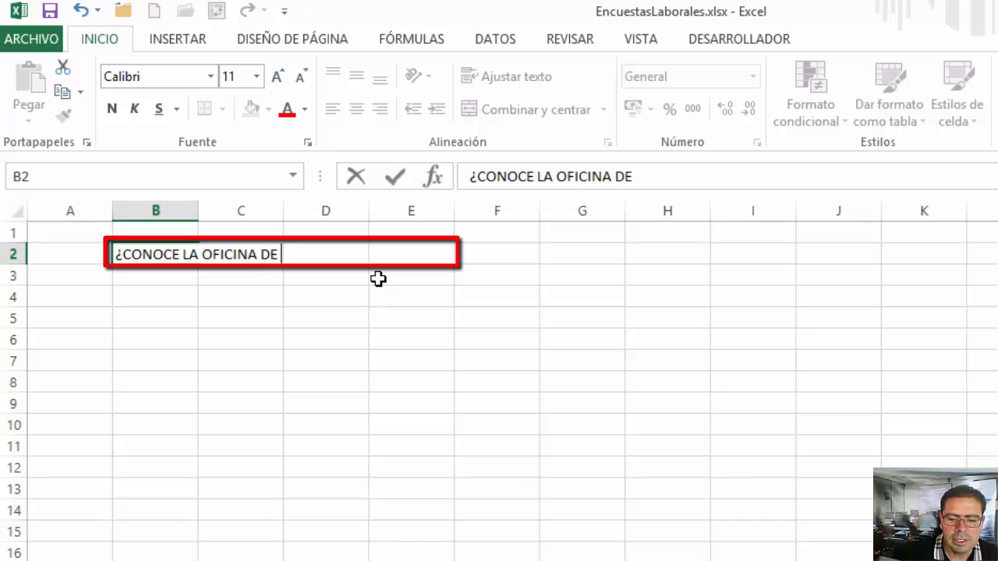
{"action": "type", "text": "EMPLEO DEL MUNICIPIO?"}
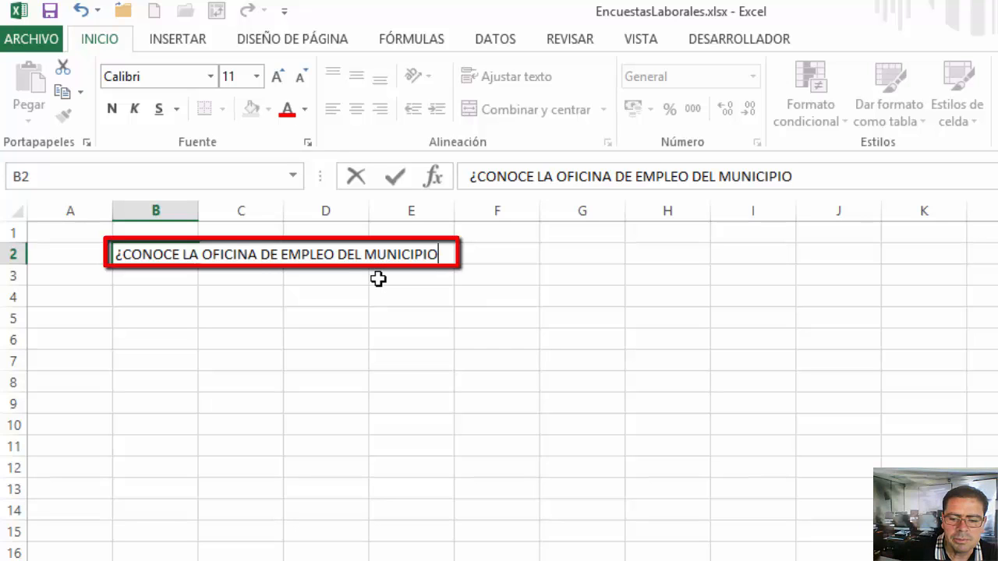
{"action": "left_click", "coordinate": [394, 176]}
- Enter the answer labels Sí in A3 and No in A4
{"action": "left_click", "coordinate": [93, 284]}
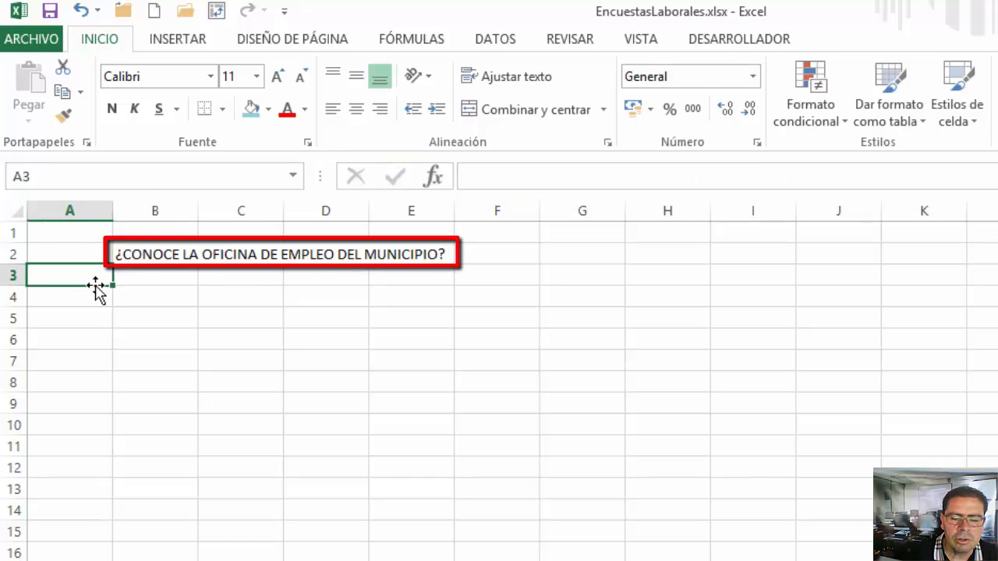
{"action": "type", "text": "Sí"}
{"action": "key", "text": "Return"}
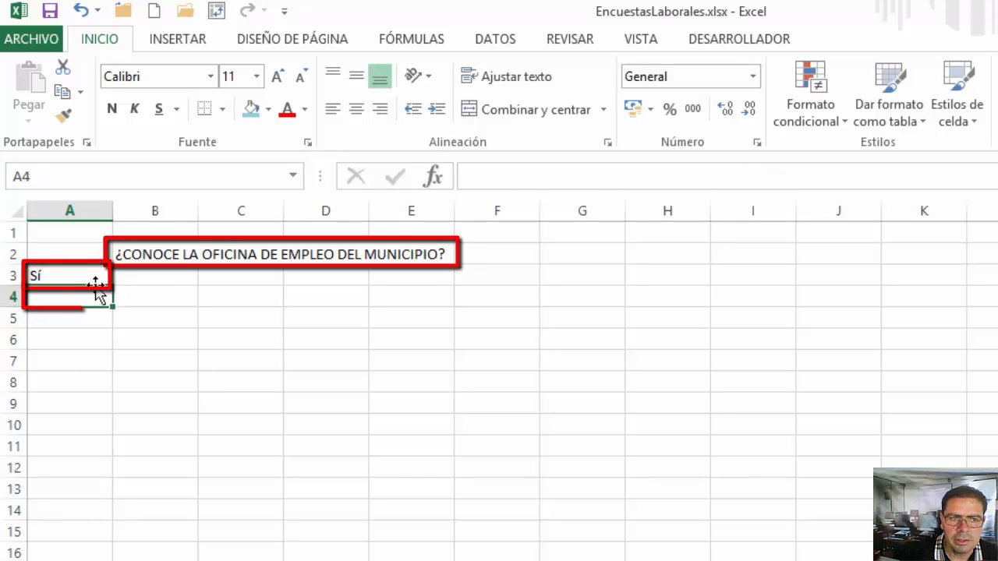
{"action": "type", "text": "No"}
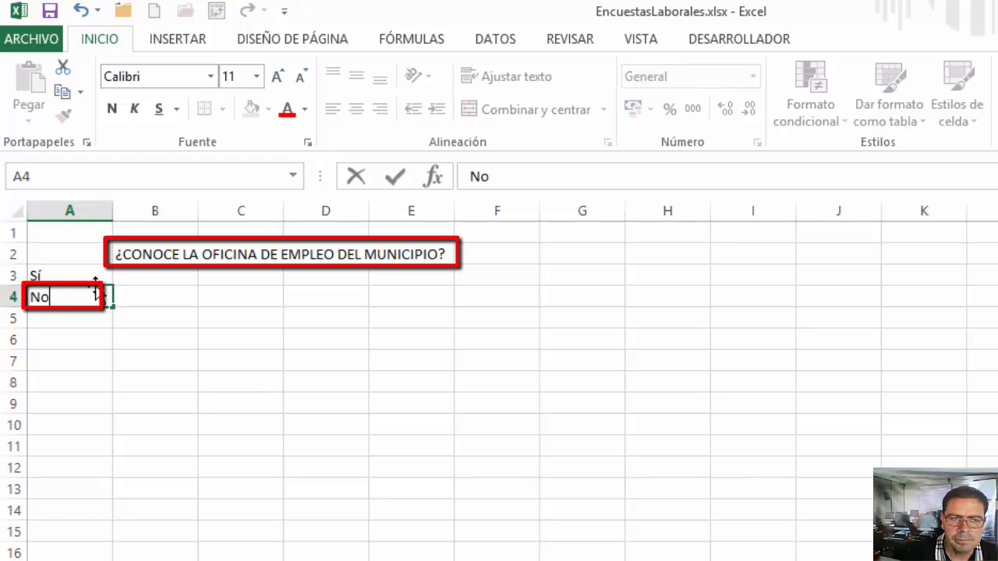
- Start a CONTAR.SI function in B3 with the CONOCE OFIC EMPLEO DEL MUNICIPIO column of the DATA sheet as its range
{"action": "left_click", "coordinate": [163, 278]}
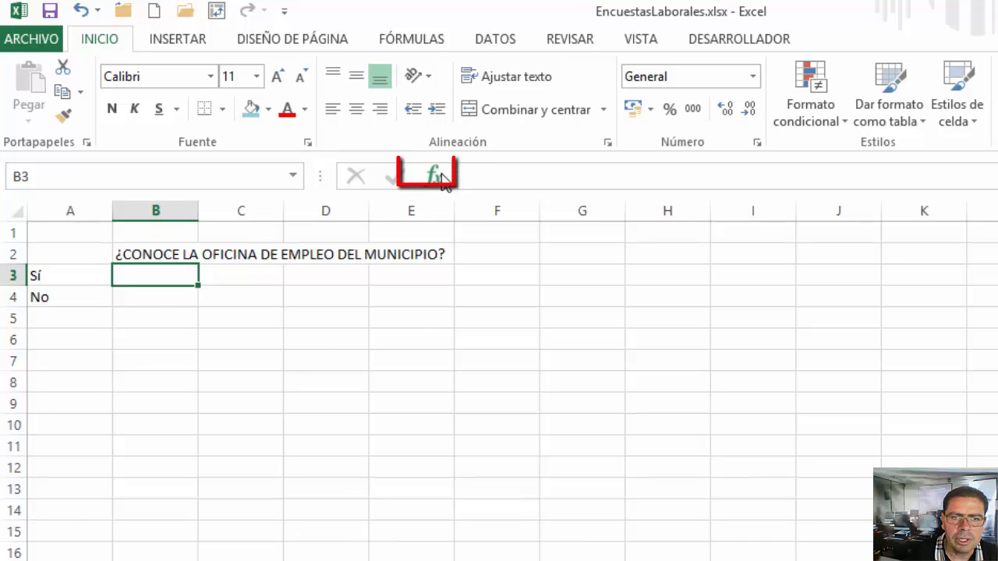
{"action": "left_click", "coordinate": [435, 176]}
{"action": "double_click", "coordinate": [624, 403]}
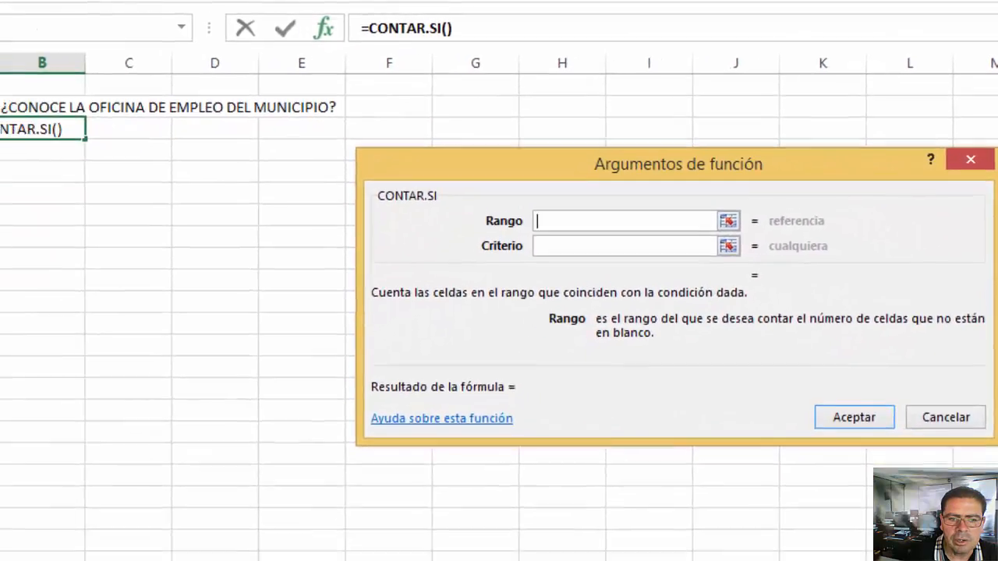
{"action": "left_click", "coordinate": [140, 524]}
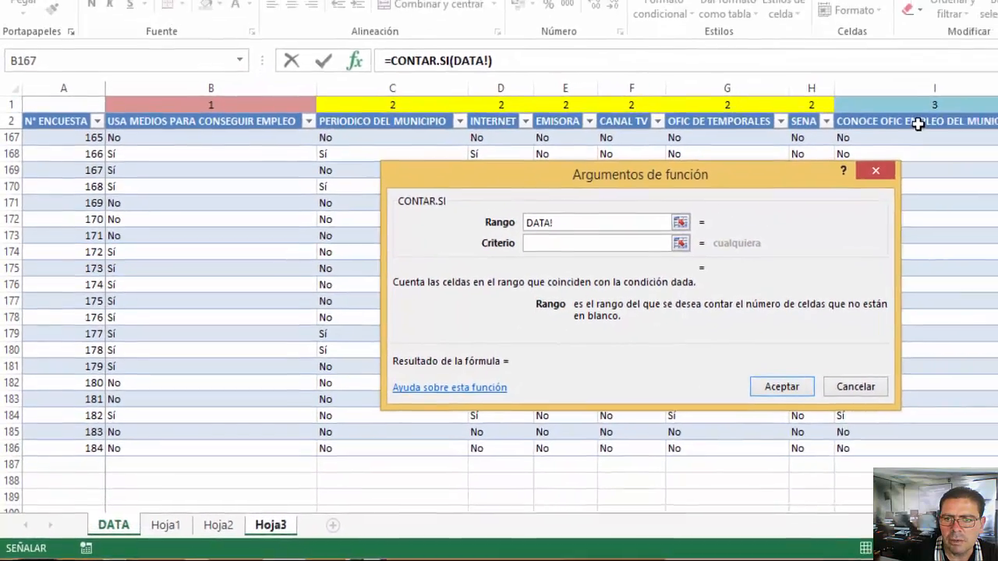
{"action": "left_click", "coordinate": [963, 90]}
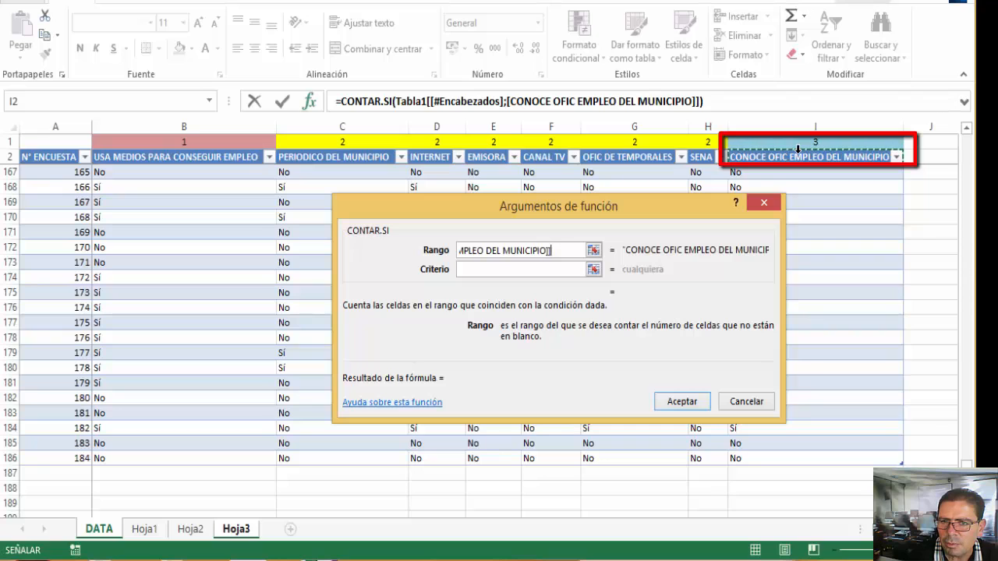
{"action": "left_click", "coordinate": [799, 148]}
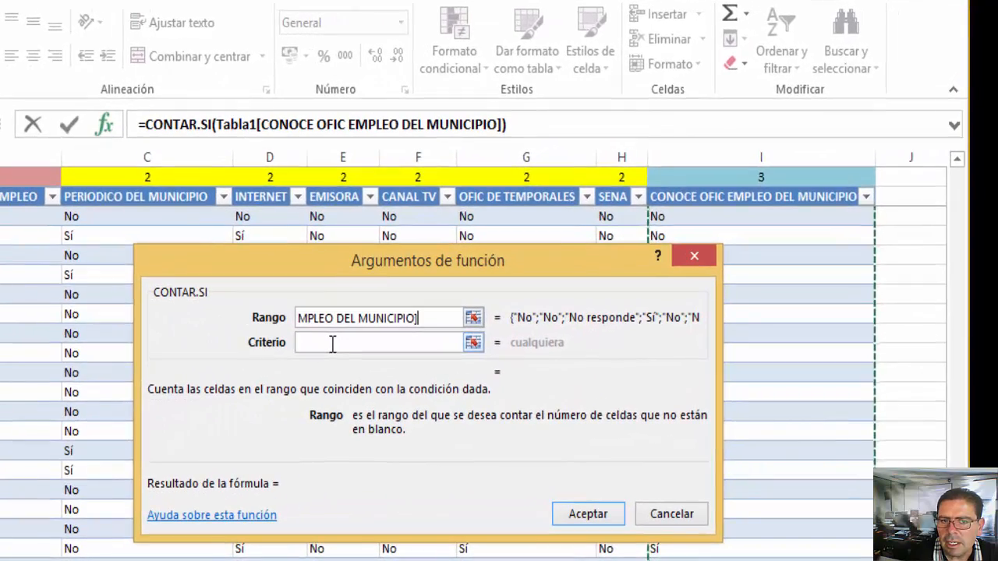
- Use A3 as the CONTAR.SI criterion, accept the function, and copy the formula down to B4
{"action": "left_click", "coordinate": [332, 343]}
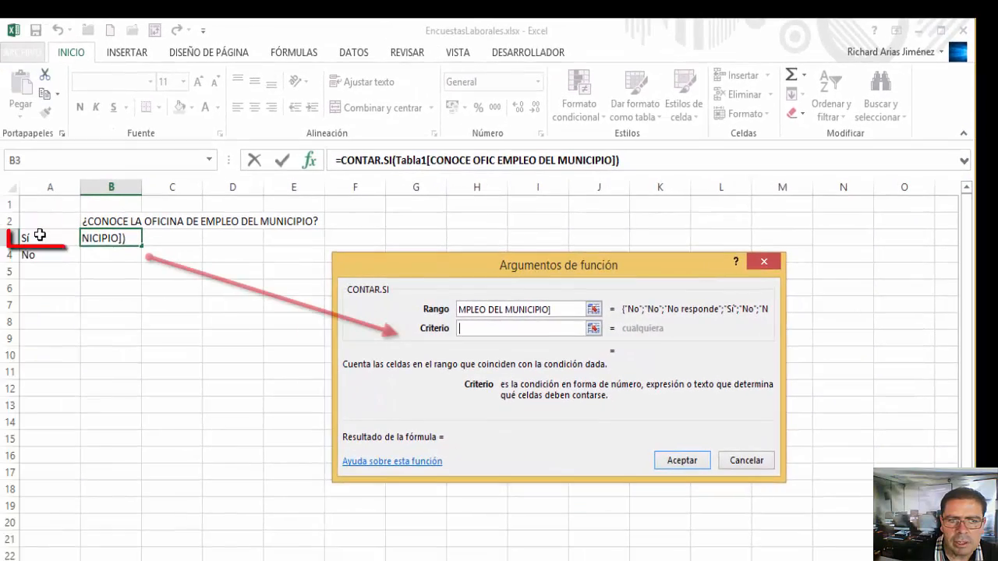
{"action": "left_click", "coordinate": [41, 233]}
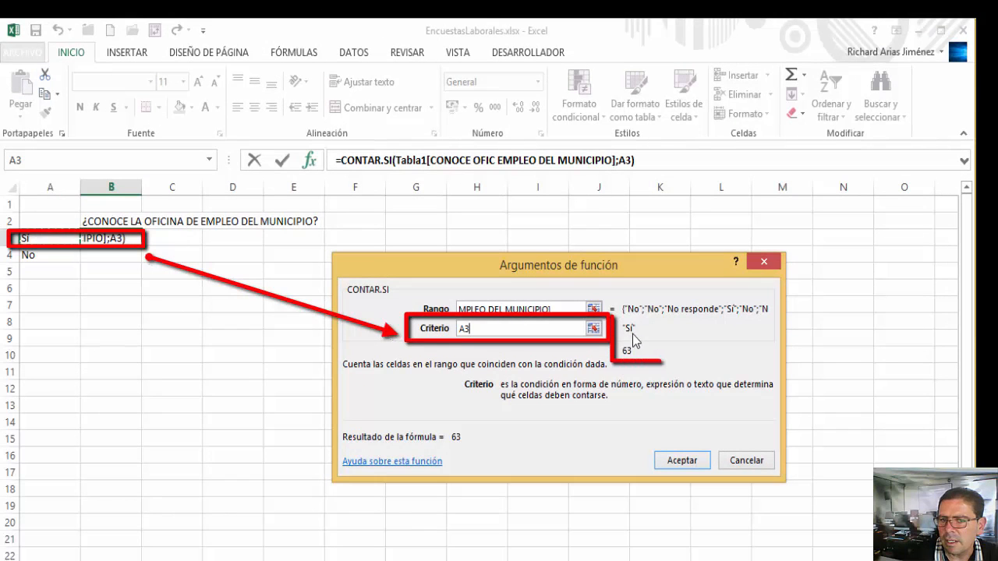
{"action": "left_click", "coordinate": [677, 461]}
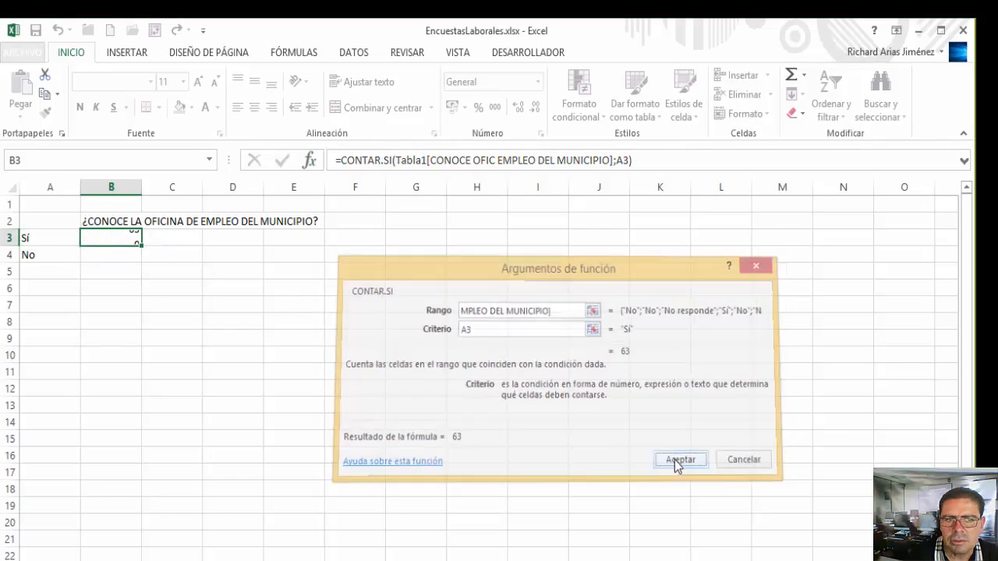
{"action": "left_click_drag", "start_coordinate": [142, 250], "coordinate": [142, 264]}
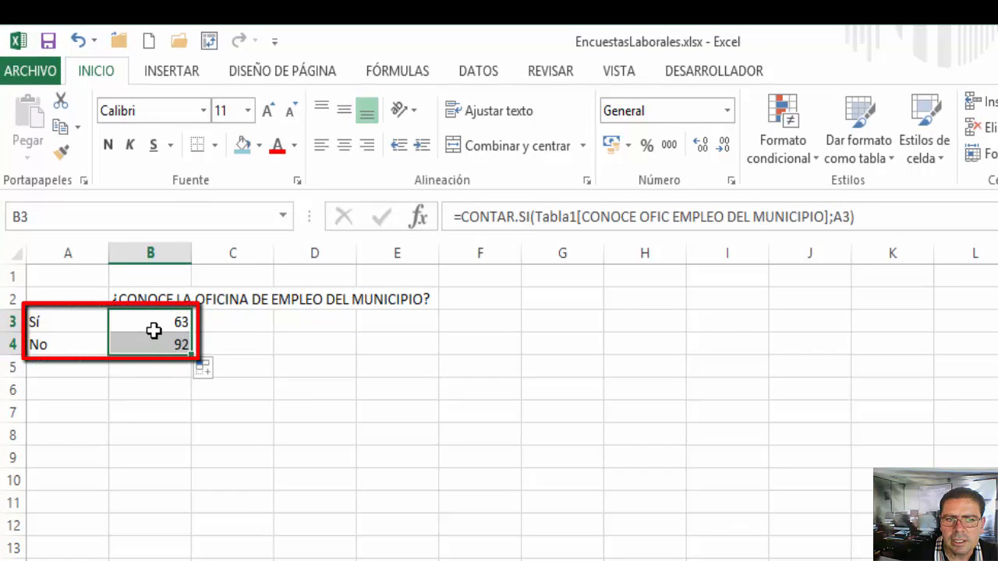
{"action": "left_click_drag", "start_coordinate": [156, 330], "coordinate": [152, 344]}
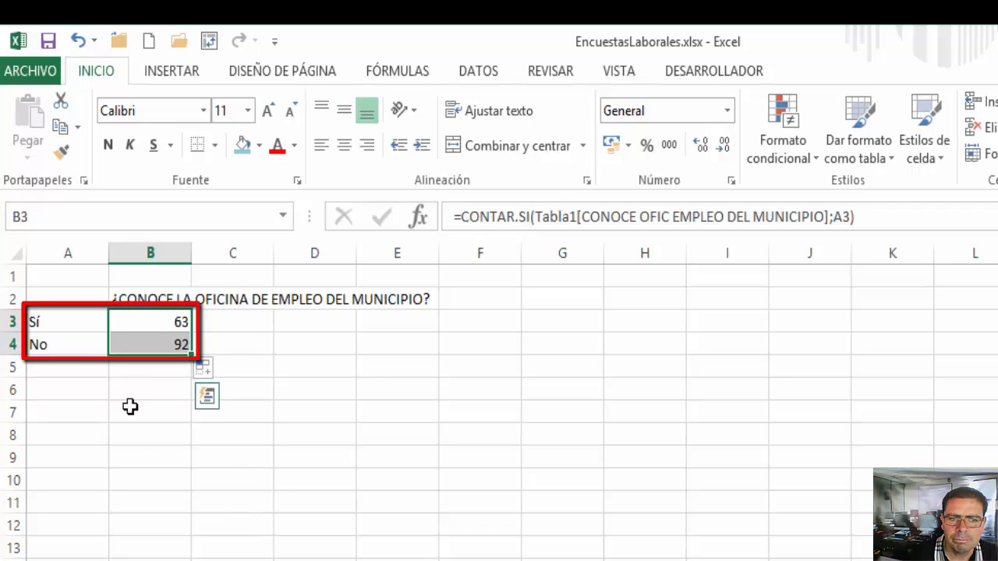
- Add the label "No responde" in A5 and extend the count formula from B4 to B5
{"action": "left_click", "coordinate": [83, 367]}
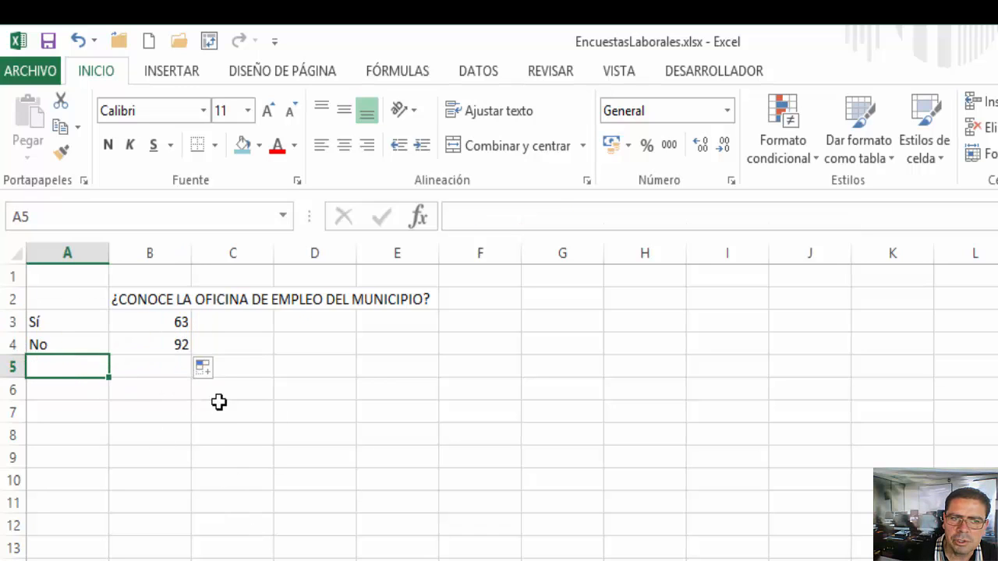
{"action": "type", "text": "No"}
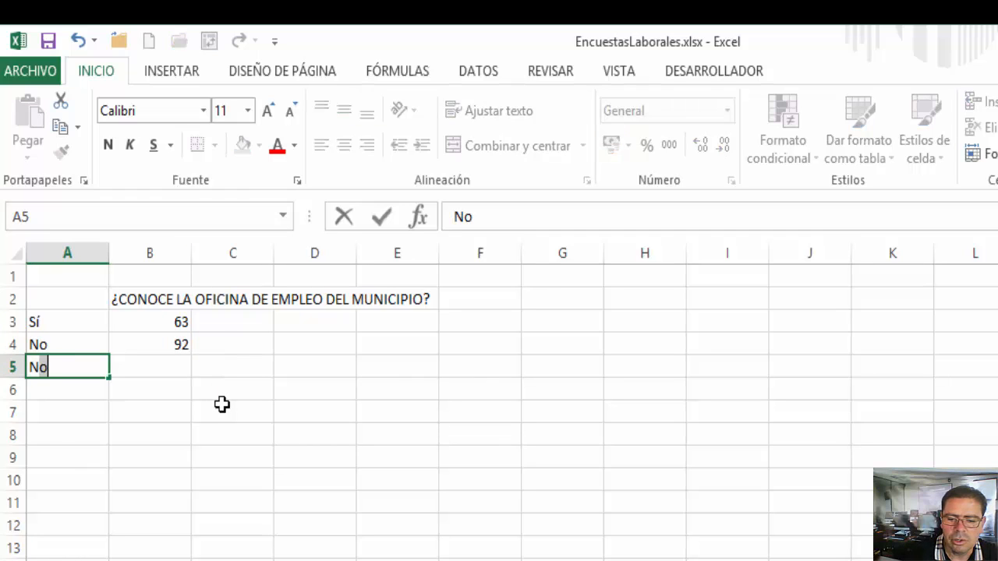
{"action": "type", "text": " responde"}
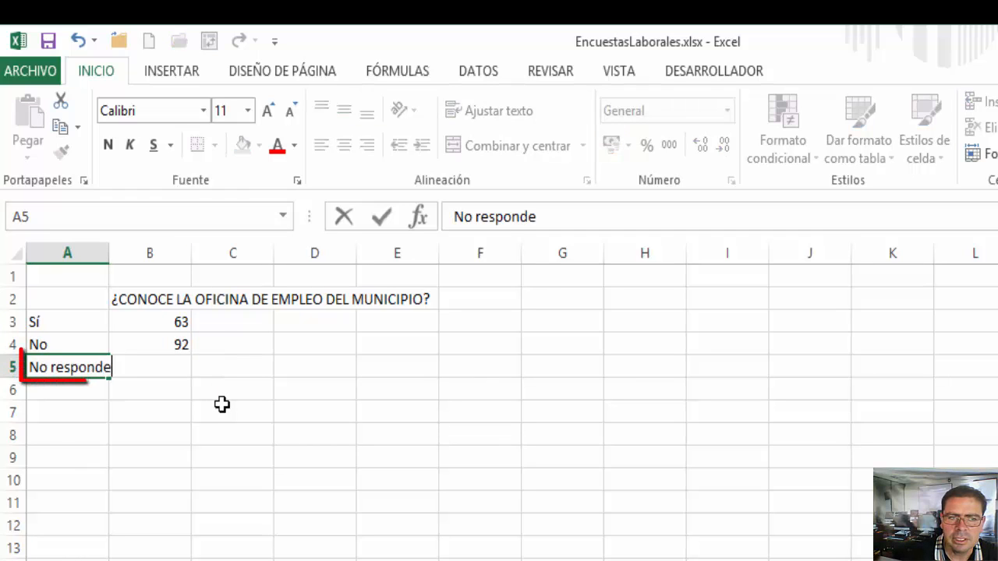
{"action": "left_click", "coordinate": [382, 216]}
{"action": "left_click", "coordinate": [178, 345]}
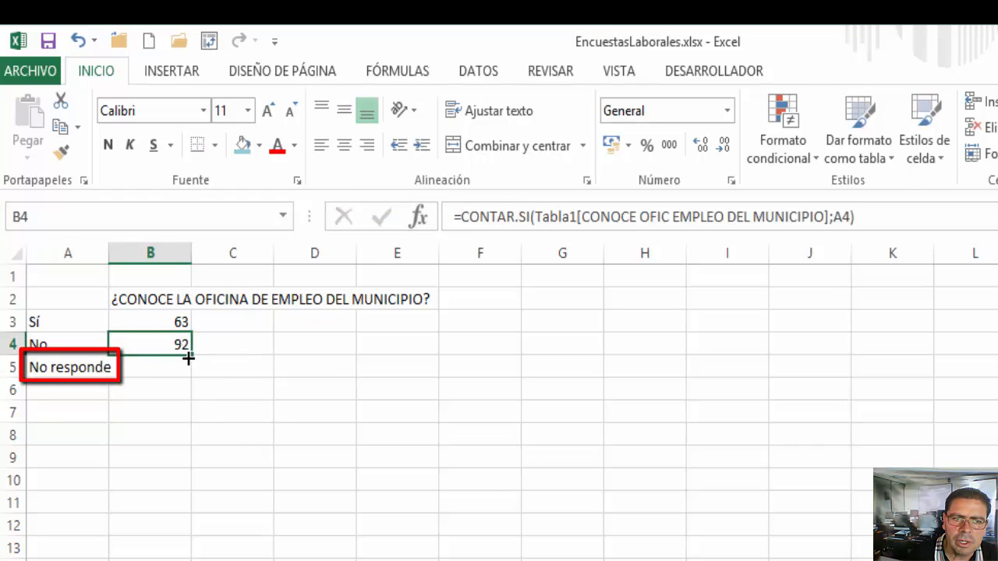
{"action": "left_click_drag", "start_coordinate": [188, 358], "coordinate": [191, 373]}
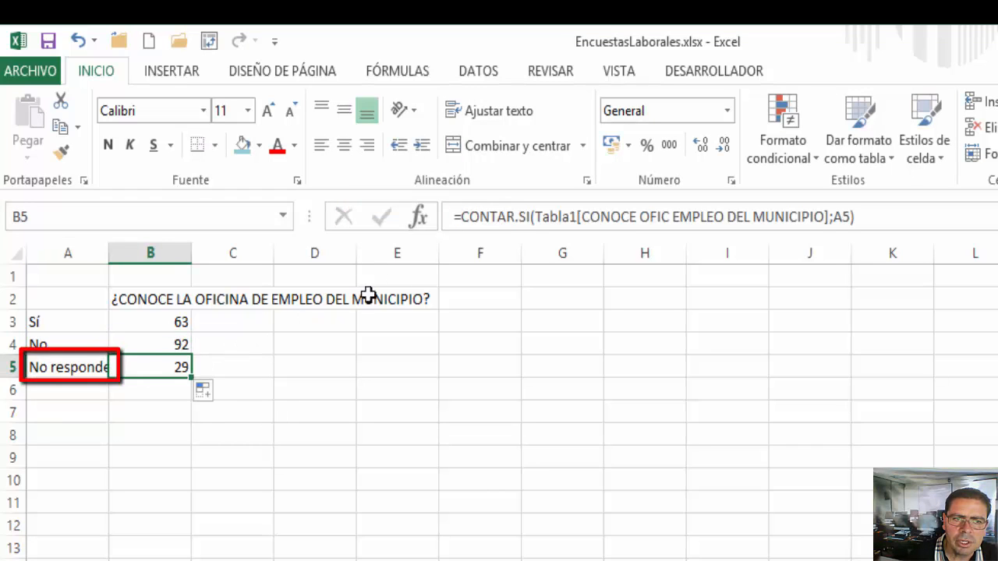
- Review the range and criterion arguments of the CONTAR.SI function in B5
{"action": "left_click", "coordinate": [418, 222]}
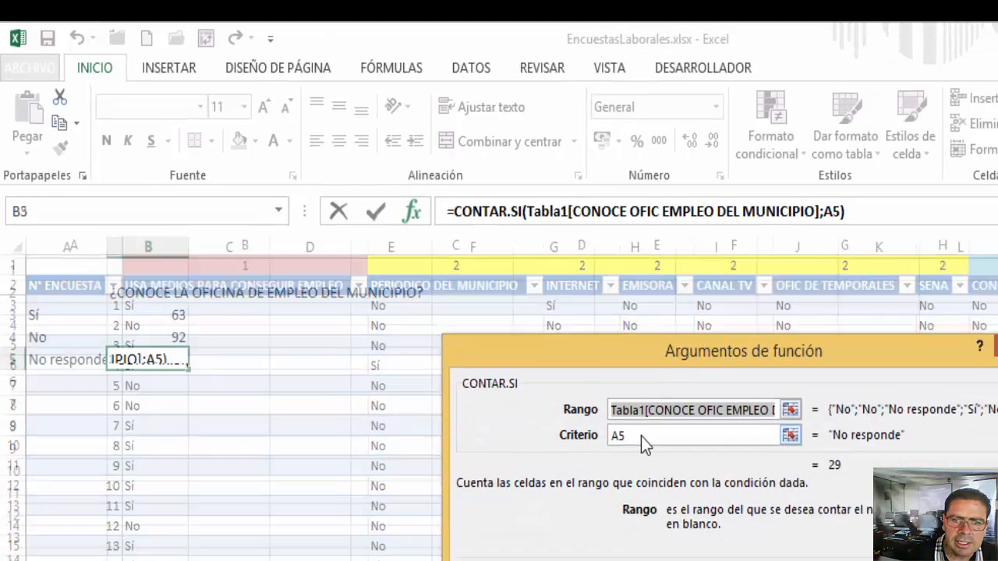
{"action": "left_click", "coordinate": [645, 446]}
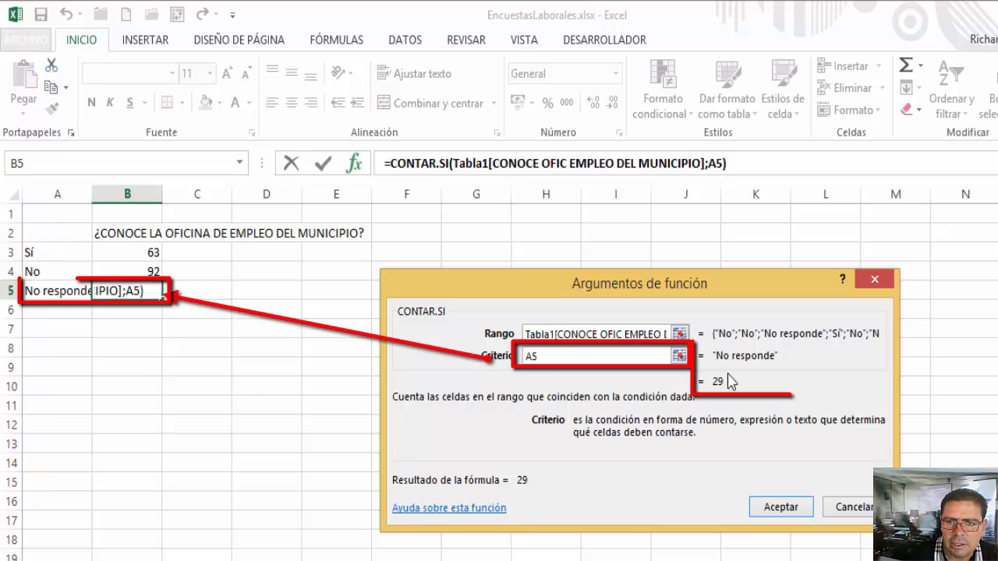
{"action": "left_click", "coordinate": [780, 507]}
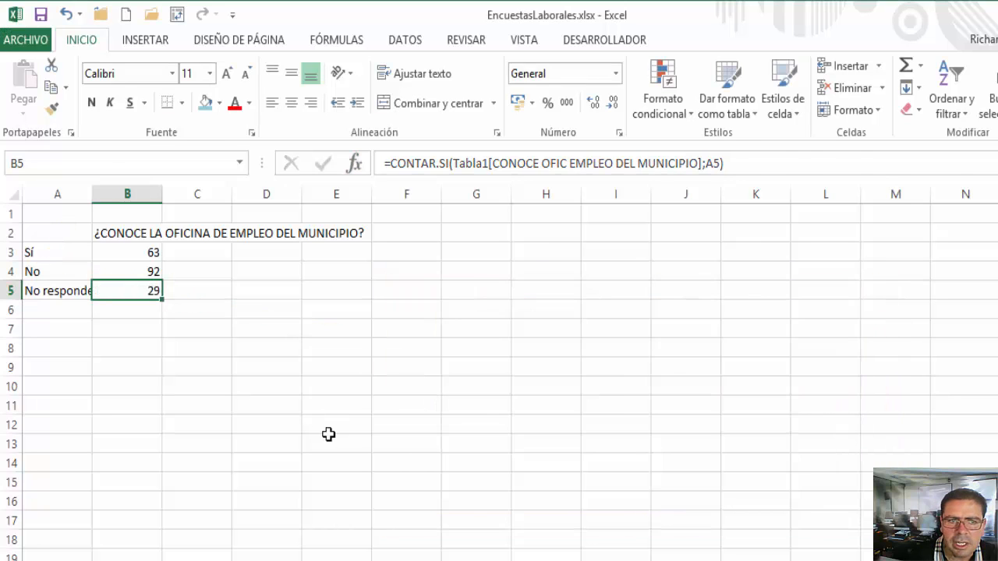
- Check the Sí, No and No responde counts in B3:B5 against the last survey number in the DATA sheet's N° ENCUESTA column
{"action": "left_click_drag", "start_coordinate": [127, 252], "coordinate": [127, 286]}
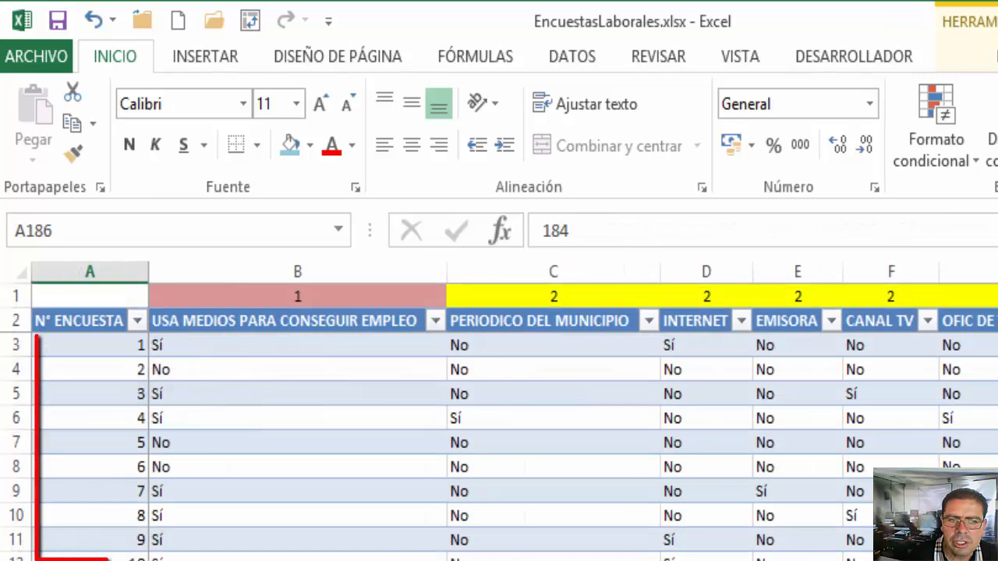
{"action": "left_click", "coordinate": [113, 341]}
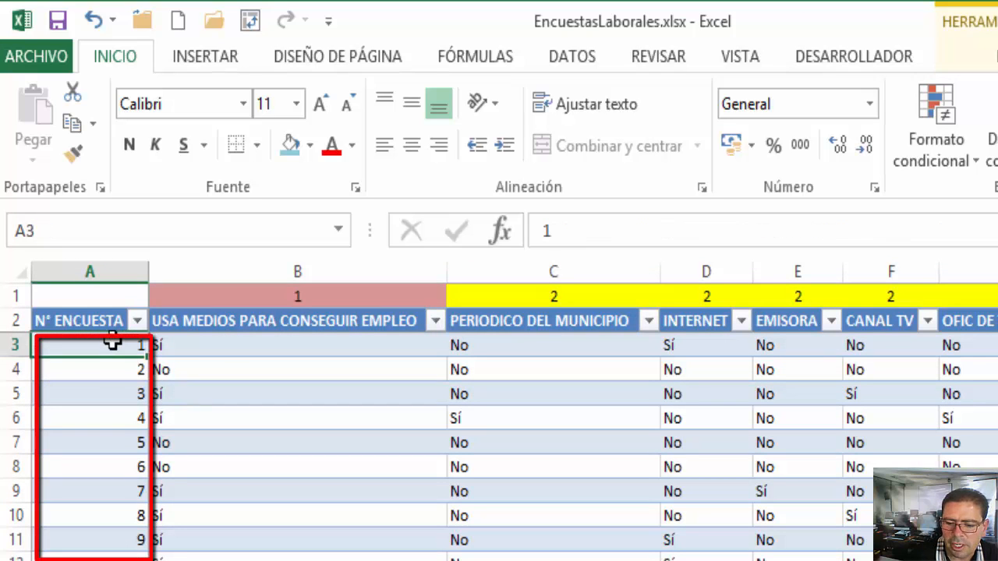
{"action": "key", "text": "ctrl+Down"}
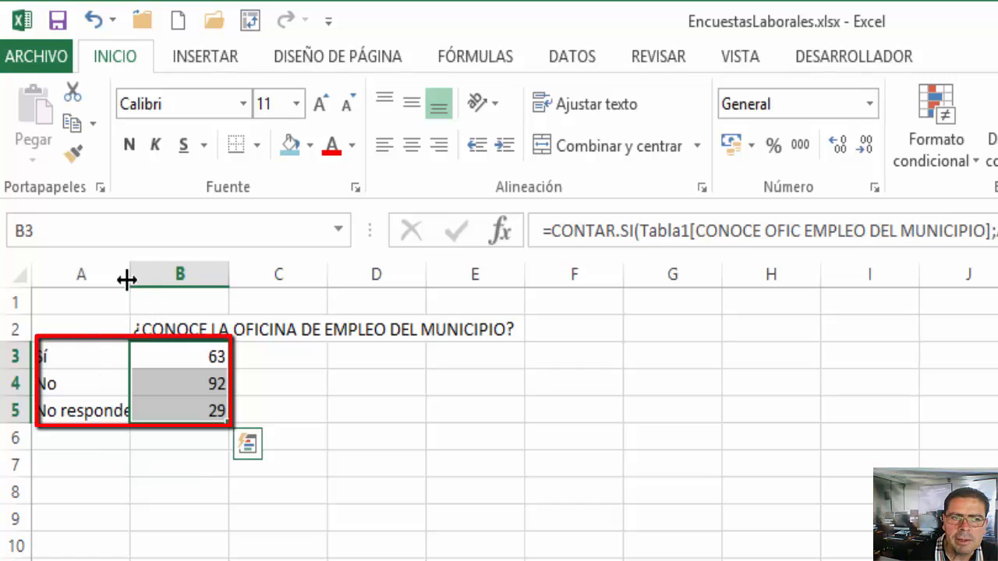
- Widen column A to fit its labels and insert a 2D pie chart from the range A2:B5
{"action": "left_click_drag", "start_coordinate": [129, 278], "coordinate": [148, 280]}
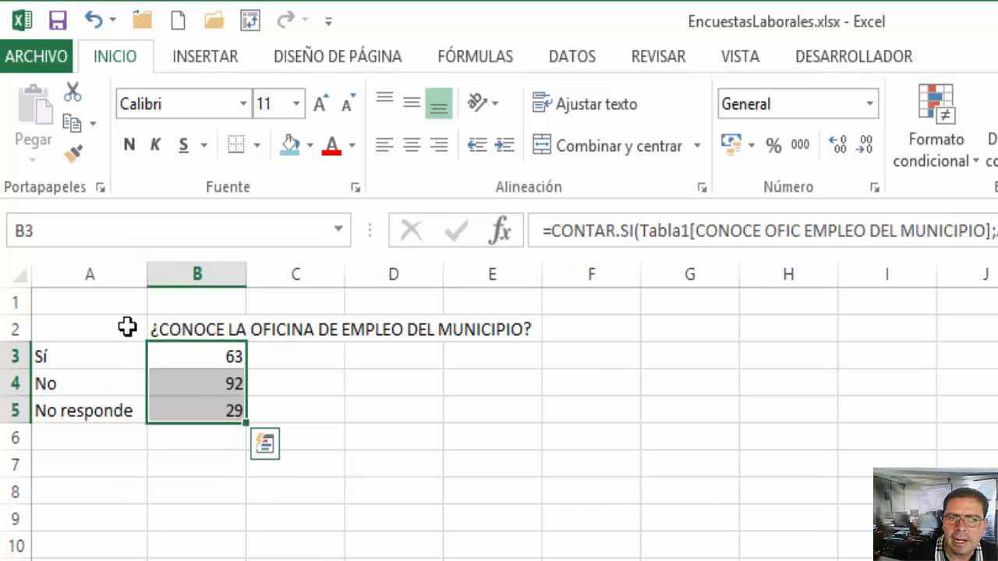
{"action": "left_click_drag", "start_coordinate": [127, 327], "coordinate": [177, 403]}
{"action": "left_click", "coordinate": [176, 403]}
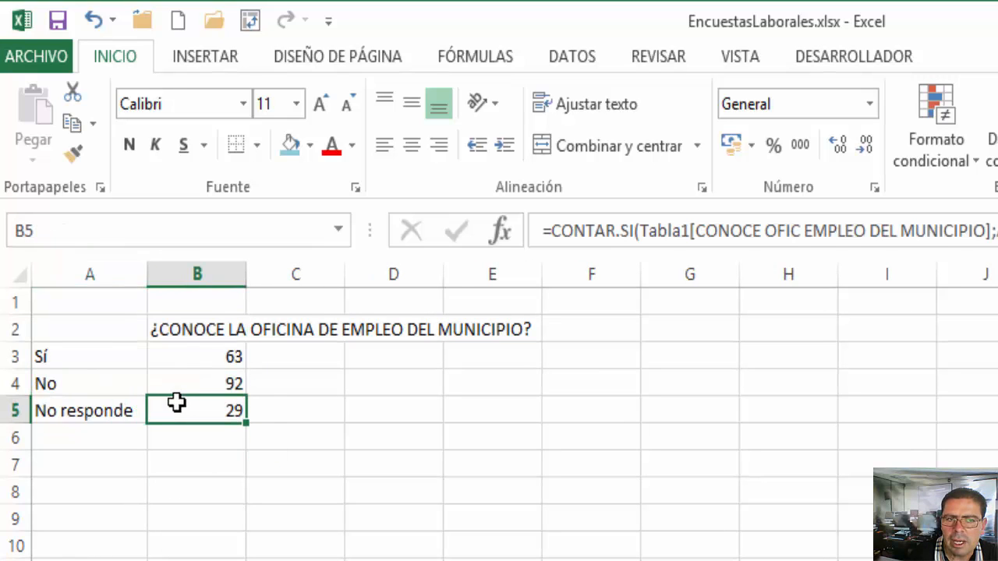
{"action": "left_click_drag", "start_coordinate": [127, 332], "coordinate": [171, 406]}
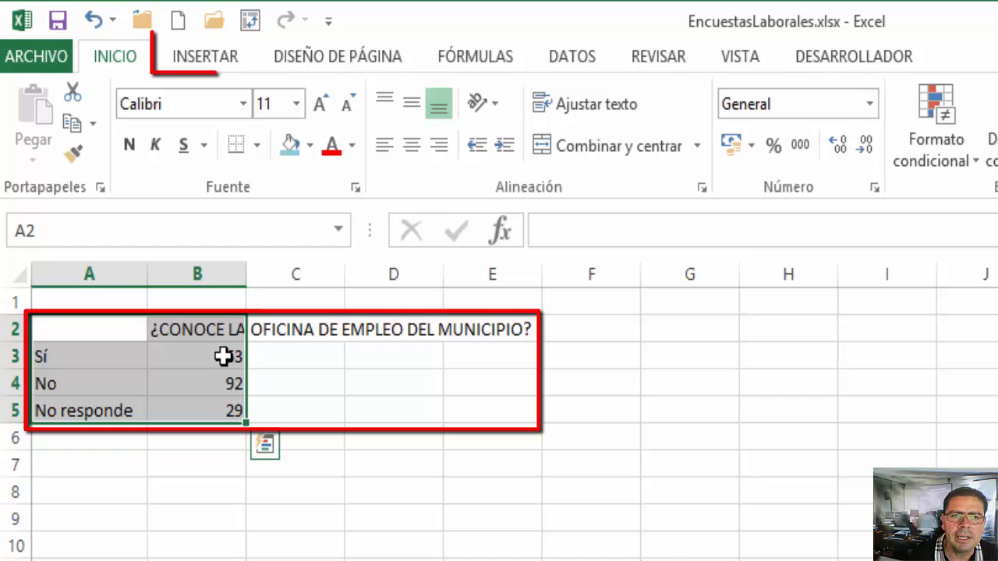
{"action": "left_click", "coordinate": [208, 67]}
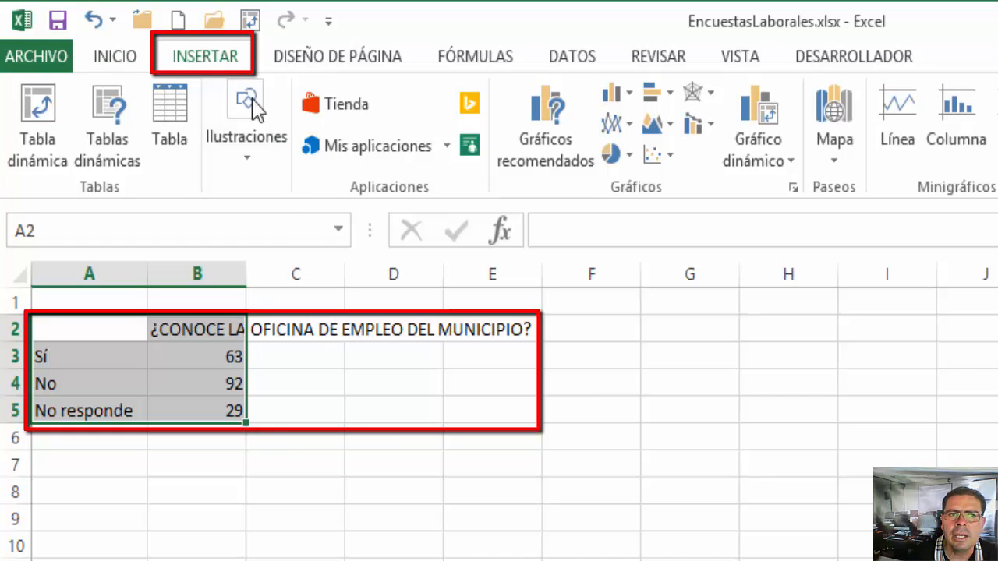
{"action": "left_click", "coordinate": [632, 152]}
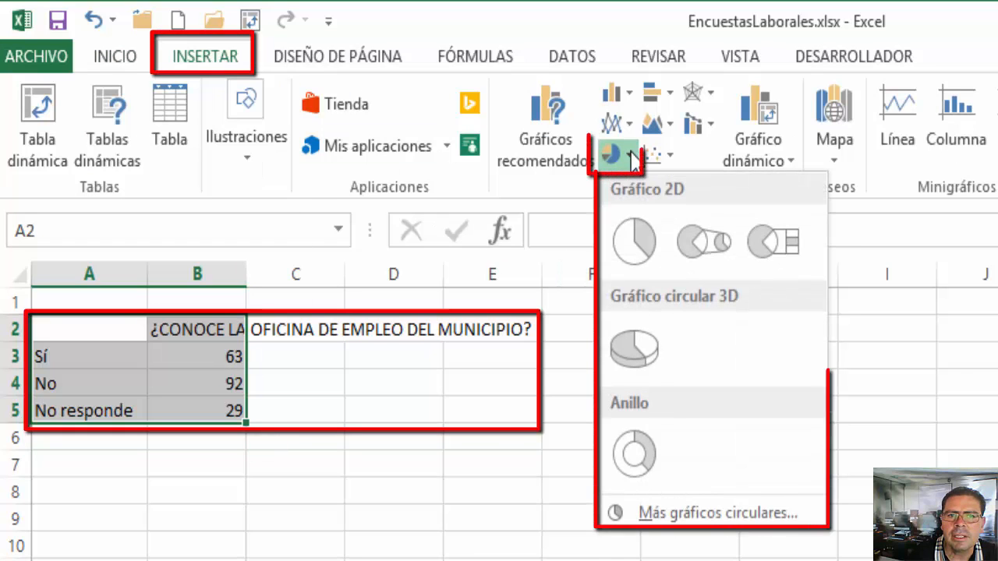
{"action": "left_click", "coordinate": [647, 224]}
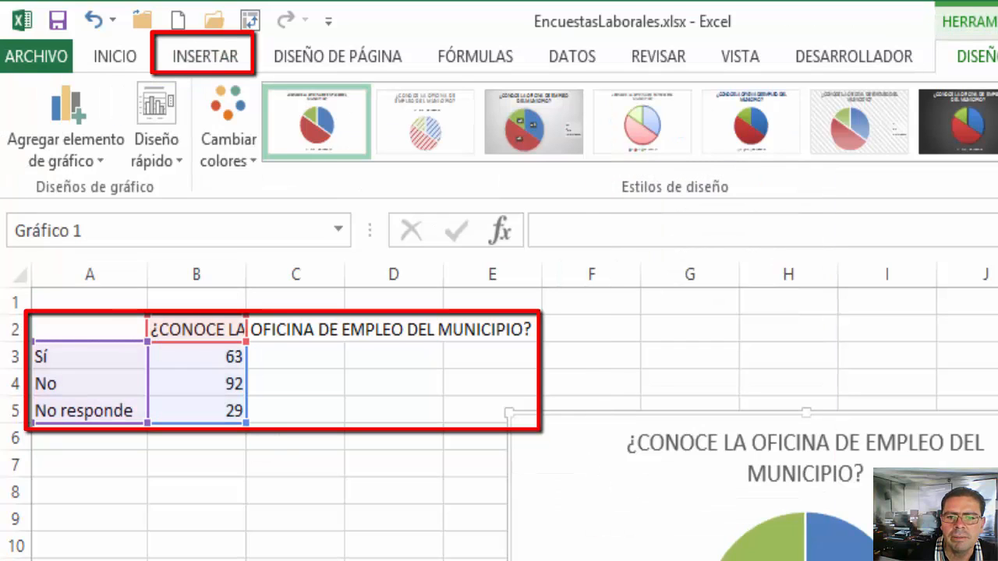
- Apply the quick layout with category names and percentages inside the slices, and move the pie chart beside the count table
{"action": "left_click", "coordinate": [181, 165]}
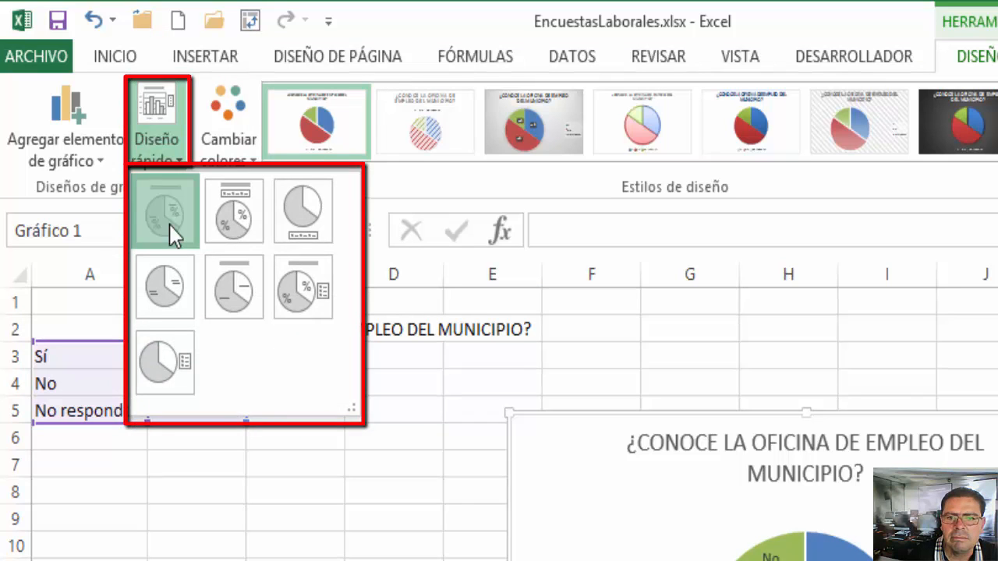
{"action": "left_click", "coordinate": [167, 226]}
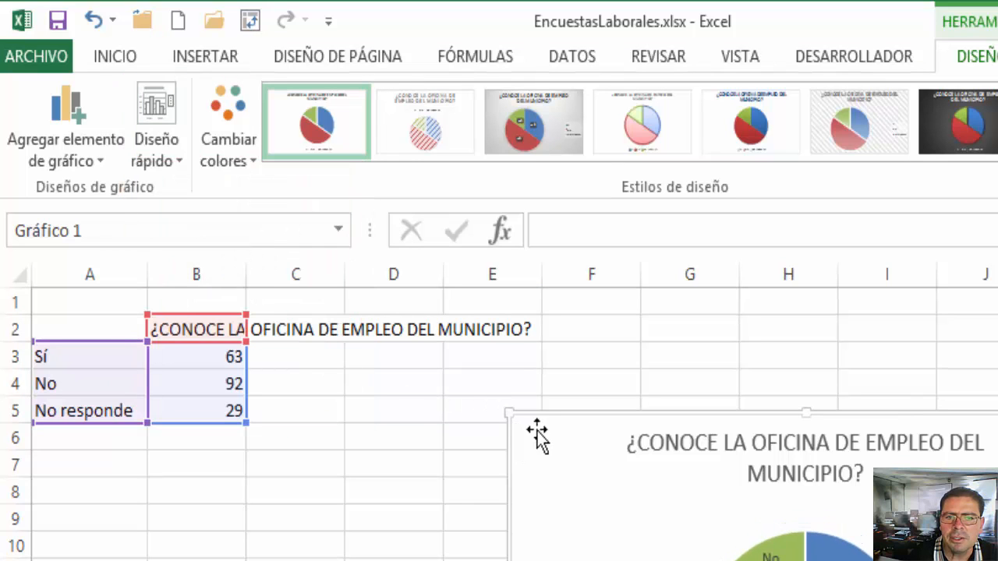
{"action": "left_click_drag", "start_coordinate": [546, 416], "coordinate": [338, 355]}
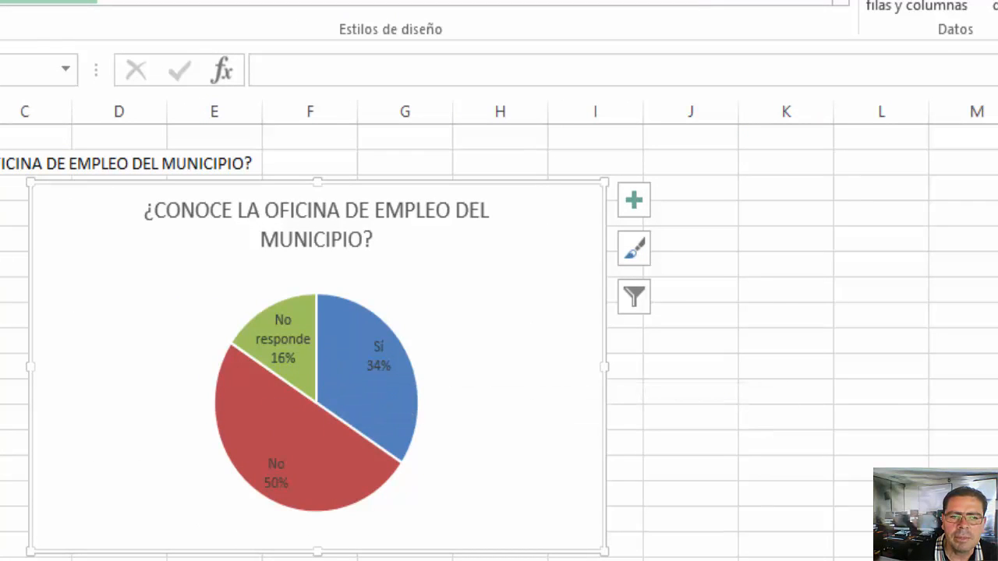
{"action": "key", "text": "Escape"}
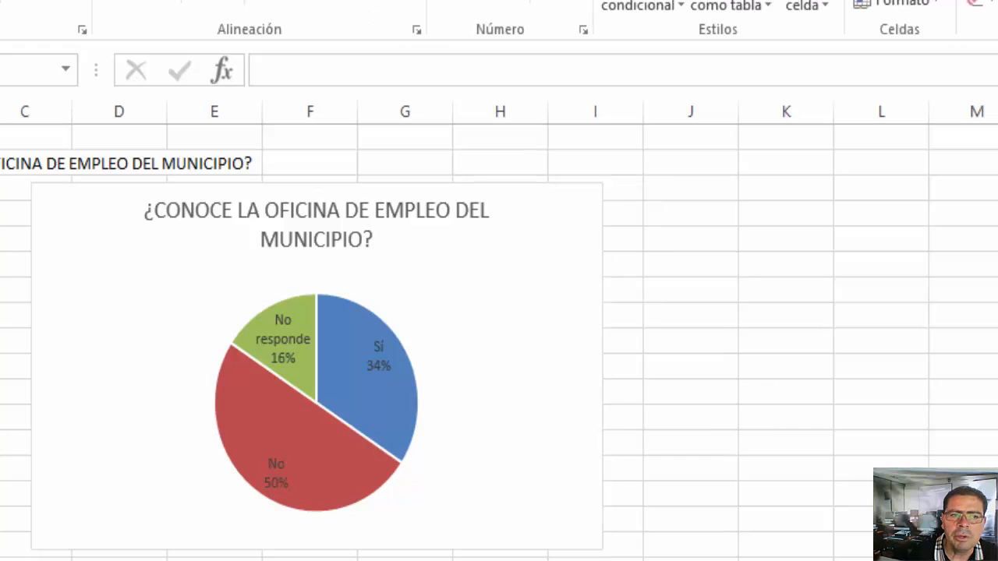
{"action": "left_click", "coordinate": [63, 270]}
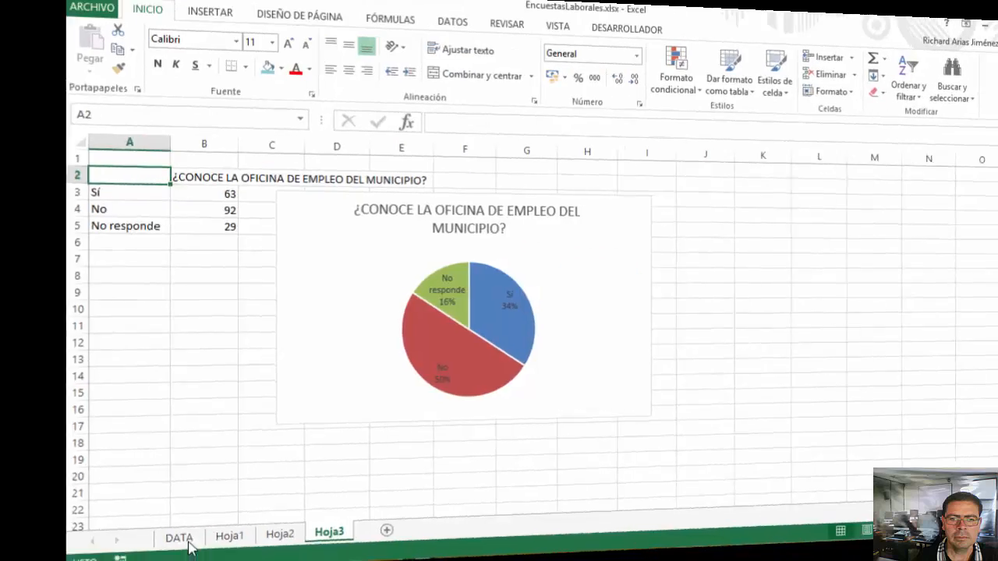
- Create a pivot table from Tabla1 on the DATA sheet, placing the report on a new worksheet
{"action": "left_click", "coordinate": [115, 525]}
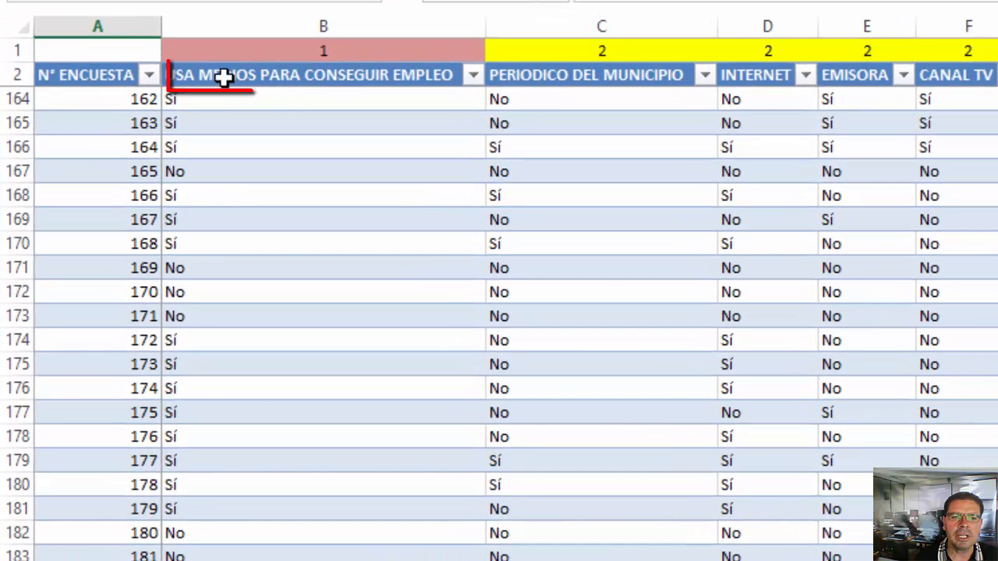
{"action": "left_click", "coordinate": [83, 74]}
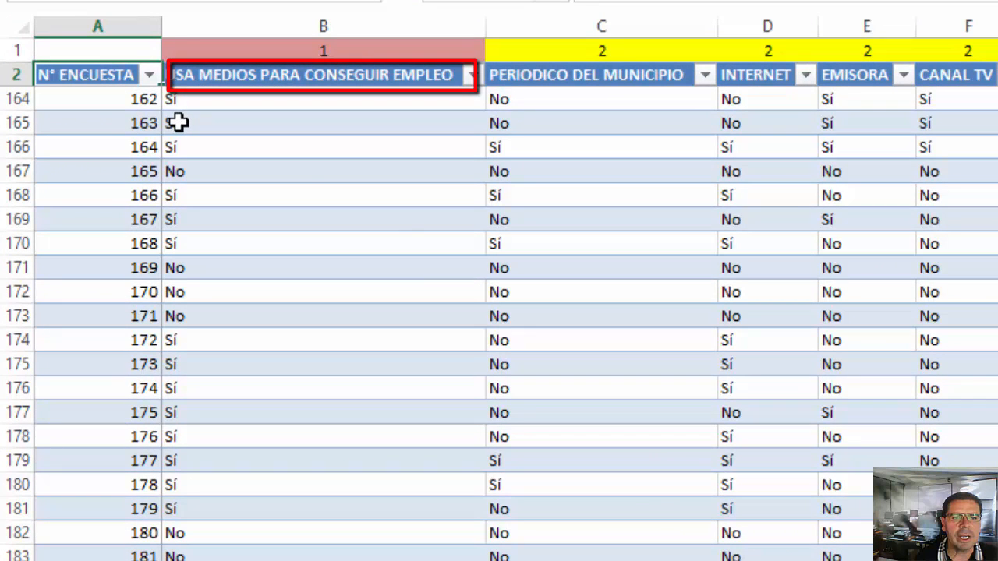
{"action": "scroll", "coordinate": [301, 181], "scroll_direction": "up", "scroll_amount": 17}
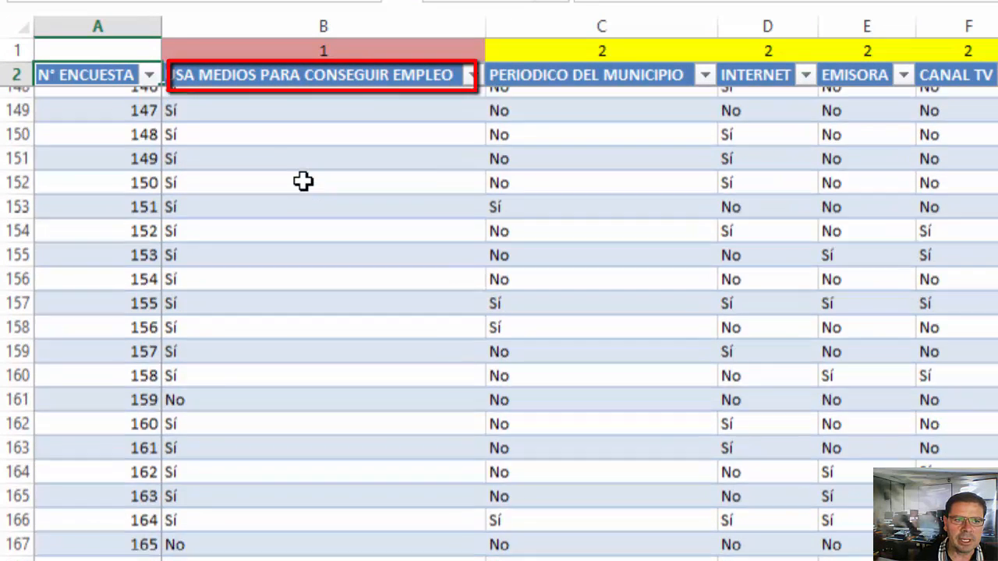
{"action": "scroll", "coordinate": [302, 181], "scroll_direction": "up", "scroll_amount": 20}
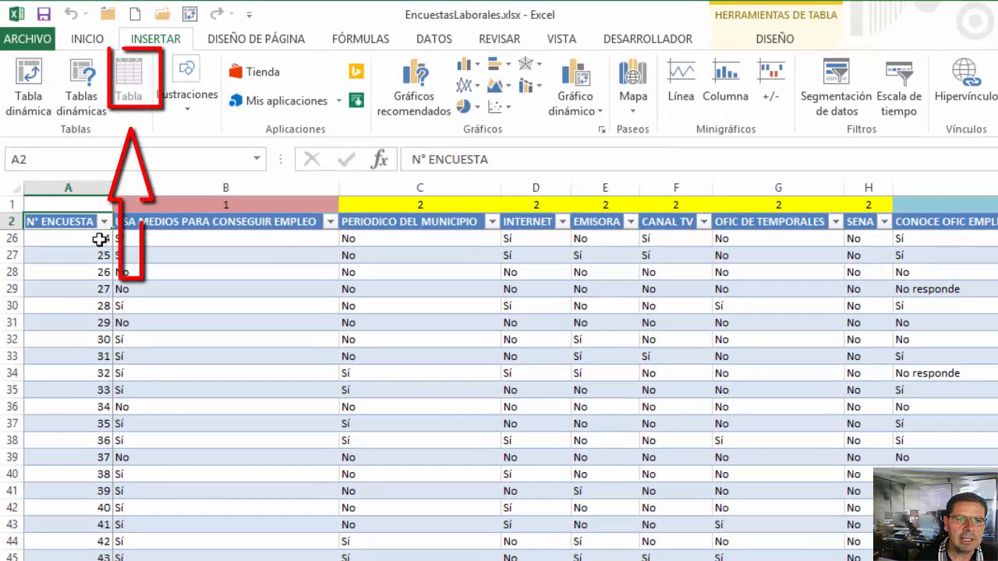
{"action": "scroll", "coordinate": [71, 221], "scroll_direction": "up", "scroll_amount": 8}
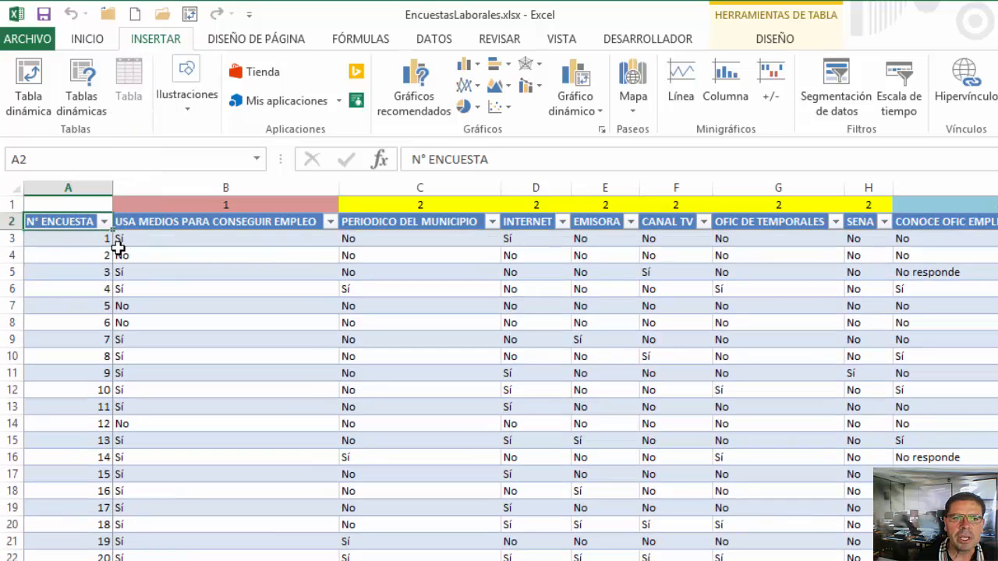
{"action": "left_click", "coordinate": [221, 228]}
{"action": "left_click", "coordinate": [270, 275]}
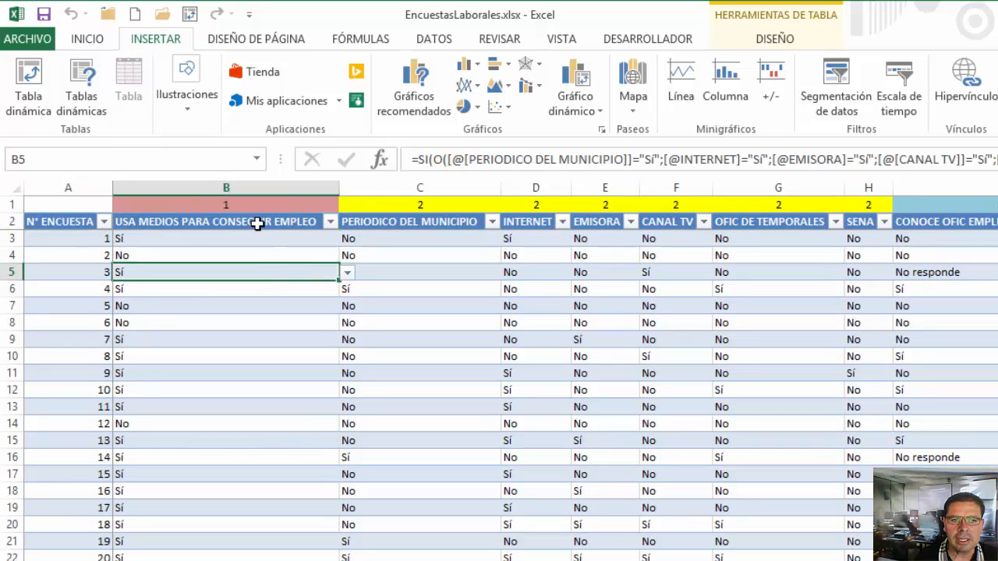
{"action": "left_click", "coordinate": [260, 223]}
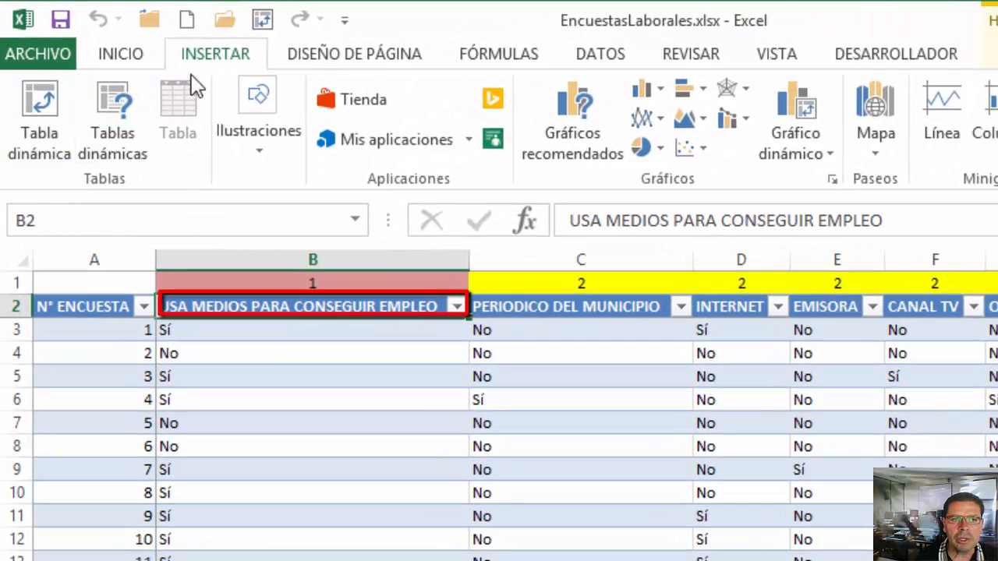
{"action": "left_click", "coordinate": [60, 130]}
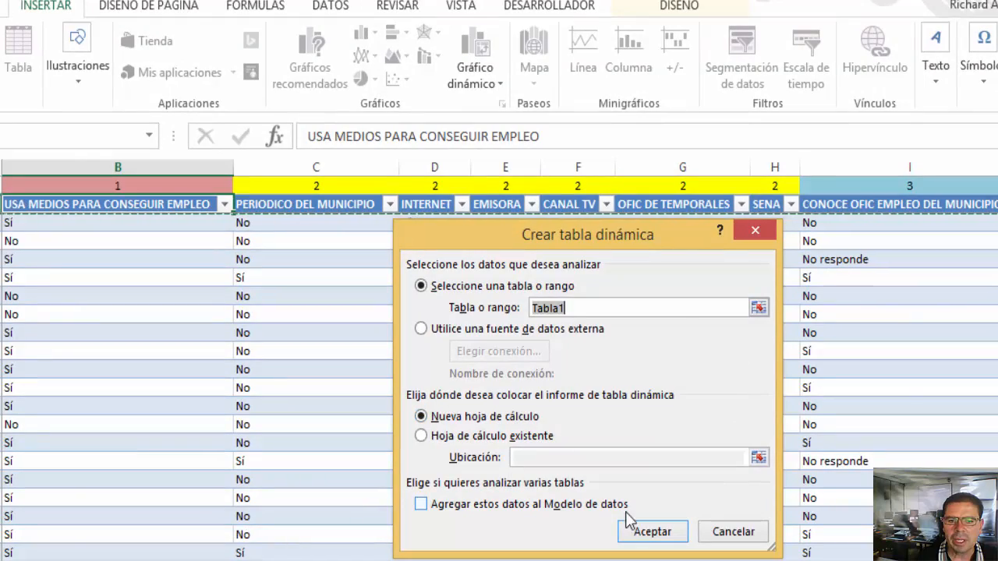
{"action": "left_click", "coordinate": [646, 533]}
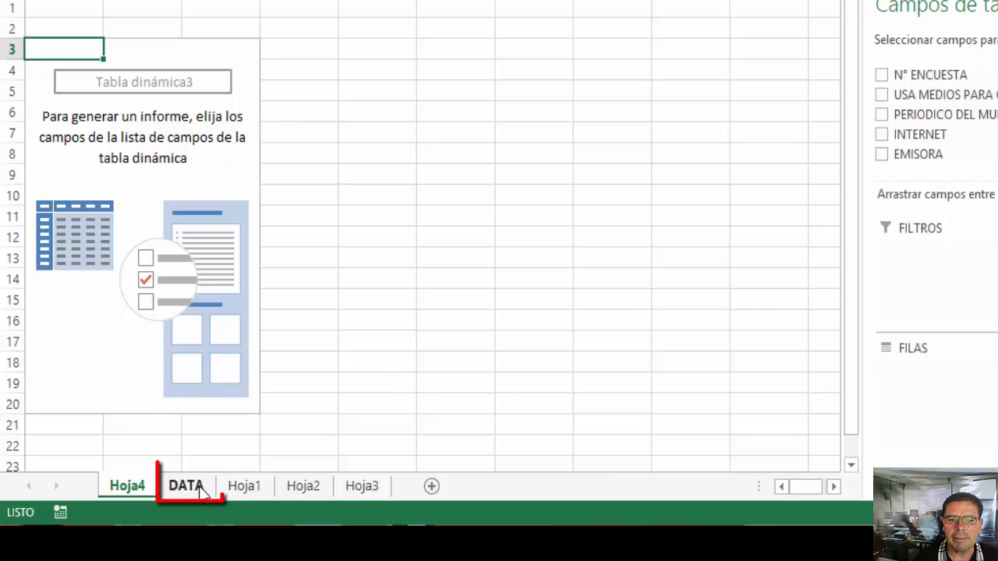
- Examine which distinct answers the USA MEDIOS PARA CONSEGUIR EMPLEO column of the DATA sheet offers in its filter list
{"action": "left_click", "coordinate": [173, 485]}
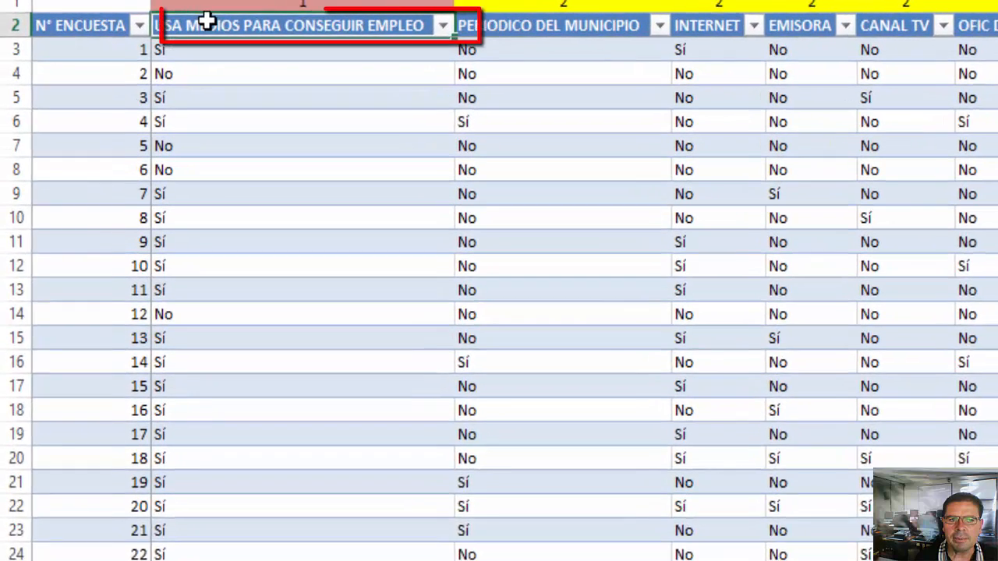
{"action": "left_click_drag", "start_coordinate": [155, 18], "coordinate": [159, 57]}
{"action": "left_click_drag", "start_coordinate": [216, 74], "coordinate": [234, 67]}
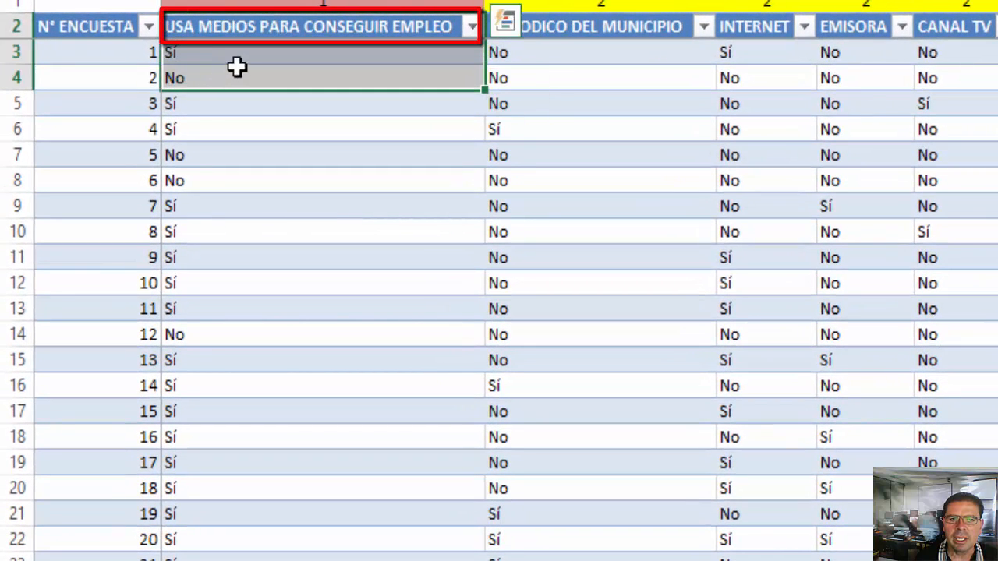
{"action": "left_click", "coordinate": [239, 57]}
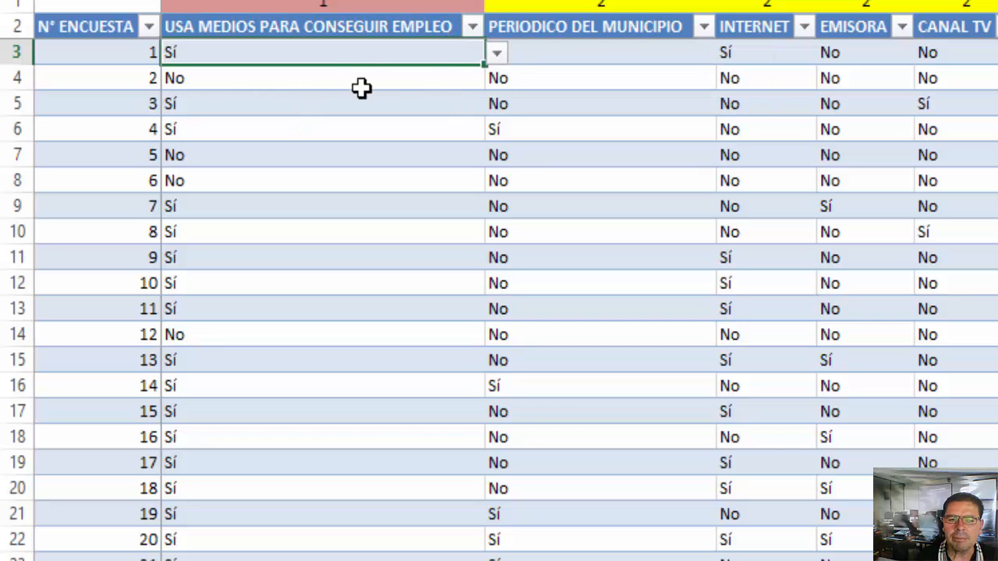
{"action": "left_click", "coordinate": [472, 28]}
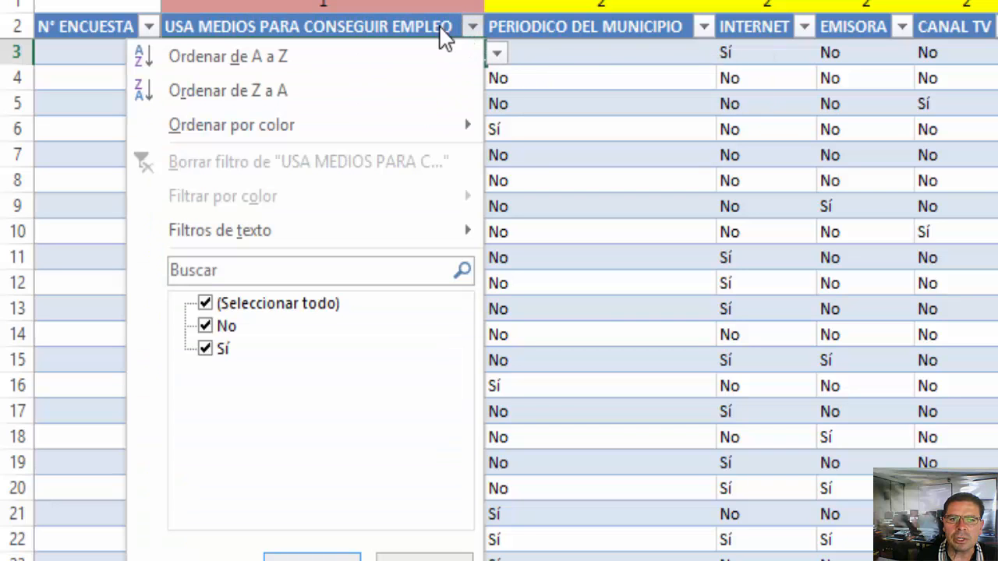
{"action": "left_click", "coordinate": [443, 35]}
{"action": "left_click", "coordinate": [439, 27]}
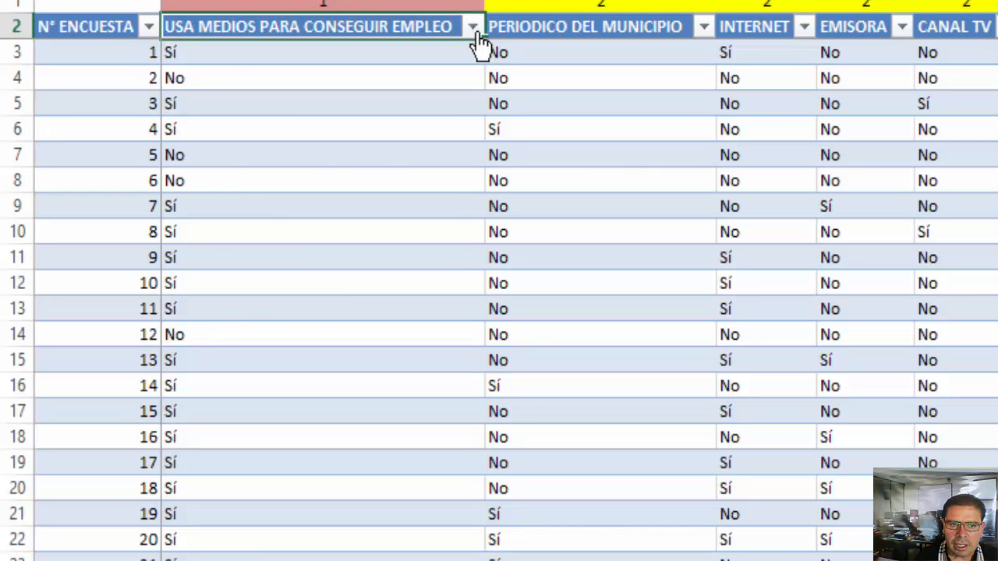
{"action": "left_click", "coordinate": [475, 30]}
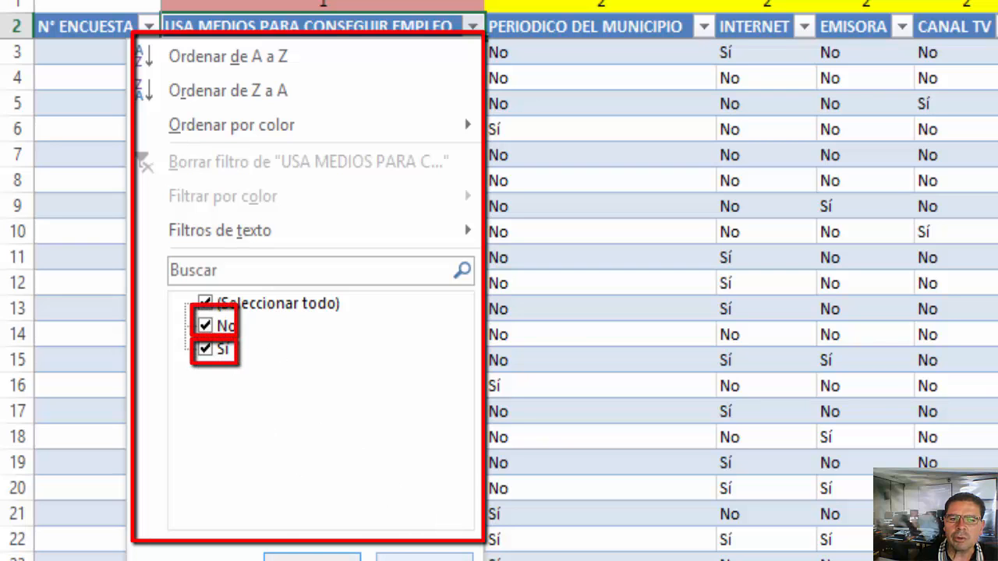
{"action": "left_click", "coordinate": [312, 559]}
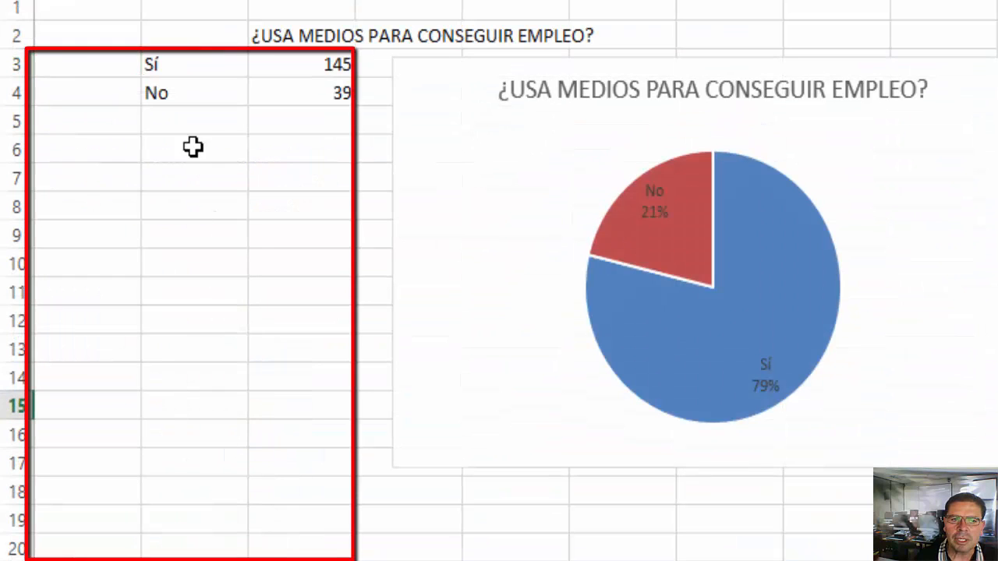
- Review the Sí and No labels and their counts in the ¿USA MEDIOS PARA CONSEGUIR EMPLEO? summary on Hoja1
{"action": "left_click_drag", "start_coordinate": [205, 70], "coordinate": [201, 90]}
{"action": "left_click", "coordinate": [288, 70]}
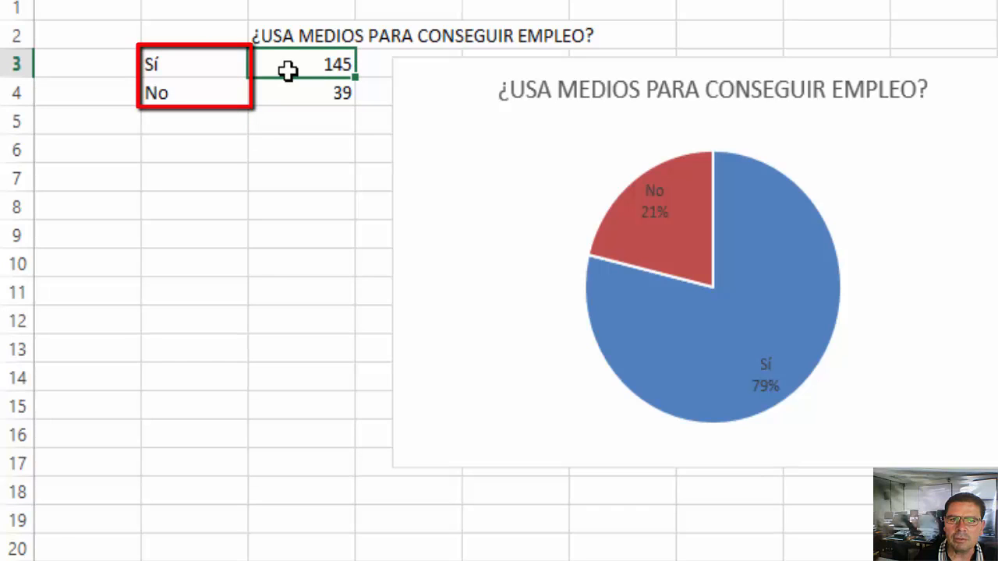
{"action": "left_click_drag", "start_coordinate": [194, 67], "coordinate": [193, 92]}
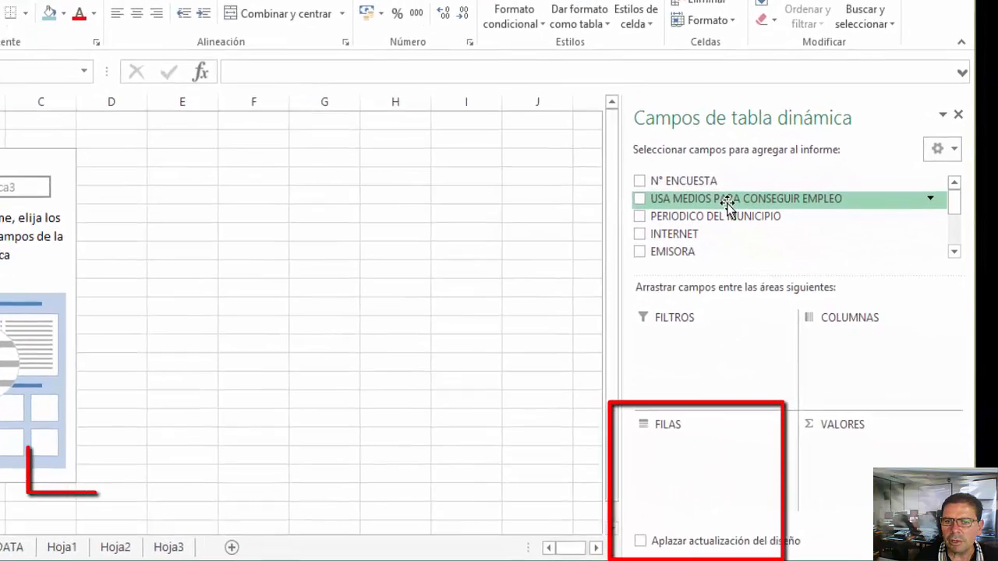
- Add the USA MEDIOS PARA CONSEGUIR EMPLEO field to the row area of the Hoja4 pivot table
{"action": "left_click_drag", "start_coordinate": [774, 246], "coordinate": [777, 276]}
{"action": "left_click_drag", "start_coordinate": [673, 185], "coordinate": [673, 443]}
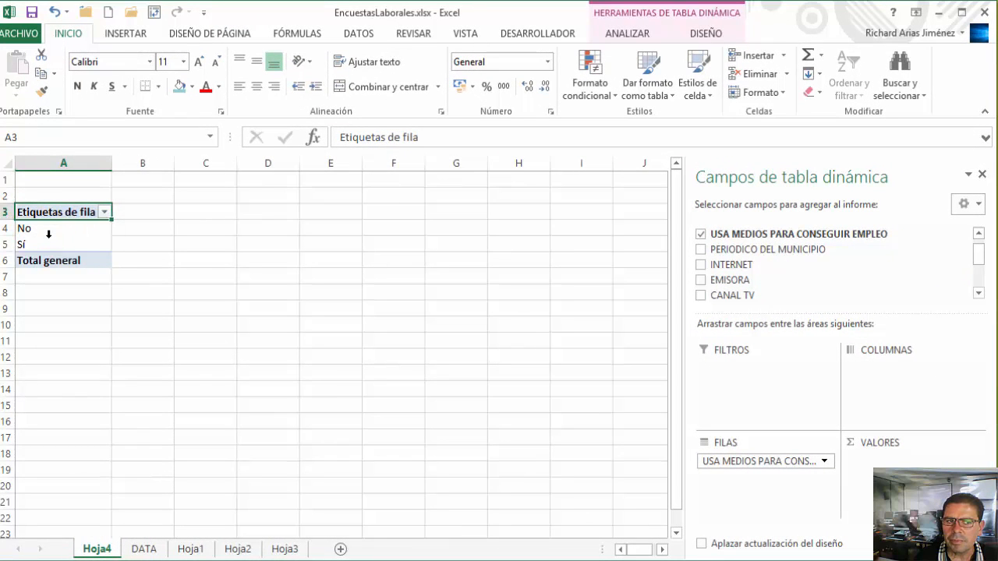
{"action": "left_click_drag", "start_coordinate": [753, 461], "coordinate": [765, 480]}
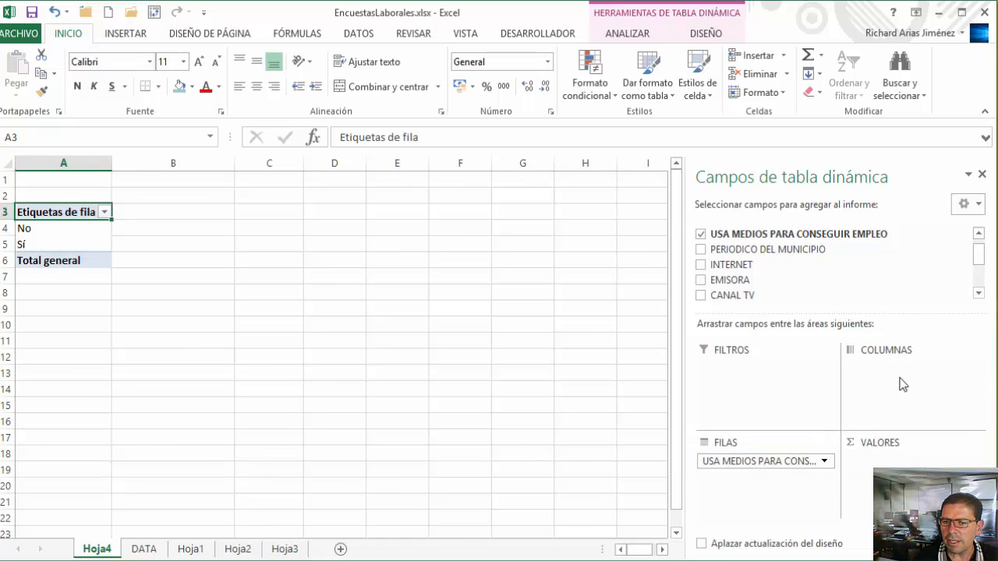
- Check the heading and counts in Hoja1's summary, and add USA MEDIOS PARA CONSEGUIR EMPLEO to the values area of the Hoja4 pivot table
{"action": "left_click", "coordinate": [192, 550]}
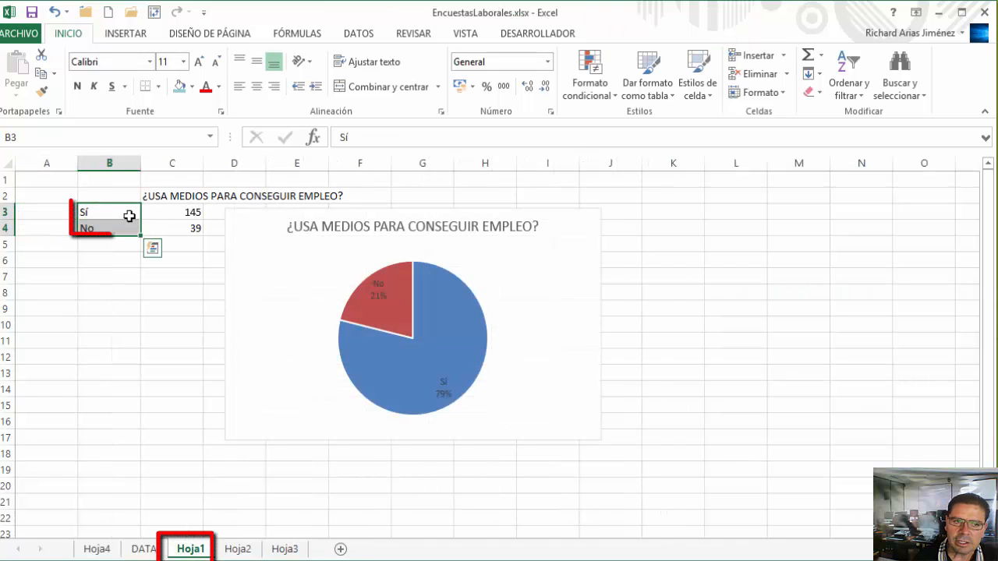
{"action": "left_click", "coordinate": [174, 195]}
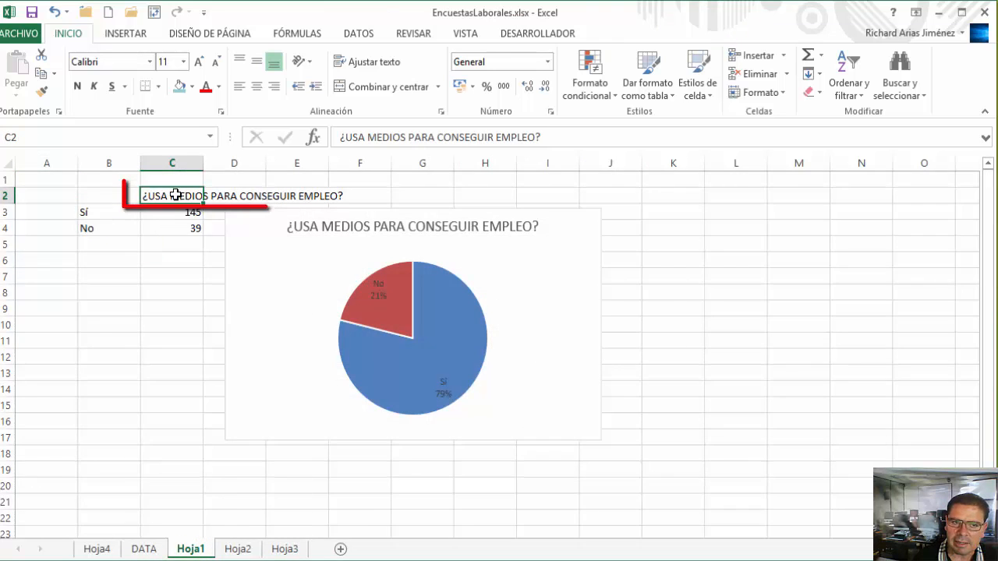
{"action": "left_click_drag", "start_coordinate": [192, 211], "coordinate": [188, 225]}
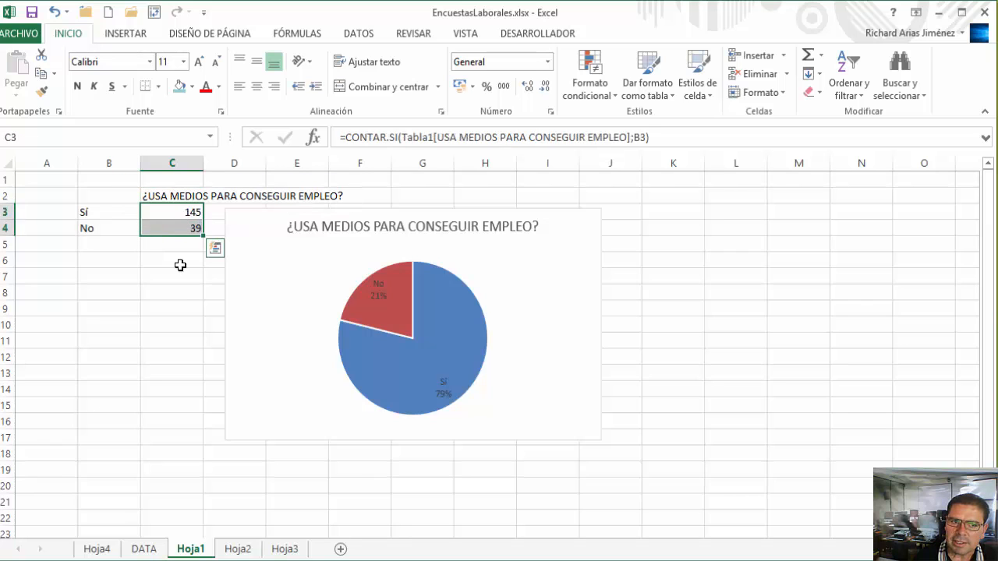
{"action": "left_click", "coordinate": [96, 549]}
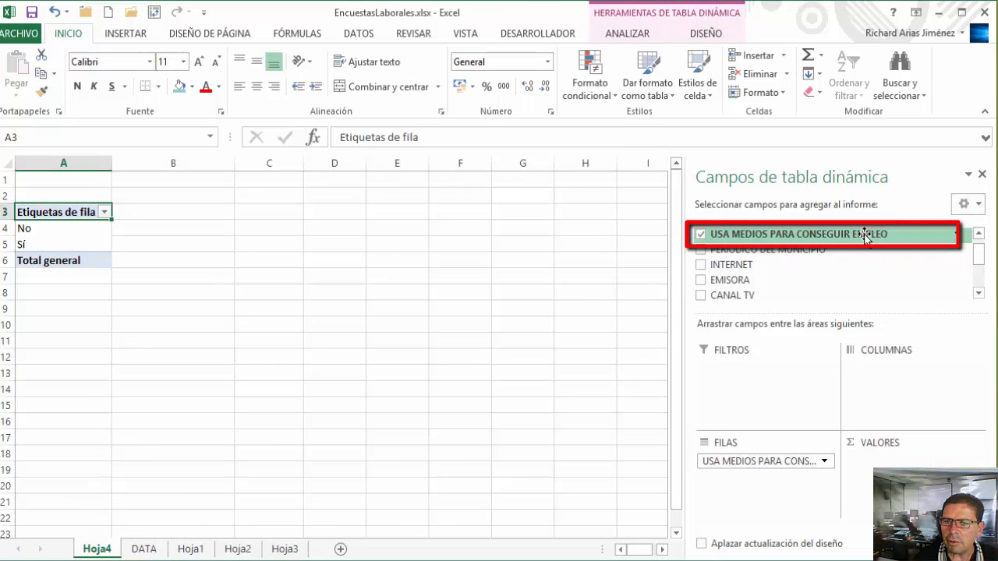
{"action": "left_click_drag", "start_coordinate": [850, 238], "coordinate": [873, 468]}
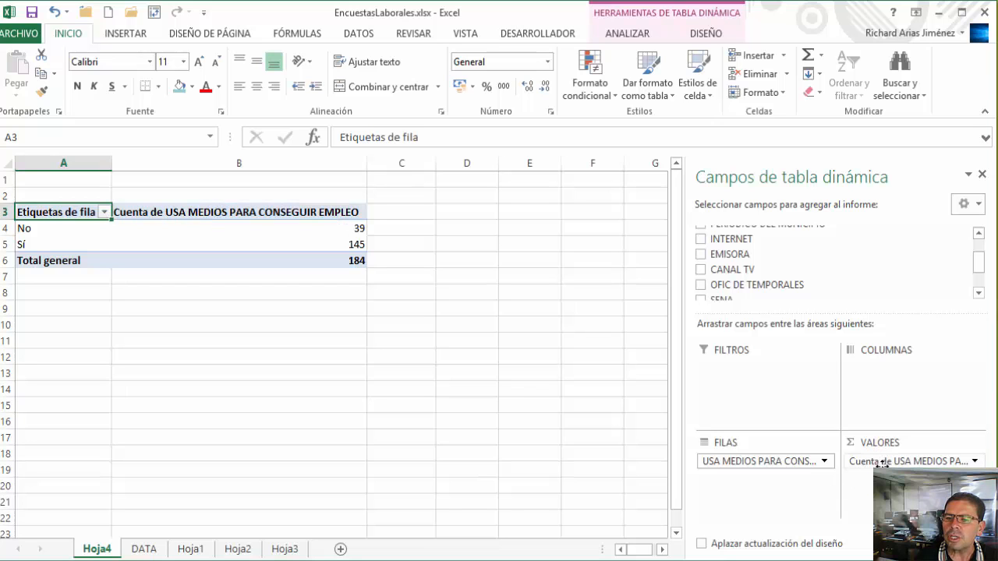
- Review the No and Sí rows, their counts and the grand total in the Hoja4 pivot table
{"action": "left_click", "coordinate": [187, 231]}
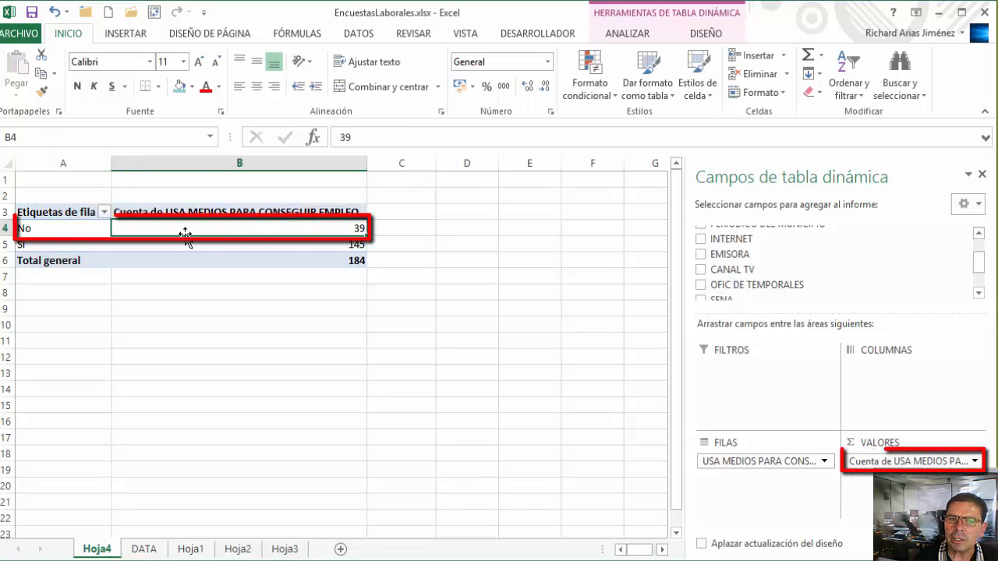
{"action": "left_click", "coordinate": [88, 229]}
{"action": "left_click", "coordinate": [323, 246]}
{"action": "left_click", "coordinate": [73, 245]}
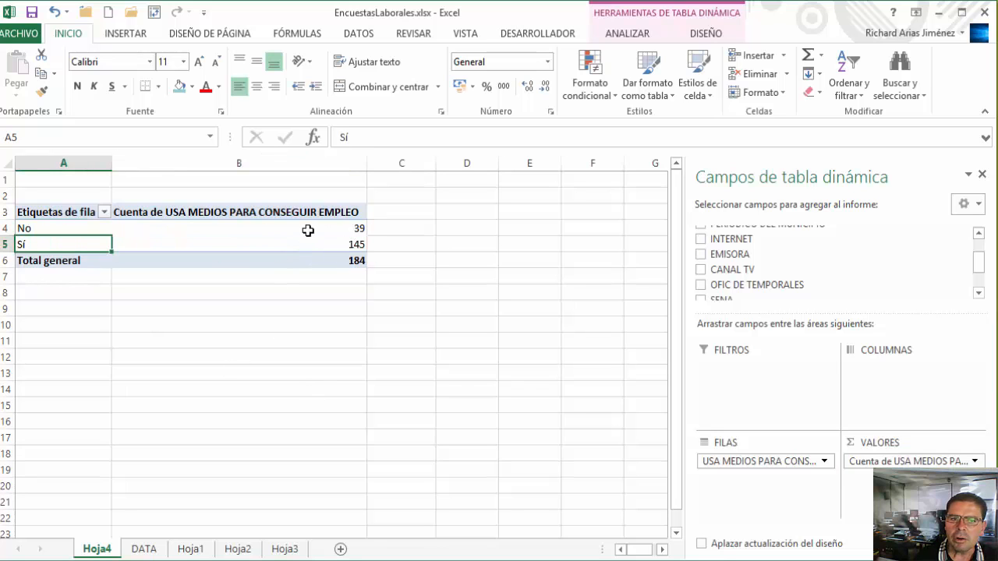
{"action": "left_click_drag", "start_coordinate": [308, 230], "coordinate": [310, 241]}
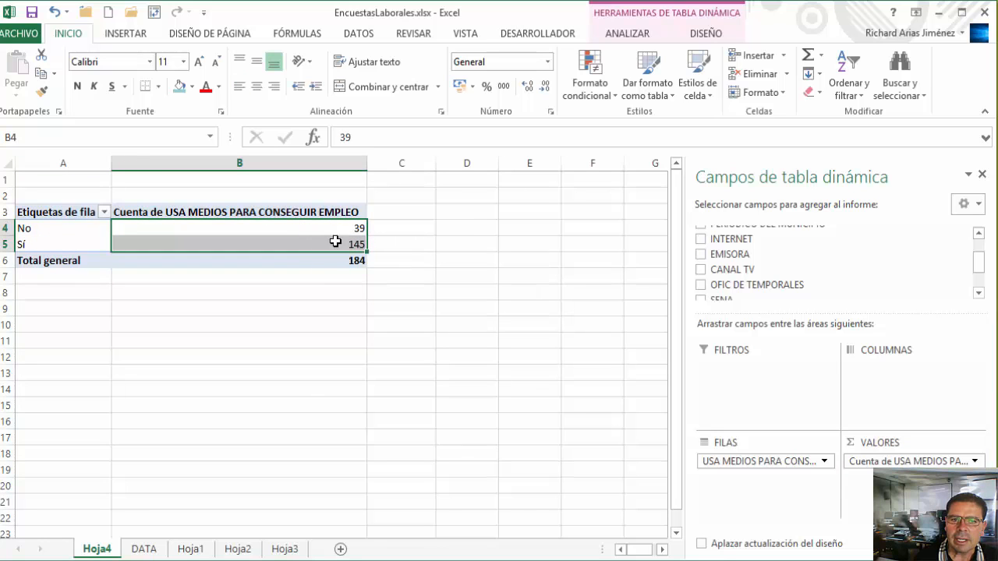
{"action": "left_click", "coordinate": [354, 261]}
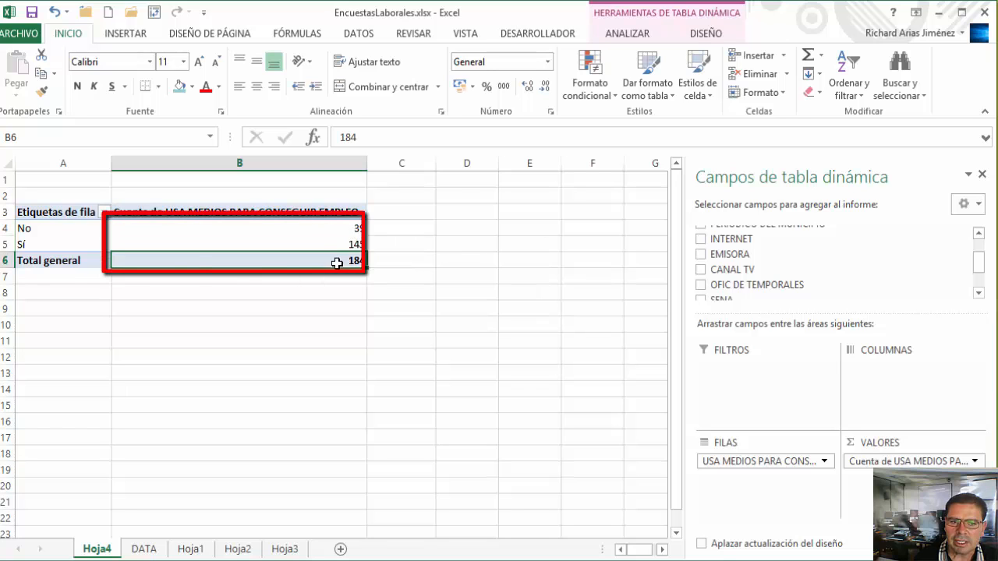
{"action": "left_click_drag", "start_coordinate": [325, 228], "coordinate": [327, 242]}
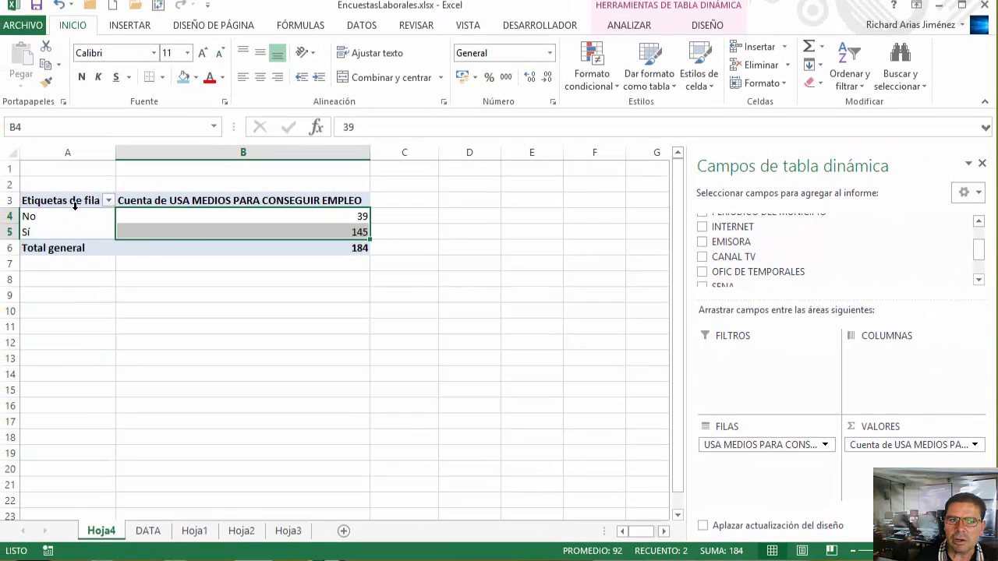
{"action": "left_click", "coordinate": [182, 215]}
{"action": "left_click", "coordinate": [206, 232]}
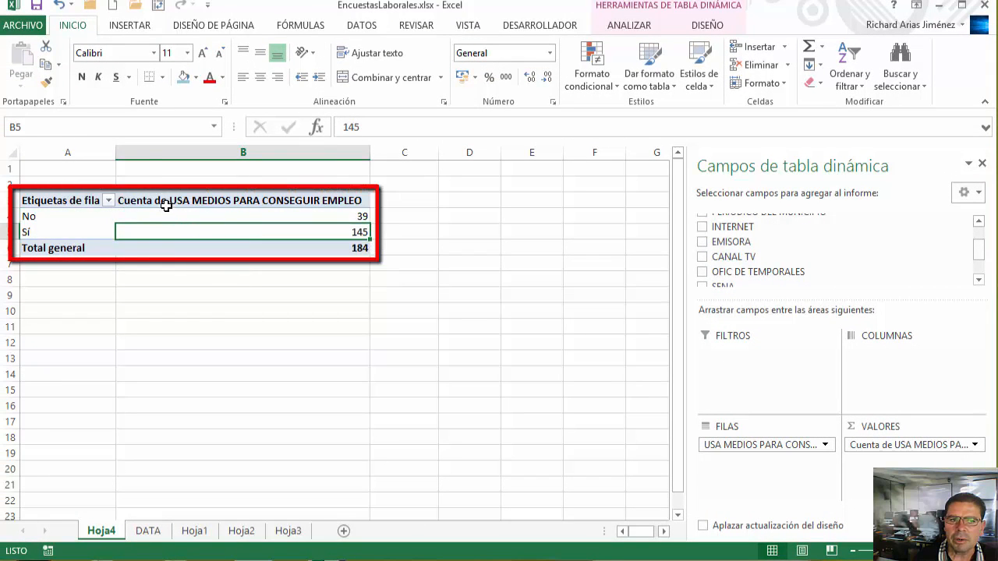
{"action": "left_click", "coordinate": [89, 215]}
- Insert a 2-D pie pivot chart from the Hoja4 pivot table and place it below the table
{"action": "left_click", "coordinate": [142, 217]}
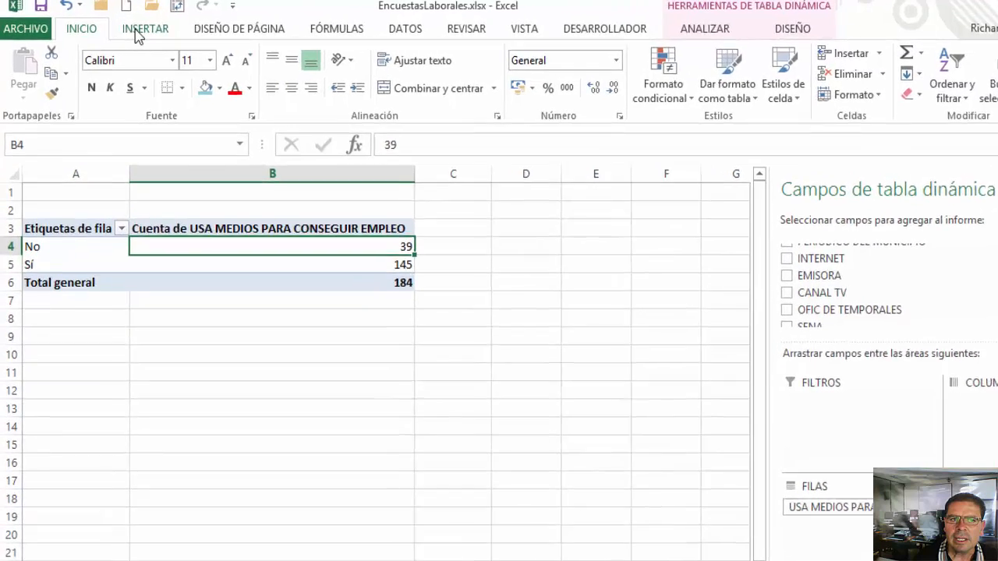
{"action": "left_click", "coordinate": [130, 25]}
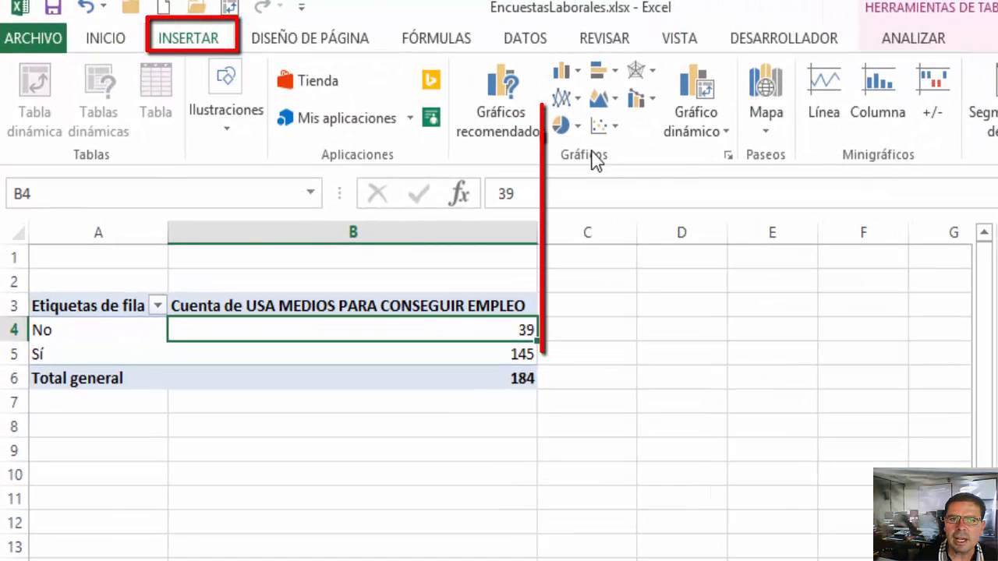
{"action": "left_click", "coordinate": [579, 128]}
{"action": "left_click", "coordinate": [583, 198]}
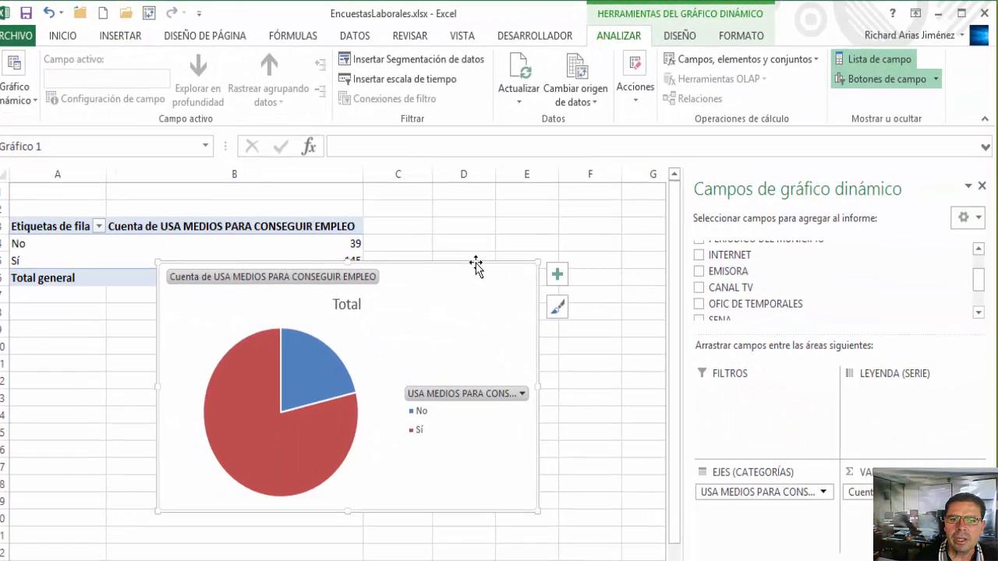
{"action": "left_click_drag", "start_coordinate": [542, 294], "coordinate": [596, 325]}
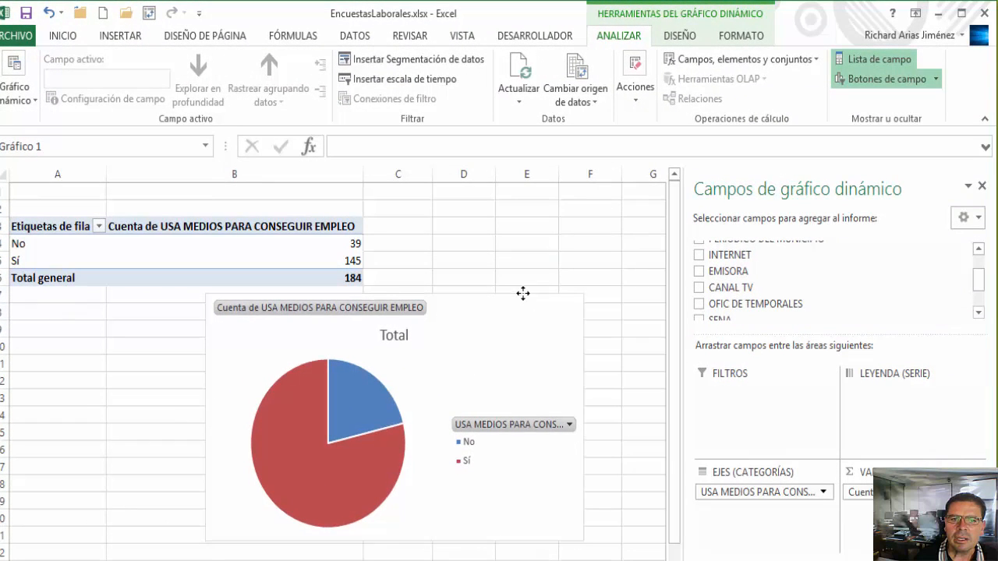
- Apply the Diseño 1 quick layout to the pie pivot chart
{"action": "left_click", "coordinate": [680, 36]}
{"action": "left_click", "coordinate": [104, 104]}
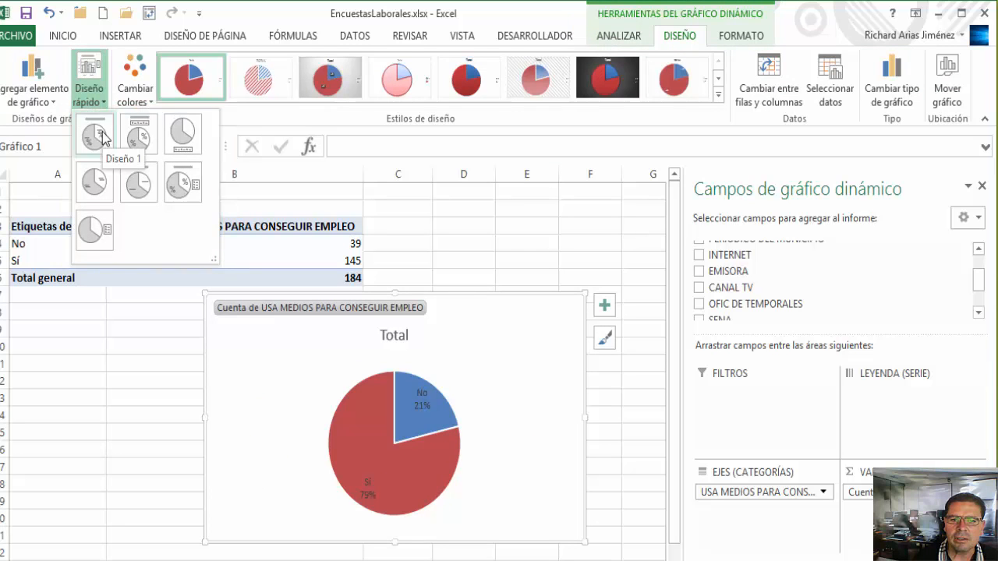
{"action": "left_click", "coordinate": [95, 136]}
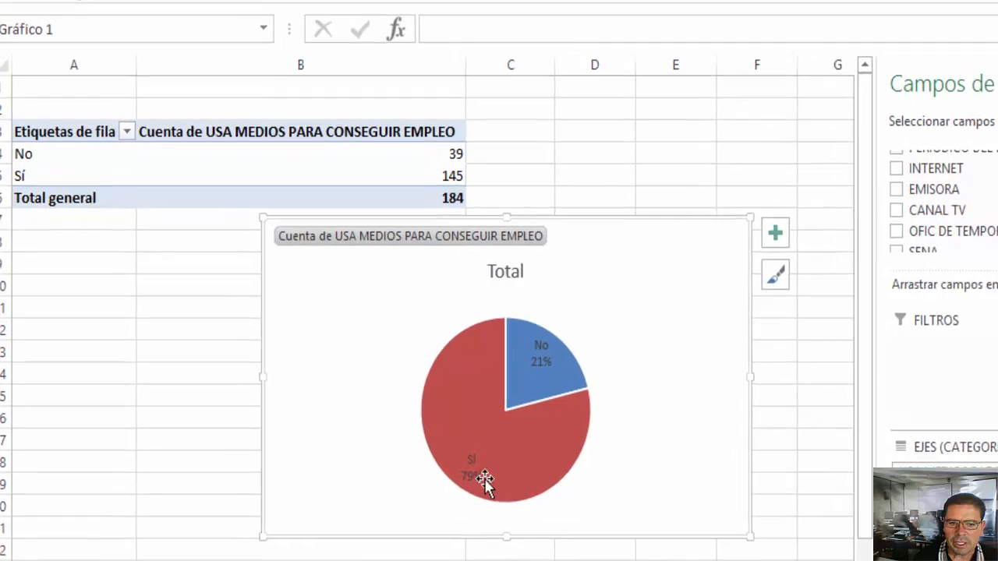
- Compare with the pie chart on Hoja1, and sort the Hoja4 pivot table's row labels in descending order so Sí precedes No
{"action": "left_click", "coordinate": [263, 535]}
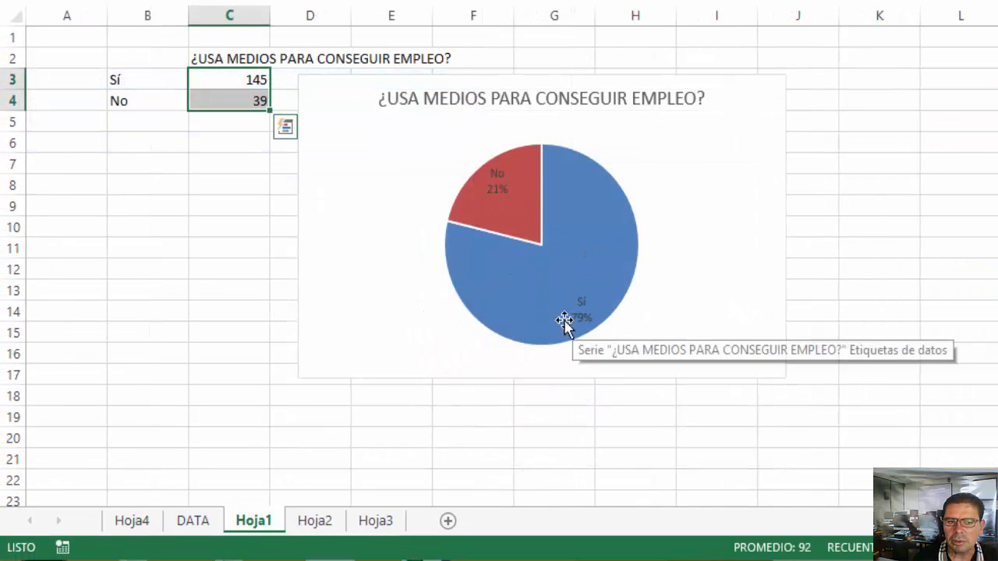
{"action": "left_click", "coordinate": [134, 520]}
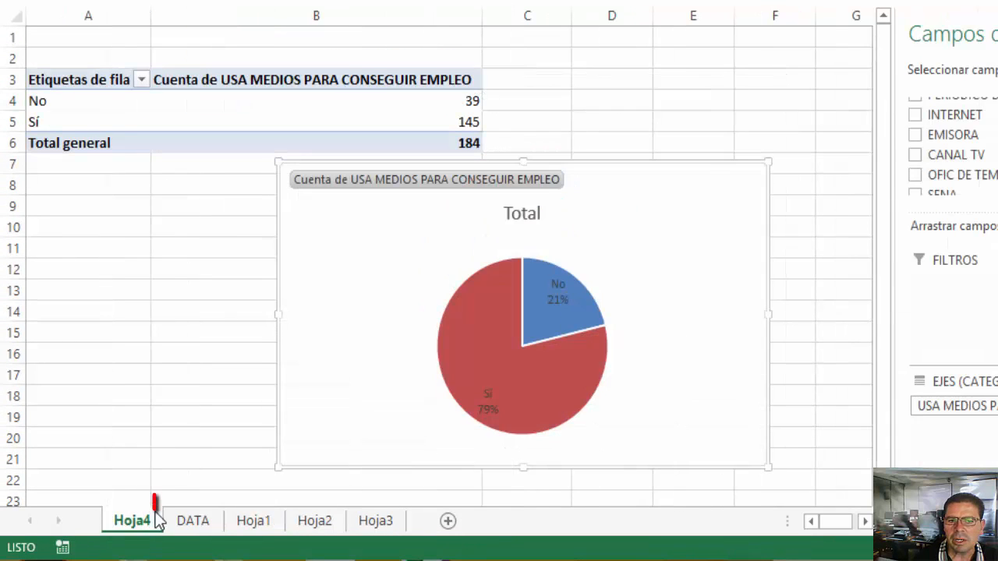
{"action": "left_click", "coordinate": [105, 122]}
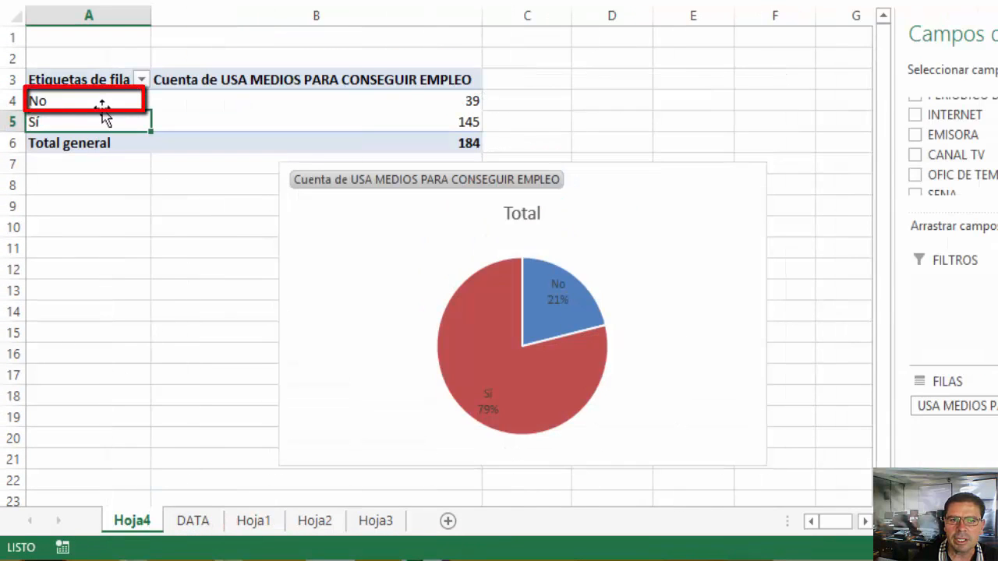
{"action": "left_click", "coordinate": [100, 102]}
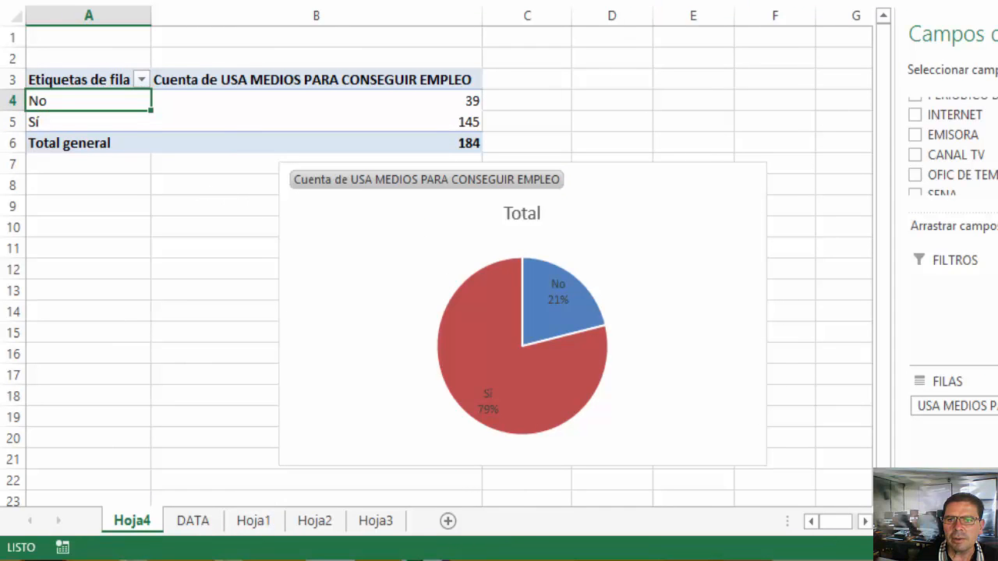
{"action": "left_click", "coordinate": [852, 70]}
{"action": "left_click", "coordinate": [865, 124]}
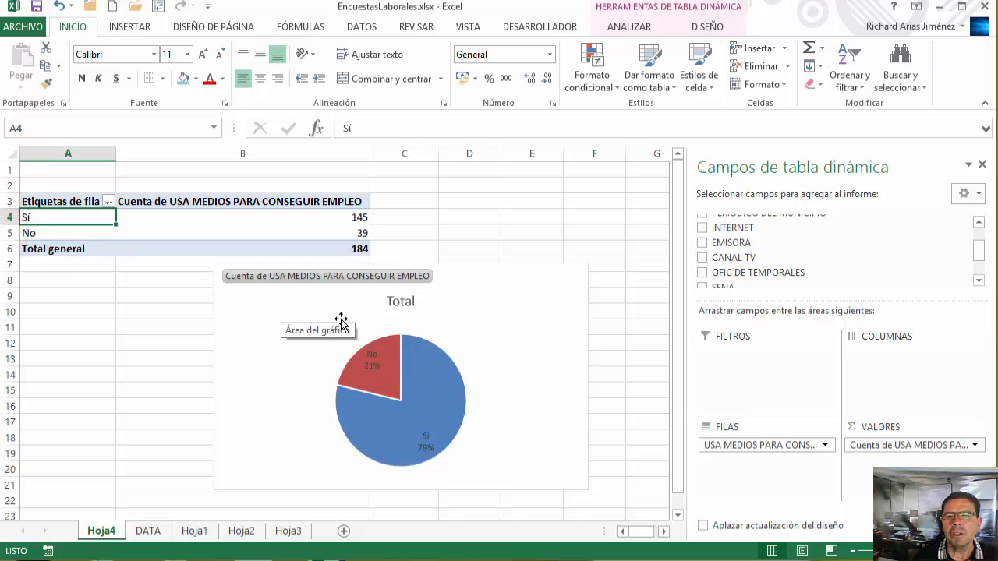
- Examine the pivot chart's title, the values header in B3 and the pie slices on Hoja4
{"action": "left_click", "coordinate": [404, 304]}
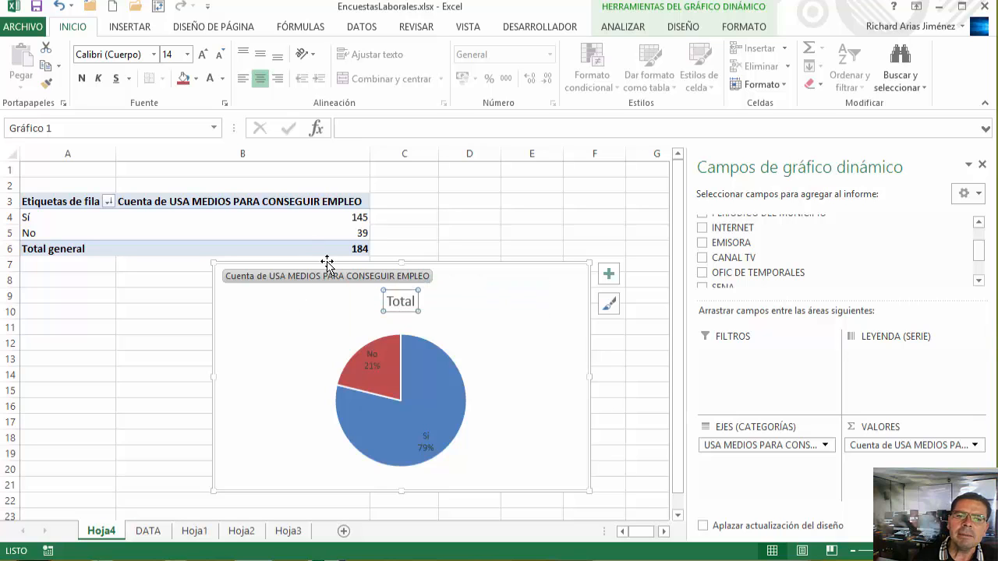
{"action": "left_click", "coordinate": [248, 203]}
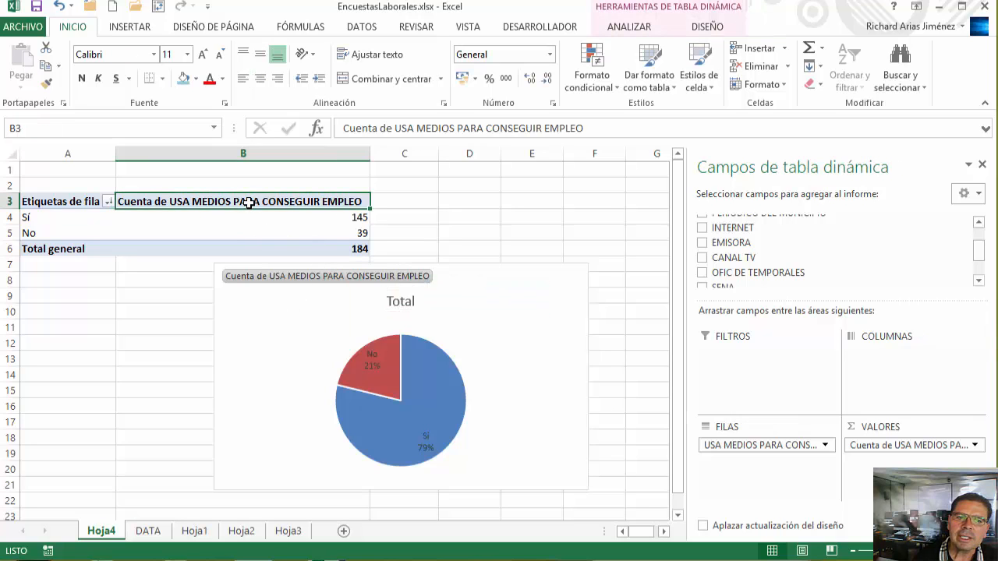
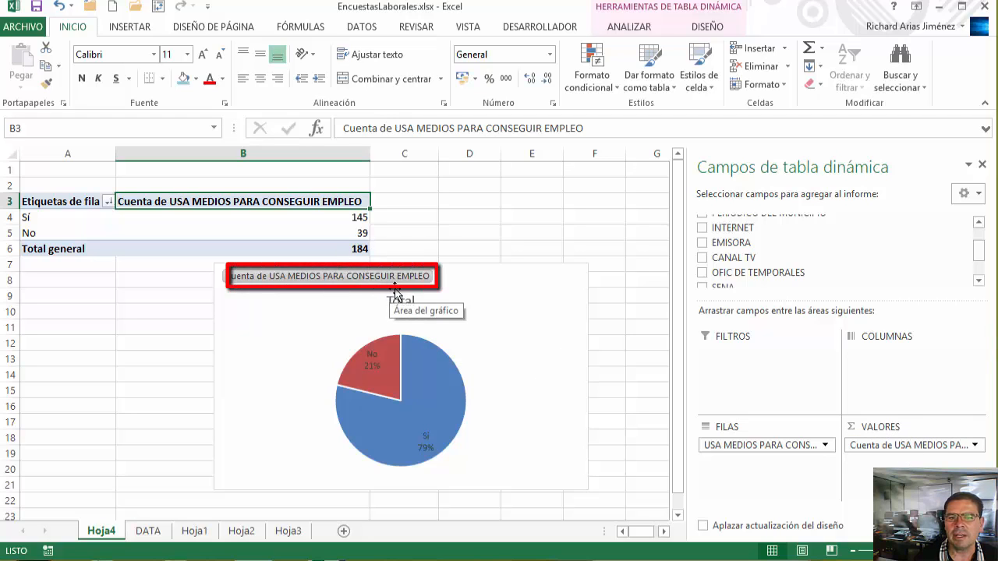
{"action": "left_click", "coordinate": [503, 282]}
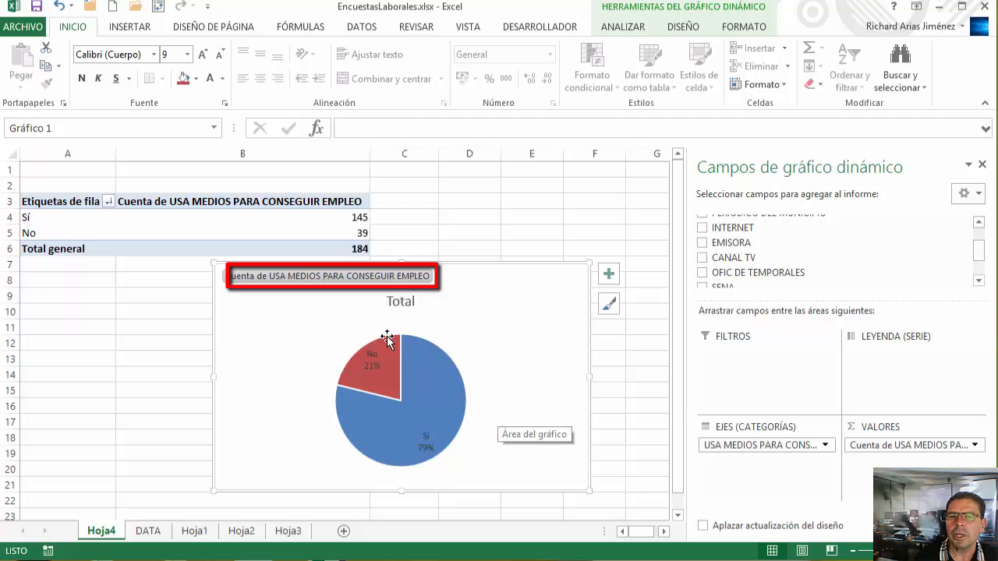
{"action": "mouse_move", "coordinate": [388, 339]}
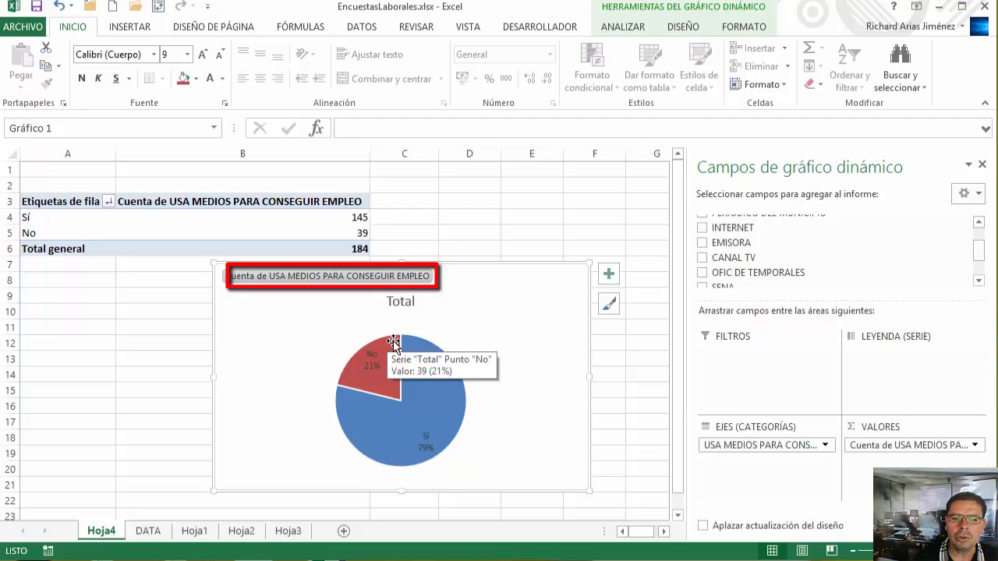
- Create another pivot table from Tabla1 on the DATA sheet, placing the report on a new worksheet
{"action": "left_click", "coordinate": [147, 535]}
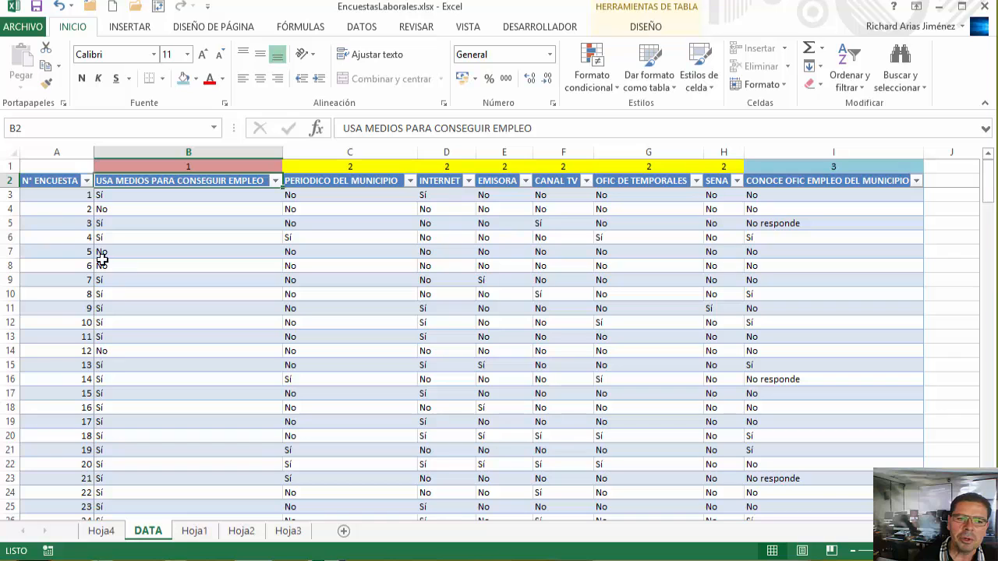
{"action": "left_click", "coordinate": [48, 182]}
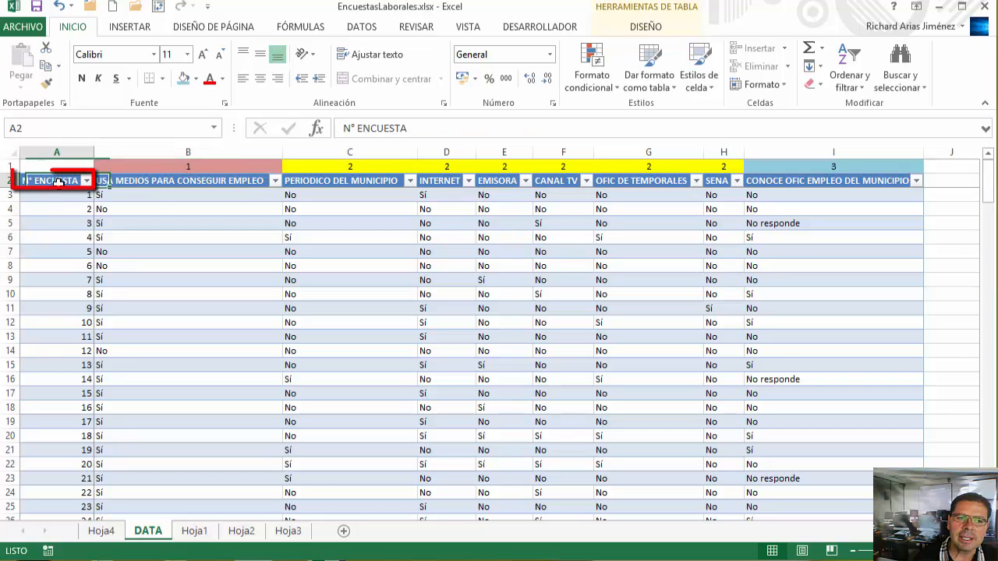
{"action": "left_click", "coordinate": [139, 29]}
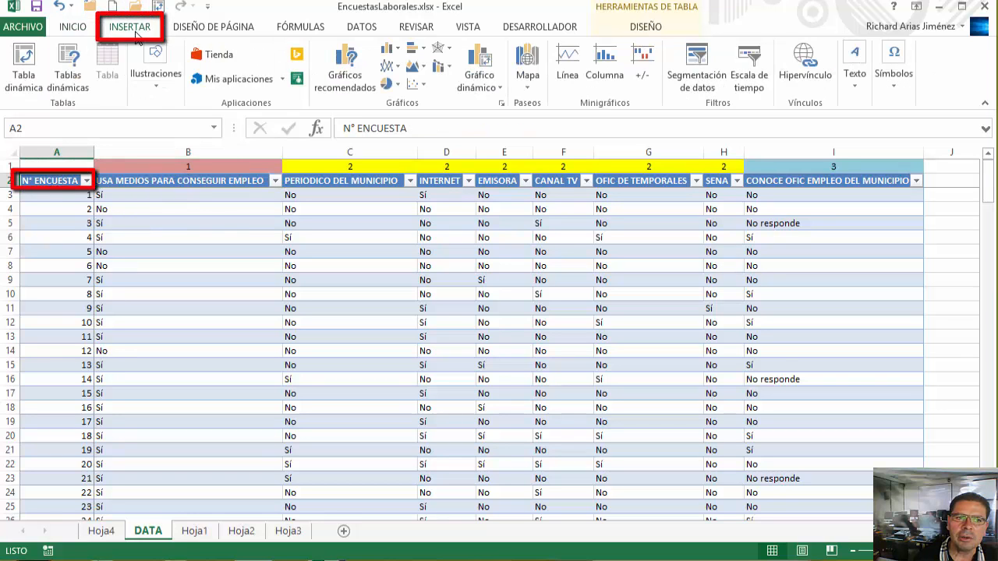
{"action": "left_click", "coordinate": [23, 64]}
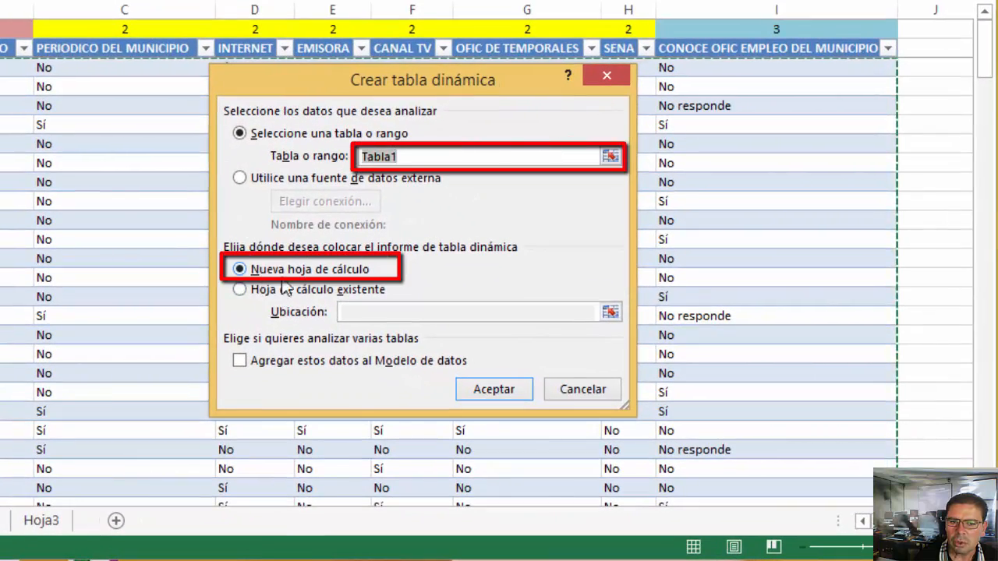
{"action": "left_click", "coordinate": [492, 387]}
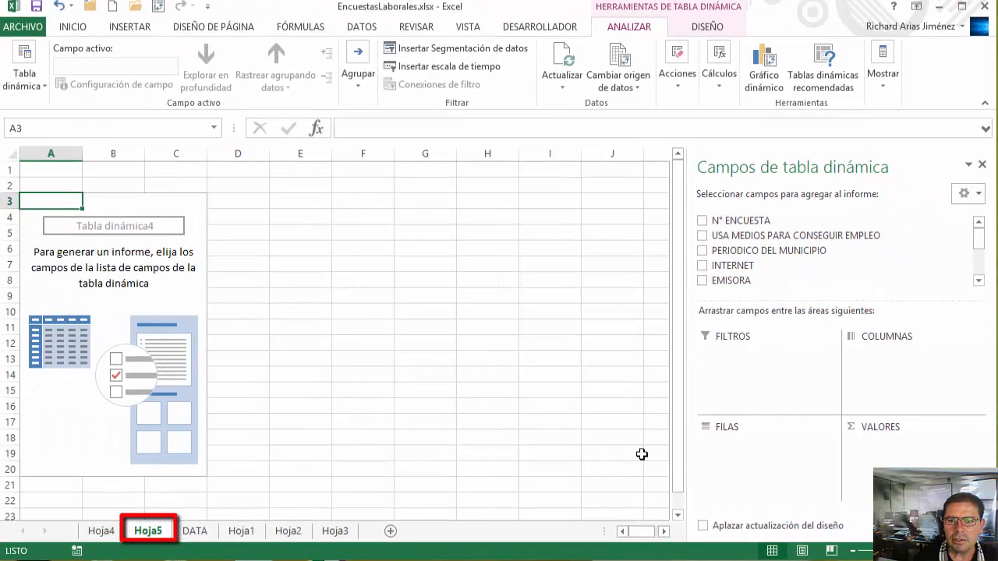
- Add the CONOCE OFIC EMPLEO DEL MUNICIPIO field to the row area of the Hoja5 pivot table and check its answer labels
{"action": "left_click_drag", "start_coordinate": [978, 237], "coordinate": [980, 266]}
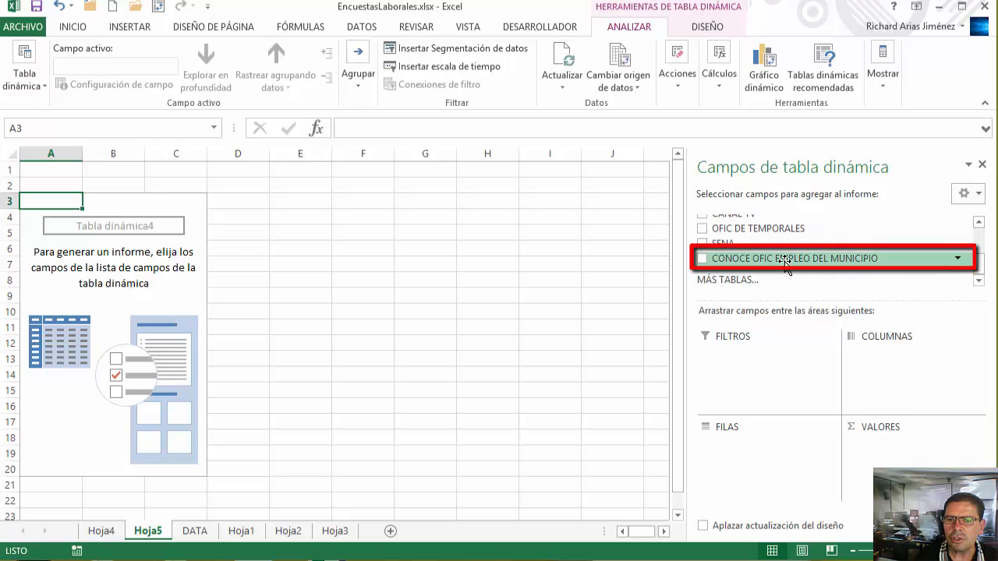
{"action": "left_click_drag", "start_coordinate": [780, 258], "coordinate": [749, 466]}
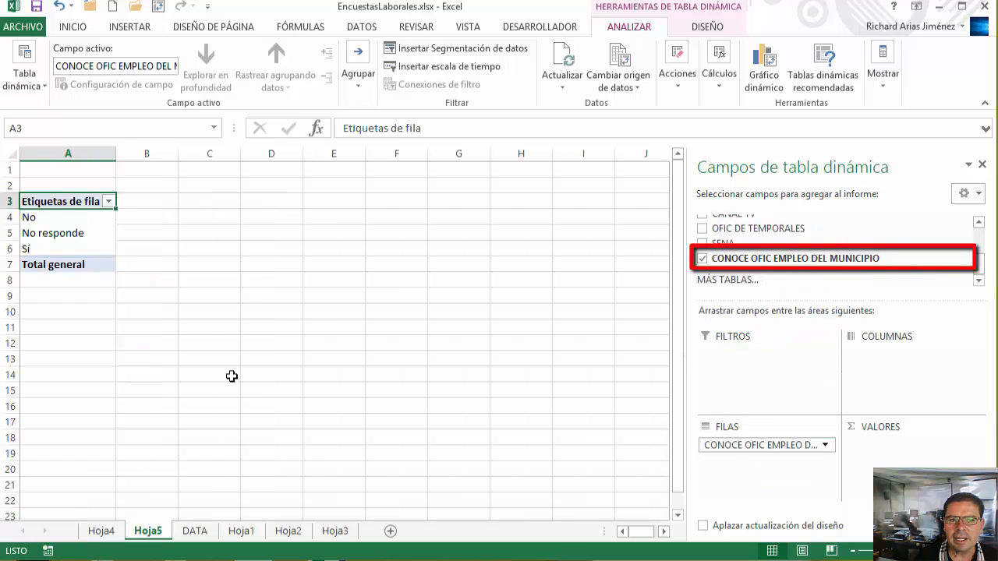
{"action": "left_click", "coordinate": [67, 217]}
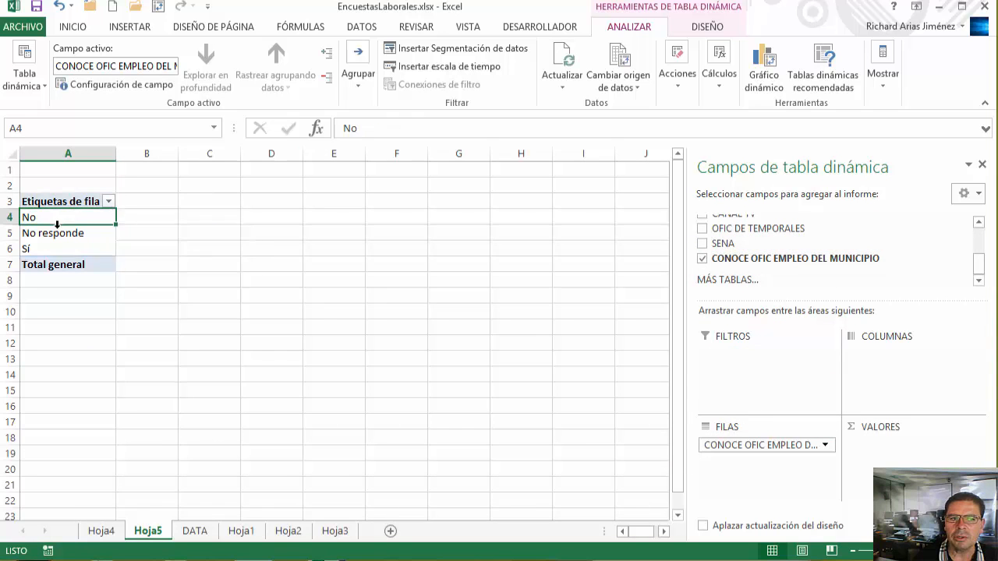
- Sort the Hoja5 pivot table's row labels in descending order so that Sí comes first
{"action": "left_click", "coordinate": [54, 233]}
{"action": "left_click", "coordinate": [59, 248]}
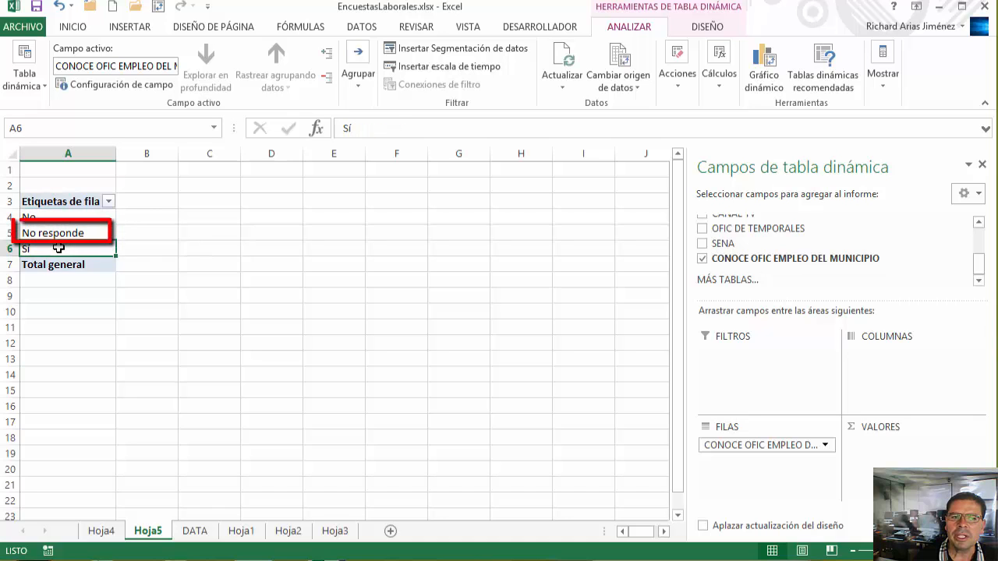
{"action": "left_click", "coordinate": [64, 220]}
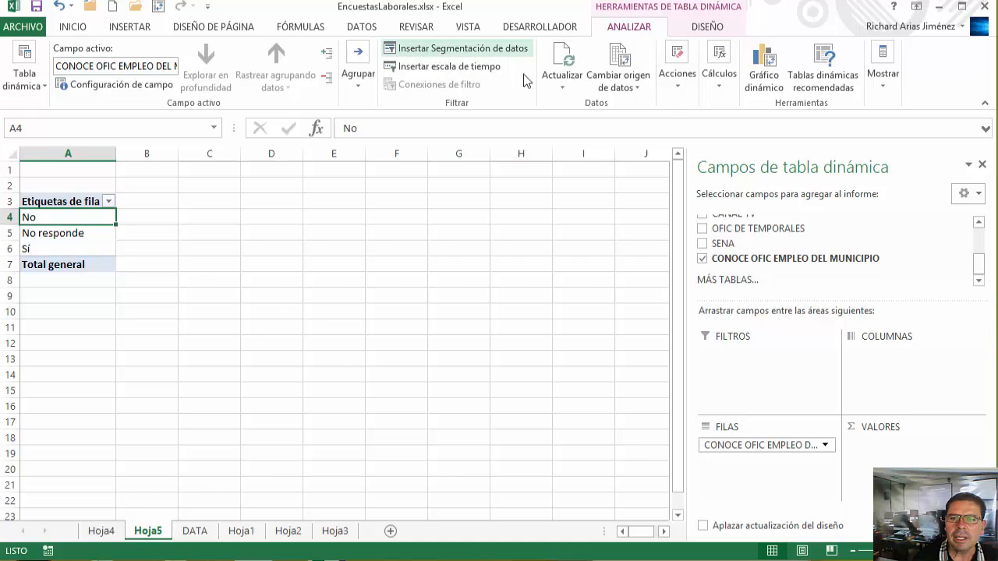
{"action": "left_click", "coordinate": [695, 28]}
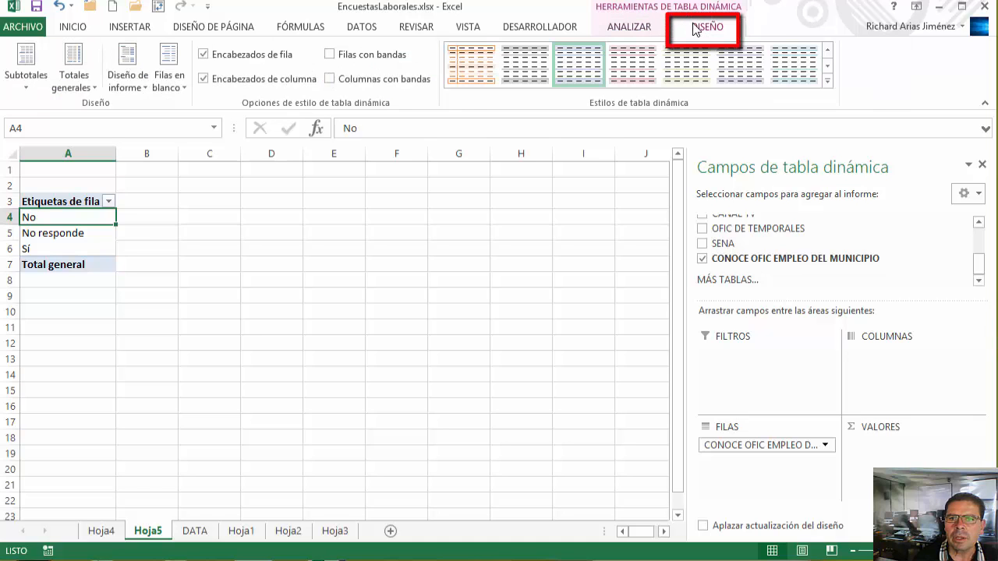
{"action": "left_click", "coordinate": [361, 29]}
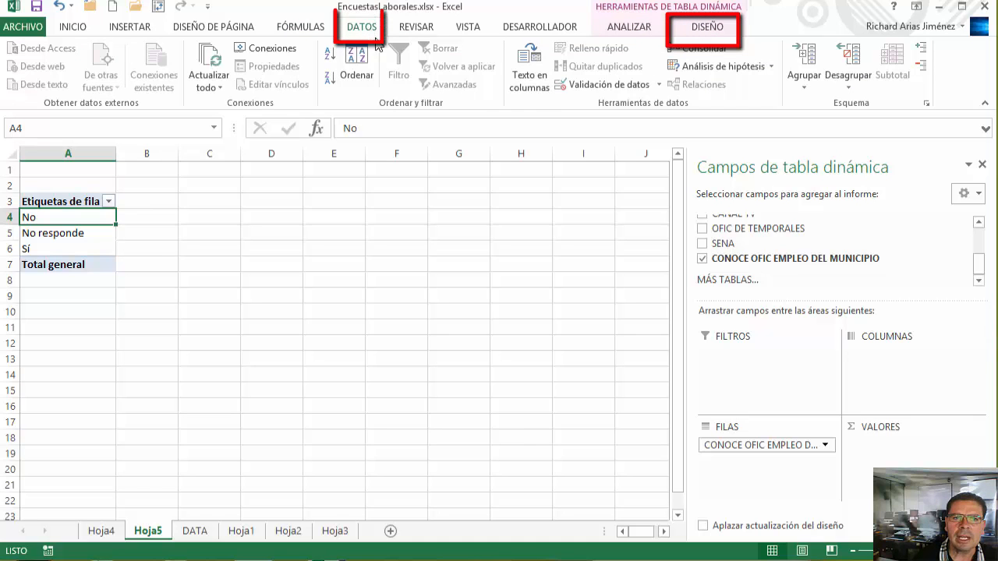
{"action": "left_click", "coordinate": [334, 79]}
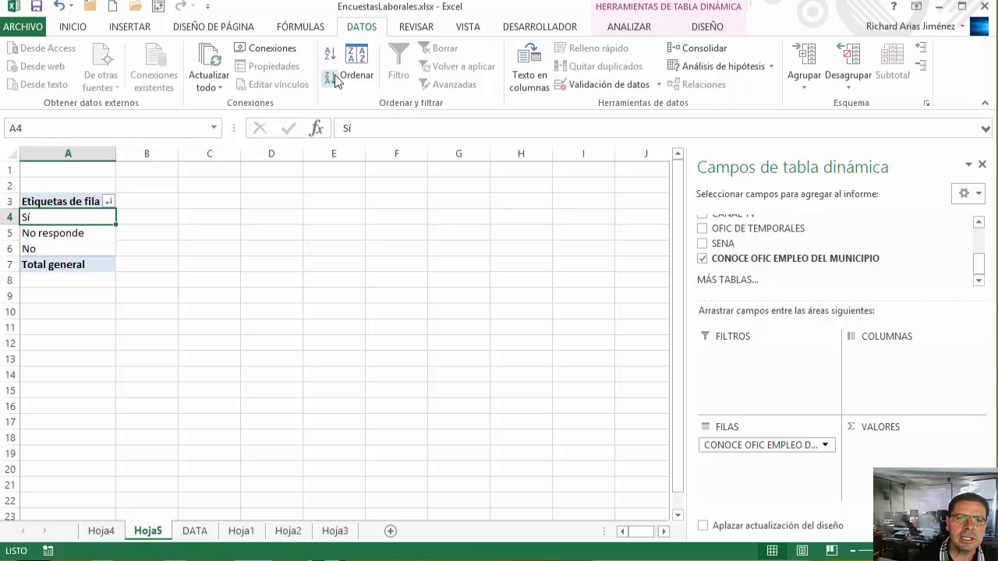
- Move the No responde label below No in the Hoja5 pivot table and check the order Sí, No, No responde
{"action": "left_click", "coordinate": [50, 237]}
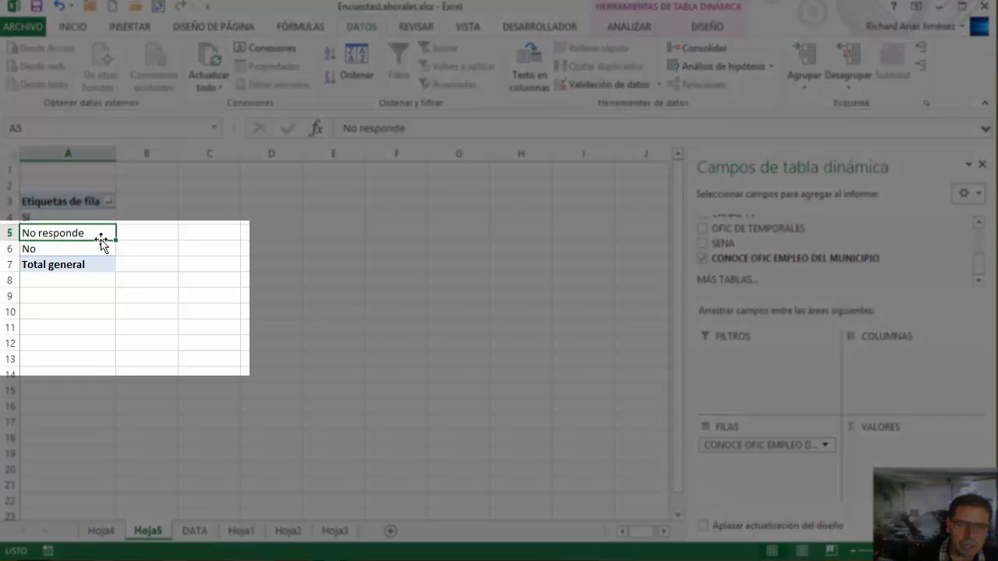
{"action": "left_click_drag", "start_coordinate": [100, 239], "coordinate": [99, 258]}
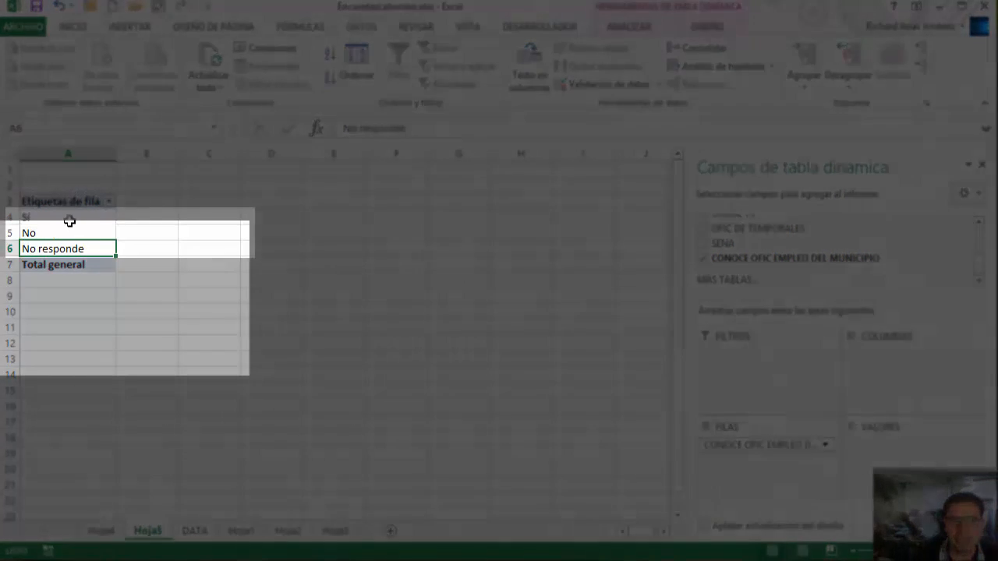
{"action": "left_click_drag", "start_coordinate": [70, 222], "coordinate": [87, 244]}
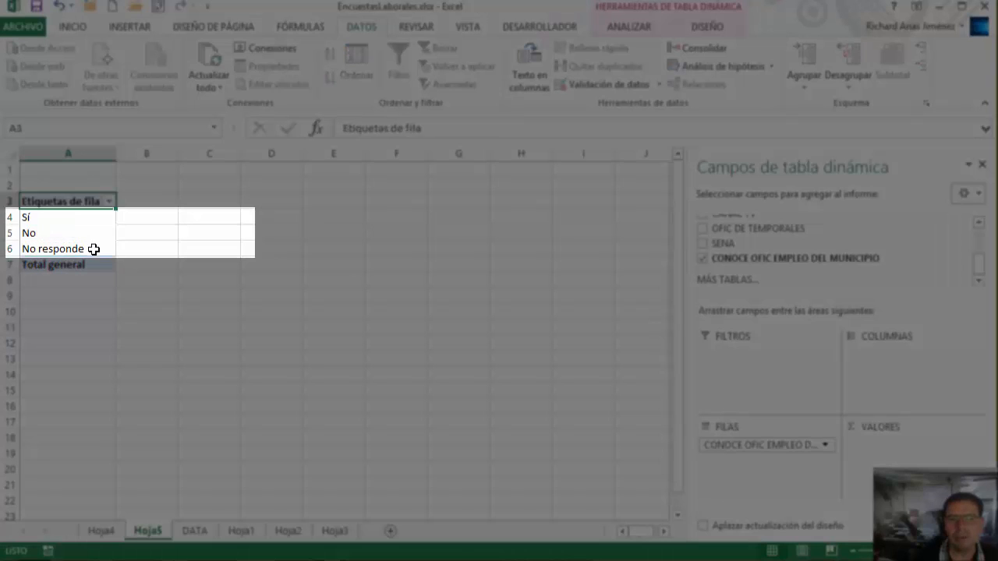
{"action": "left_click", "coordinate": [94, 249]}
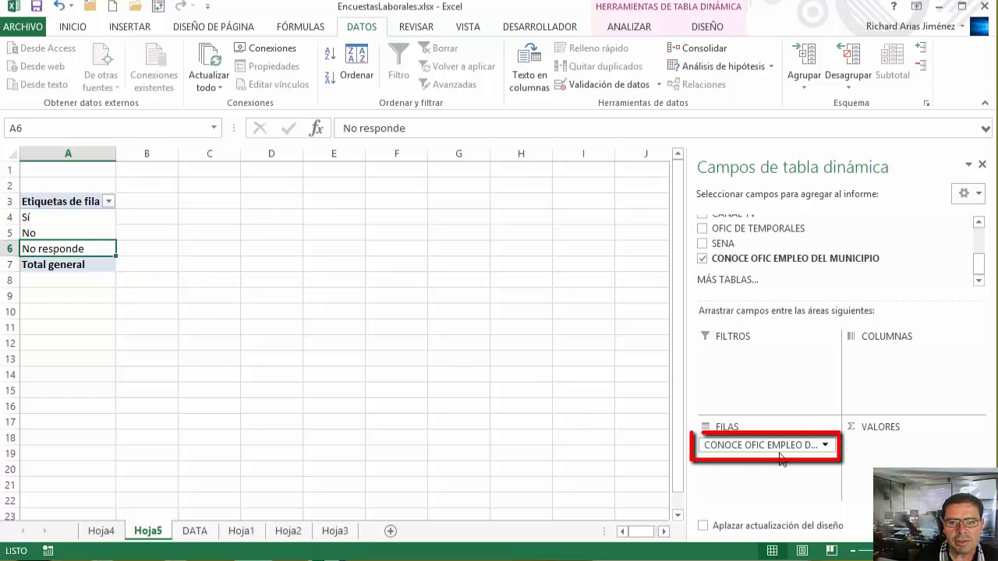
- Add CONOCE OFIC EMPLEO DEL MUNICIPIO to the values area as a count and check the count for each answer
{"action": "left_click_drag", "start_coordinate": [790, 261], "coordinate": [889, 446]}
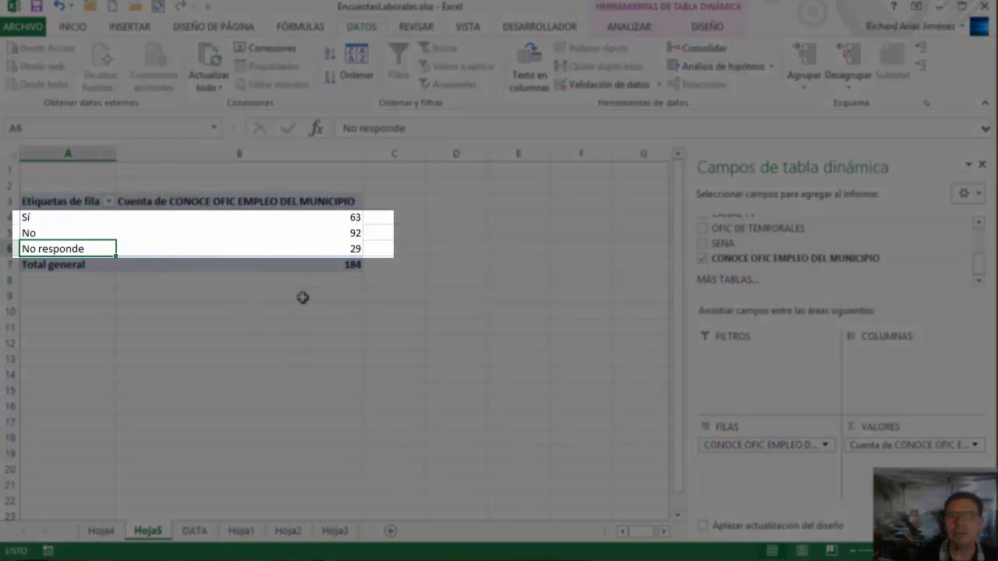
{"action": "left_click", "coordinate": [346, 217]}
{"action": "left_click", "coordinate": [346, 233]}
{"action": "left_click", "coordinate": [345, 248]}
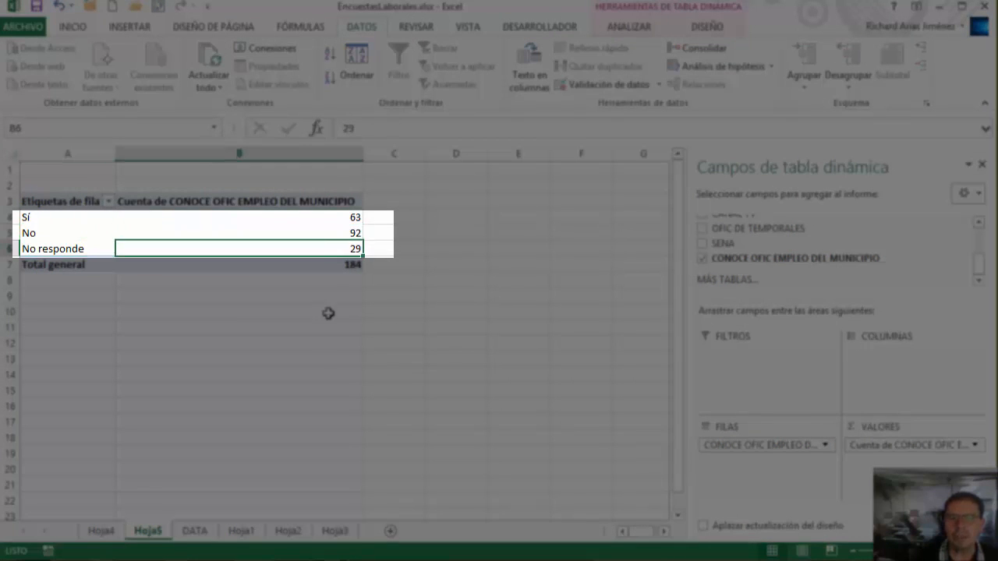
- Compare the Hoja5 pivot counts with the formula counts and pie chart on Hoja3, and check the pivot table's grand total
{"action": "left_click", "coordinate": [324, 535]}
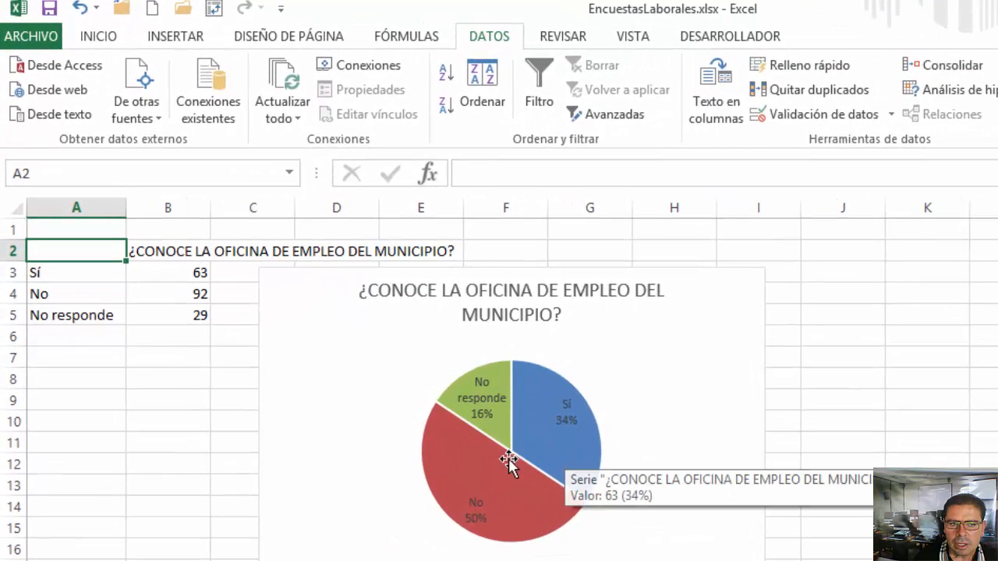
{"action": "left_click", "coordinate": [178, 278]}
{"action": "left_click", "coordinate": [185, 294]}
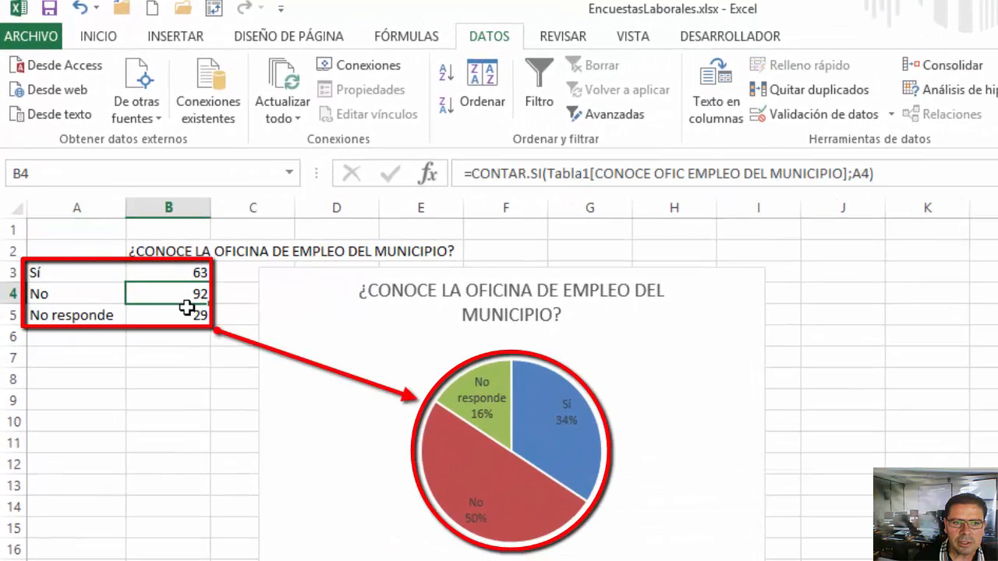
{"action": "left_click", "coordinate": [189, 314]}
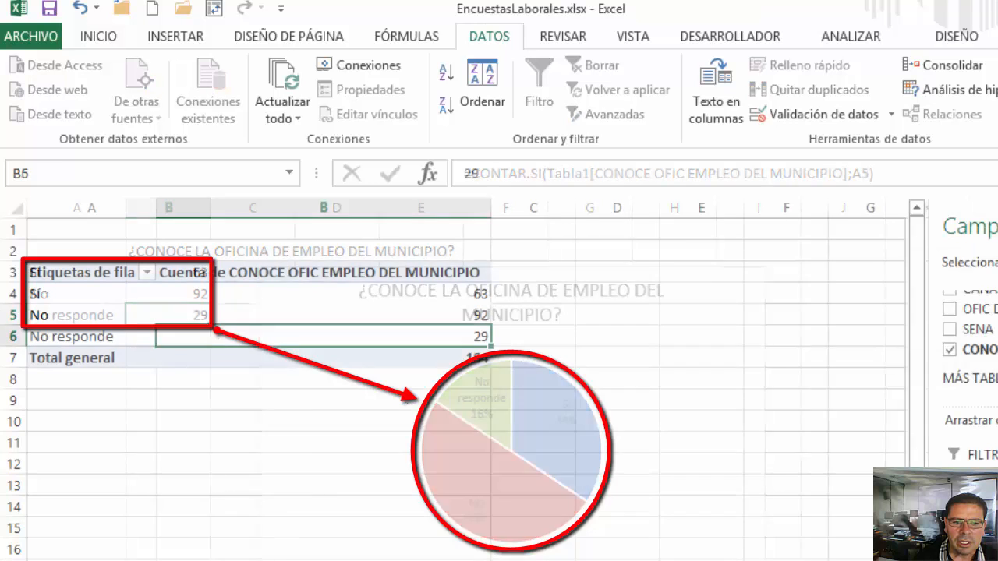
{"action": "left_click", "coordinate": [455, 364]}
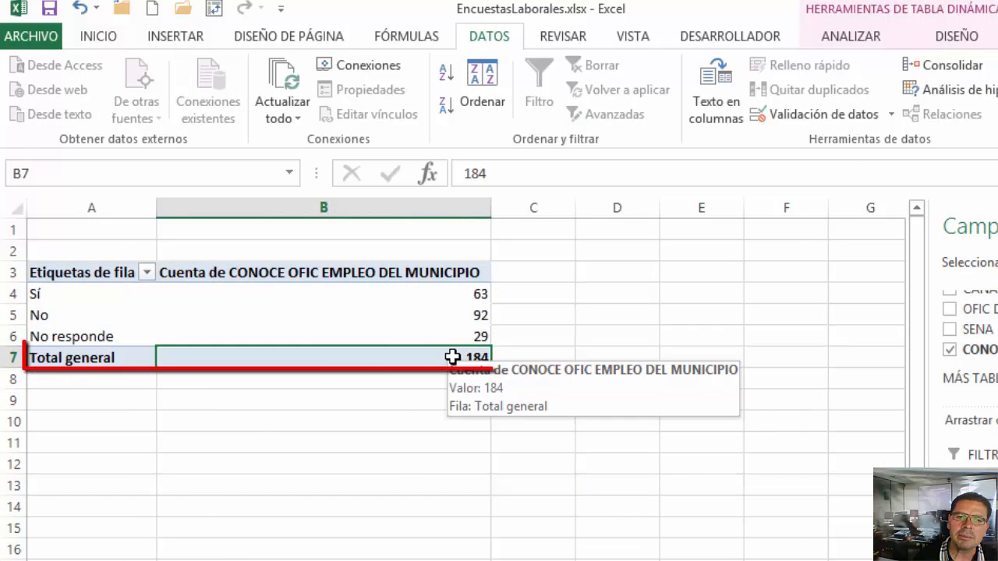
- Insert a pie pivot chart from the Hoja5 pivot table and position it over the cells beneath the counts
{"action": "left_click", "coordinate": [160, 41]}
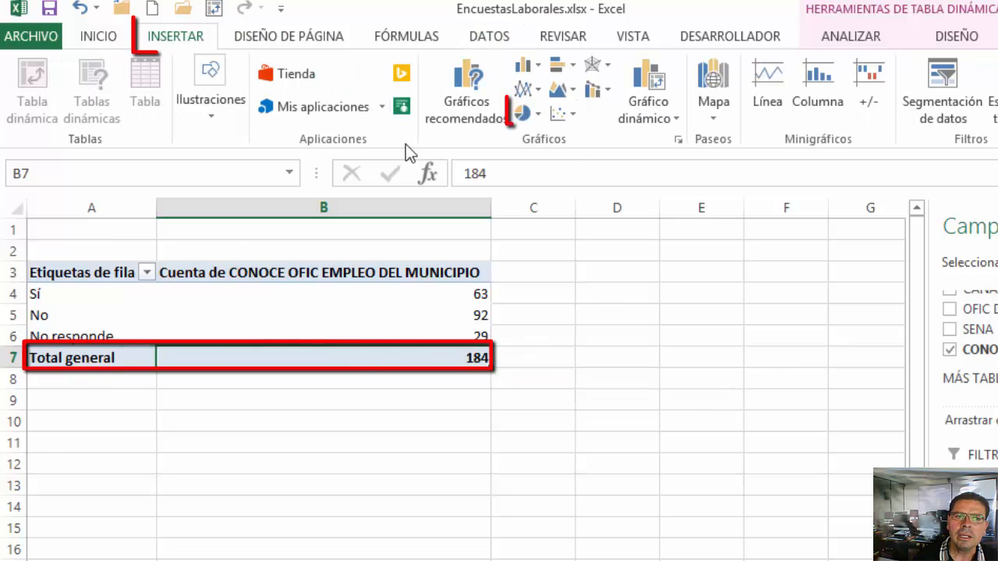
{"action": "left_click", "coordinate": [530, 114]}
{"action": "left_click", "coordinate": [541, 187]}
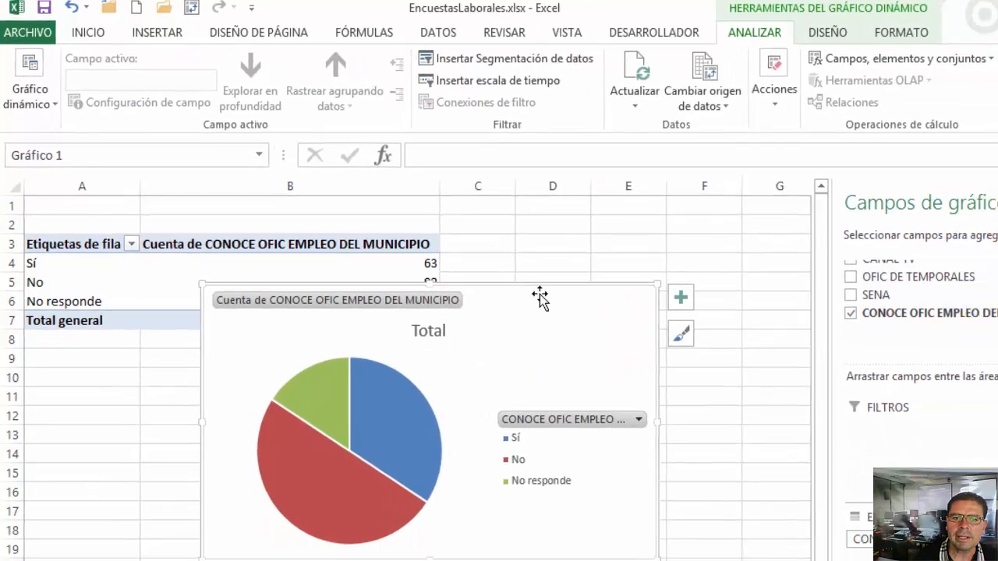
{"action": "left_click_drag", "start_coordinate": [602, 328], "coordinate": [718, 353]}
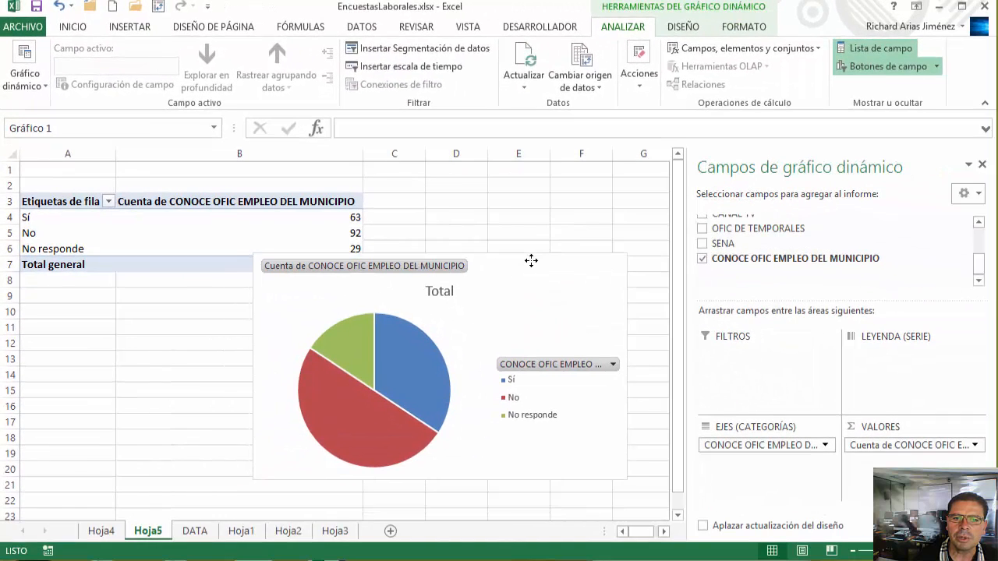
{"action": "left_click_drag", "start_coordinate": [531, 261], "coordinate": [531, 261]}
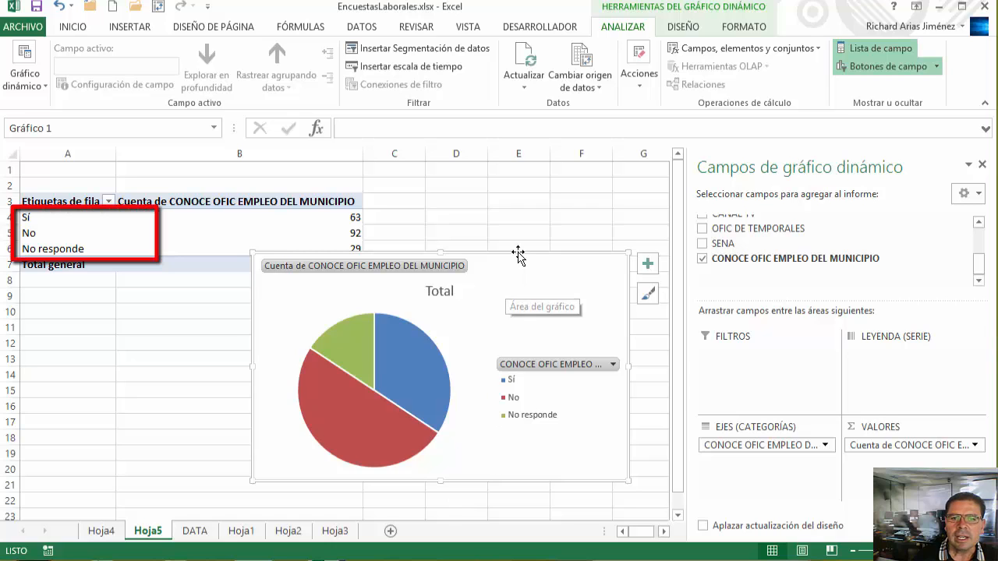
{"action": "mouse_move", "coordinate": [517, 254]}
{"action": "left_mouse_down"}
{"action": "mouse_move", "coordinate": [517, 270]}
{"action": "mouse_move", "coordinate": [521, 251]}
{"action": "left_mouse_up"}
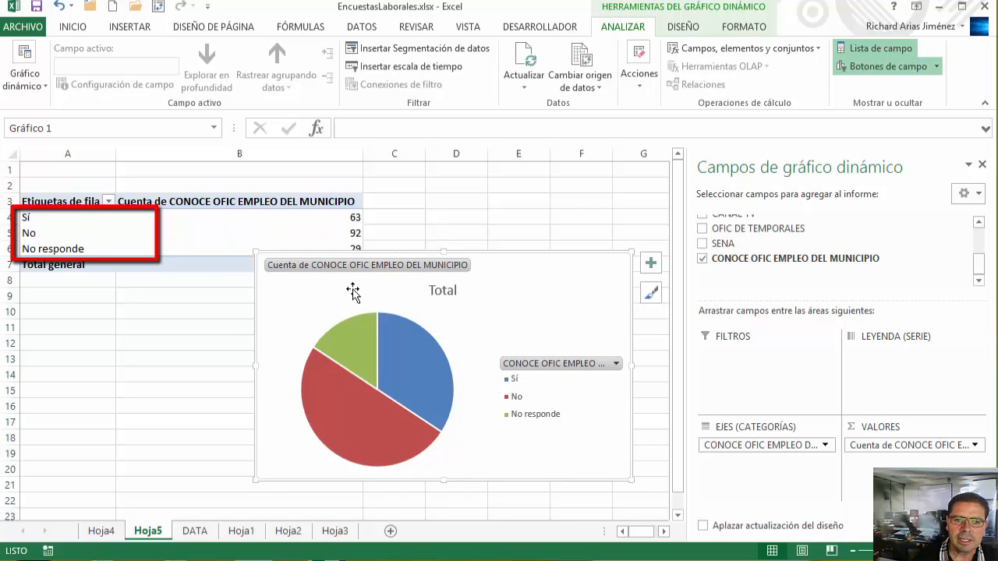
- Apply the first quick layout to the Hoja5 pie chart so each slice carries its category name and percentage
{"action": "left_click", "coordinate": [683, 26]}
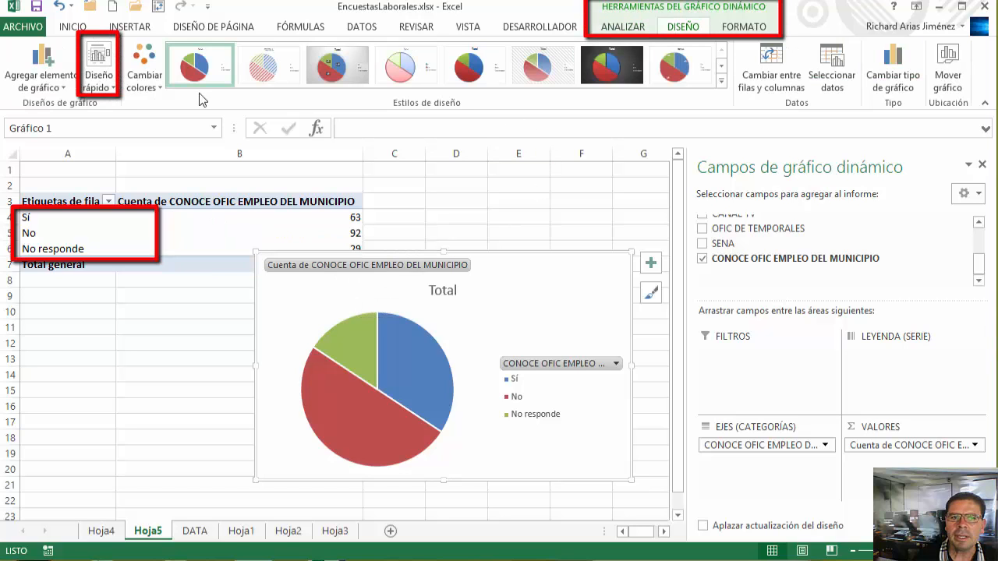
{"action": "left_click", "coordinate": [100, 78]}
{"action": "left_click", "coordinate": [106, 117]}
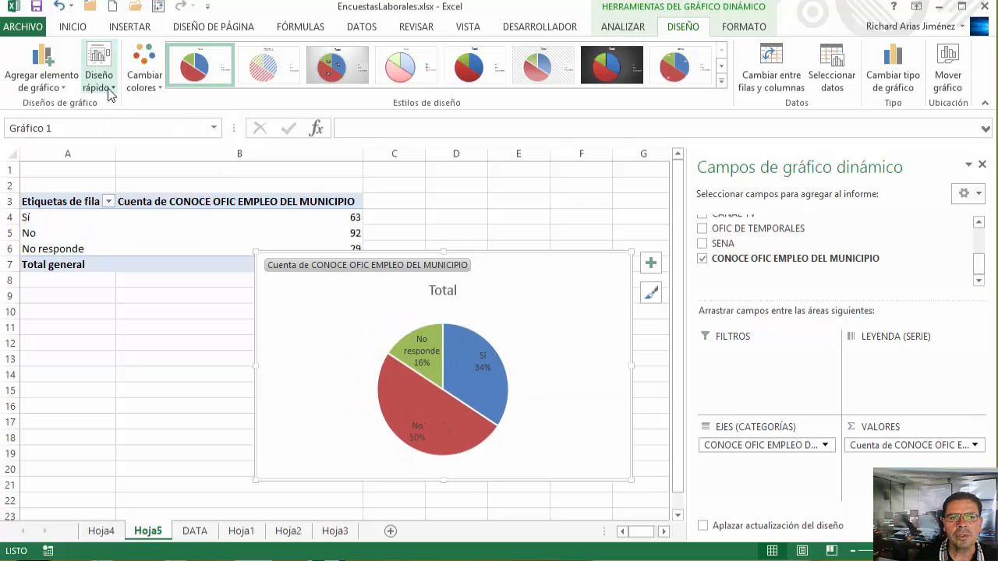
{"action": "left_click", "coordinate": [114, 92]}
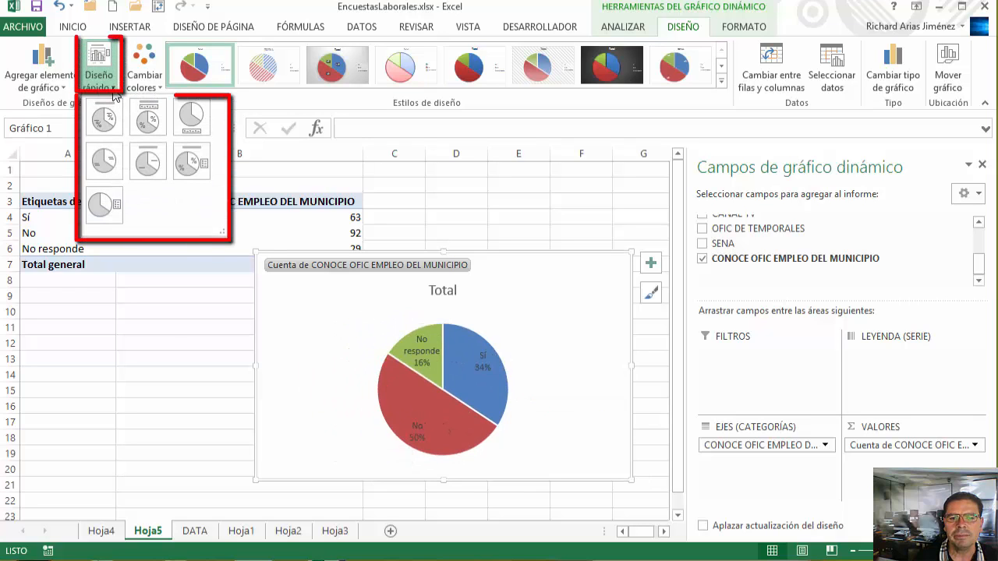
{"action": "left_click", "coordinate": [262, 207]}
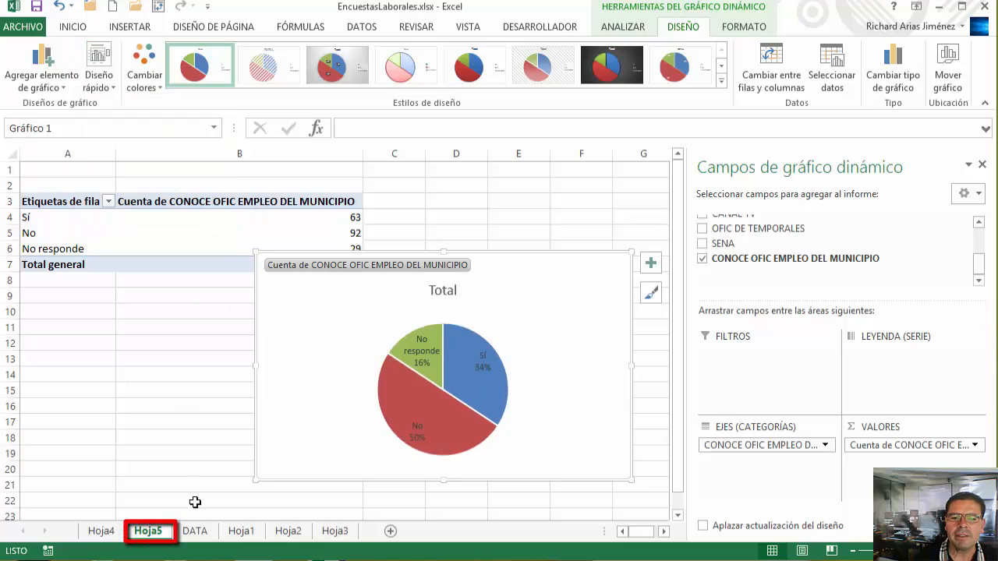
- Review the DATA sheet's question columns, from USA MEDIOS PARA CONSEGUIR EMPLEO to the media columns marked 2
{"action": "left_click", "coordinate": [195, 531]}
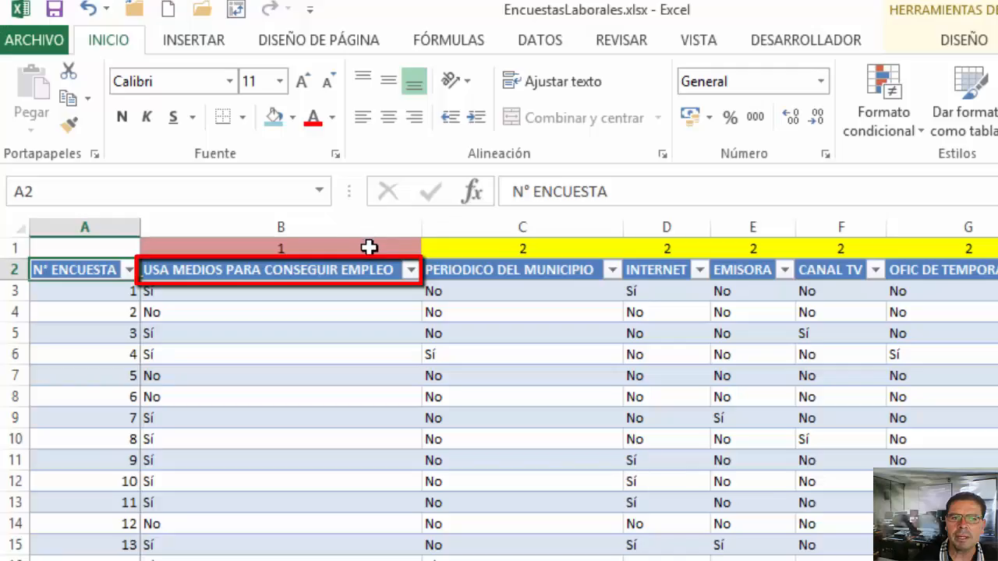
{"action": "left_click_drag", "start_coordinate": [367, 247], "coordinate": [346, 386]}
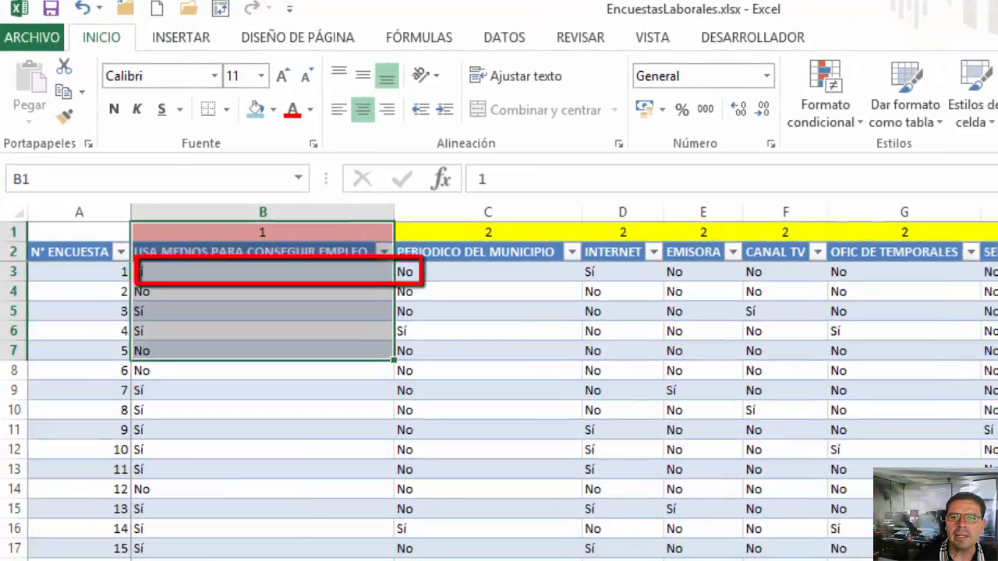
{"action": "left_click_drag", "start_coordinate": [942, 192], "coordinate": [936, 289]}
{"action": "left_click", "coordinate": [361, 187]}
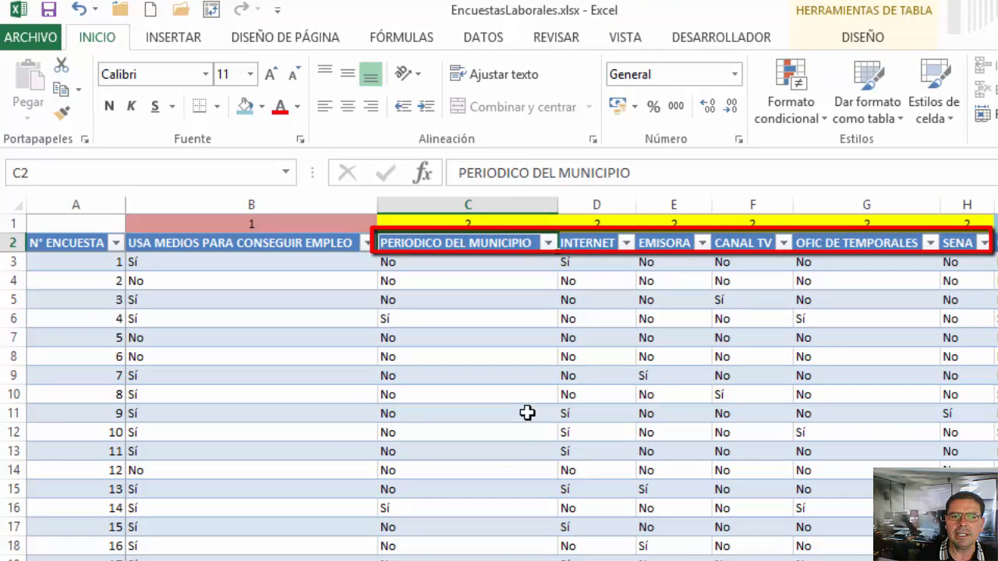
{"action": "left_click", "coordinate": [312, 280]}
- Create a further pivot table from Tabla1 on the DATA sheet, placing the report on a new worksheet
{"action": "left_click", "coordinate": [86, 244]}
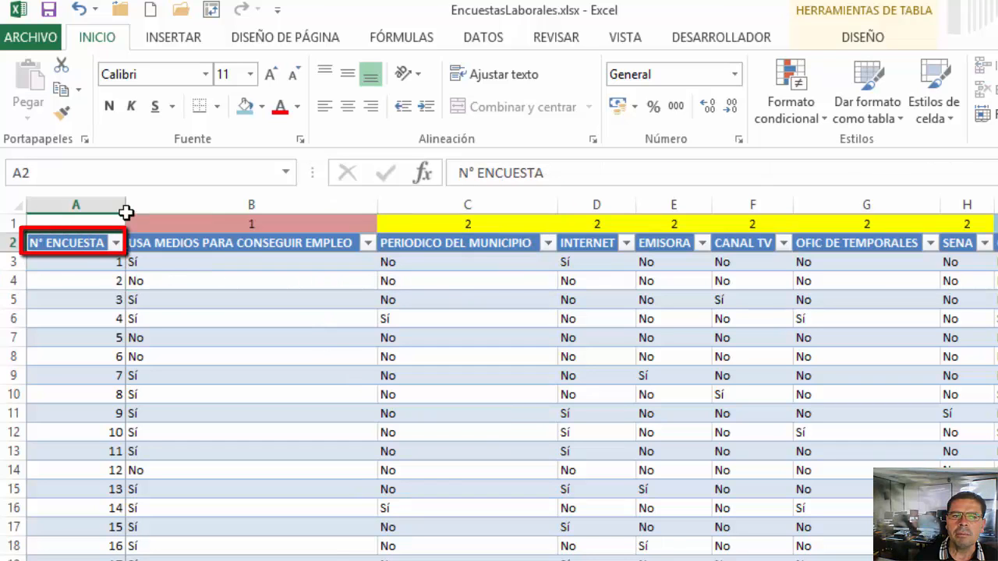
{"action": "left_click", "coordinate": [191, 37]}
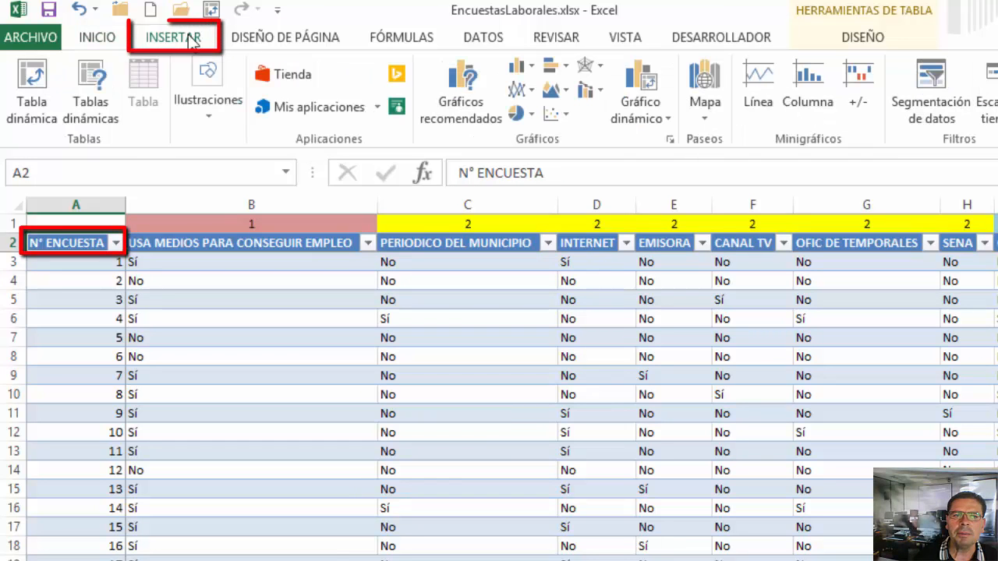
{"action": "left_click", "coordinate": [35, 102]}
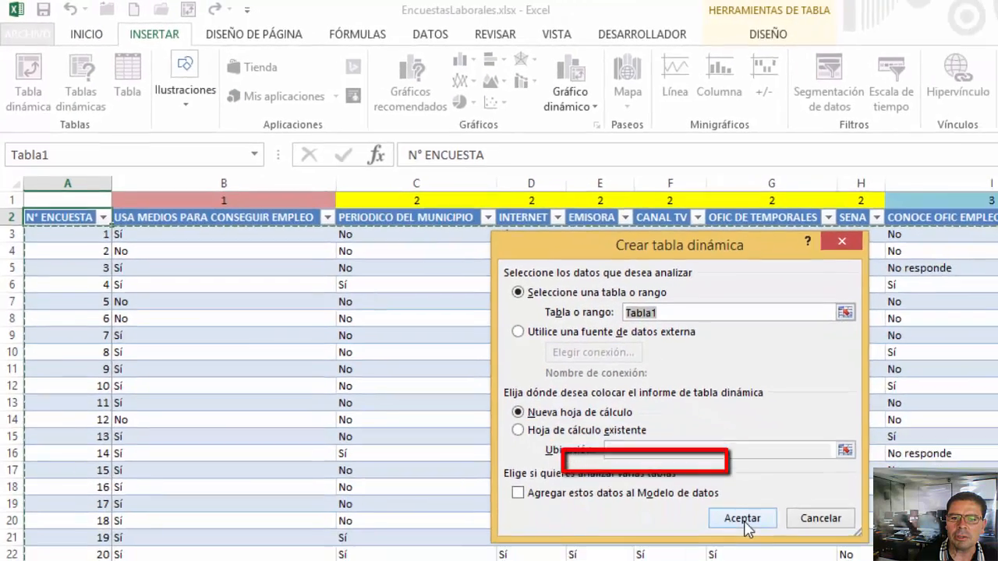
{"action": "left_click", "coordinate": [757, 517]}
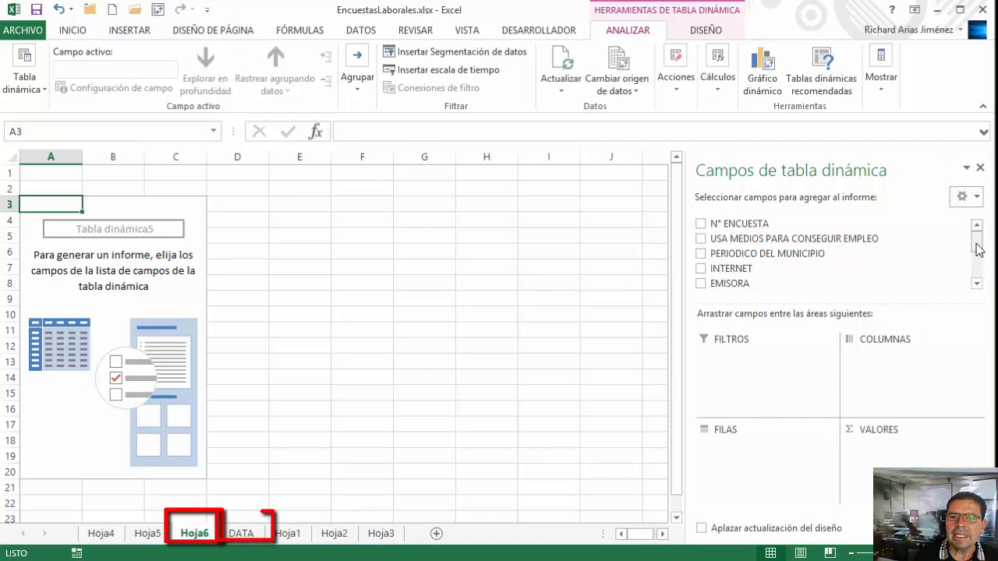
- Check the PERIODICO DEL MUNICIPIO column on DATA and add that field to the row area of the Hoja6 pivot table
{"action": "left_click", "coordinate": [242, 534]}
{"action": "left_click", "coordinate": [332, 184]}
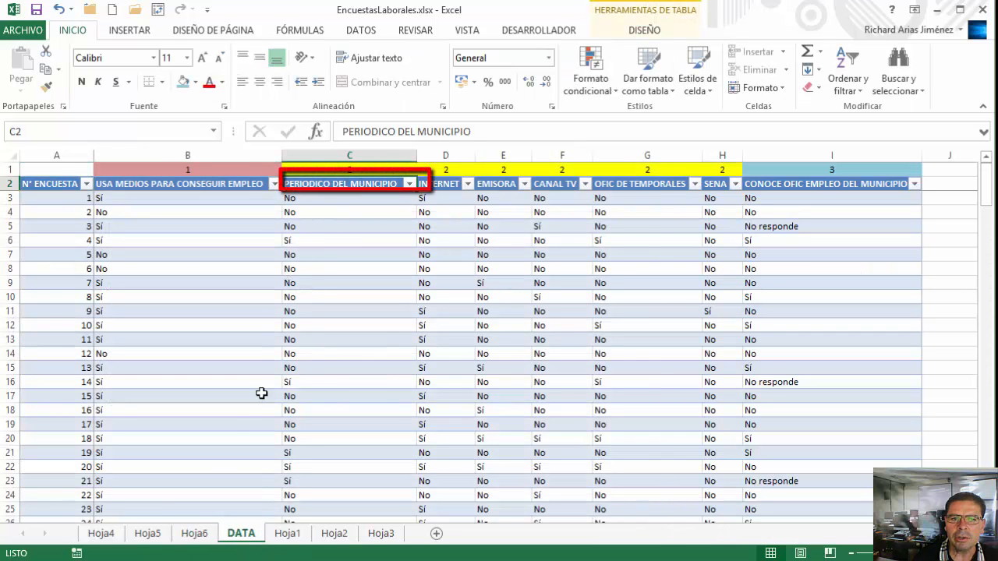
{"action": "left_click", "coordinate": [195, 533]}
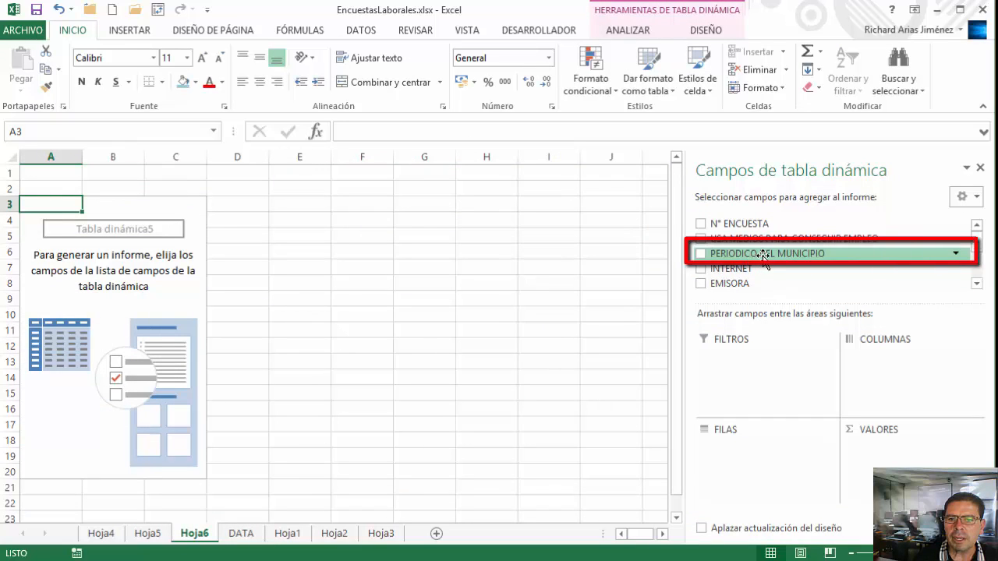
{"action": "left_click_drag", "start_coordinate": [763, 254], "coordinate": [783, 468]}
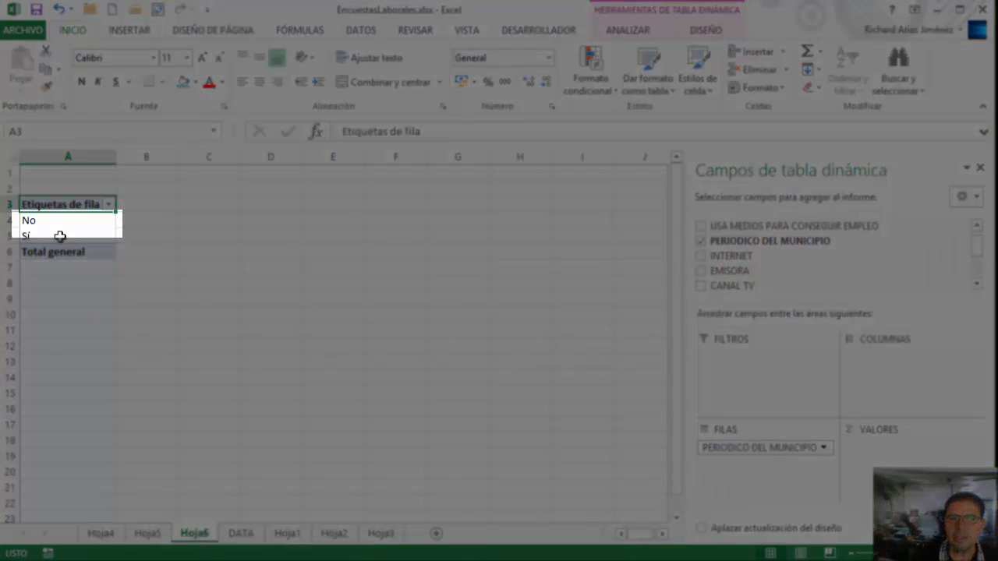
{"action": "left_click", "coordinate": [61, 237]}
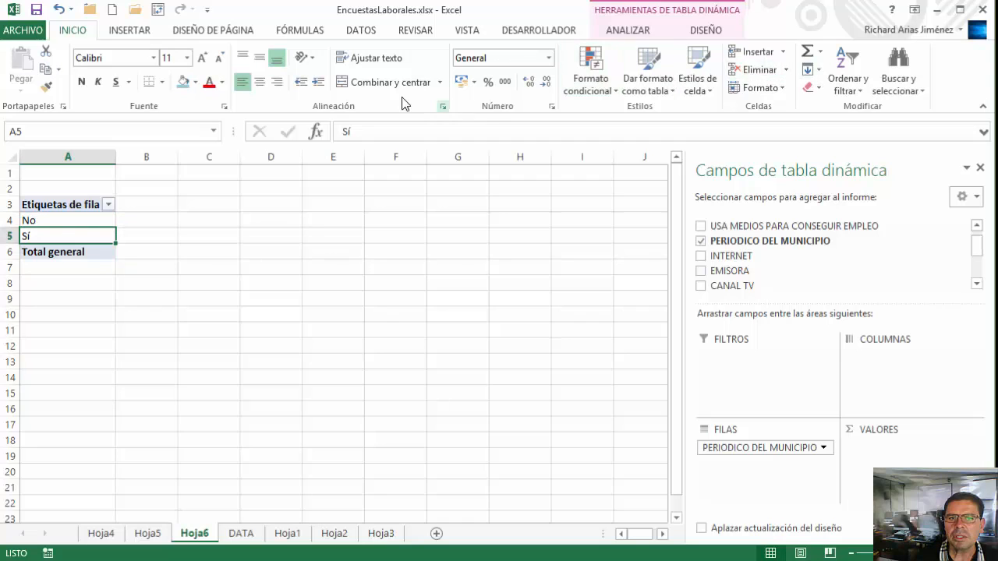
- Sort the row labels of the Hoja6 pivot table in descending order so Sí comes before No
{"action": "left_click", "coordinate": [361, 30]}
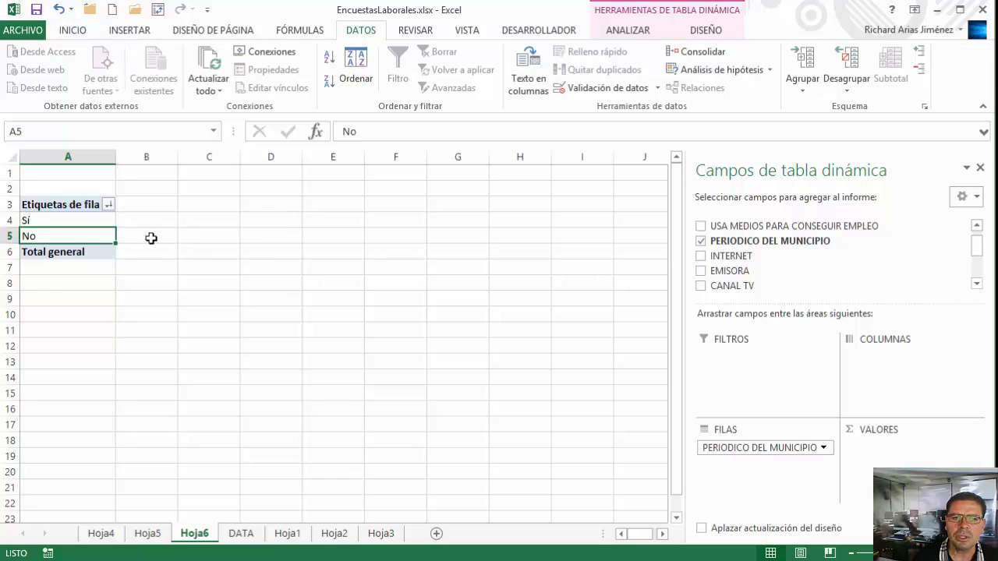
{"action": "left_click", "coordinate": [102, 222]}
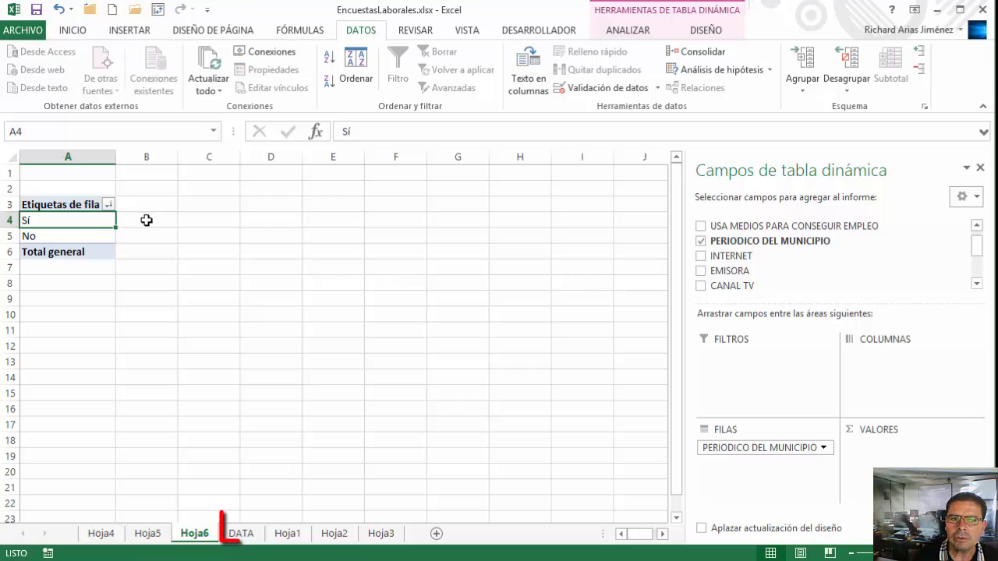
- Examine the Sí and No answers in the PERIODICO DEL MUNICIPIO column on the DATA sheet
{"action": "left_click", "coordinate": [234, 535]}
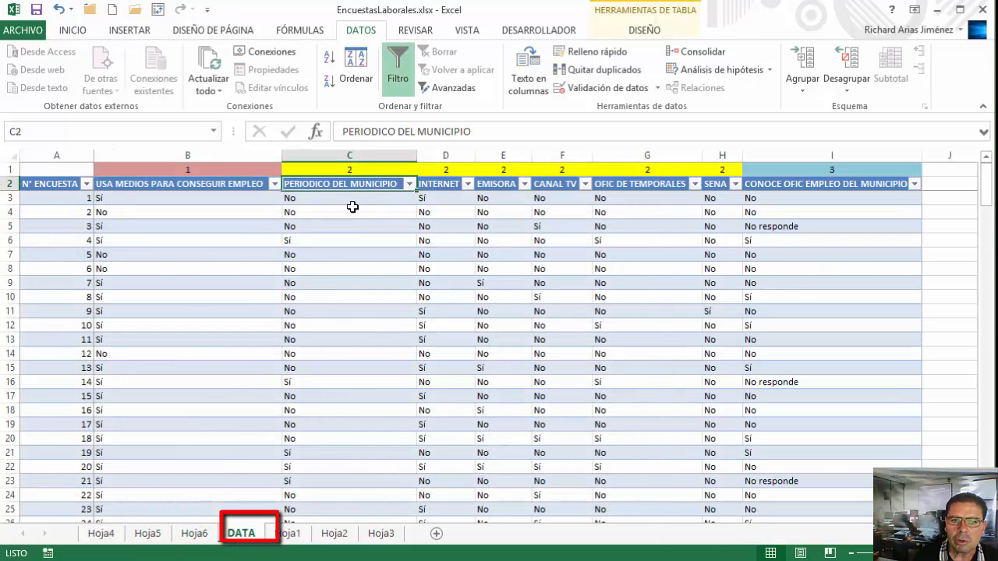
{"action": "left_click", "coordinate": [335, 202]}
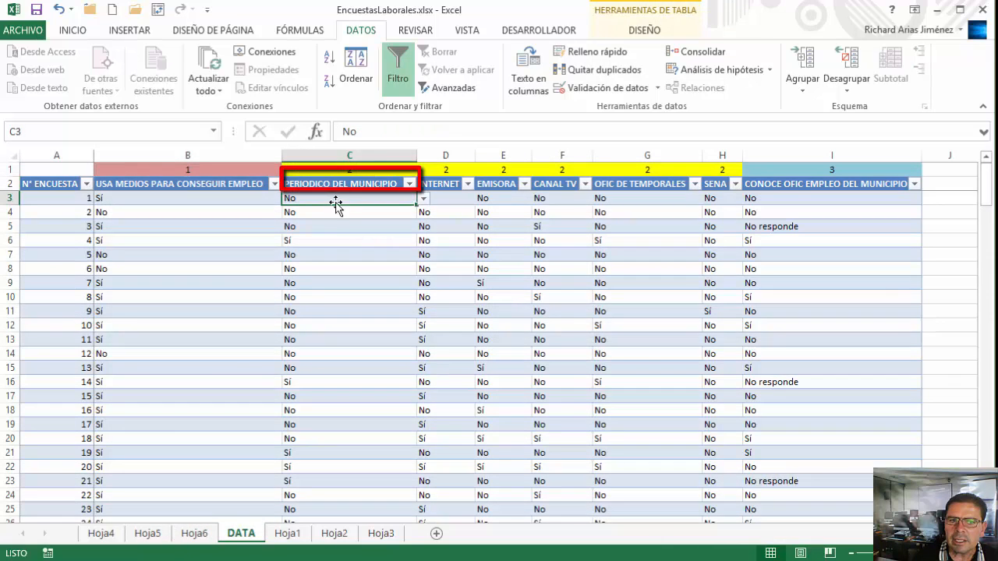
{"action": "left_click", "coordinate": [336, 227]}
{"action": "left_click", "coordinate": [345, 241]}
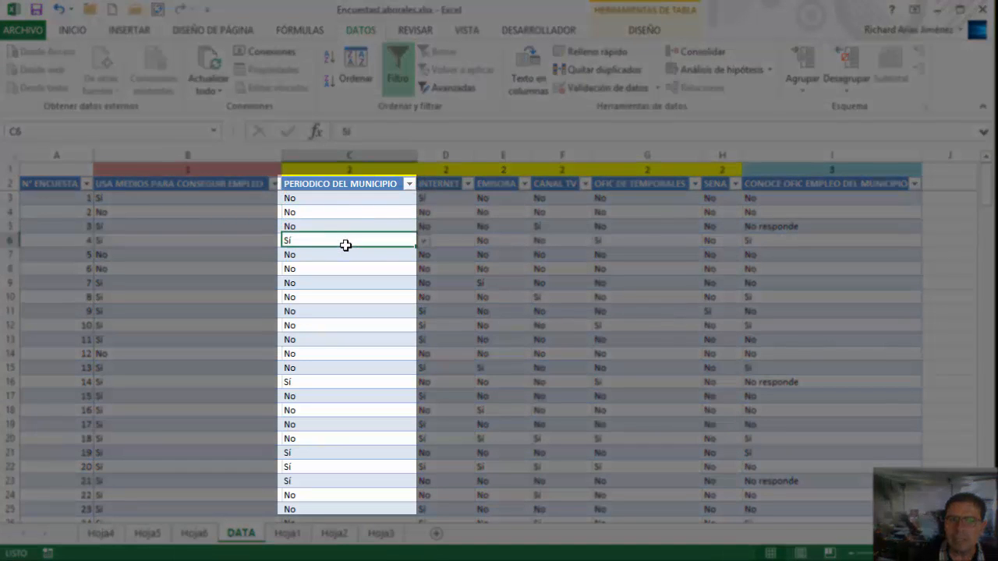
{"action": "left_click", "coordinate": [354, 253]}
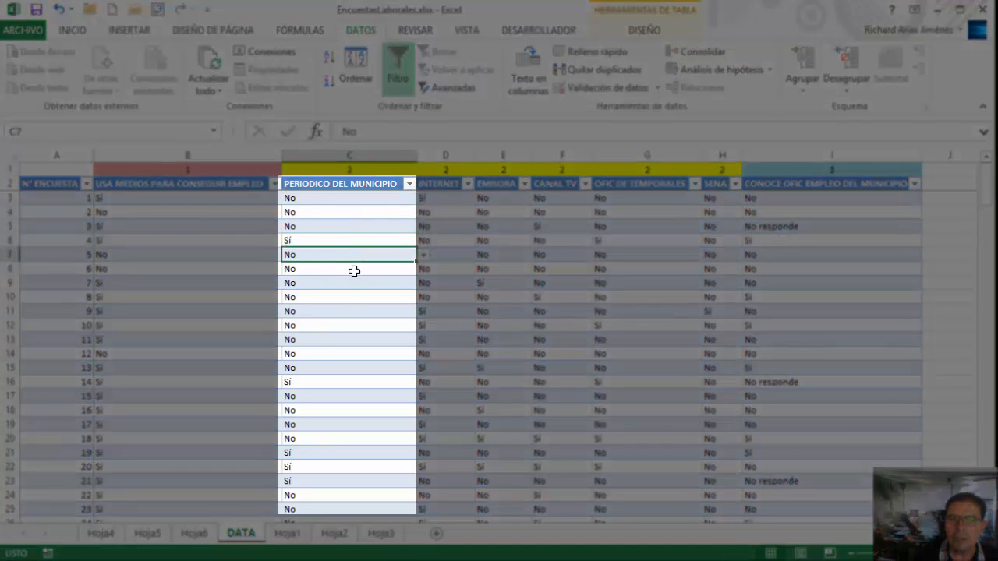
{"action": "left_click", "coordinate": [354, 269]}
{"action": "left_click", "coordinate": [358, 283]}
{"action": "left_click", "coordinate": [359, 298]}
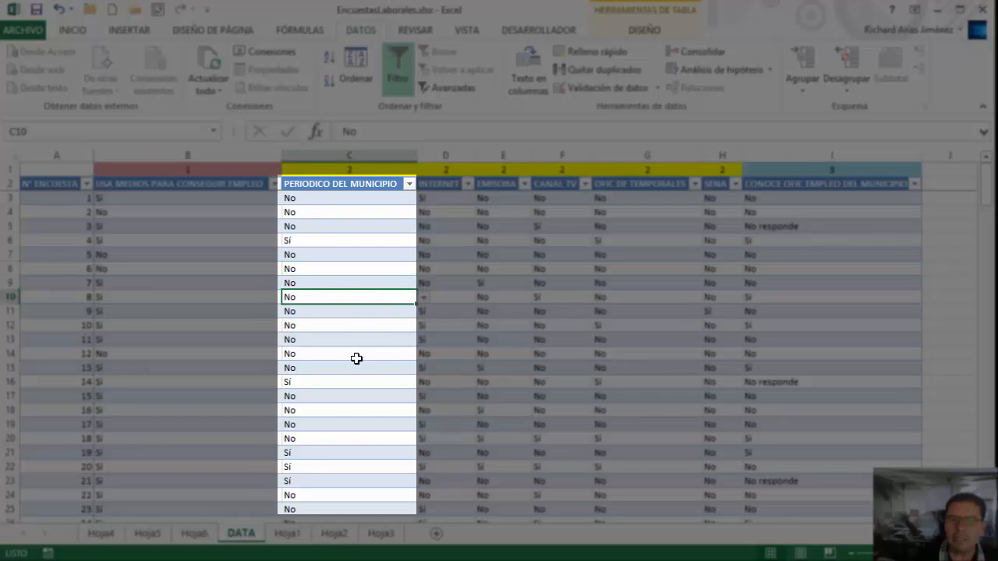
{"action": "left_click", "coordinate": [342, 383]}
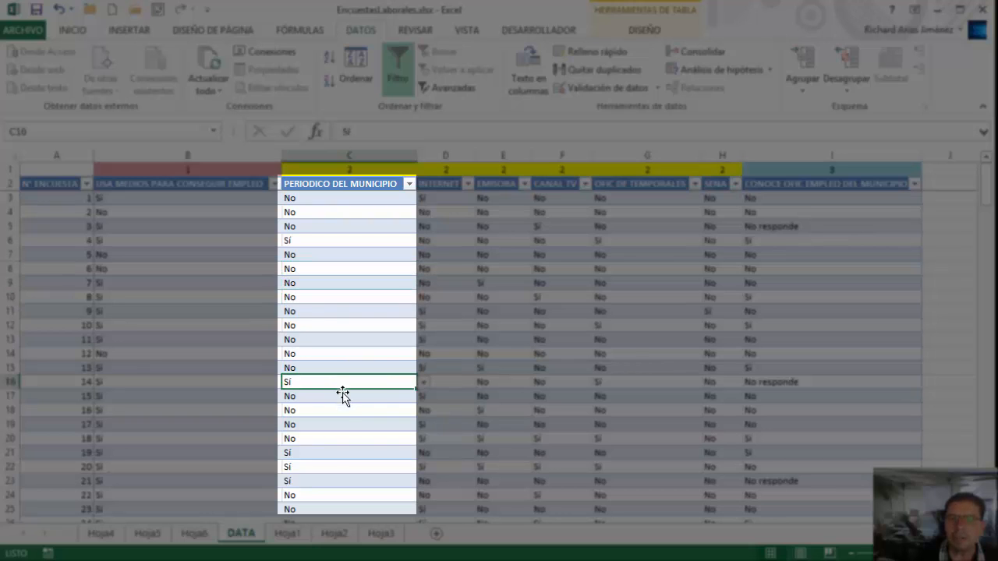
{"action": "left_click_drag", "start_coordinate": [332, 185], "coordinate": [332, 207]}
- Add PERIODICO DEL MUNICIPIO to the values area of the Hoja6 pivot table as a count
{"action": "left_click", "coordinate": [195, 536]}
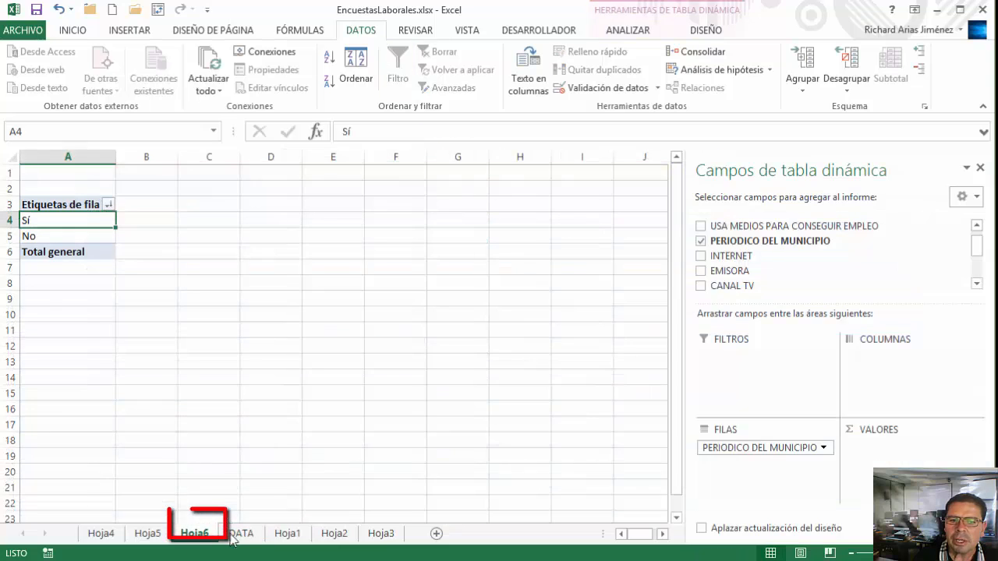
{"action": "left_click_drag", "start_coordinate": [788, 242], "coordinate": [875, 463]}
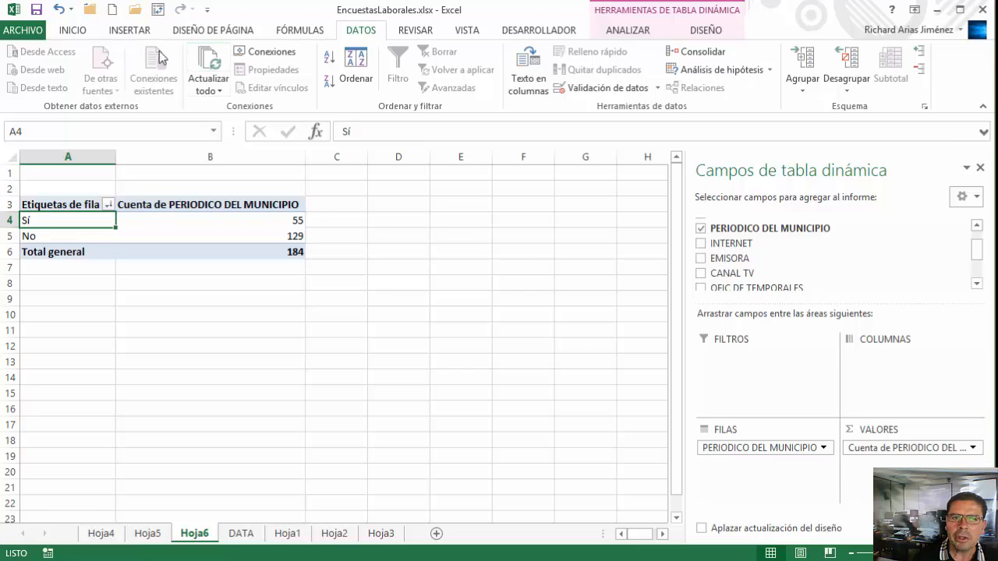
- Insert a 2-D pie pivot chart from the Hoja6 pivot table
{"action": "left_click", "coordinate": [129, 30]}
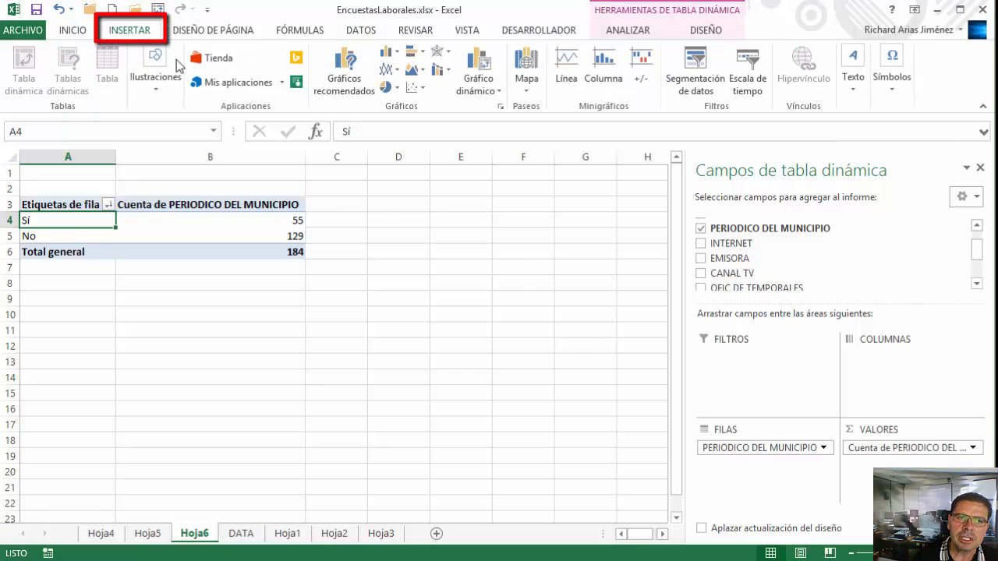
{"action": "left_click", "coordinate": [396, 92]}
{"action": "left_click", "coordinate": [401, 139]}
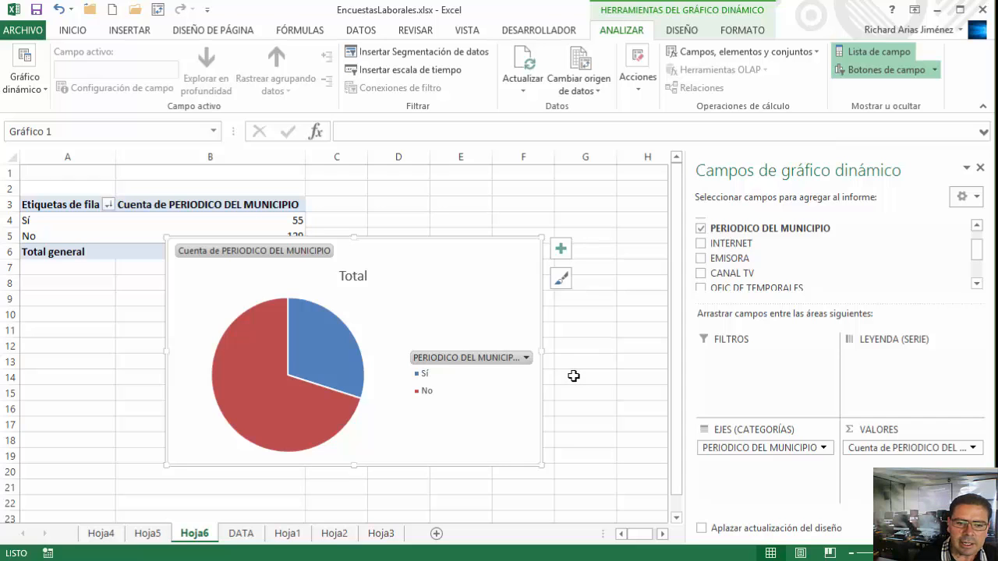
- Check the media column chart on Hoja2 and change the Hoja6 pivot chart to a 2-D 100% stacked column, moving it below the table
{"action": "left_click", "coordinate": [301, 537]}
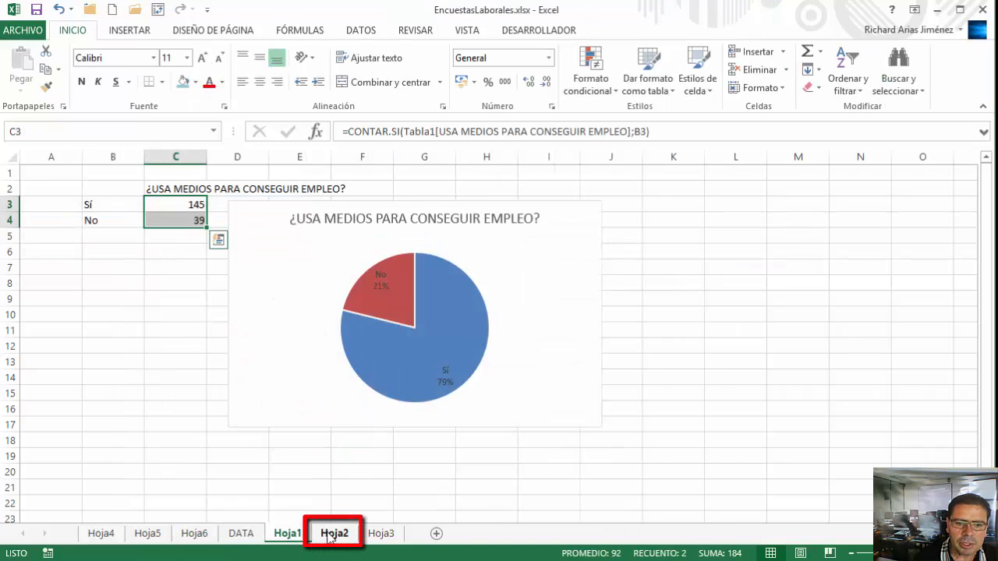
{"action": "left_click", "coordinate": [330, 537]}
{"action": "left_click", "coordinate": [178, 248]}
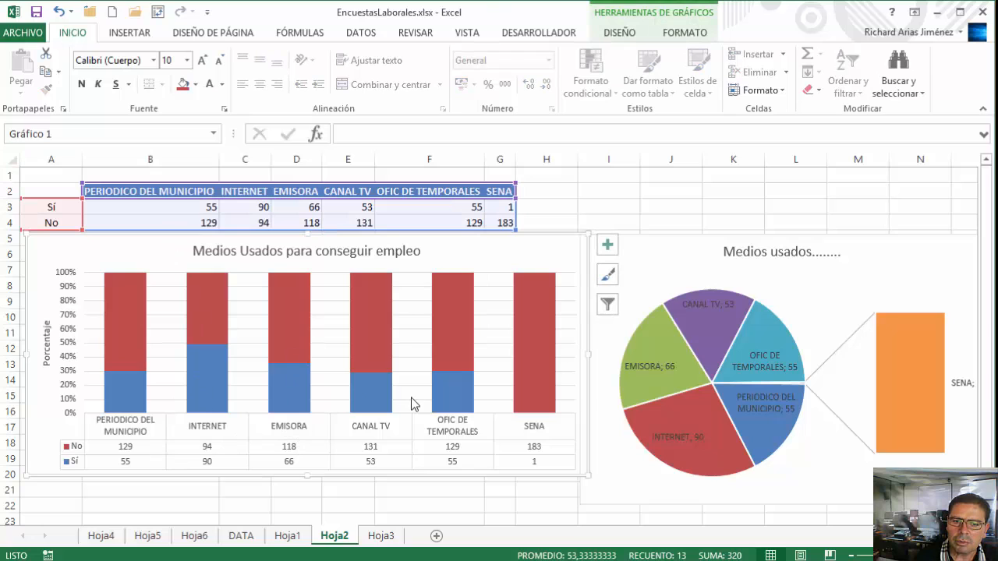
{"action": "left_click", "coordinate": [194, 535]}
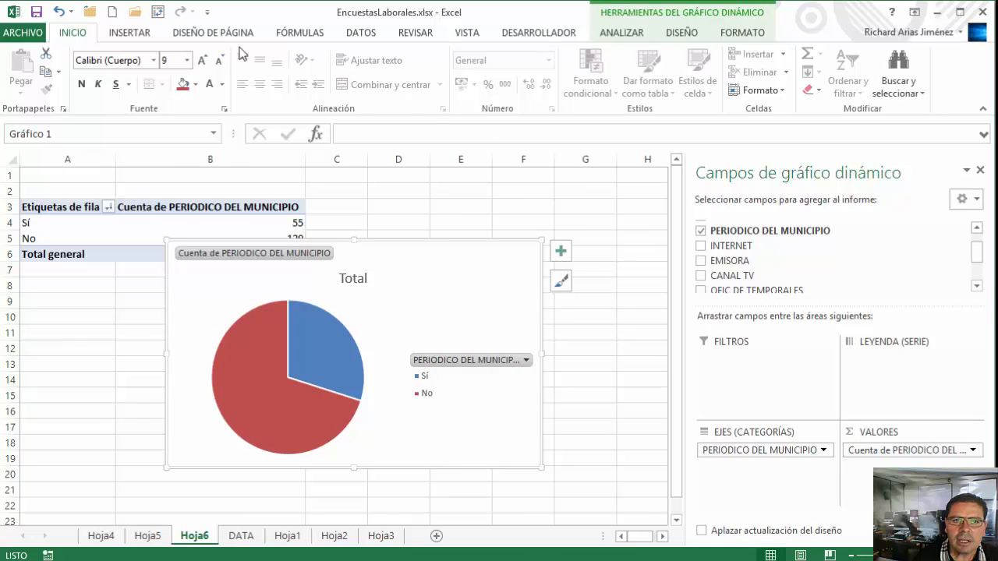
{"action": "left_click", "coordinate": [129, 32]}
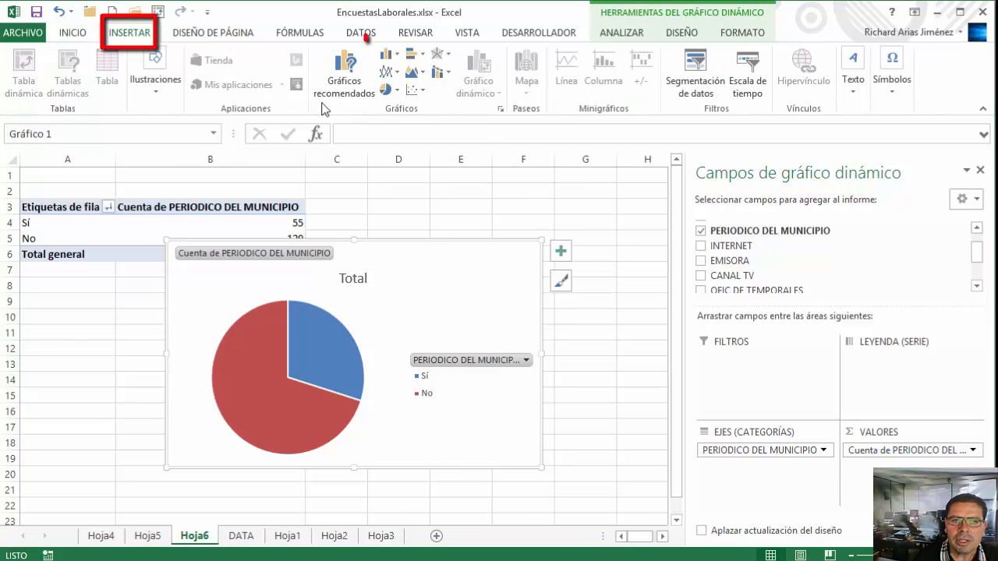
{"action": "left_click", "coordinate": [392, 56]}
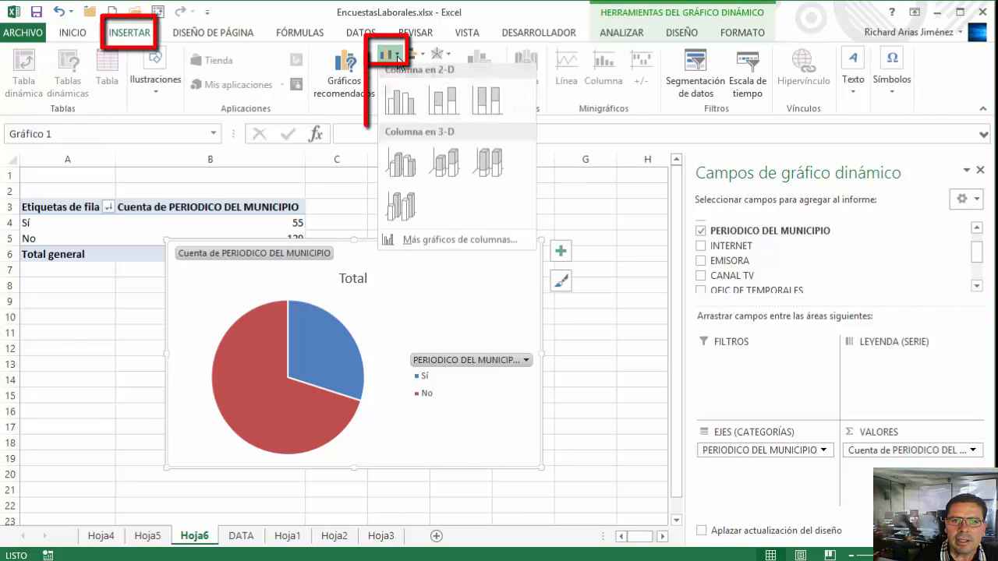
{"action": "left_click", "coordinate": [487, 99]}
{"action": "left_click_drag", "start_coordinate": [440, 250], "coordinate": [493, 271]}
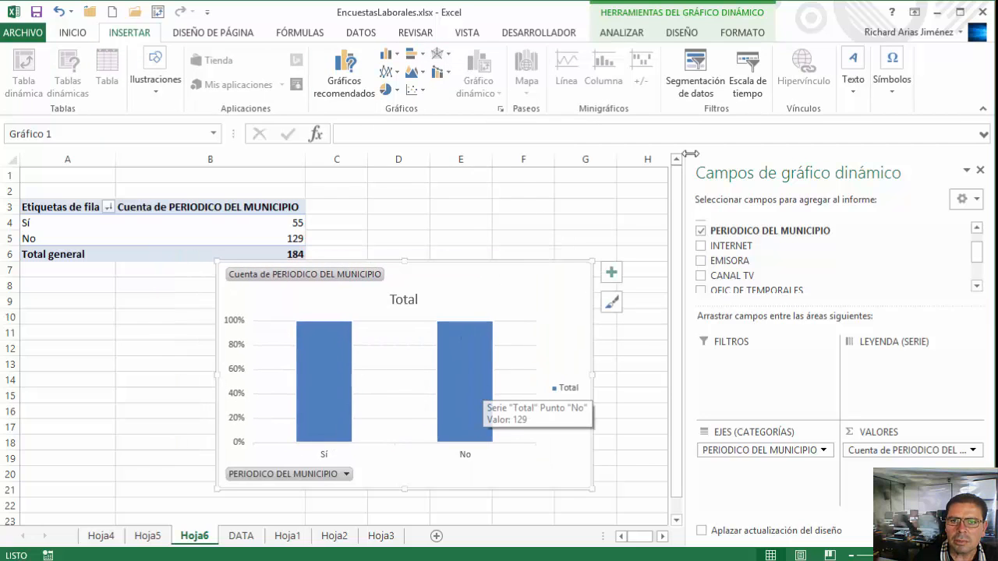
- Switch rows and columns in the Hoja6 pivot chart and compare it with the stacked column chart on Hoja2
{"action": "left_click", "coordinate": [689, 33]}
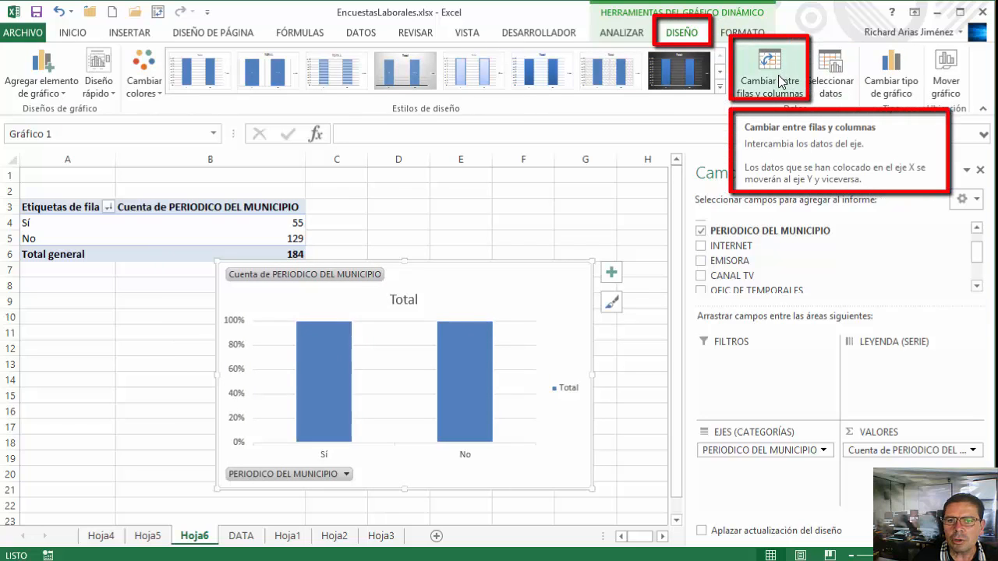
{"action": "left_click", "coordinate": [761, 89]}
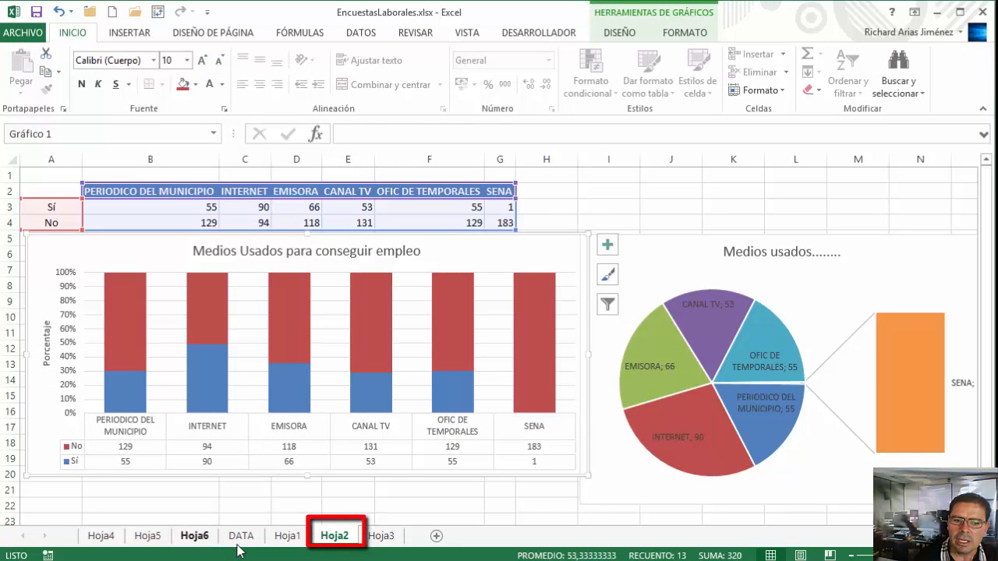
{"action": "left_click", "coordinate": [198, 541]}
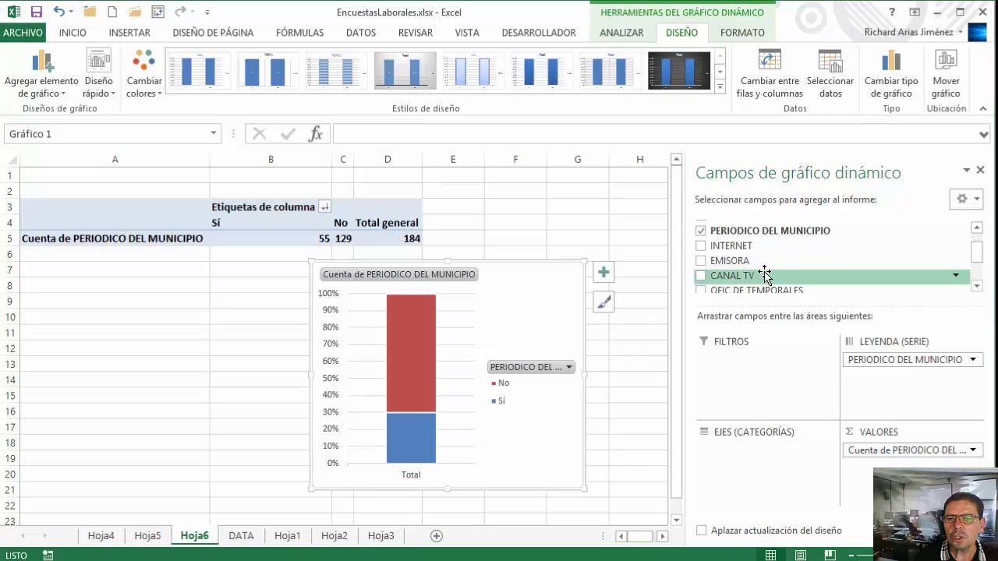
- Add INTERNET as a count to the pivot chart's values and reposition the chart near the sheet's first column
{"action": "mouse_move", "coordinate": [737, 248]}
{"action": "left_mouse_down"}
{"action": "mouse_move", "coordinate": [751, 252]}
{"action": "mouse_move", "coordinate": [896, 466]}
{"action": "left_mouse_up"}
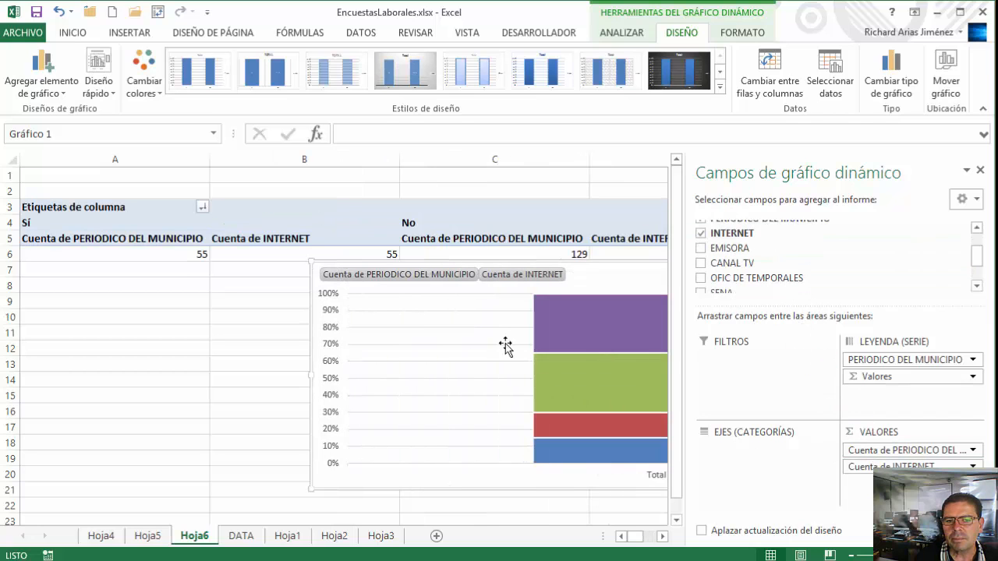
{"action": "left_click_drag", "start_coordinate": [507, 265], "coordinate": [379, 288]}
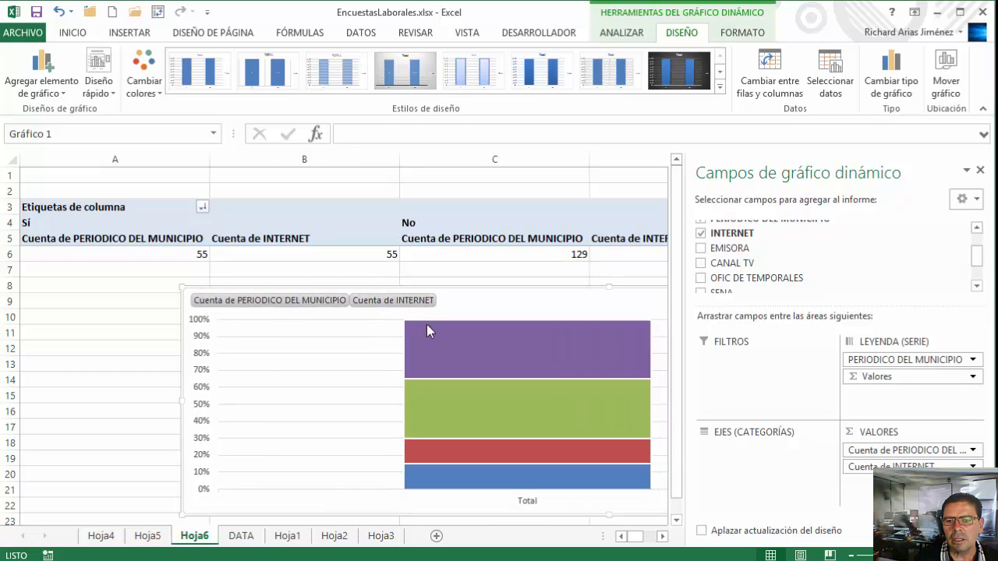
{"action": "left_click_drag", "start_coordinate": [502, 290], "coordinate": [348, 277]}
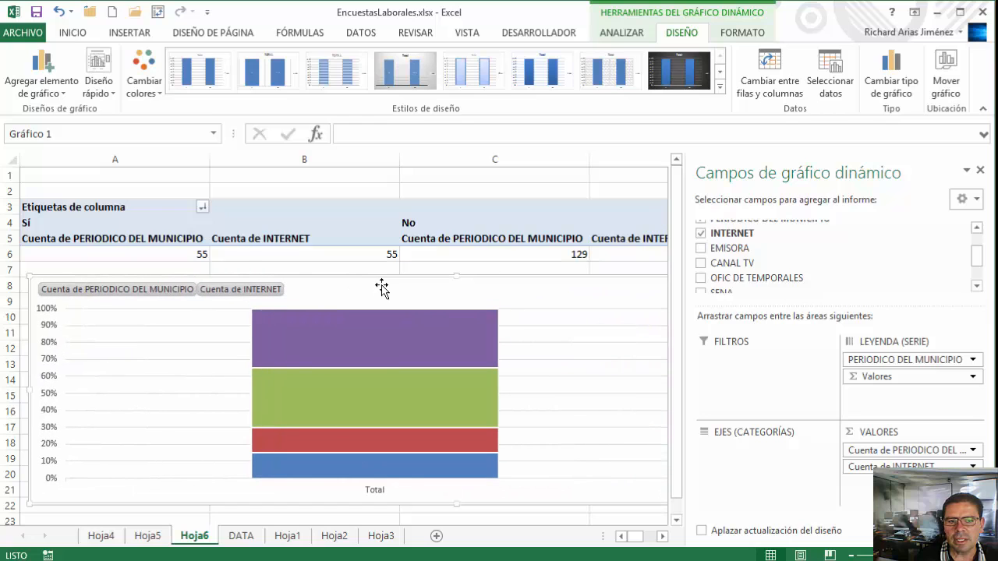
- Delete the Hoja6 pivot chart and restore the pivot table to PERIODICO DEL MUNICIPIO rows with only that field's count
{"action": "key", "text": "Delete"}
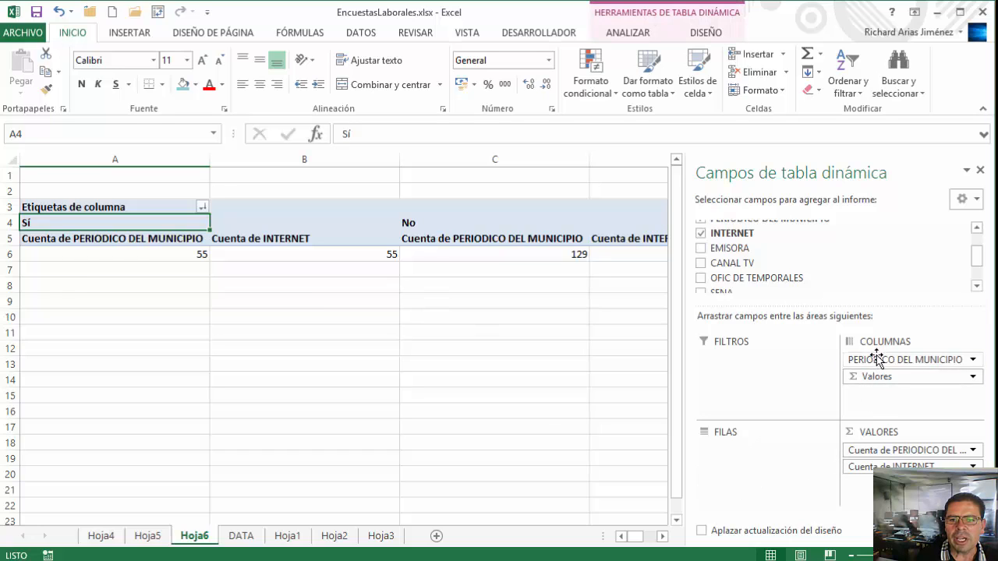
{"action": "left_click_drag", "start_coordinate": [877, 357], "coordinate": [764, 451]}
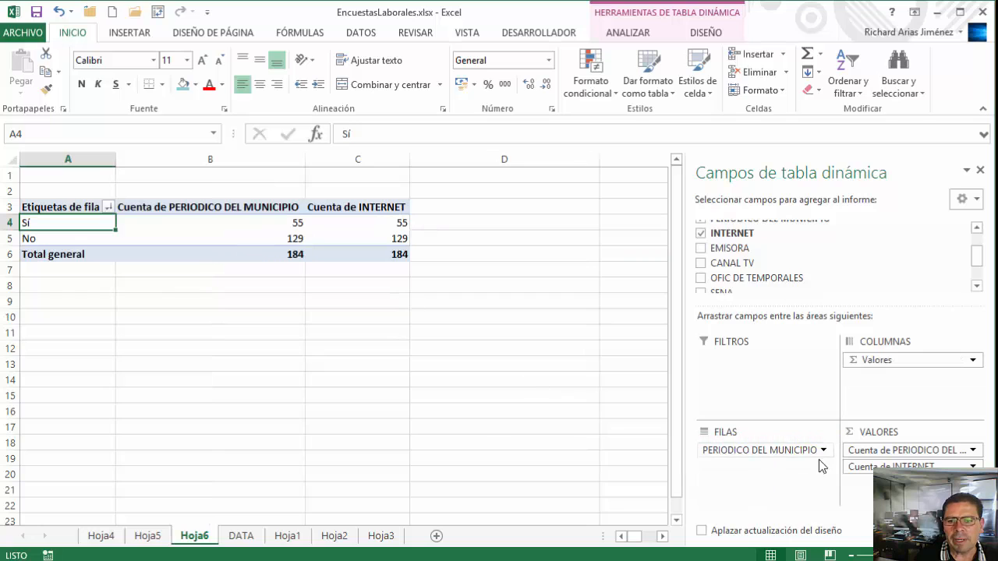
{"action": "left_click_drag", "start_coordinate": [867, 466], "coordinate": [620, 355]}
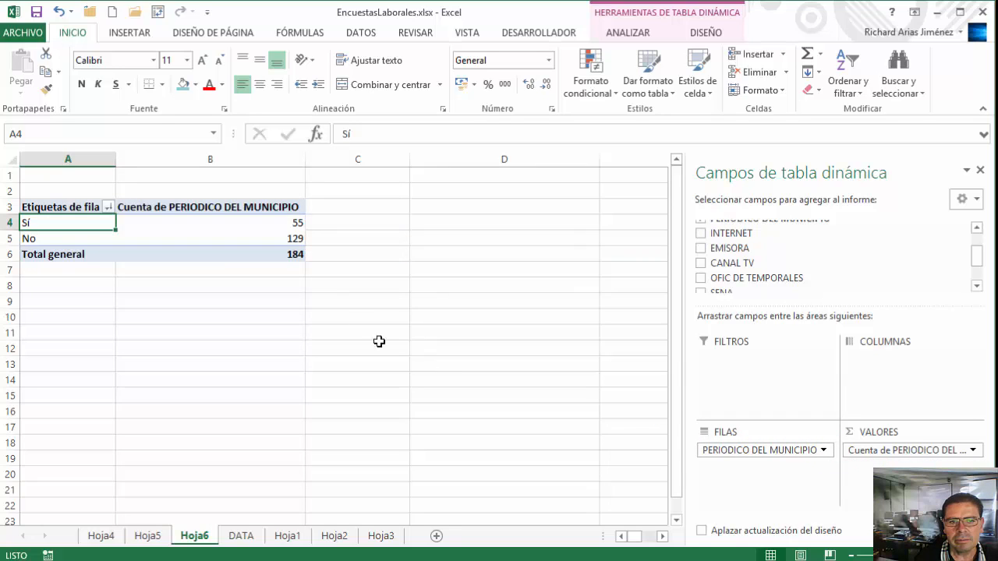
- Compare the PERIODICO DEL MUNICIPIO counts for Sí and No on Hoja6 with those on Hoja2
{"action": "left_click_drag", "start_coordinate": [290, 223], "coordinate": [290, 238]}
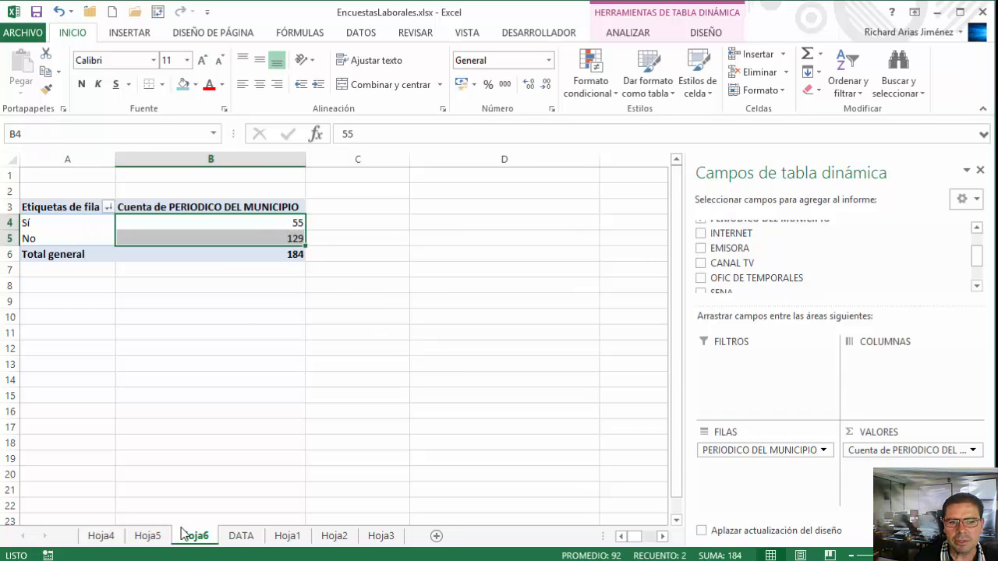
{"action": "left_click", "coordinate": [298, 542]}
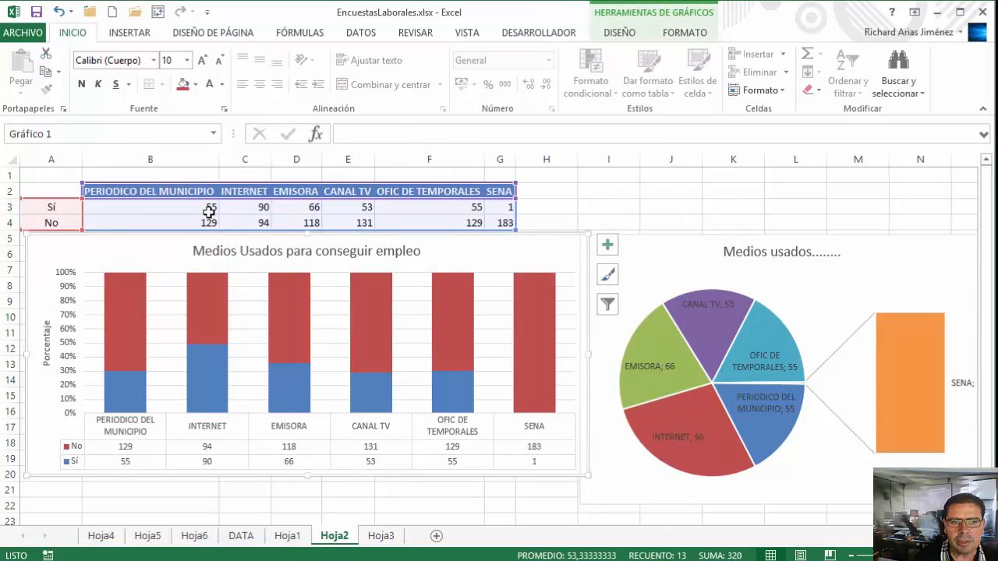
{"action": "left_click", "coordinate": [207, 224]}
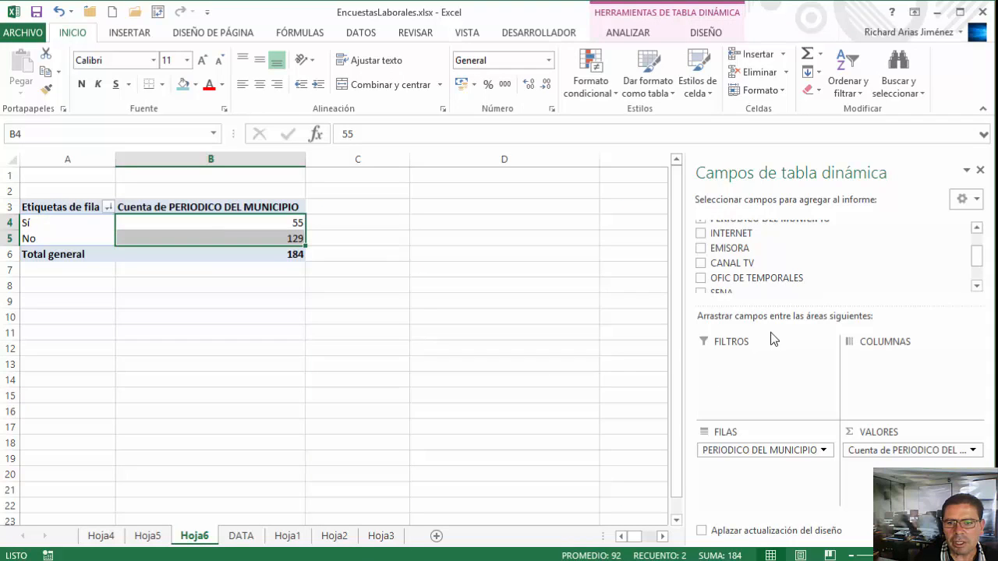
- Add INTERNET below PERIODICO DEL MUNICIPIO in the Hoja6 row area and compare its nested counts with the Hoja2 table
{"action": "left_click", "coordinate": [977, 227]}
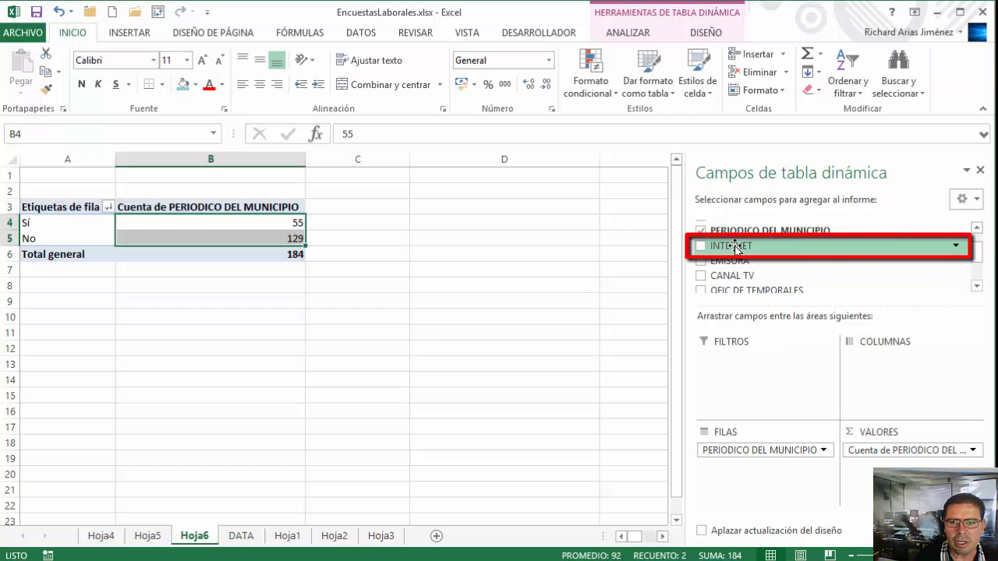
{"action": "left_click_drag", "start_coordinate": [737, 248], "coordinate": [737, 498]}
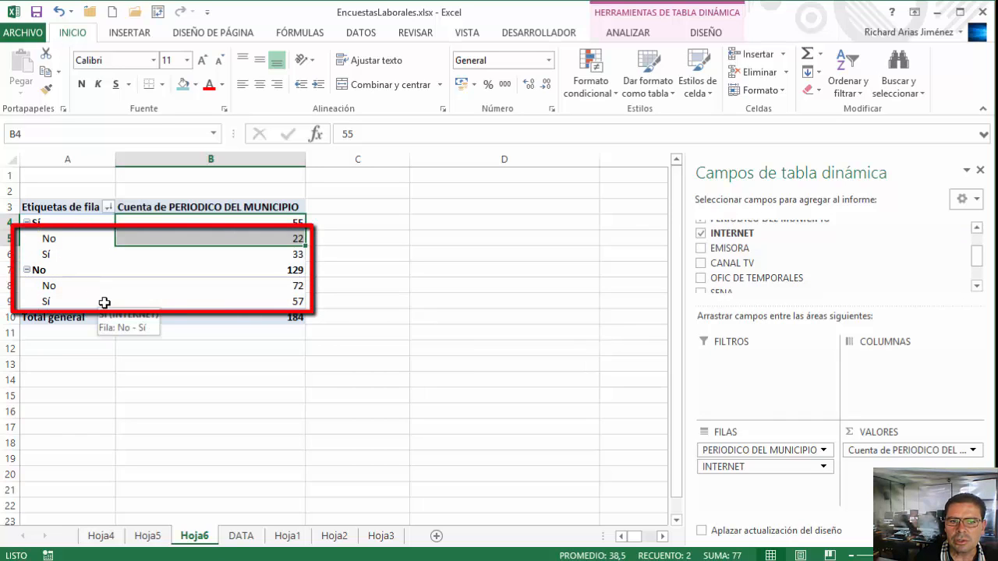
{"action": "left_click", "coordinate": [276, 287]}
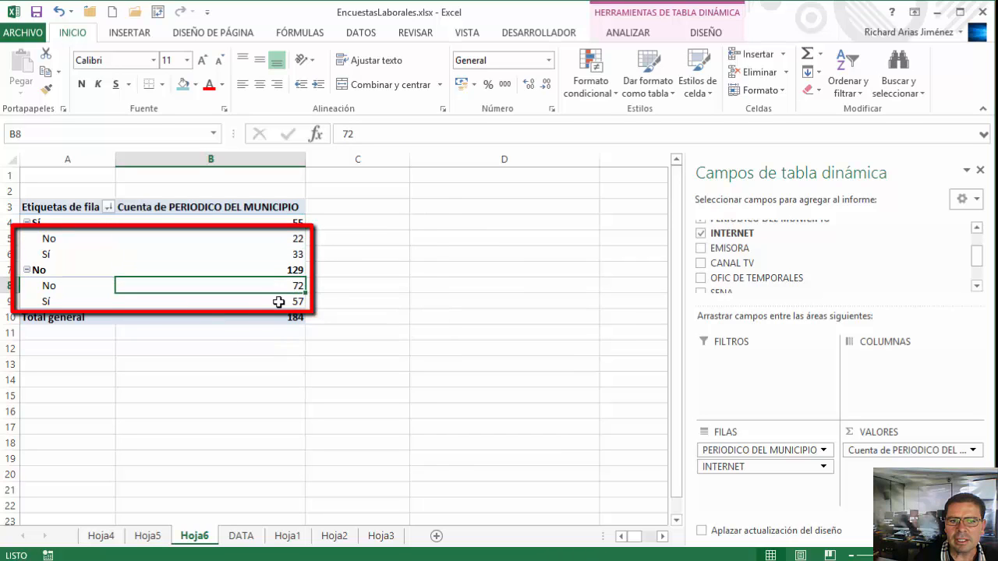
{"action": "left_click", "coordinate": [276, 302]}
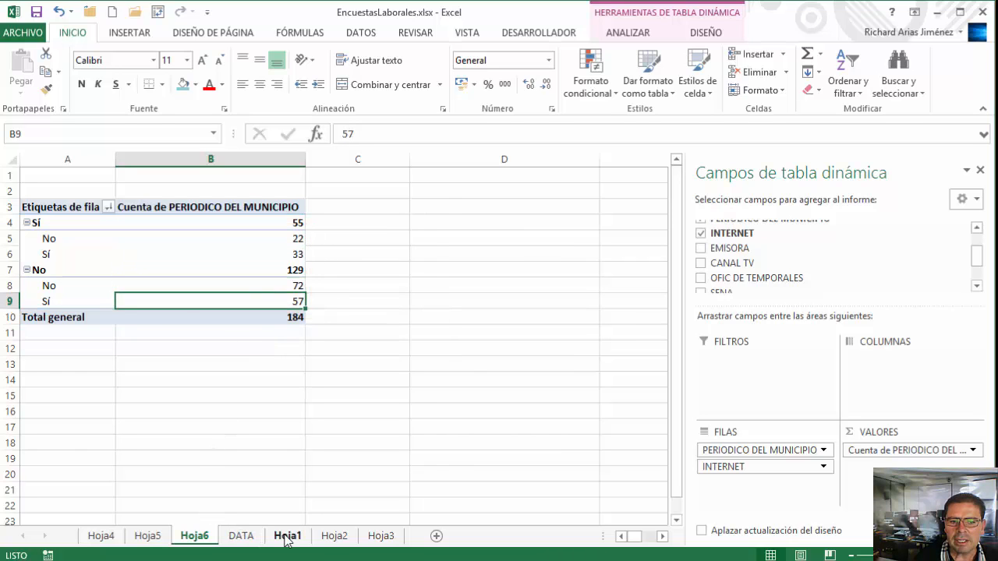
{"action": "left_click", "coordinate": [335, 536]}
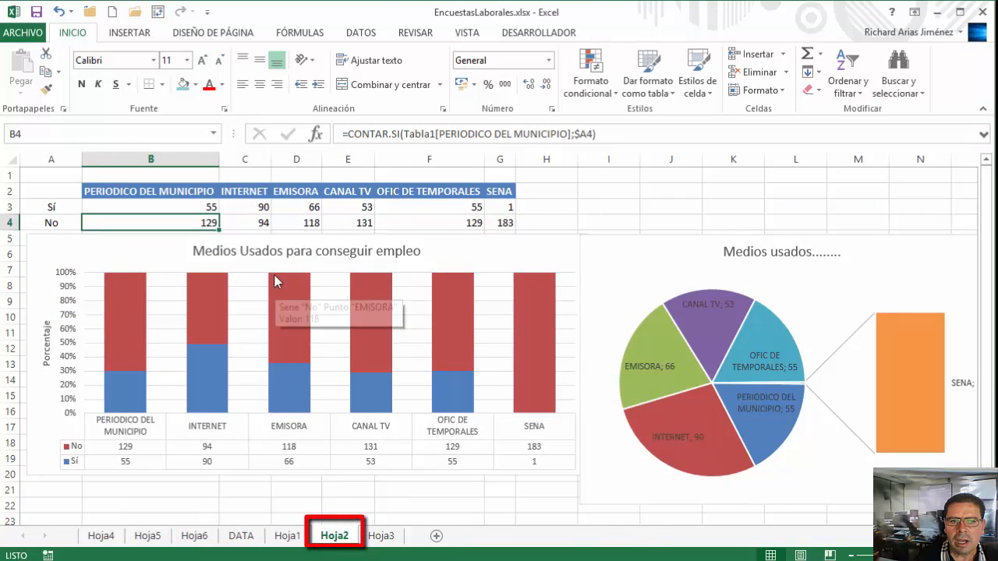
- Examine INTERNET's Sí and No counts on Hoja2 and the nested Sí and No rows with their counts on Hoja6
{"action": "left_click", "coordinate": [263, 207]}
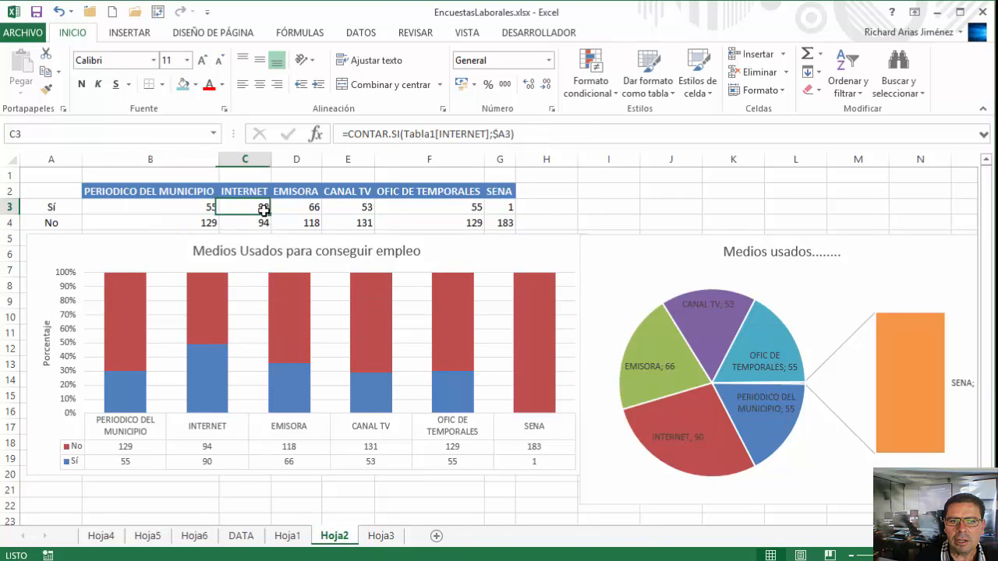
{"action": "left_click", "coordinate": [262, 223]}
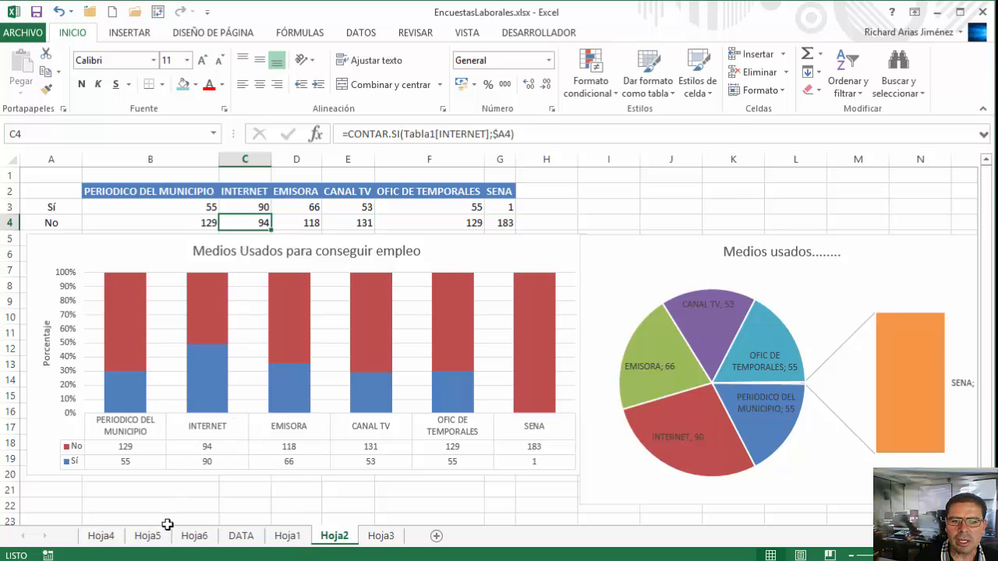
{"action": "left_click", "coordinate": [195, 536]}
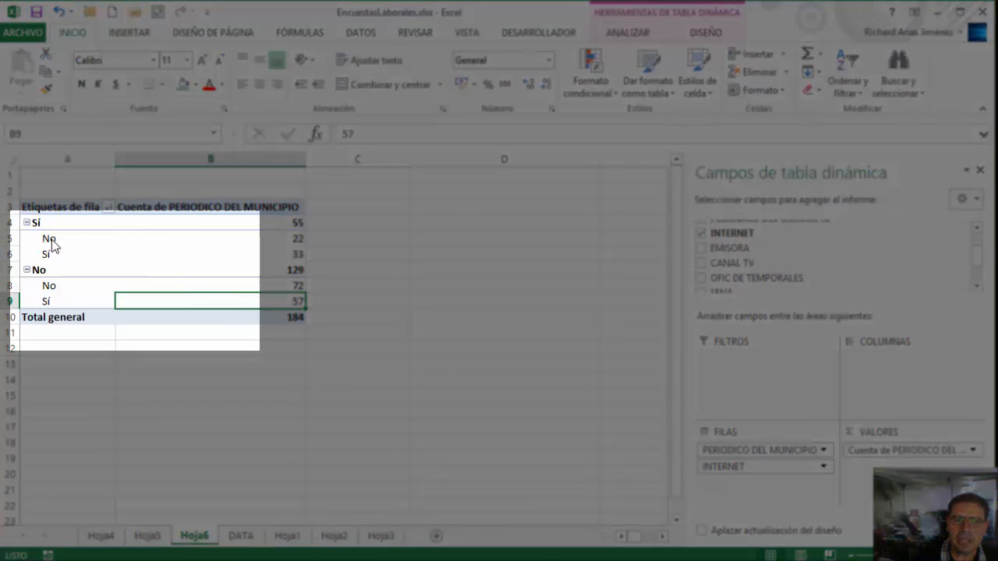
{"action": "left_click", "coordinate": [51, 242]}
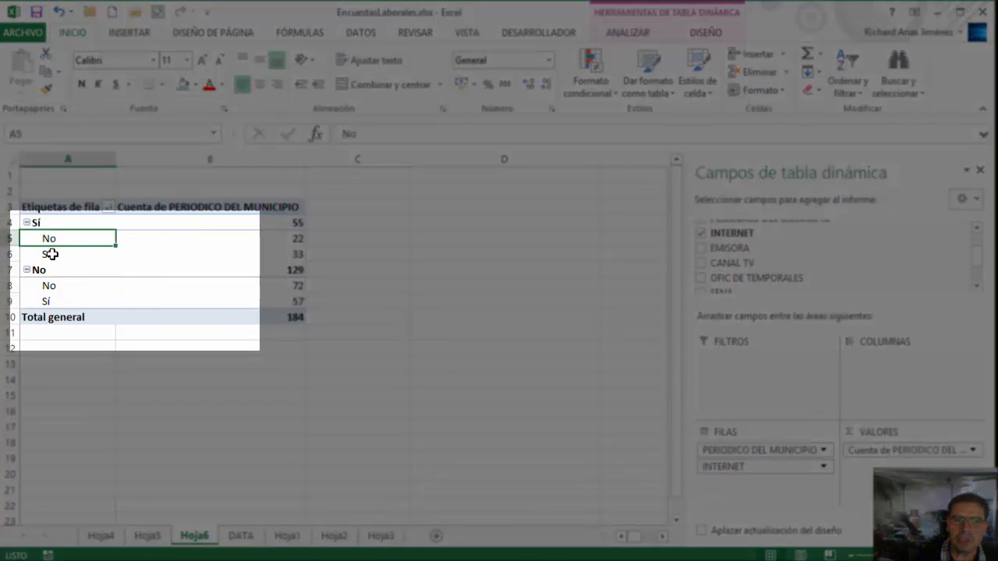
{"action": "left_click", "coordinate": [48, 253]}
{"action": "left_click", "coordinate": [63, 273]}
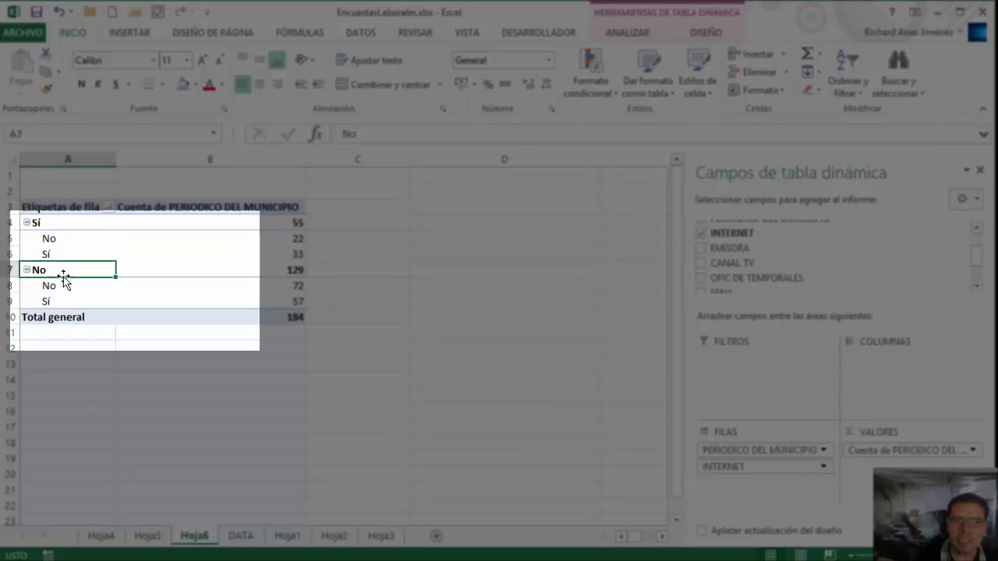
{"action": "left_click", "coordinate": [78, 290]}
{"action": "left_click", "coordinate": [84, 285]}
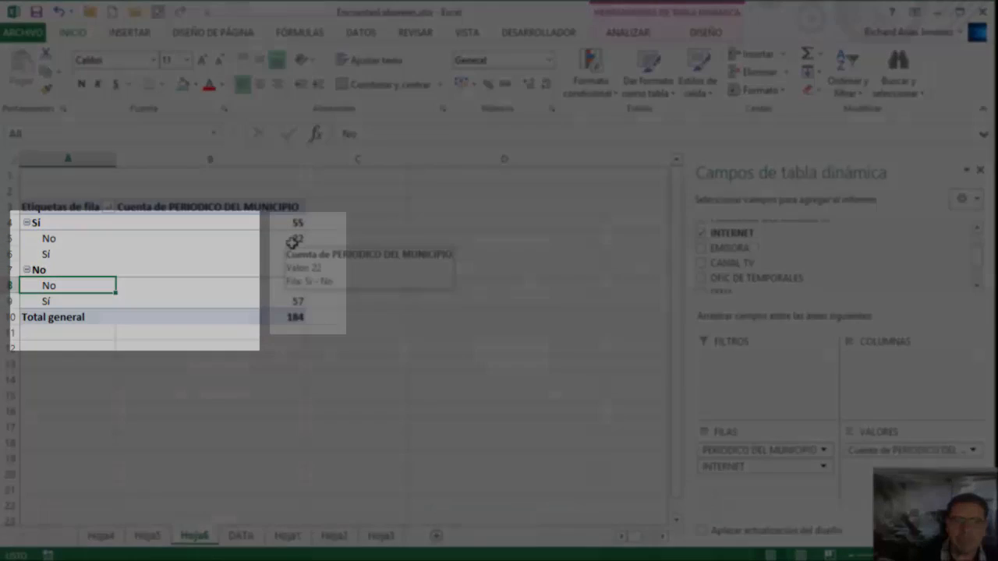
{"action": "left_click", "coordinate": [292, 241]}
{"action": "key", "text": "Down"}
{"action": "key", "text": "Down"}
{"action": "key", "text": "Down"}
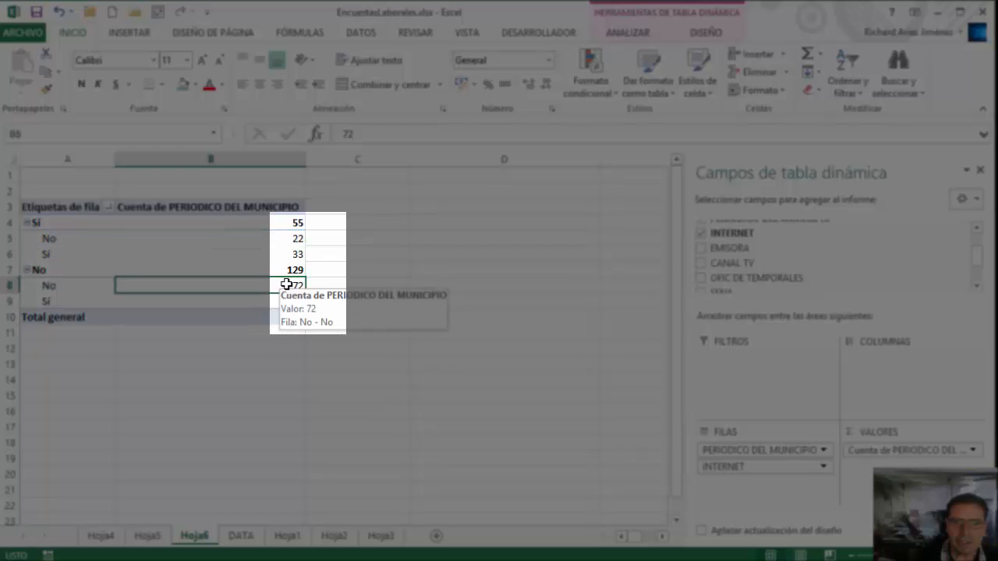
{"action": "left_click", "coordinate": [295, 256]}
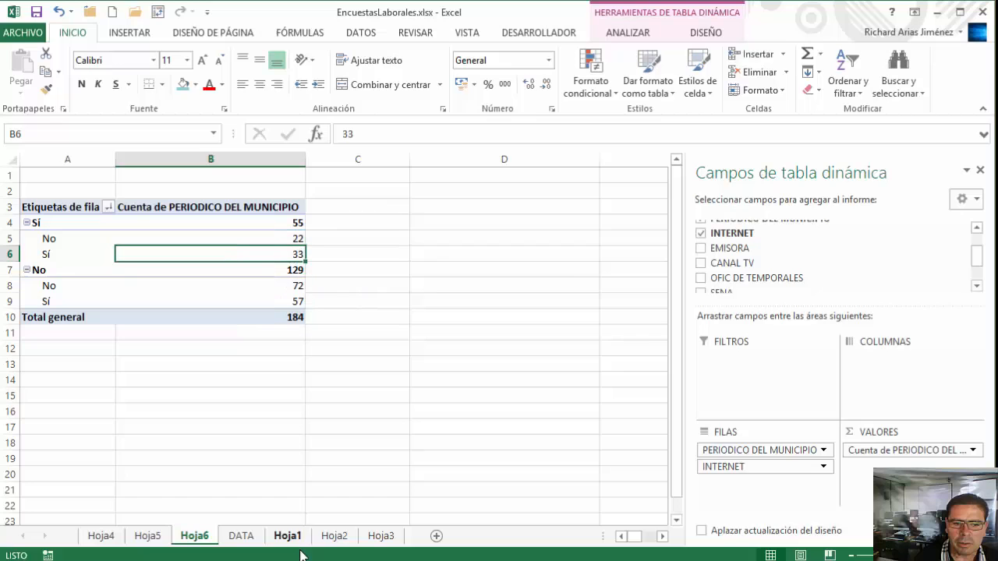
- Compare the two nested INTERNET No counts in the Hoja6 pivot table with INTERNET's No count on Hoja2
{"action": "left_click", "coordinate": [333, 536]}
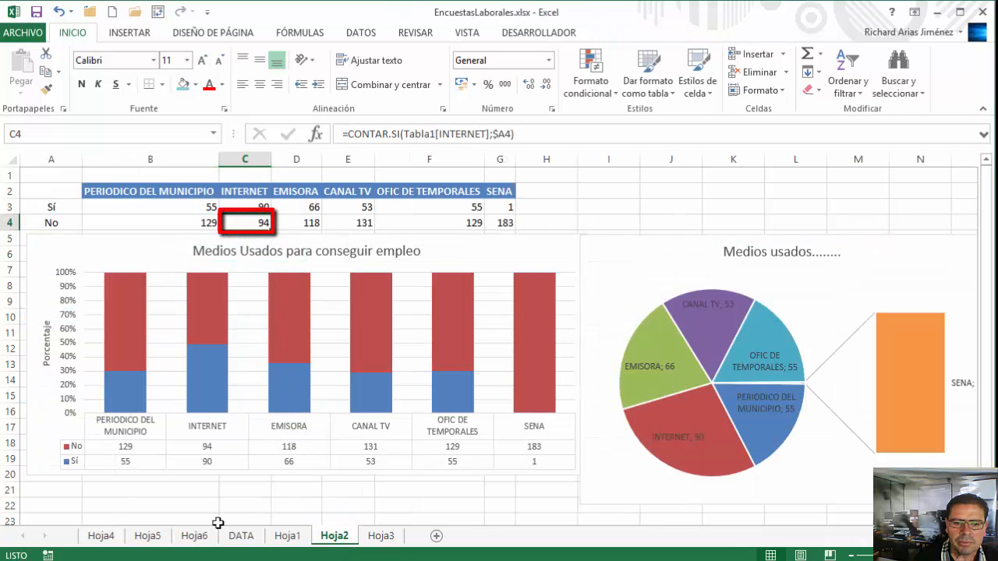
{"action": "left_click", "coordinate": [194, 536]}
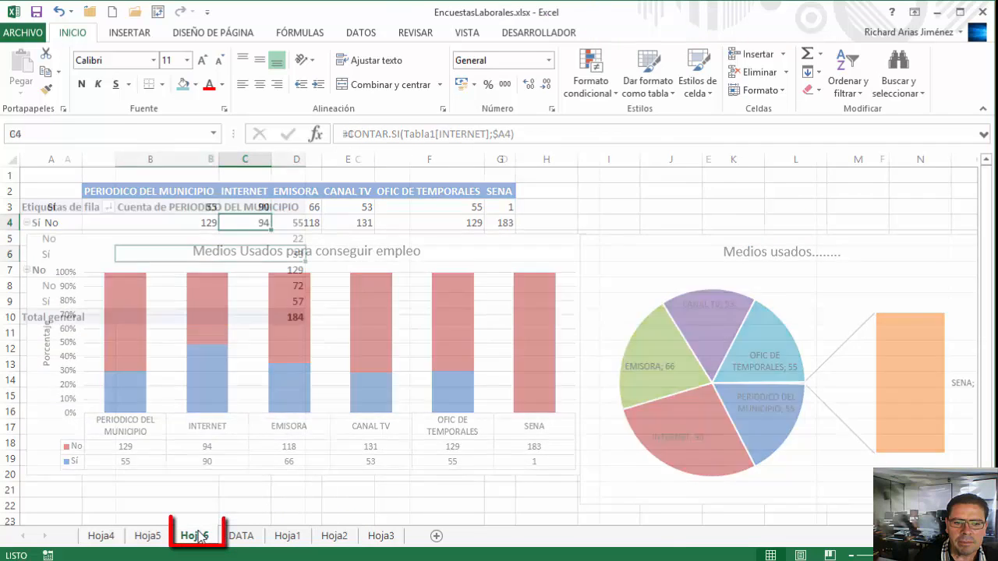
{"action": "left_click", "coordinate": [285, 239]}
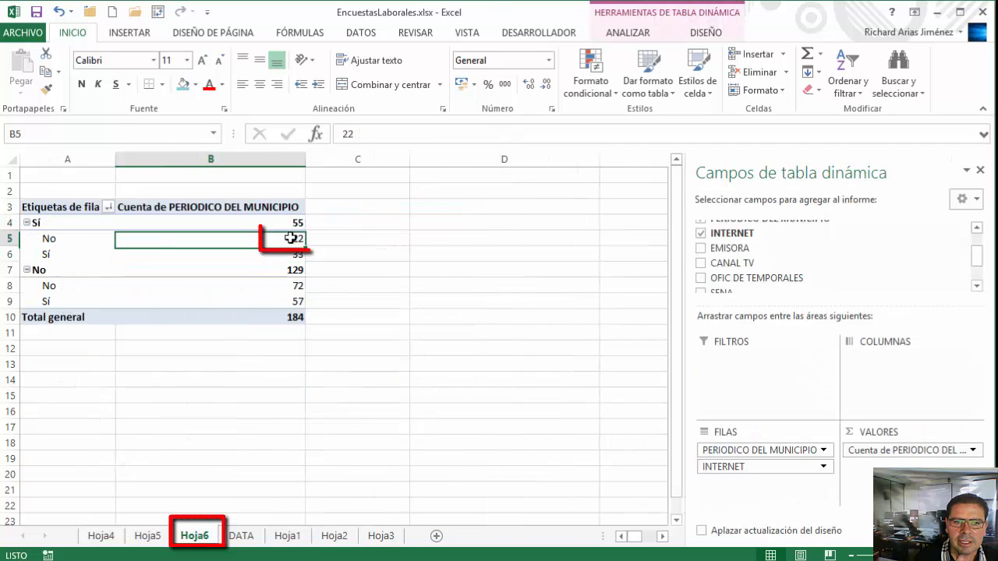
{"action": "left_click", "coordinate": [293, 286]}
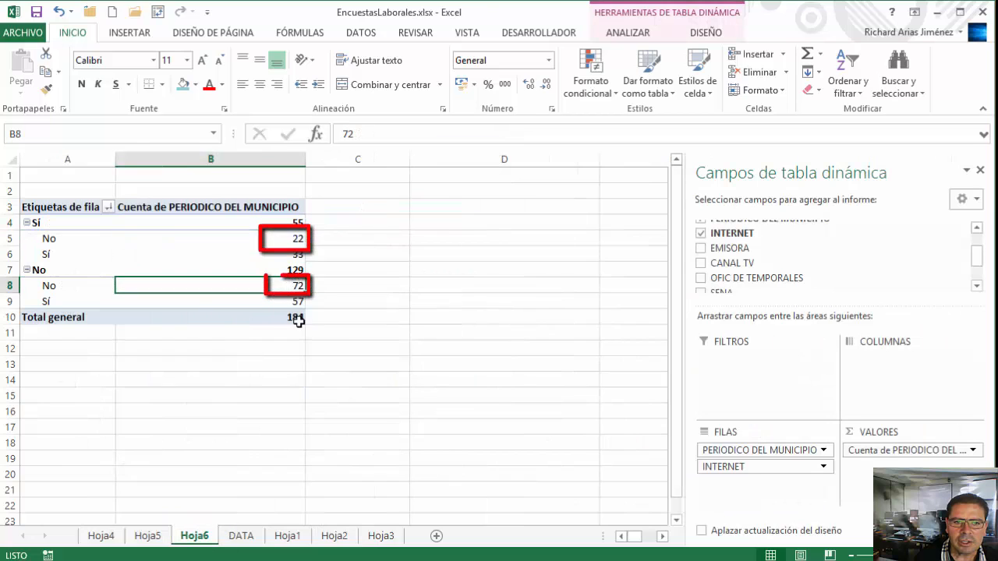
{"action": "left_click", "coordinate": [293, 243]}
{"action": "mouse_move", "coordinate": [298, 300]}
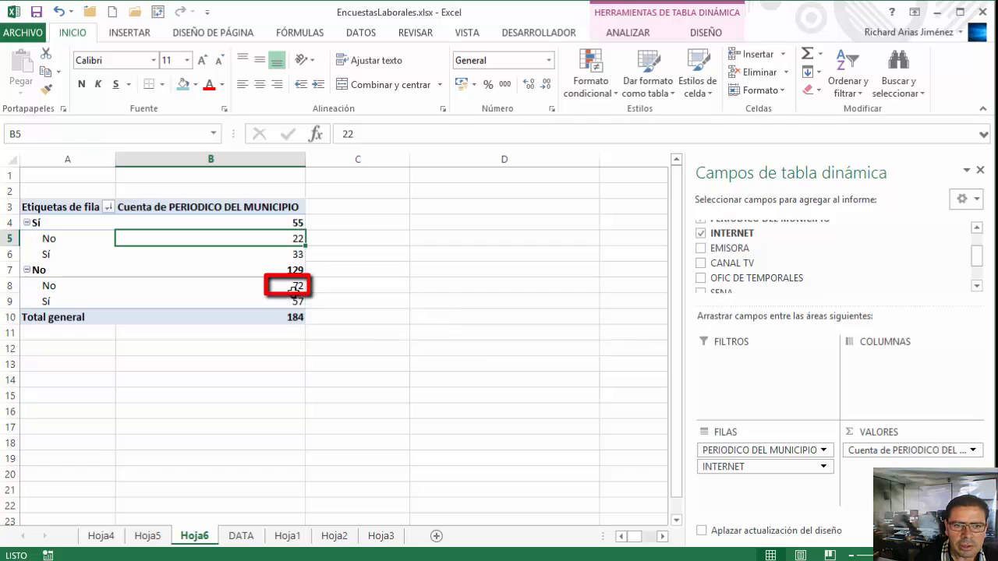
{"action": "left_click", "coordinate": [285, 287]}
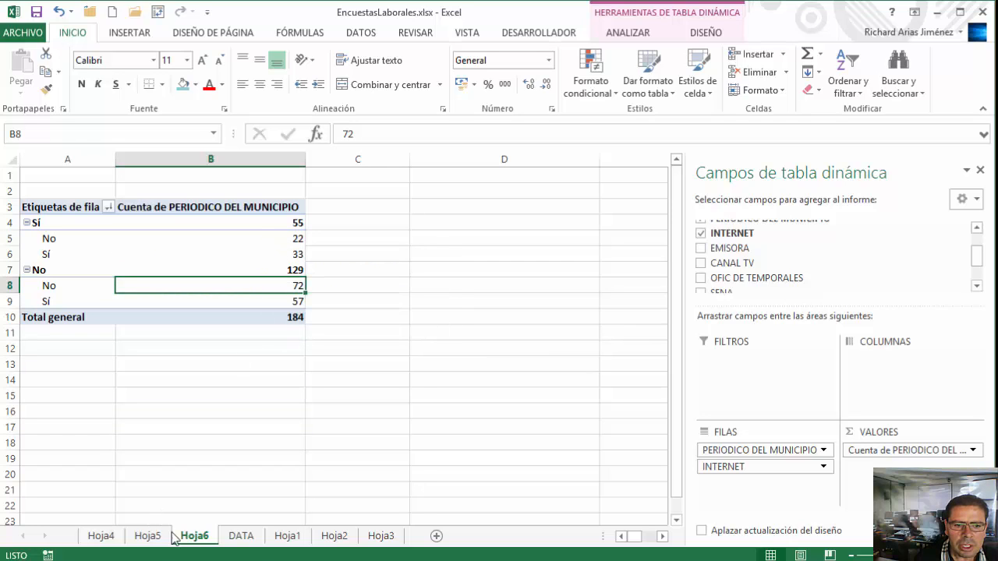
{"action": "left_click", "coordinate": [333, 536]}
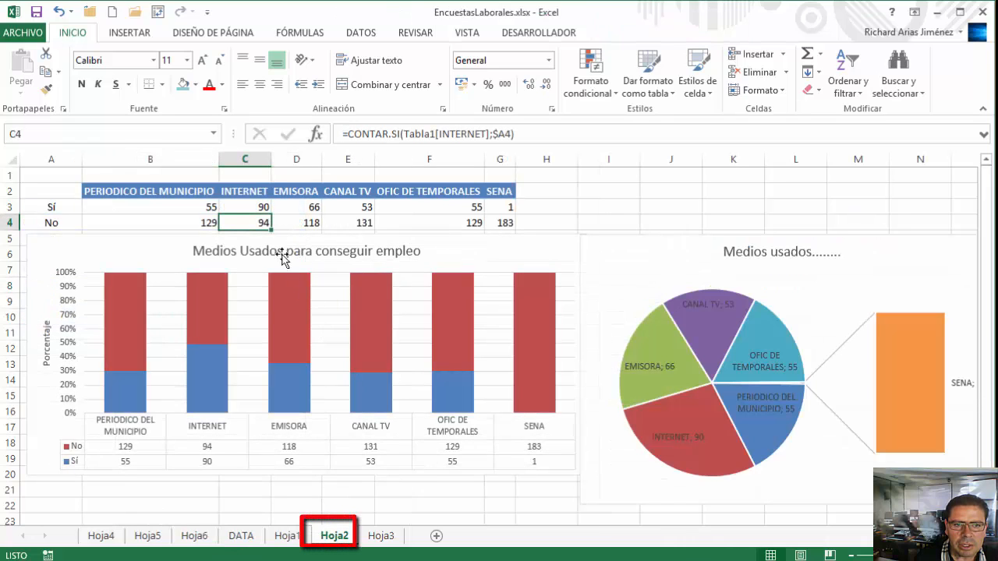
{"action": "left_click", "coordinate": [254, 223]}
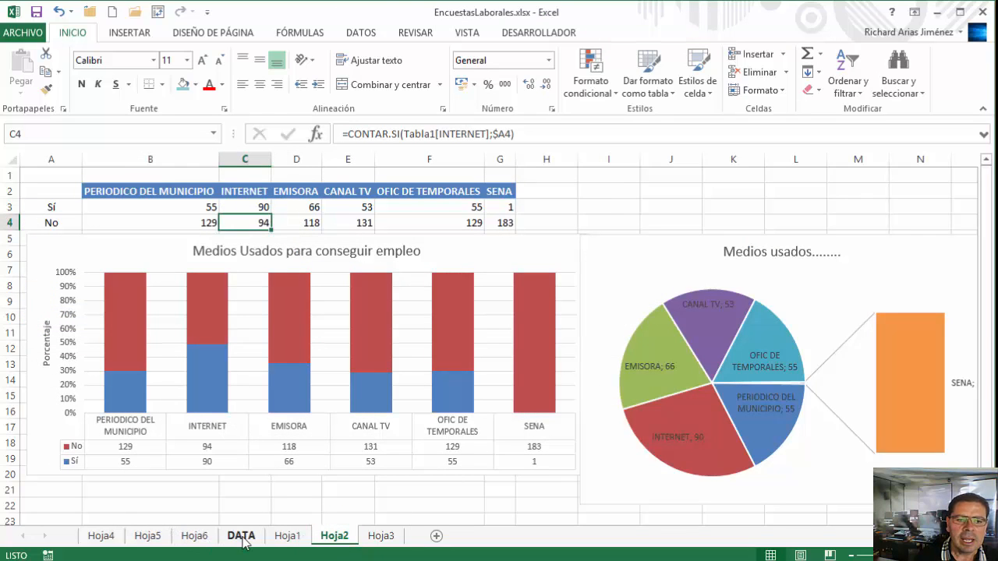
- Add INTERNET as a second count in the Hoja6 pivot table, and then clear all fields from its layout
{"action": "left_click", "coordinate": [195, 538]}
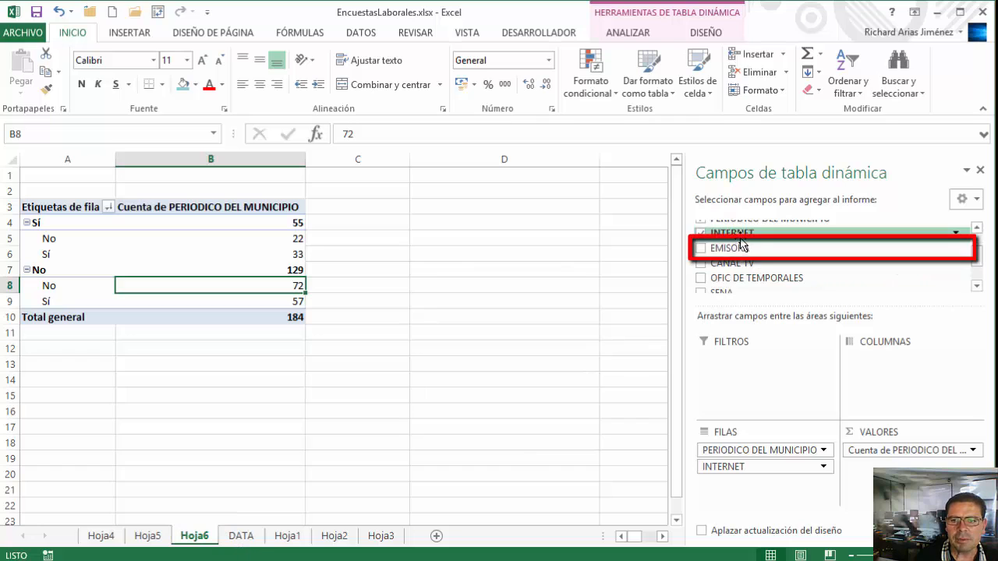
{"action": "left_click_drag", "start_coordinate": [739, 236], "coordinate": [867, 466]}
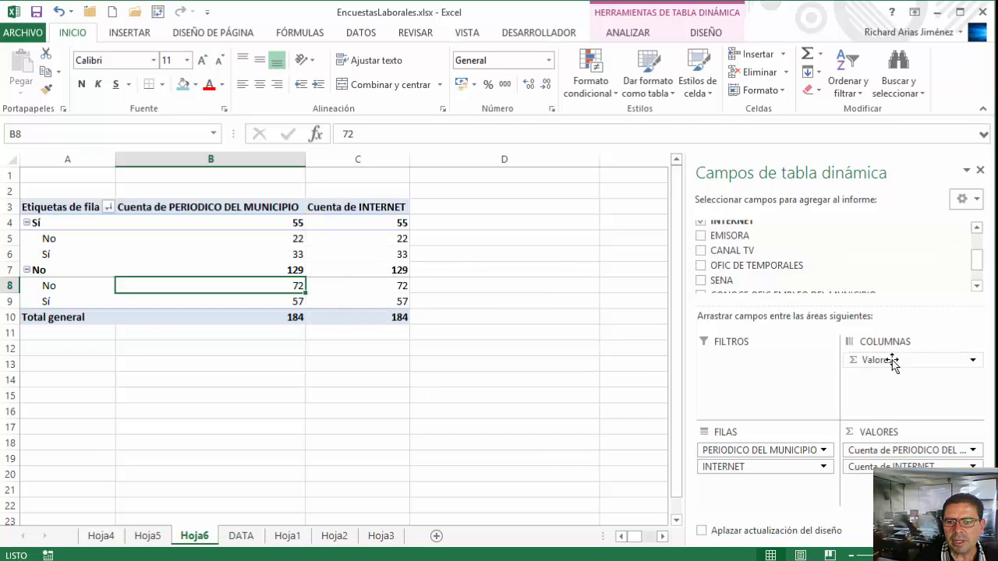
{"action": "left_click_drag", "start_coordinate": [892, 362], "coordinate": [592, 472]}
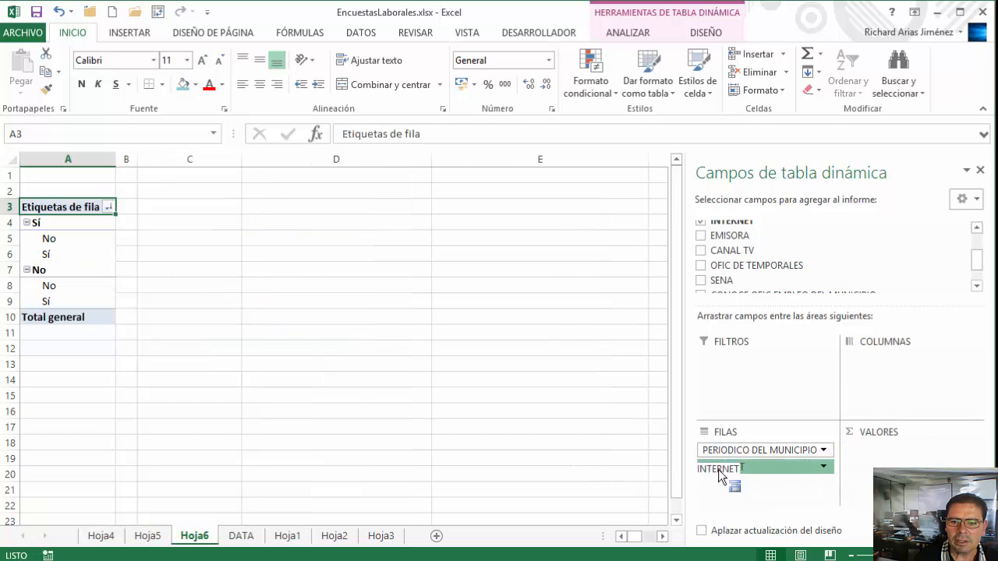
{"action": "left_click_drag", "start_coordinate": [727, 468], "coordinate": [541, 435]}
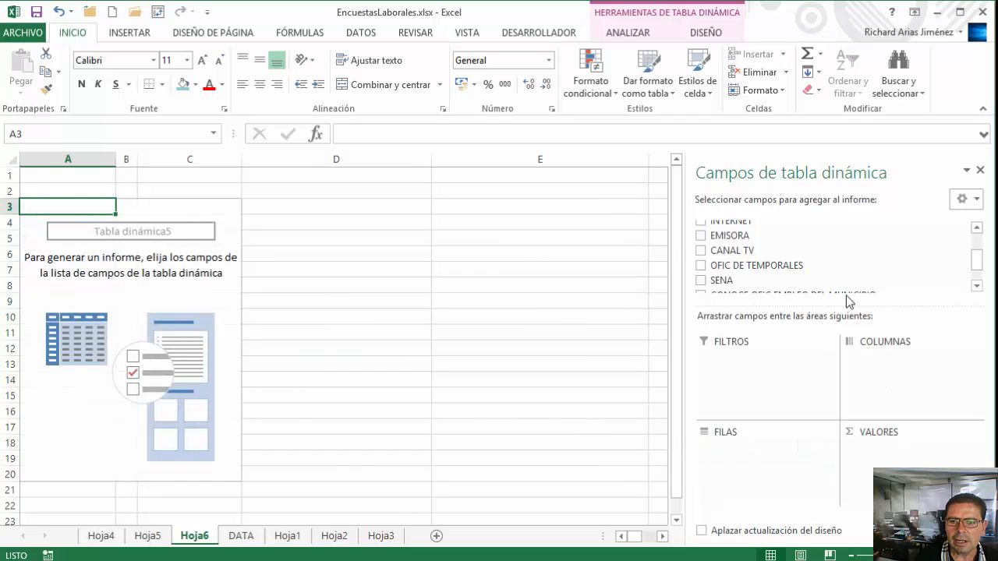
- Rebuild the pivot table with INTERNET nested under PERIODICO DEL MUNICIPIO in the rows, counts of both fields, and the values in columns
{"action": "left_click", "coordinate": [975, 234]}
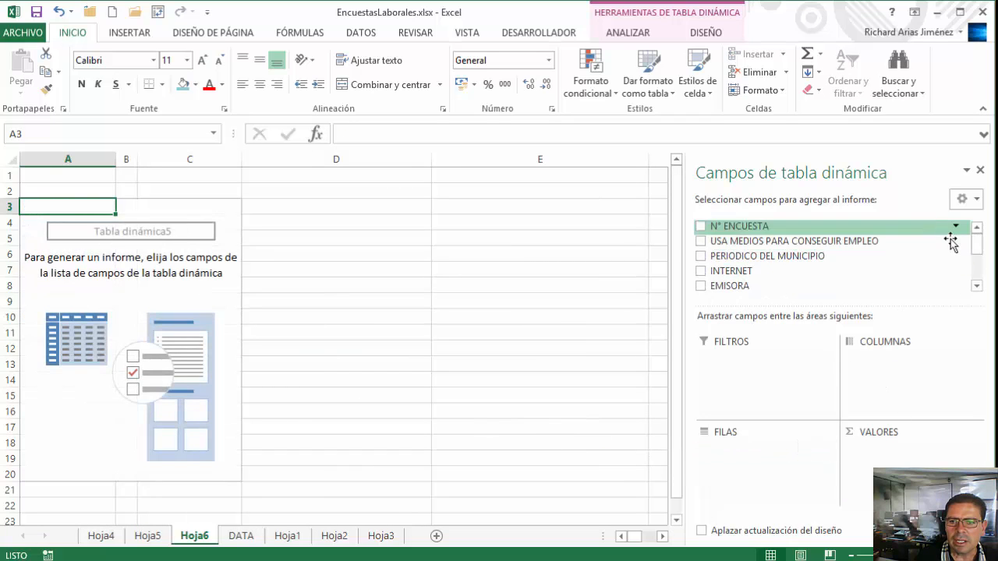
{"action": "left_click_drag", "start_coordinate": [793, 255], "coordinate": [878, 463]}
{"action": "left_click_drag", "start_coordinate": [776, 257], "coordinate": [784, 496]}
{"action": "left_click_drag", "start_coordinate": [751, 272], "coordinate": [897, 484]}
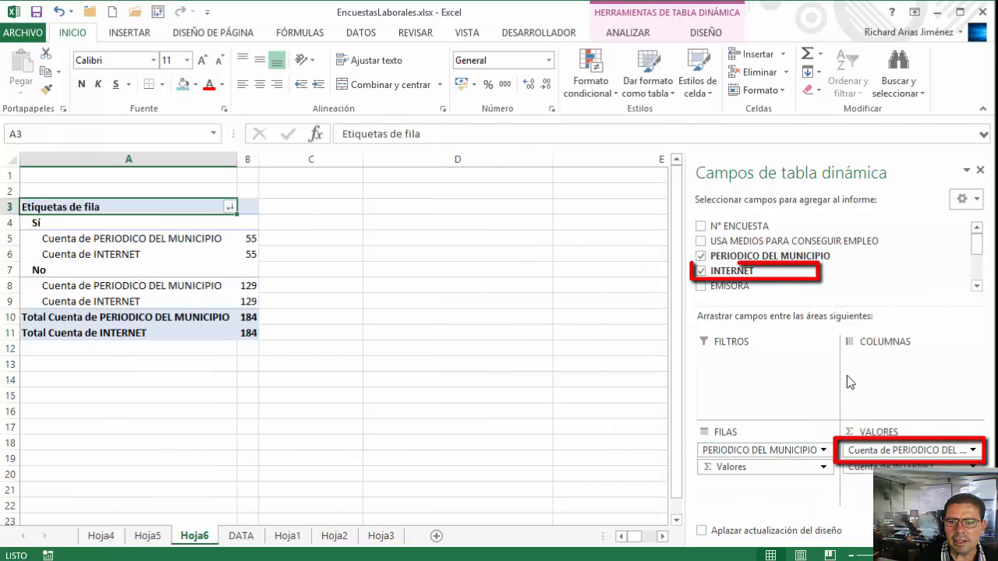
{"action": "left_click_drag", "start_coordinate": [744, 271], "coordinate": [894, 388]}
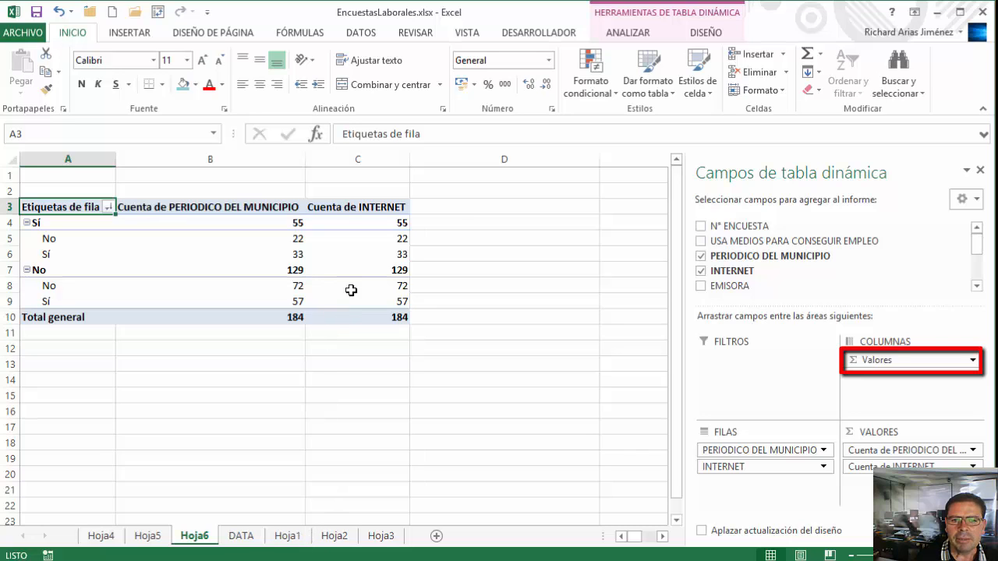
- Compare the rebuilt Hoja6 pivot table with the combined media counts and chart on Hoja2, and return to Hoja6
{"action": "mouse_move", "coordinate": [366, 251]}
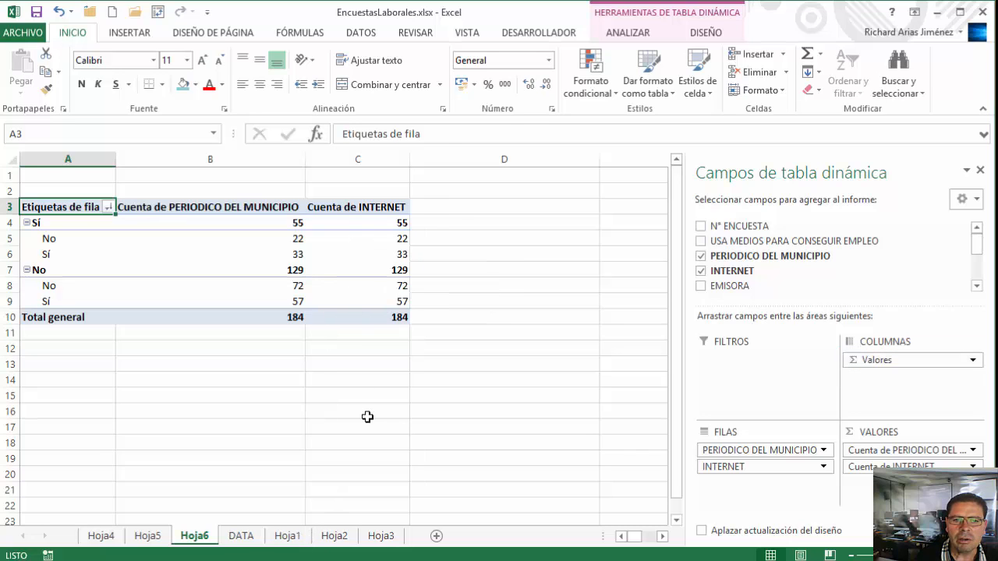
{"action": "left_click", "coordinate": [335, 536]}
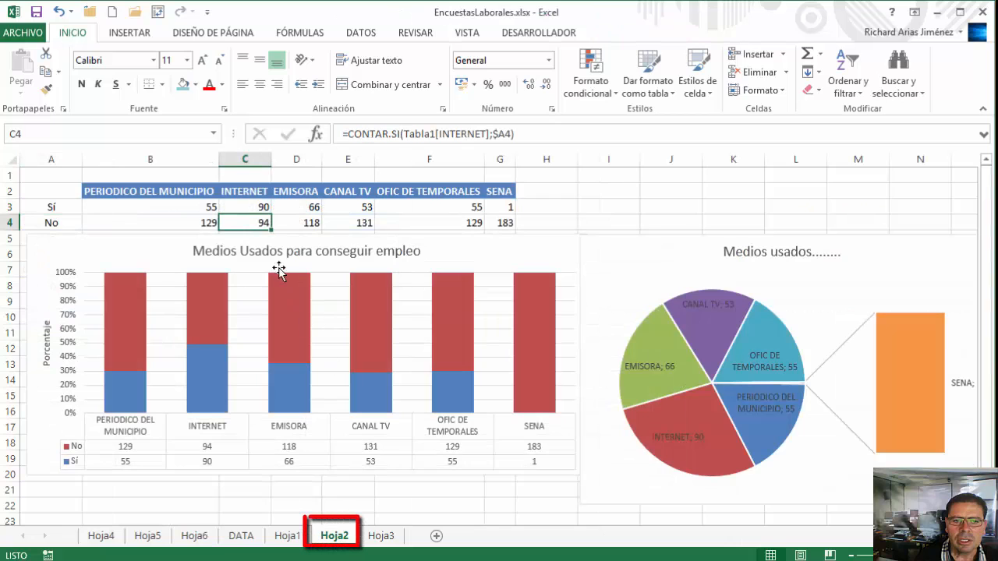
{"action": "left_click", "coordinate": [195, 536]}
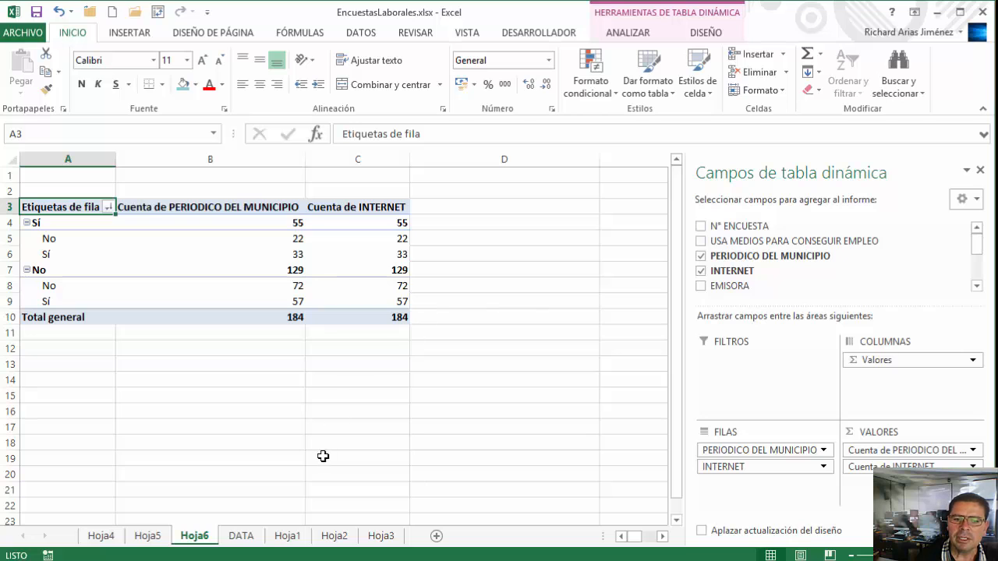
{"action": "left_click", "coordinate": [344, 539]}
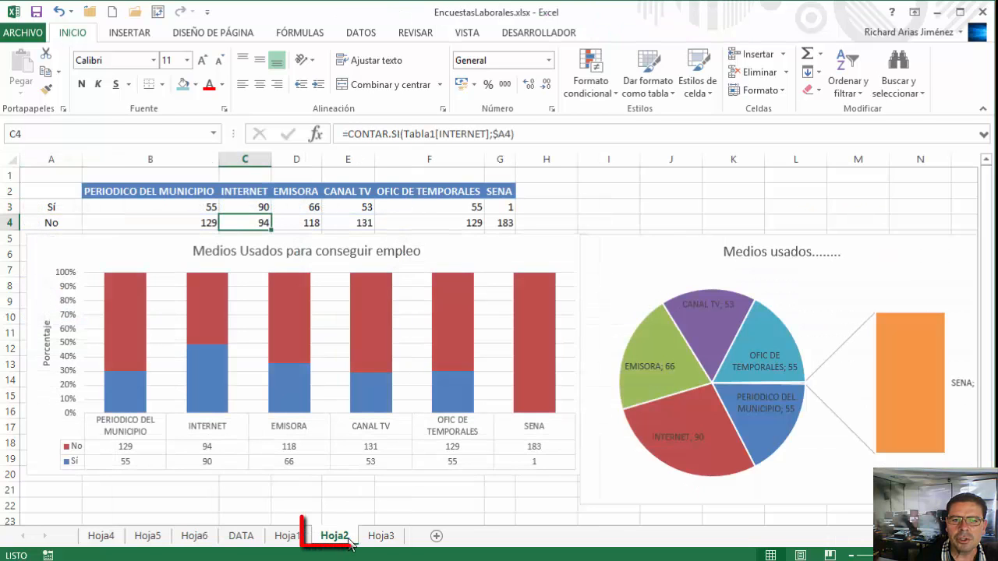
{"action": "left_click_drag", "start_coordinate": [205, 212], "coordinate": [469, 232]}
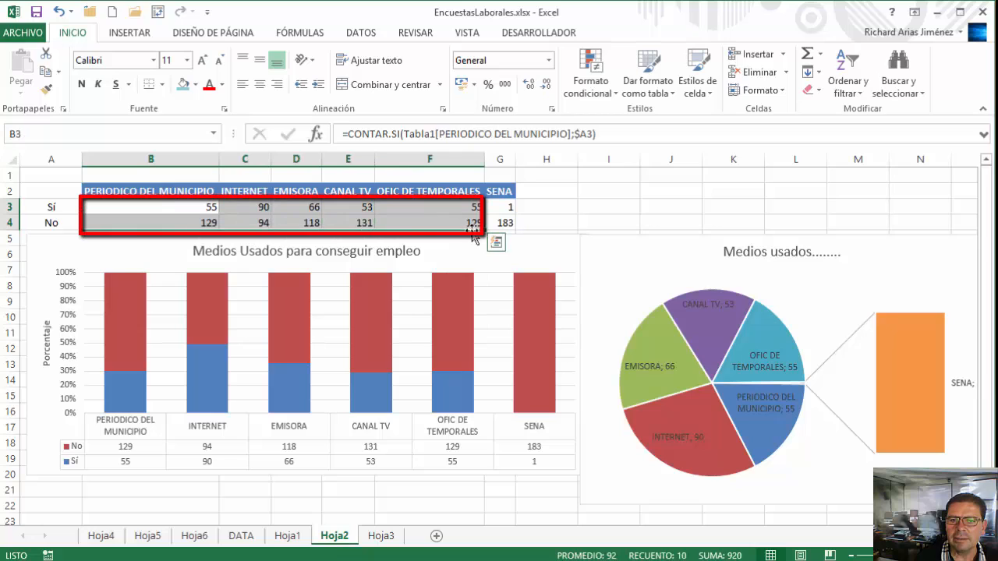
{"action": "left_click", "coordinate": [259, 204]}
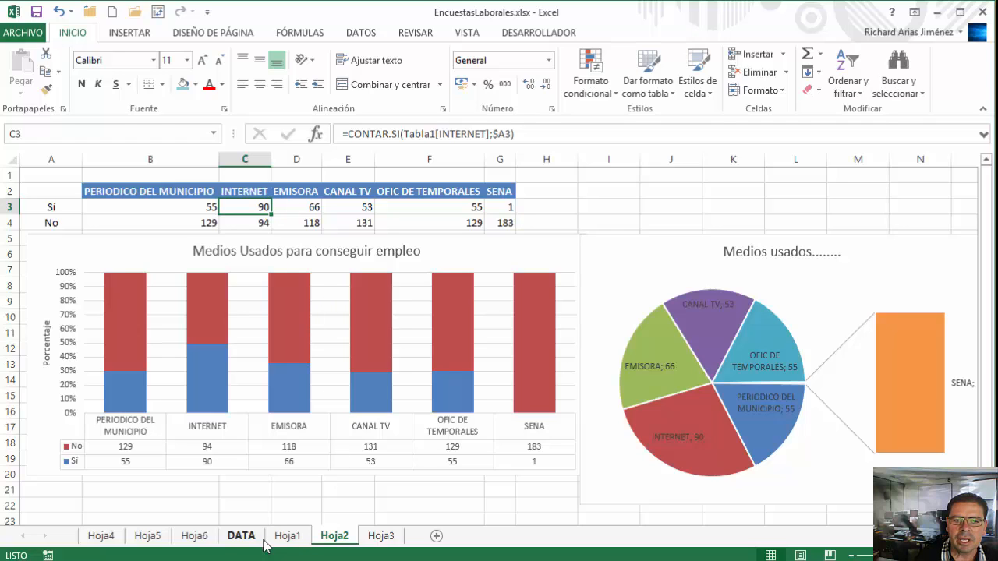
{"action": "left_click", "coordinate": [194, 538]}
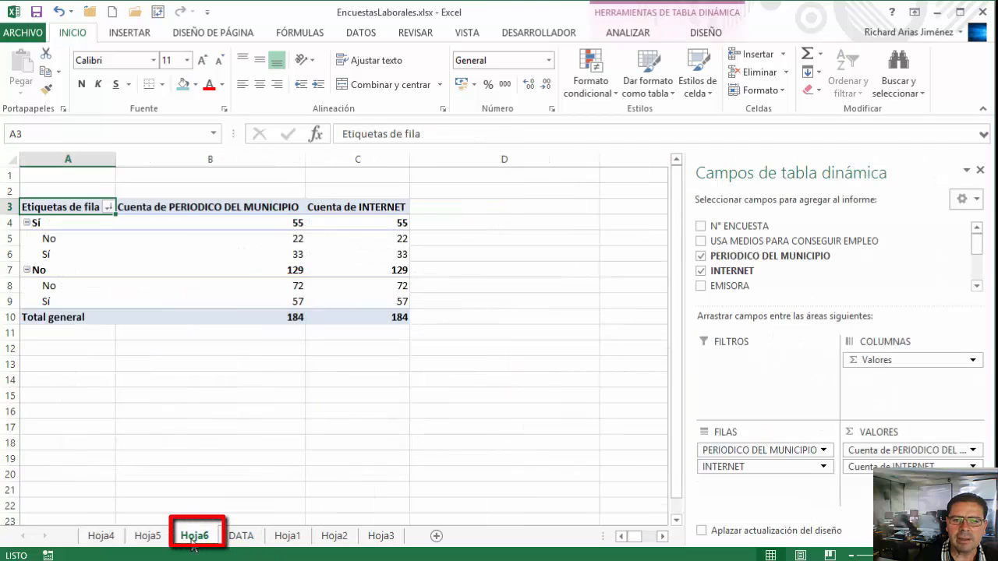